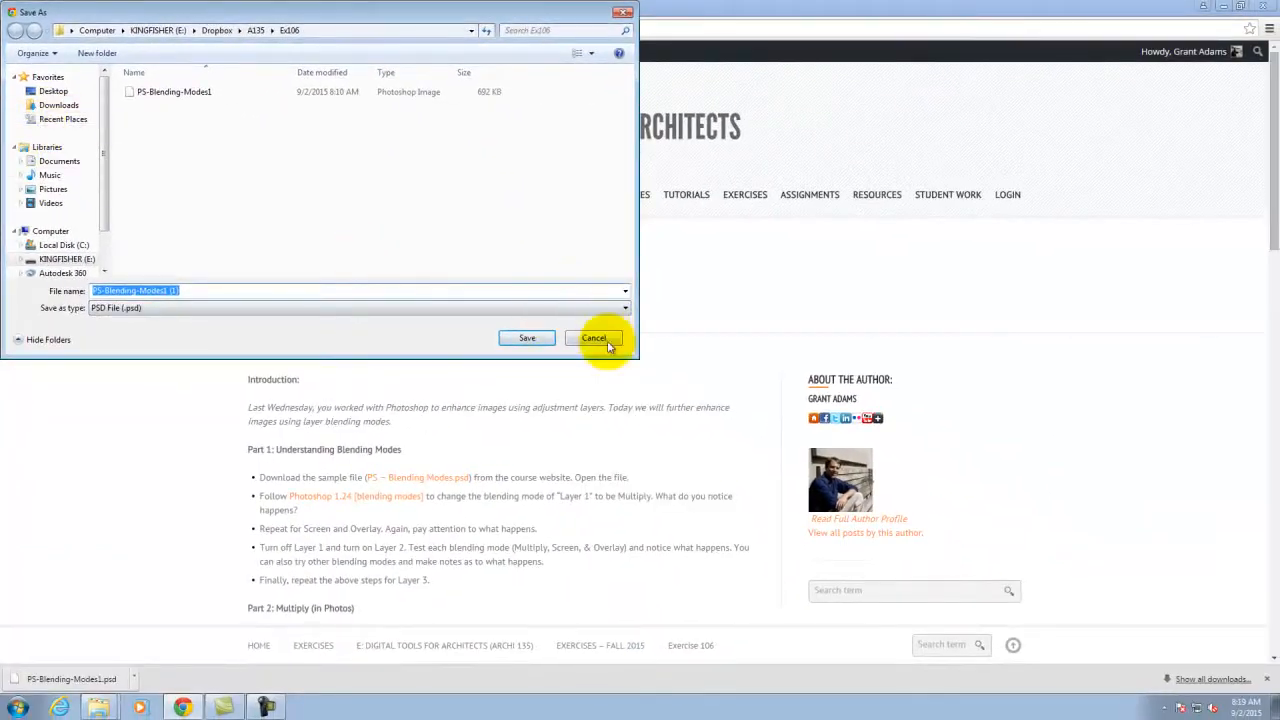
- Dismiss the pending file save and launch Adobe Photoshop CS6 (64 Bit) from the Adobe Design Standard CS6 programs
{"action": "left_click", "coordinate": [888, 507]}
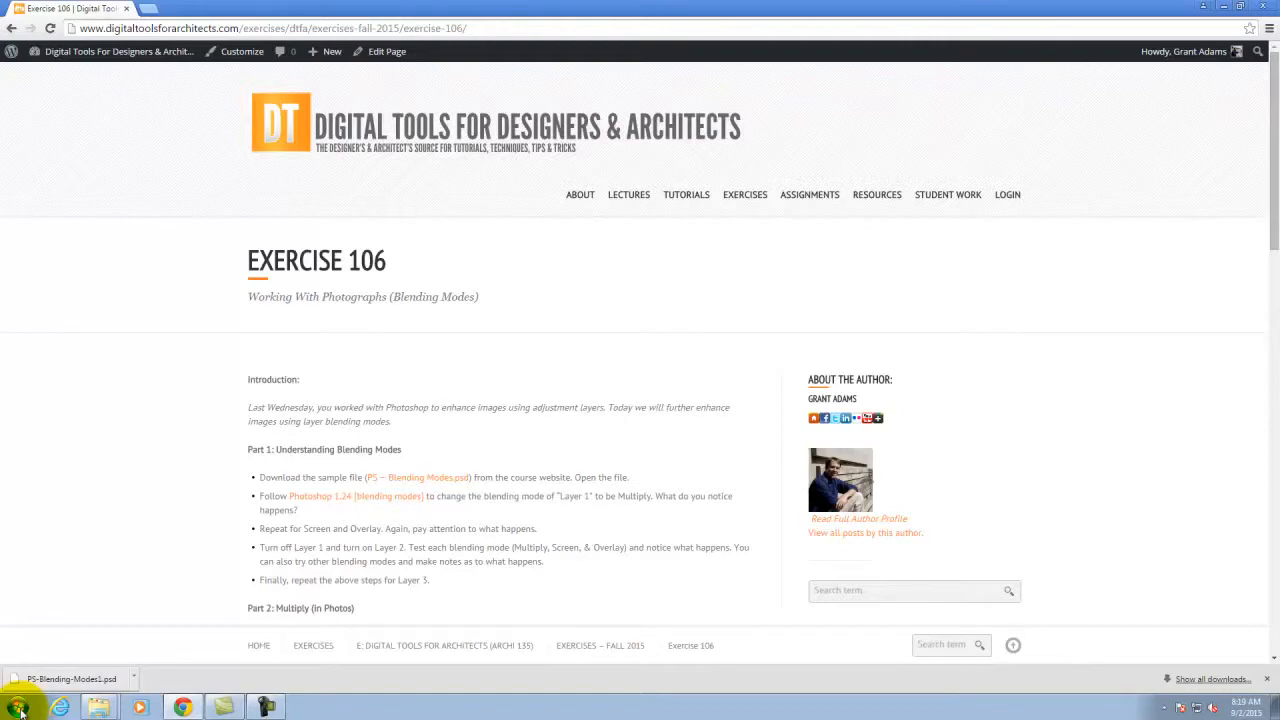
{"action": "left_click", "coordinate": [18, 710]}
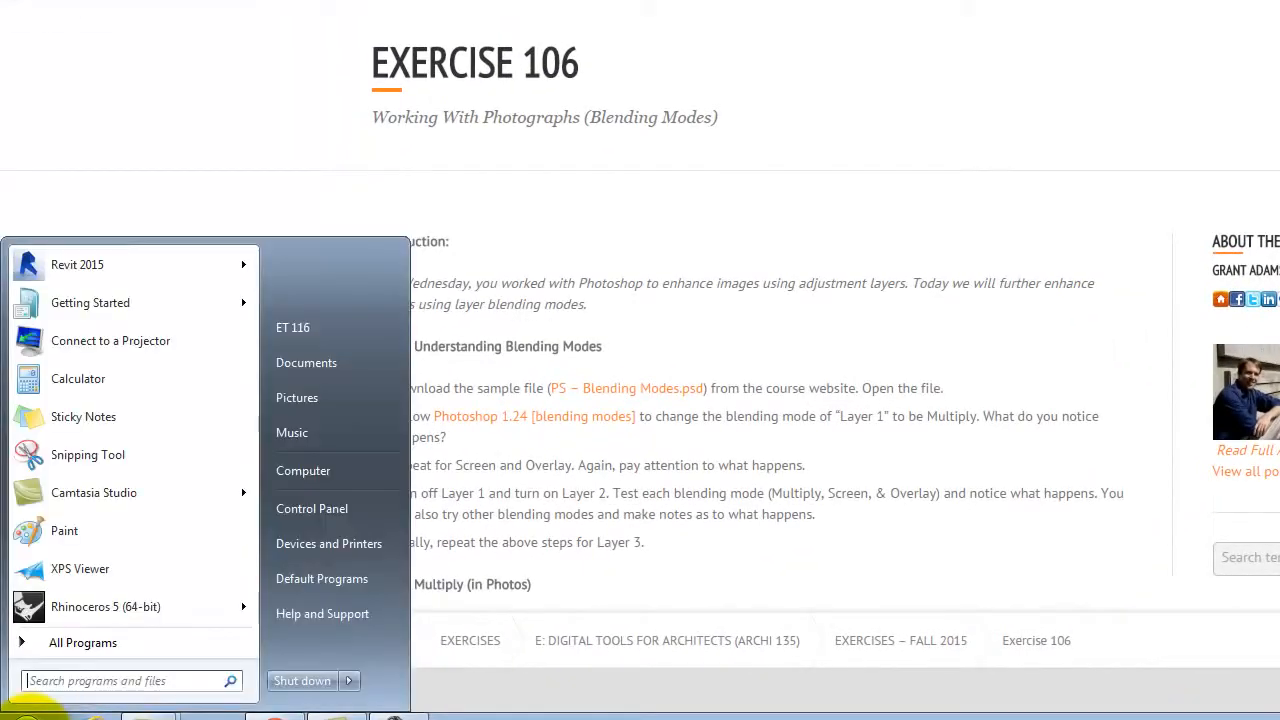
{"action": "left_click", "coordinate": [58, 645]}
{"action": "mouse_move", "coordinate": [248, 419]}
{"action": "left_mouse_down"}
{"action": "mouse_move", "coordinate": [240, 512]}
{"action": "mouse_move", "coordinate": [255, 370]}
{"action": "mouse_move", "coordinate": [243, 390]}
{"action": "left_mouse_up"}
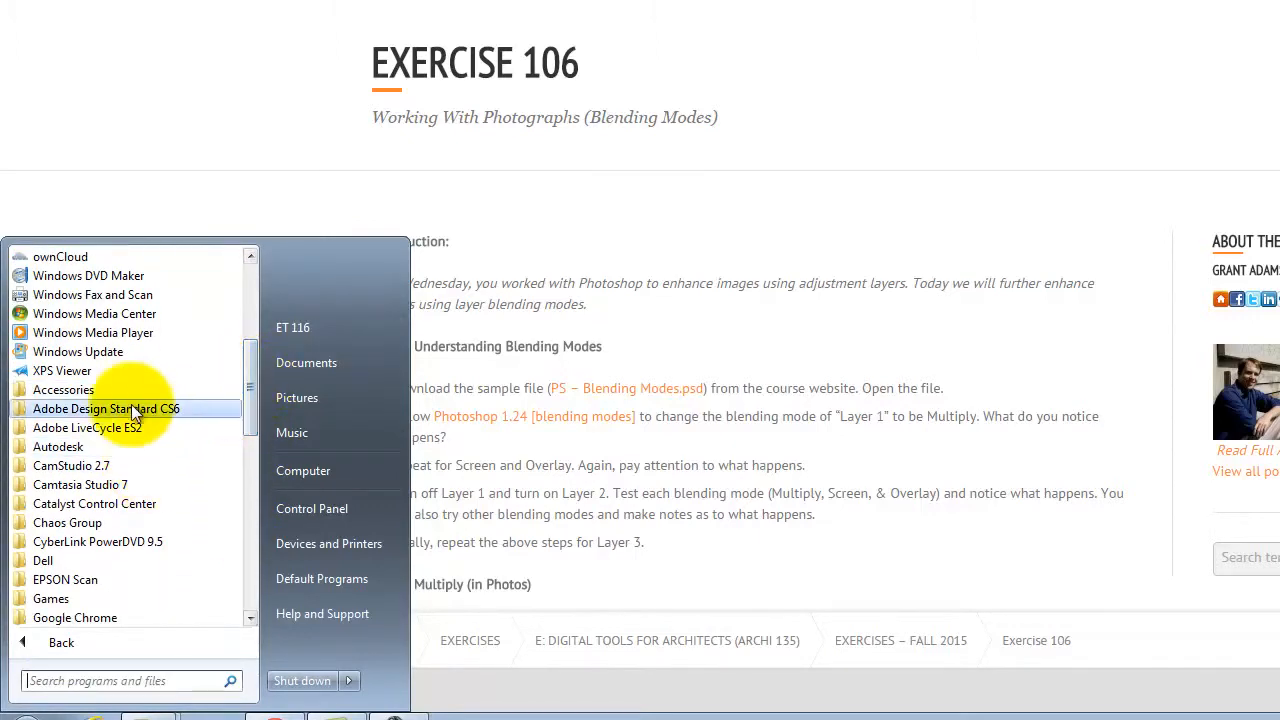
{"action": "left_click", "coordinate": [71, 410]}
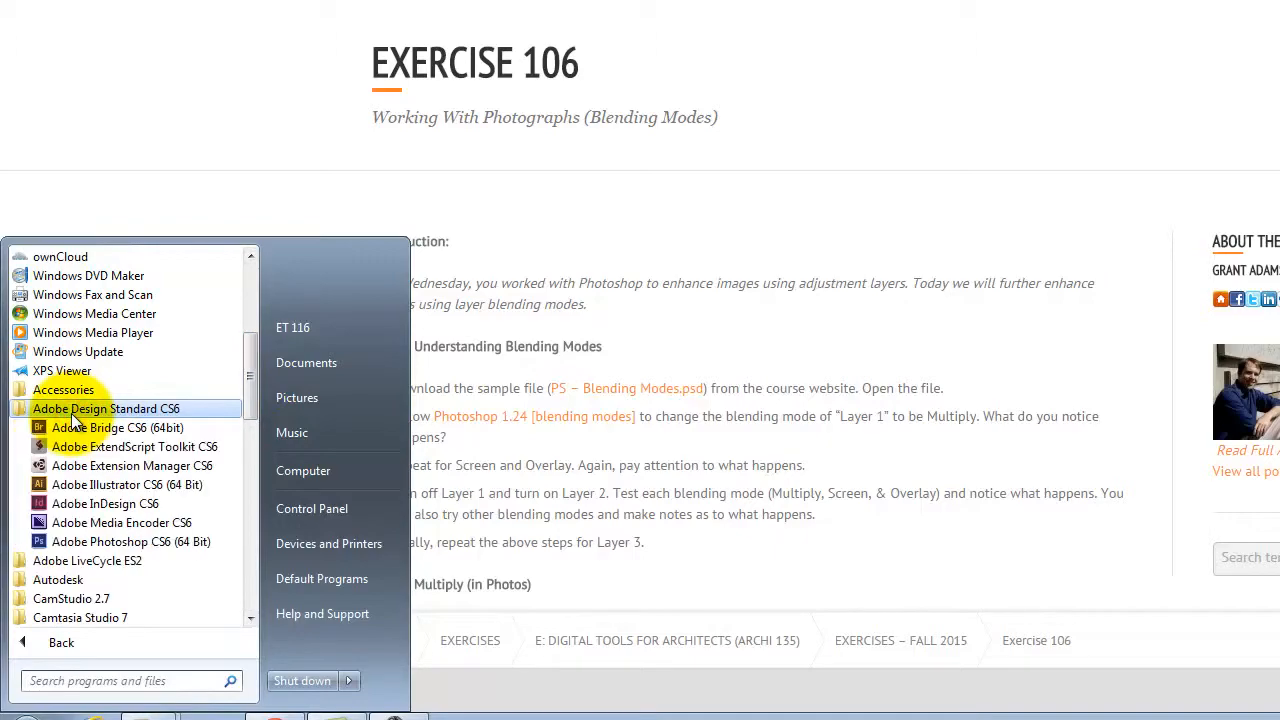
{"action": "left_click", "coordinate": [78, 545]}
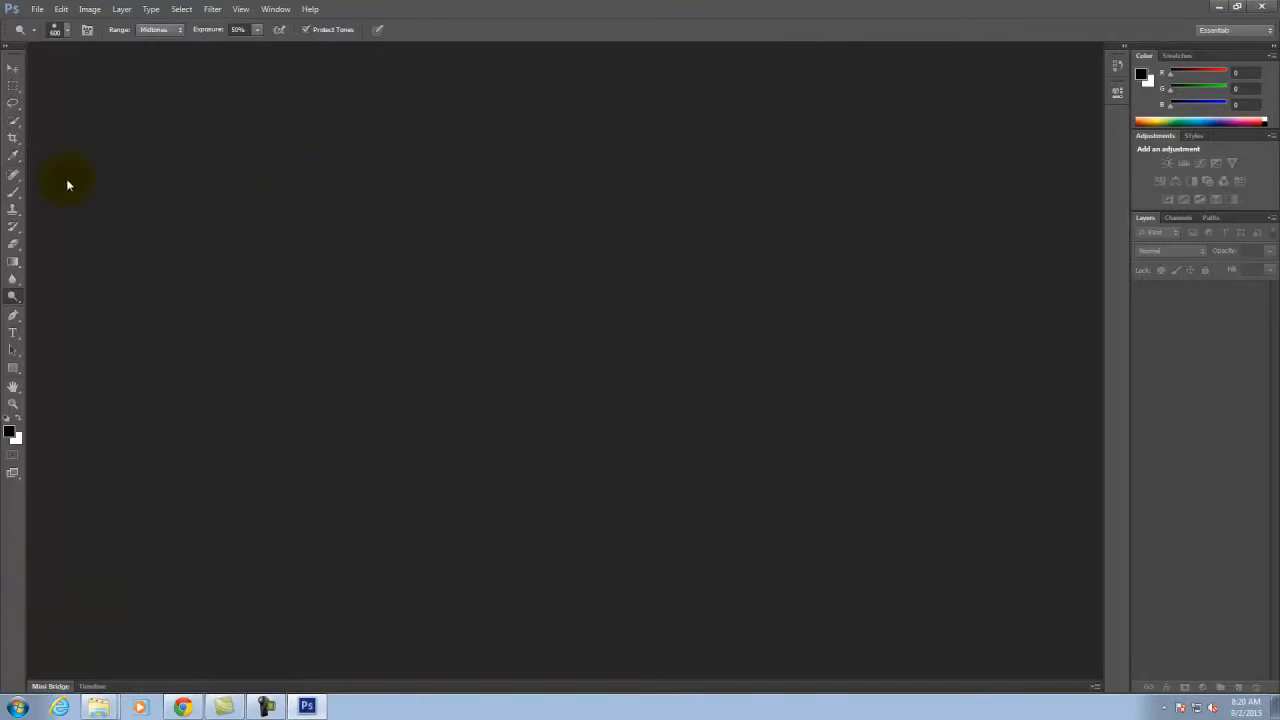
- Open the file PS-Blending-Modes1 from the Ex106 folder inside A135
{"action": "left_click", "coordinate": [37, 9]}
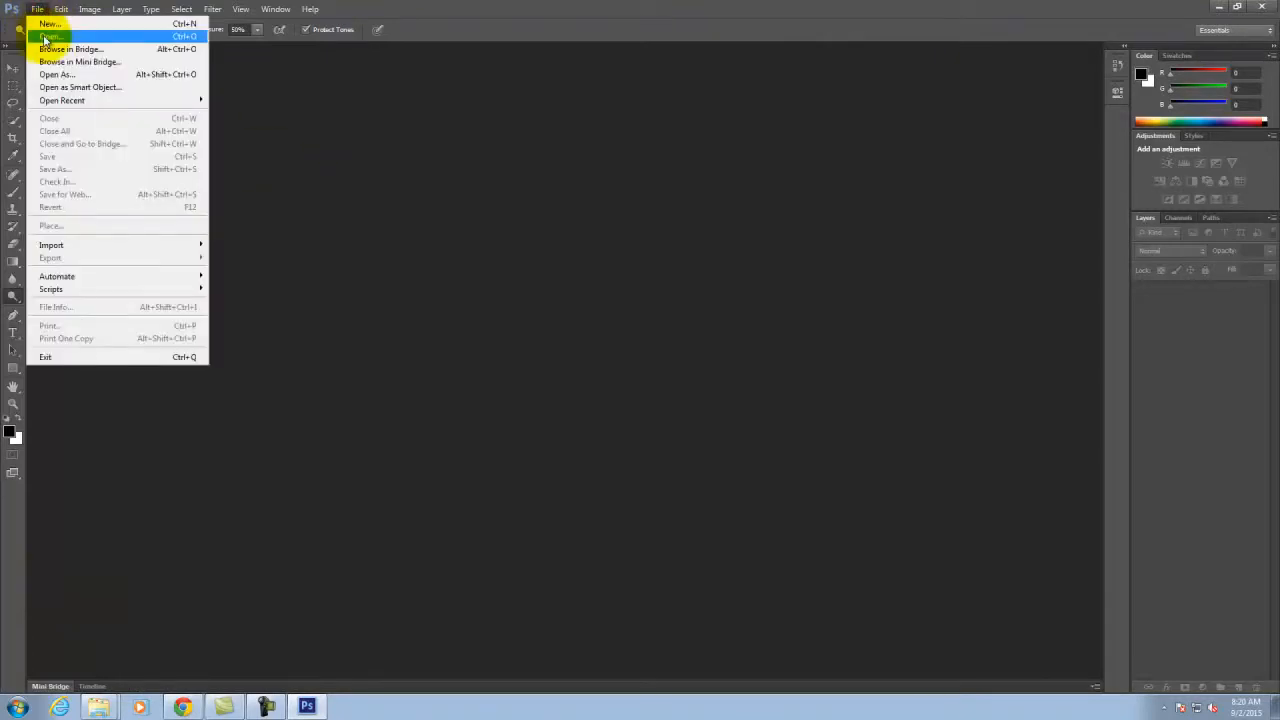
{"action": "left_click", "coordinate": [44, 37]}
{"action": "left_click", "coordinate": [568, 160]}
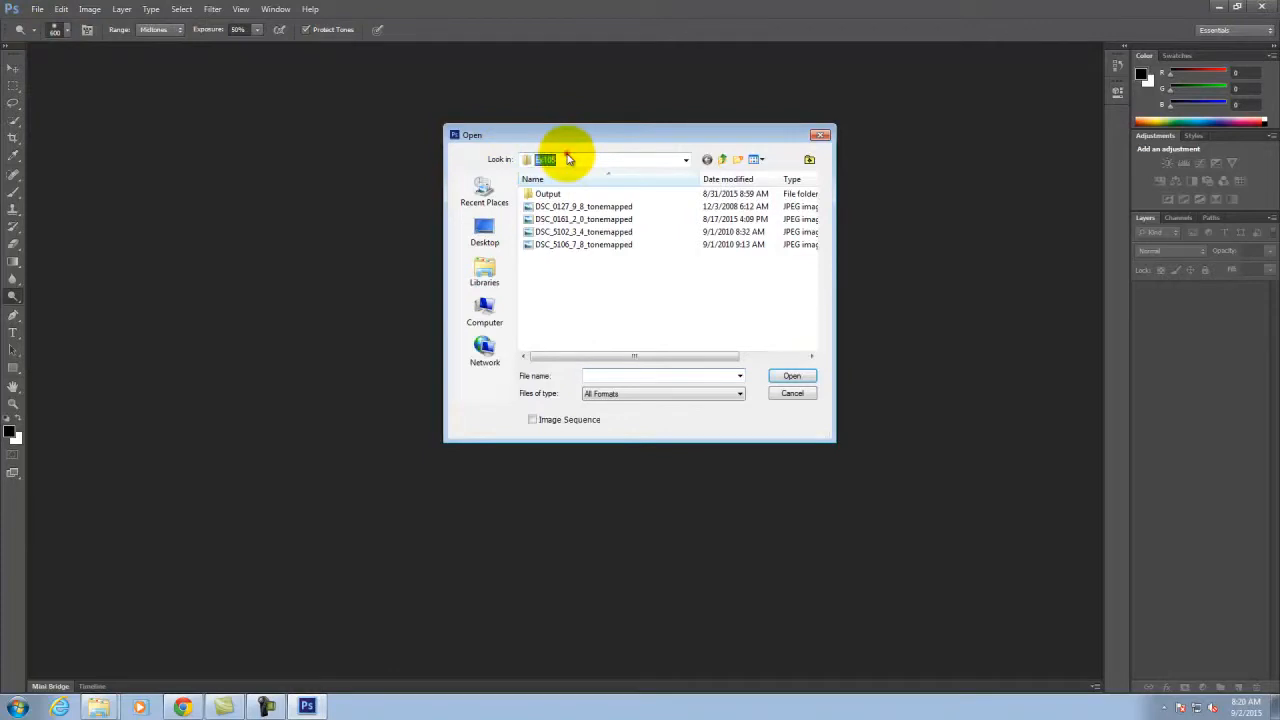
{"action": "left_click", "coordinate": [568, 287]}
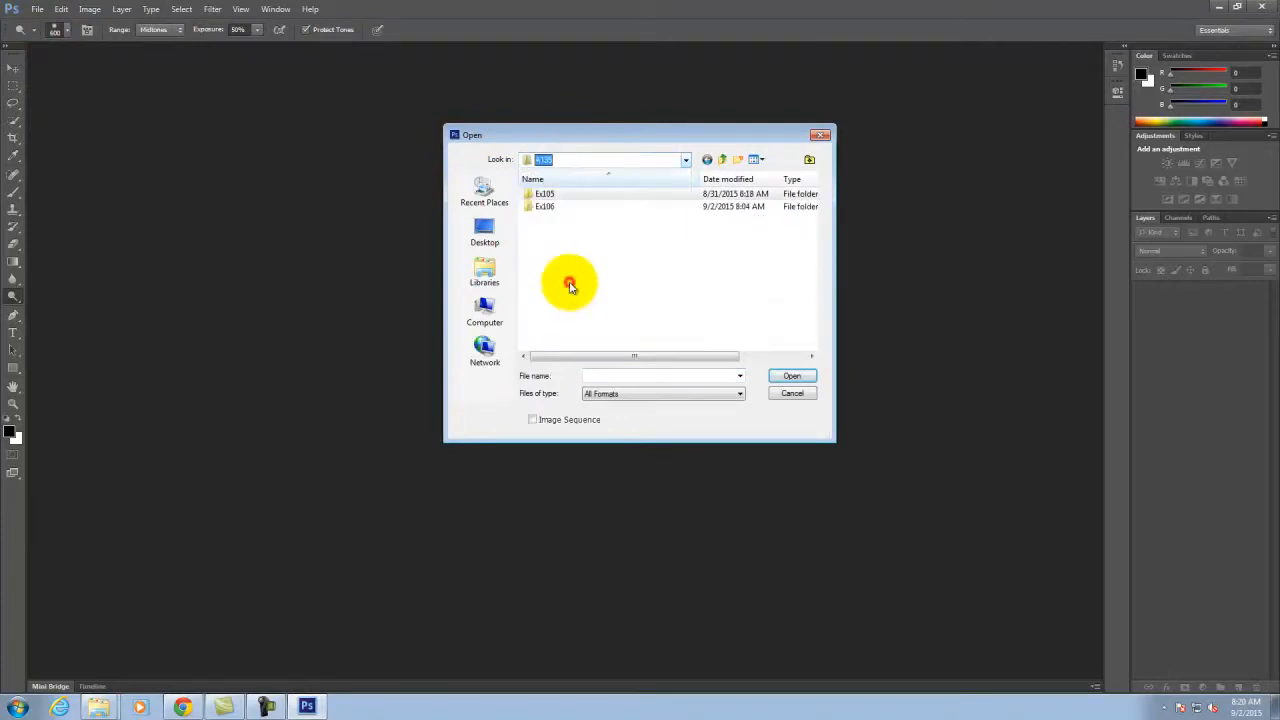
{"action": "double_click", "coordinate": [544, 206]}
{"action": "left_click", "coordinate": [572, 346]}
{"action": "left_click", "coordinate": [804, 377]}
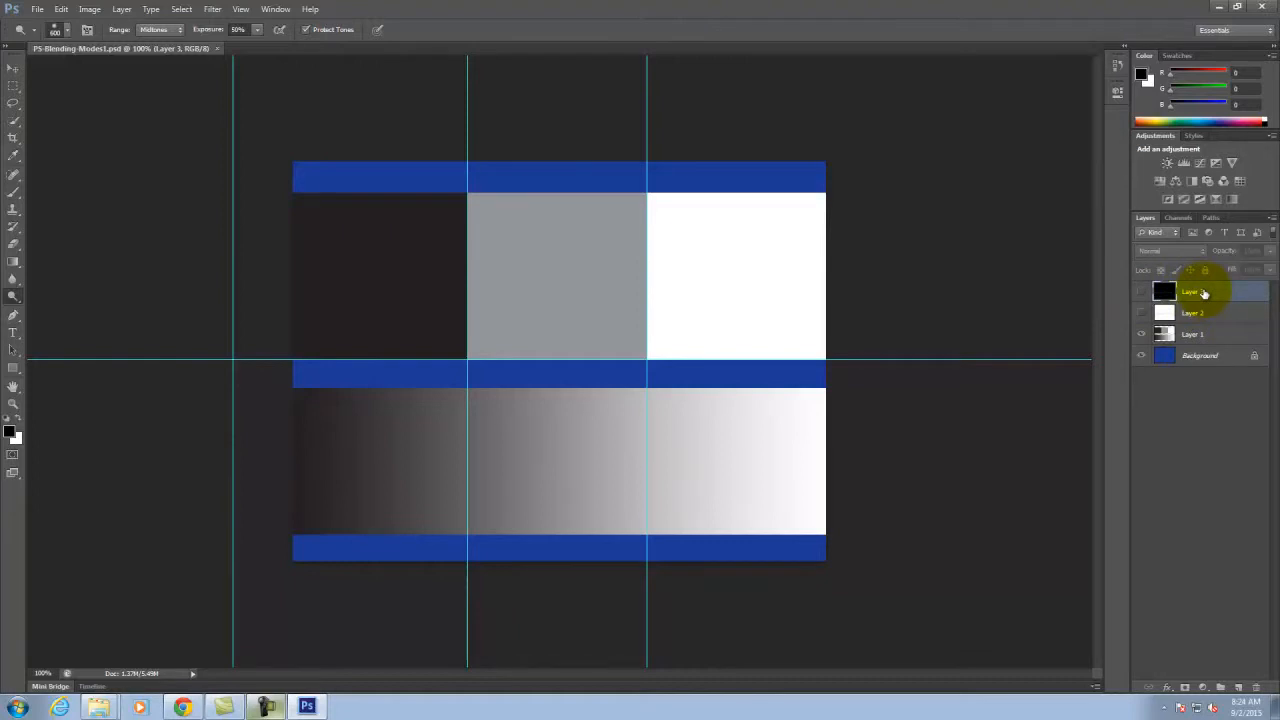
- Hide and show Layer 1 and the Background layer in turn to examine what each one contains
{"action": "left_click", "coordinate": [1141, 336]}
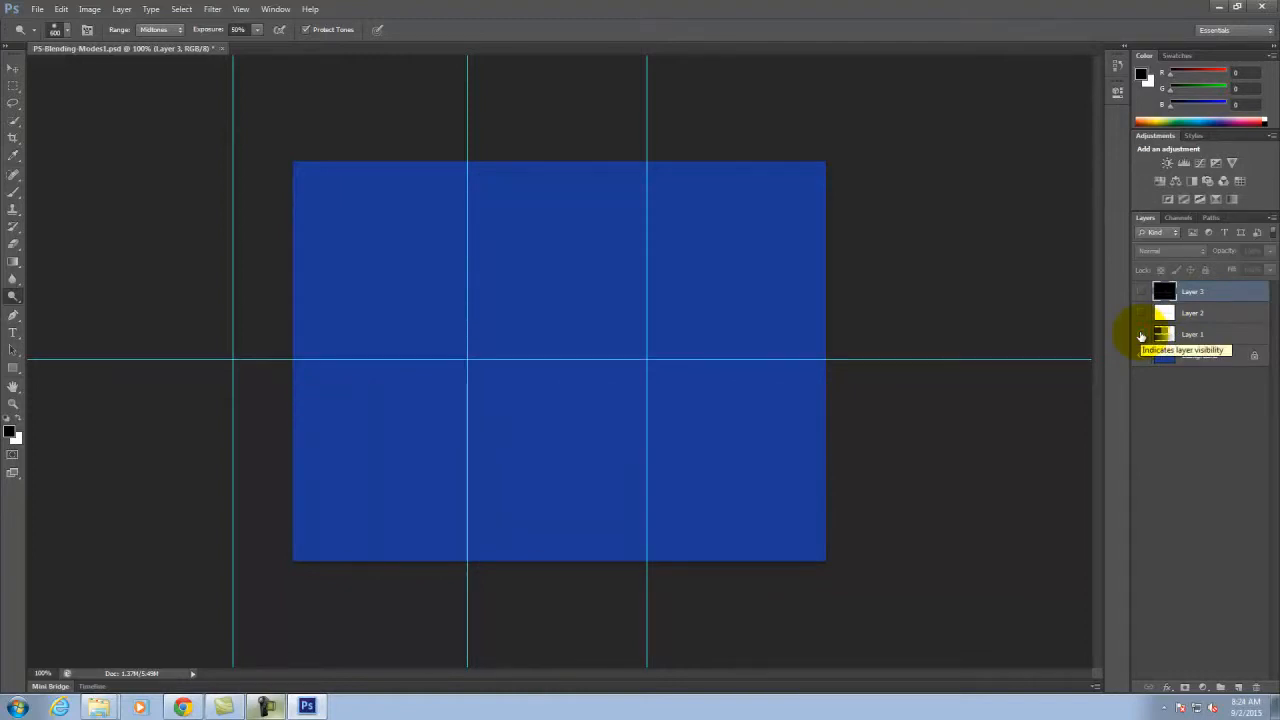
{"action": "left_click", "coordinate": [1141, 336]}
{"action": "left_click", "coordinate": [1139, 358]}
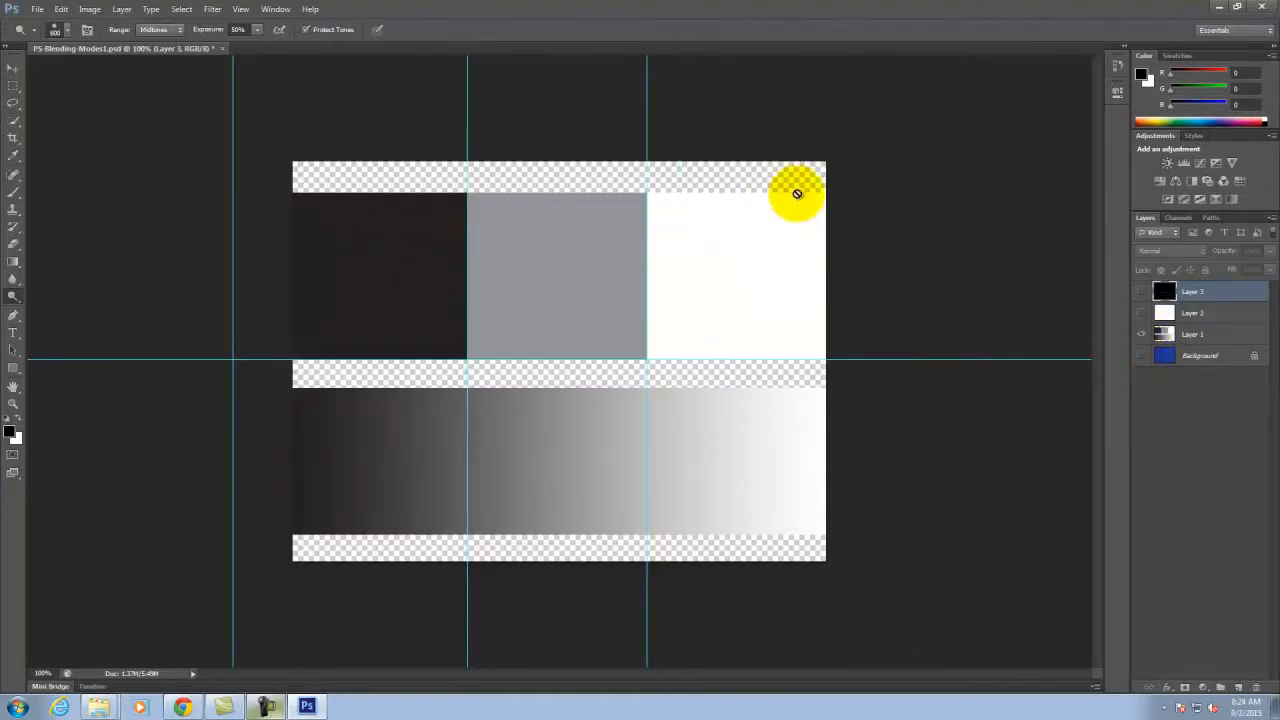
{"action": "left_click", "coordinate": [1141, 357]}
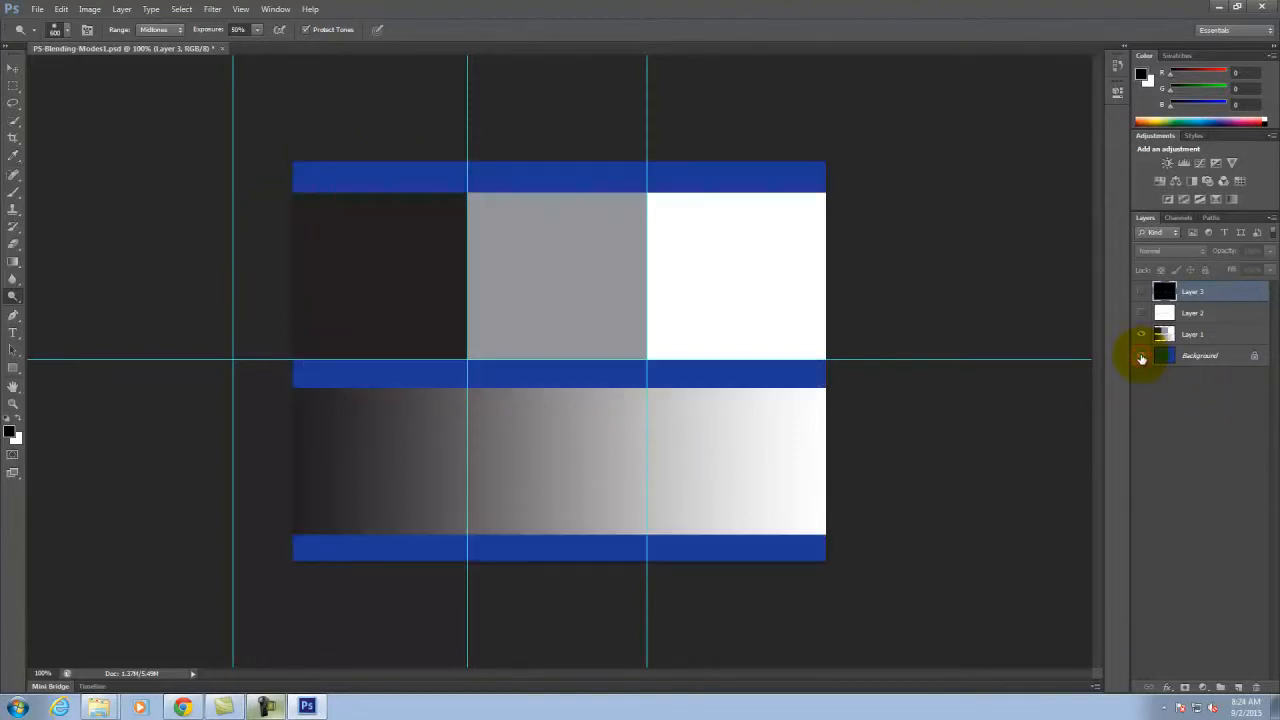
- Set the blending mode of Layer 1 to Multiply and switch to the Move tool
{"action": "left_click", "coordinate": [1200, 333]}
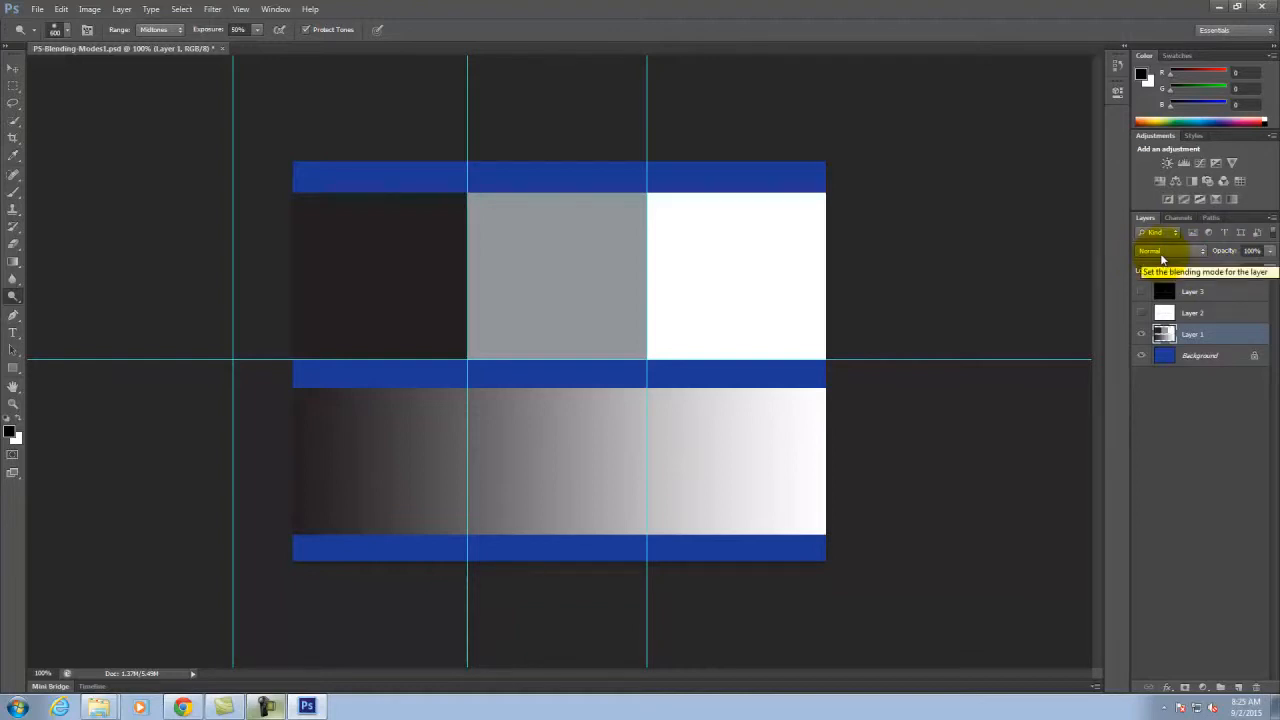
{"action": "left_click", "coordinate": [1164, 254]}
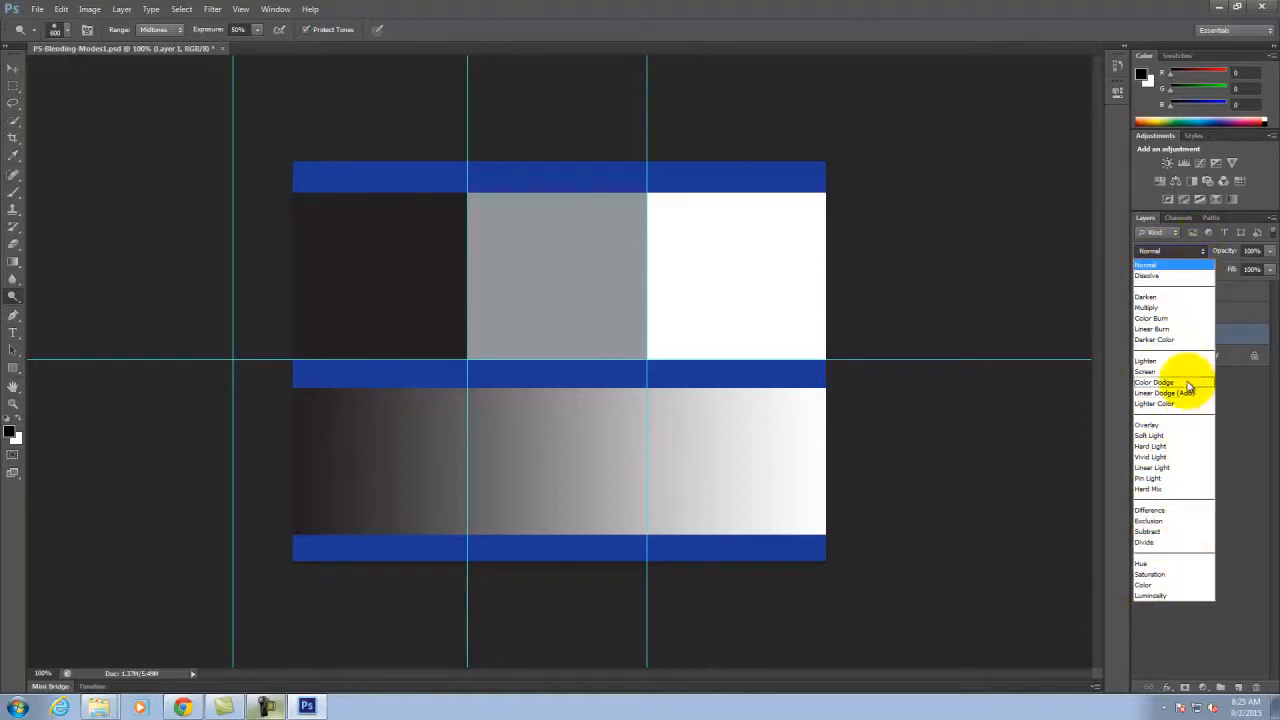
{"action": "left_click", "coordinate": [1150, 308]}
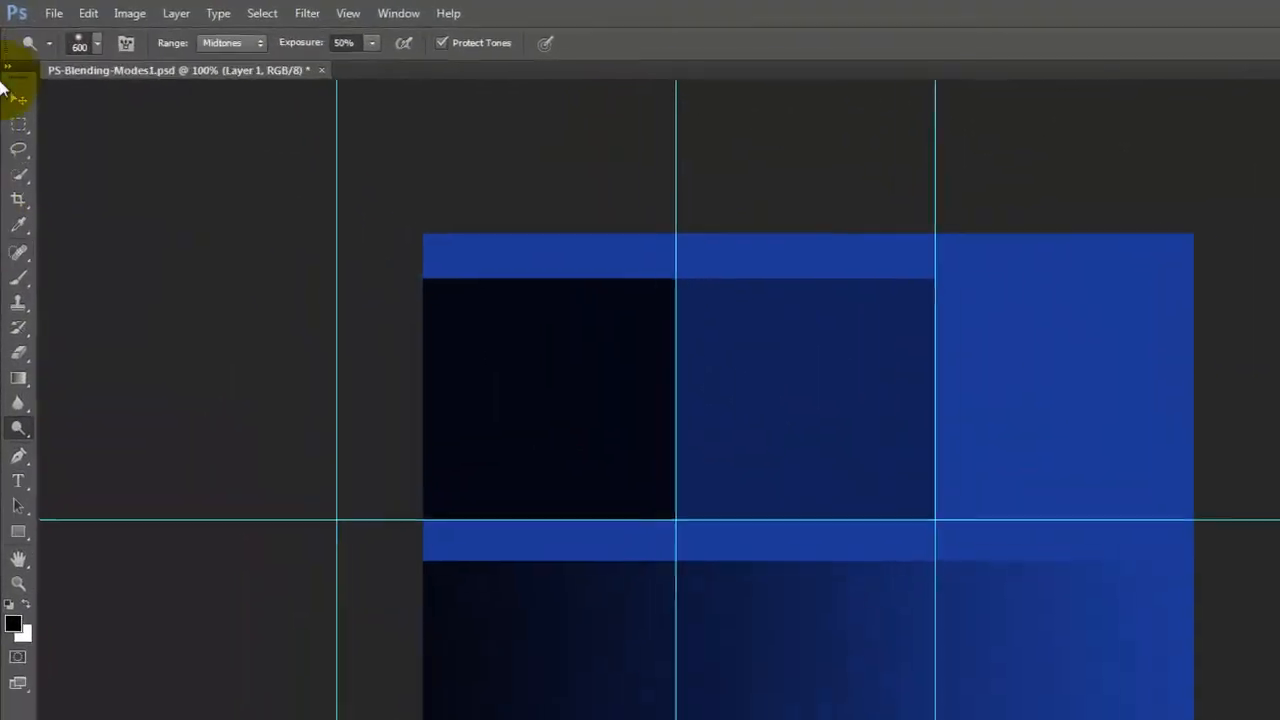
{"action": "left_click", "coordinate": [17, 95]}
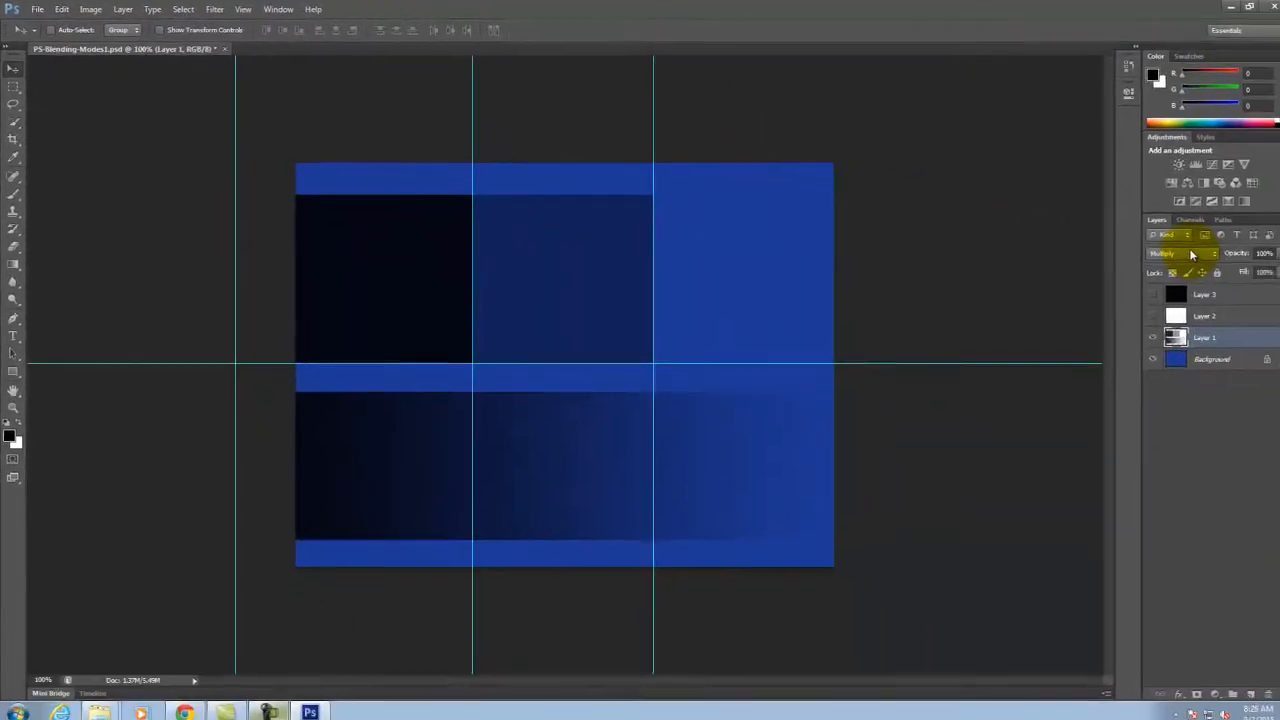
- Try the Screen blending mode on Layer 1, and change it to Overlay
{"action": "left_click", "coordinate": [1175, 250]}
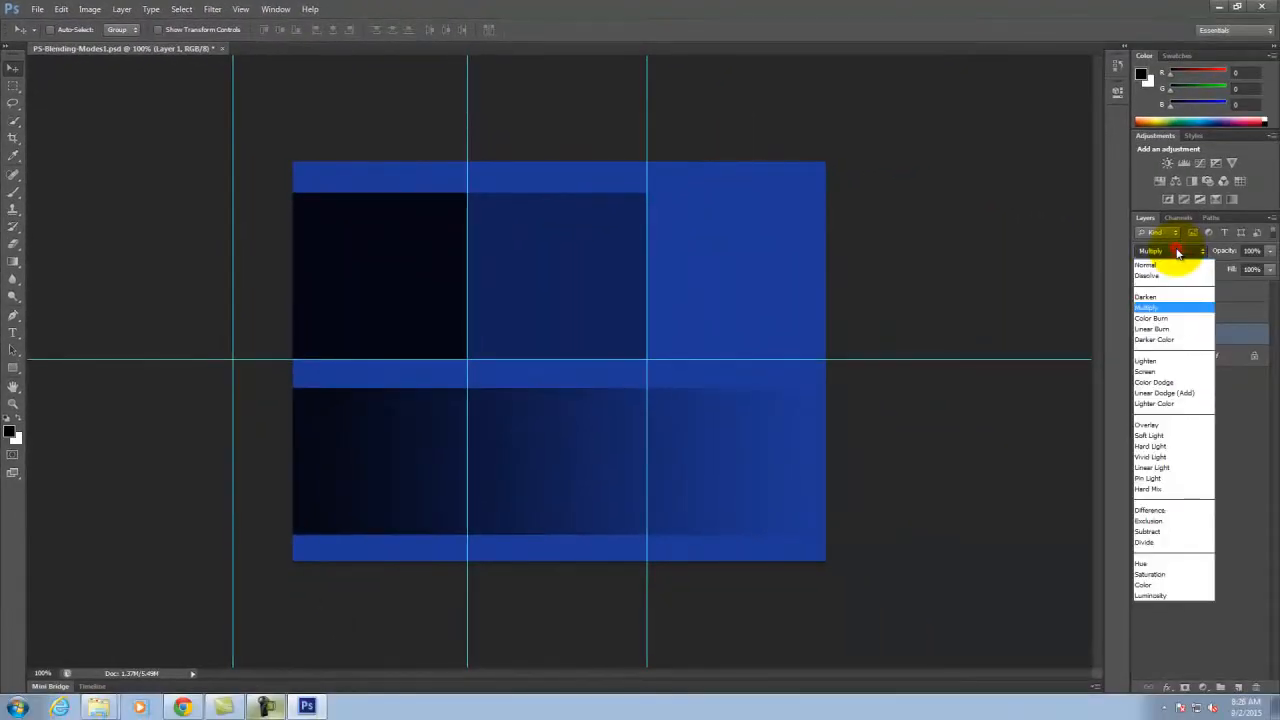
{"action": "left_click", "coordinate": [1149, 373]}
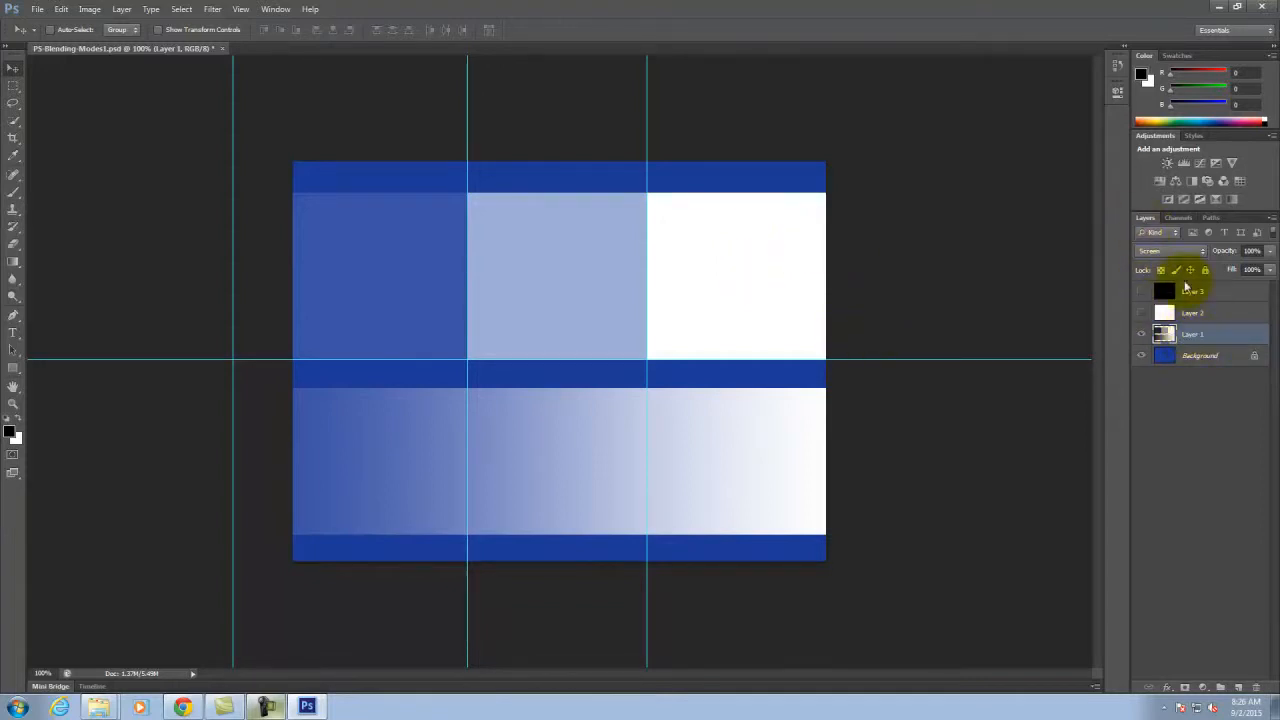
{"action": "left_click", "coordinate": [1182, 252]}
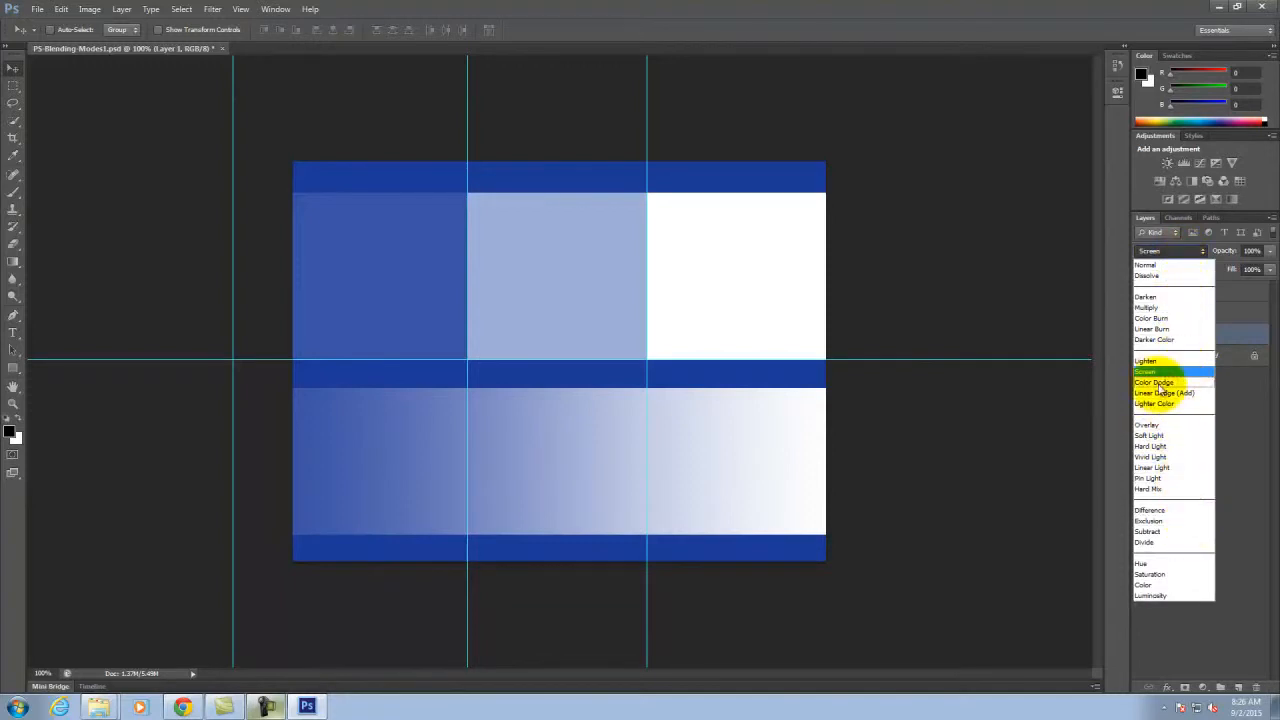
{"action": "left_click", "coordinate": [1147, 426]}
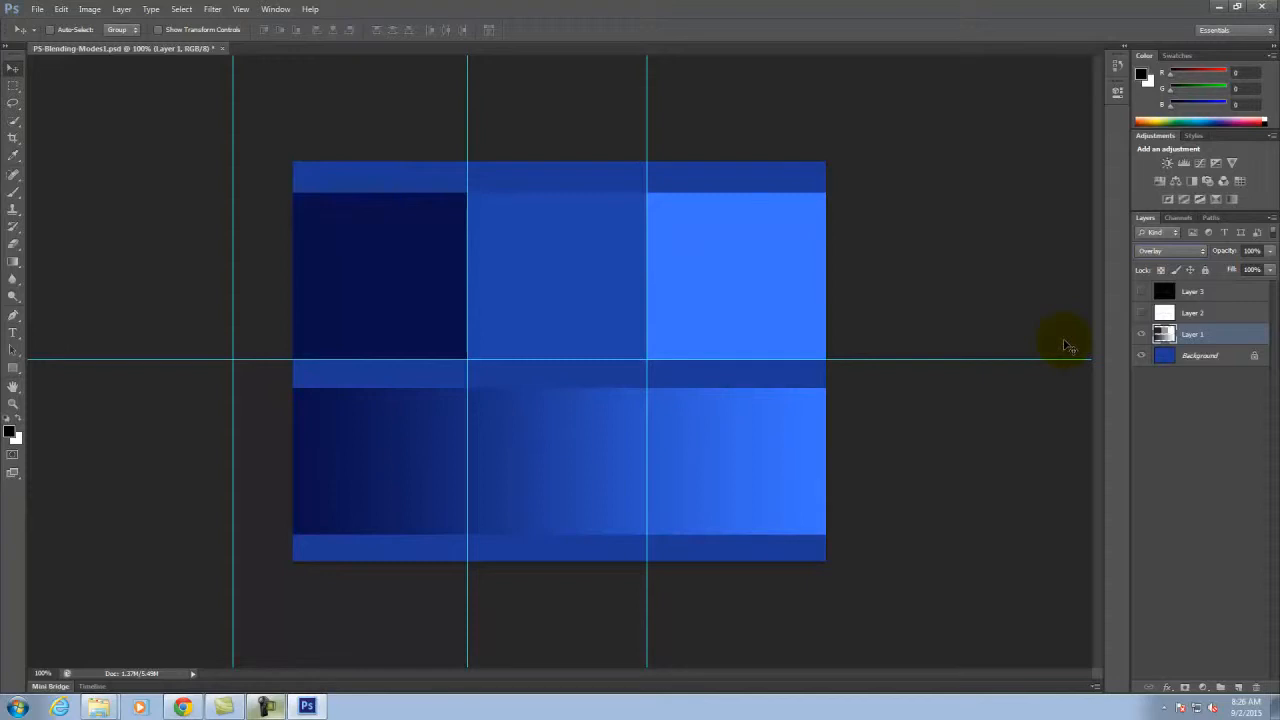
- Hide Layer 1, show Layer 2 with the black line drawing, and set Layer 2's blending mode to Multiply
{"action": "left_click", "coordinate": [1141, 335]}
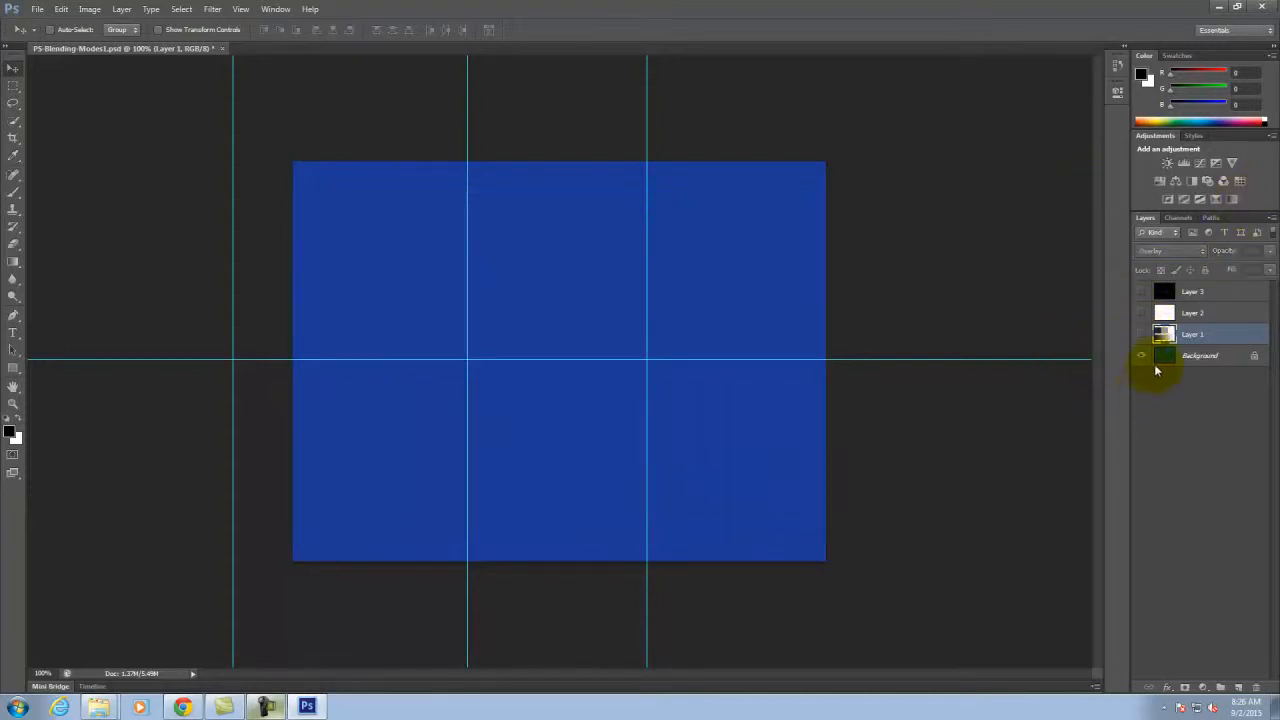
{"action": "left_click", "coordinate": [1141, 313]}
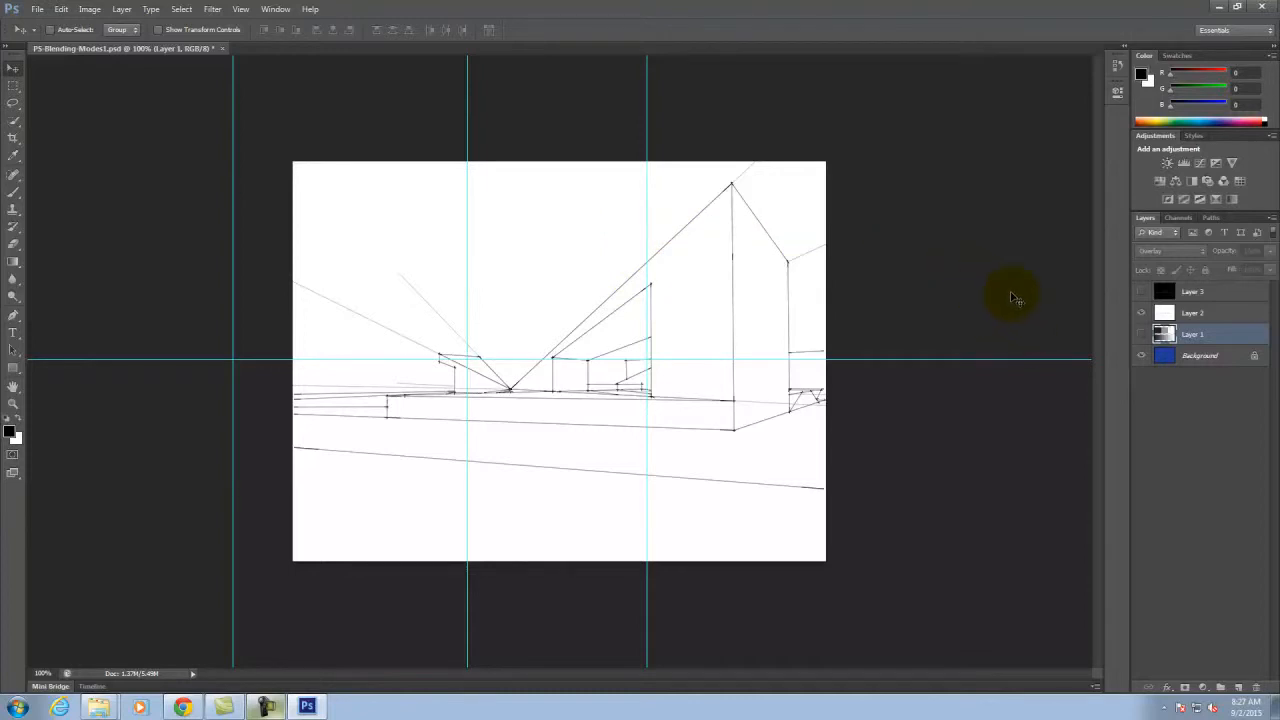
{"action": "left_click", "coordinate": [1213, 313]}
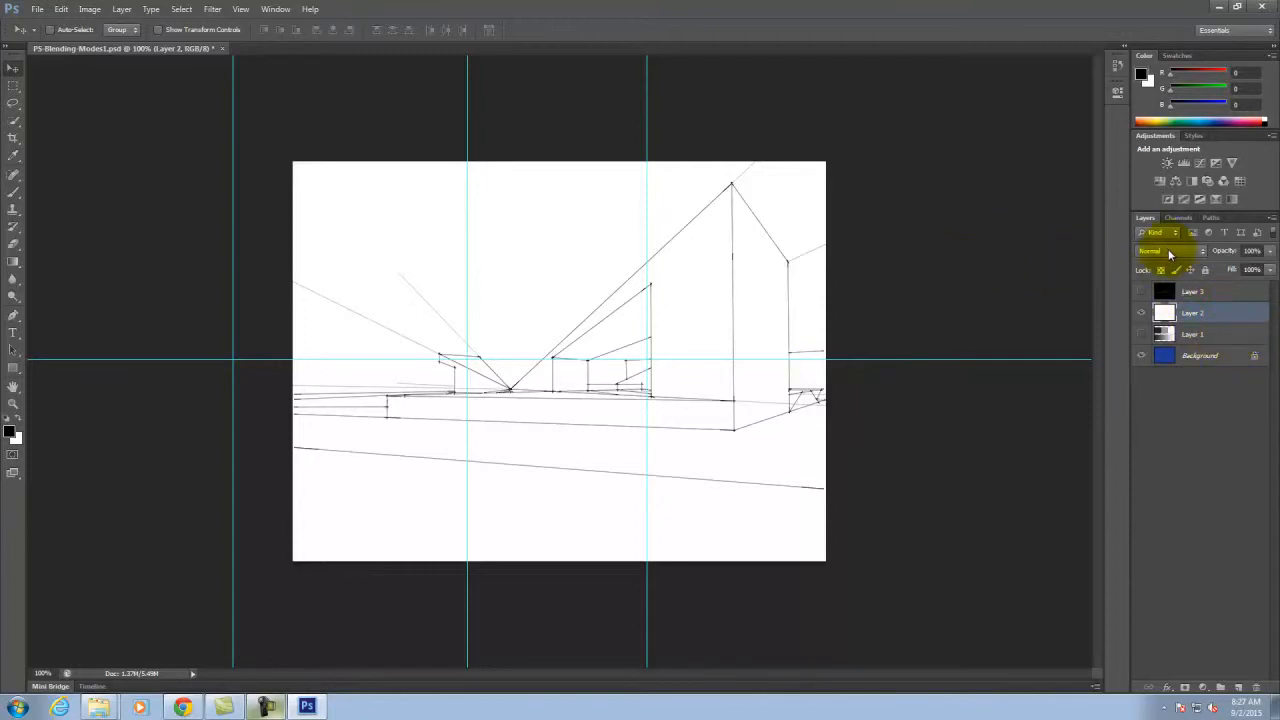
{"action": "left_click", "coordinate": [1169, 253]}
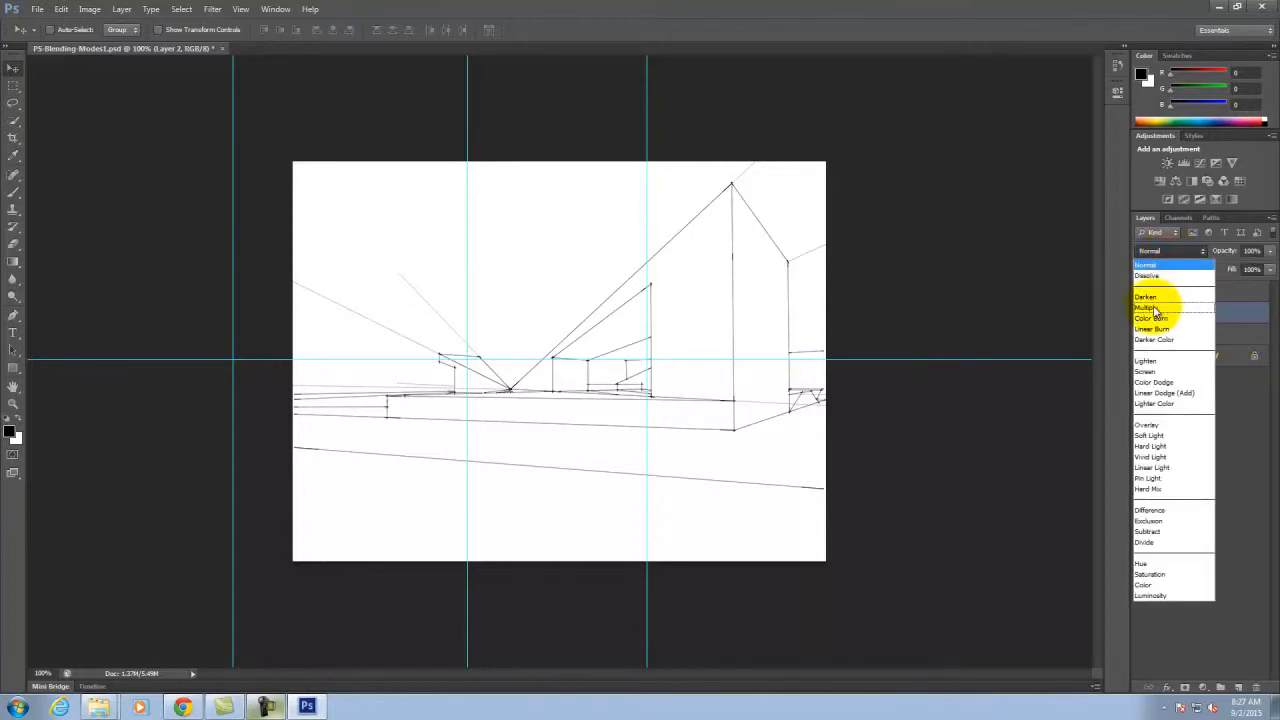
{"action": "left_click", "coordinate": [1150, 308]}
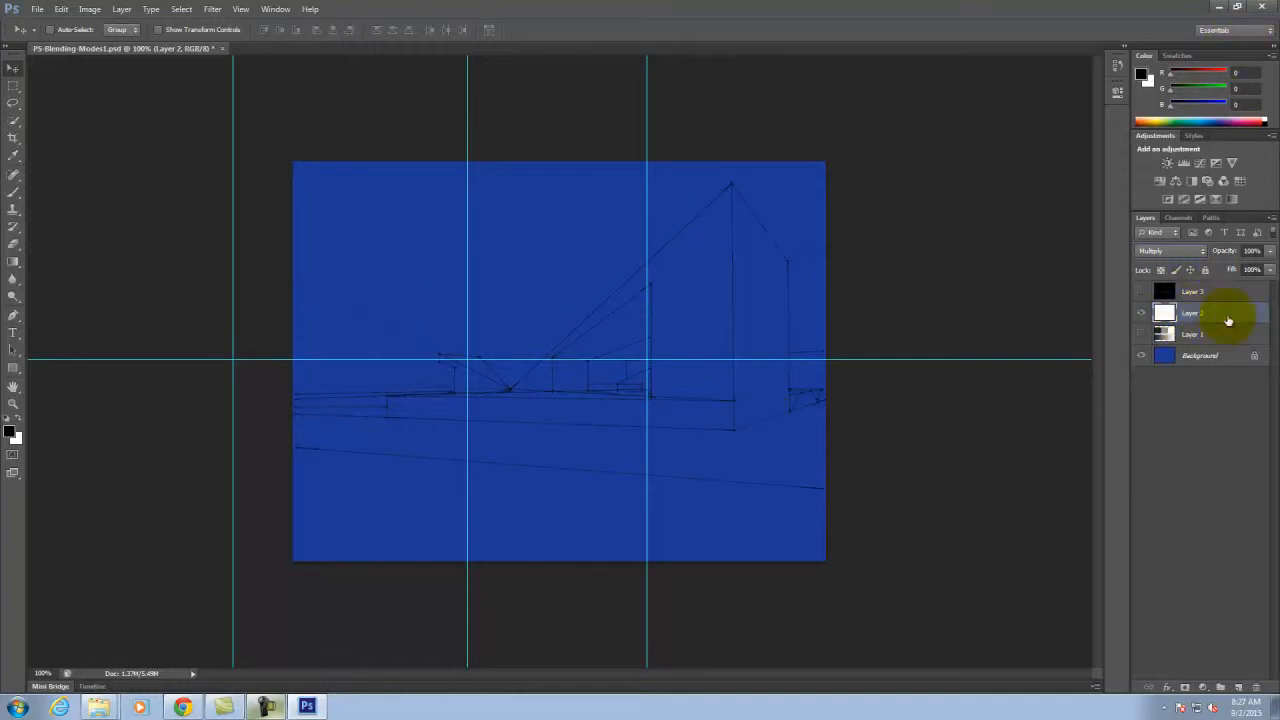
- Try the Screen blending mode on Layer 2, and change it to Overlay
{"action": "left_click", "coordinate": [1192, 254]}
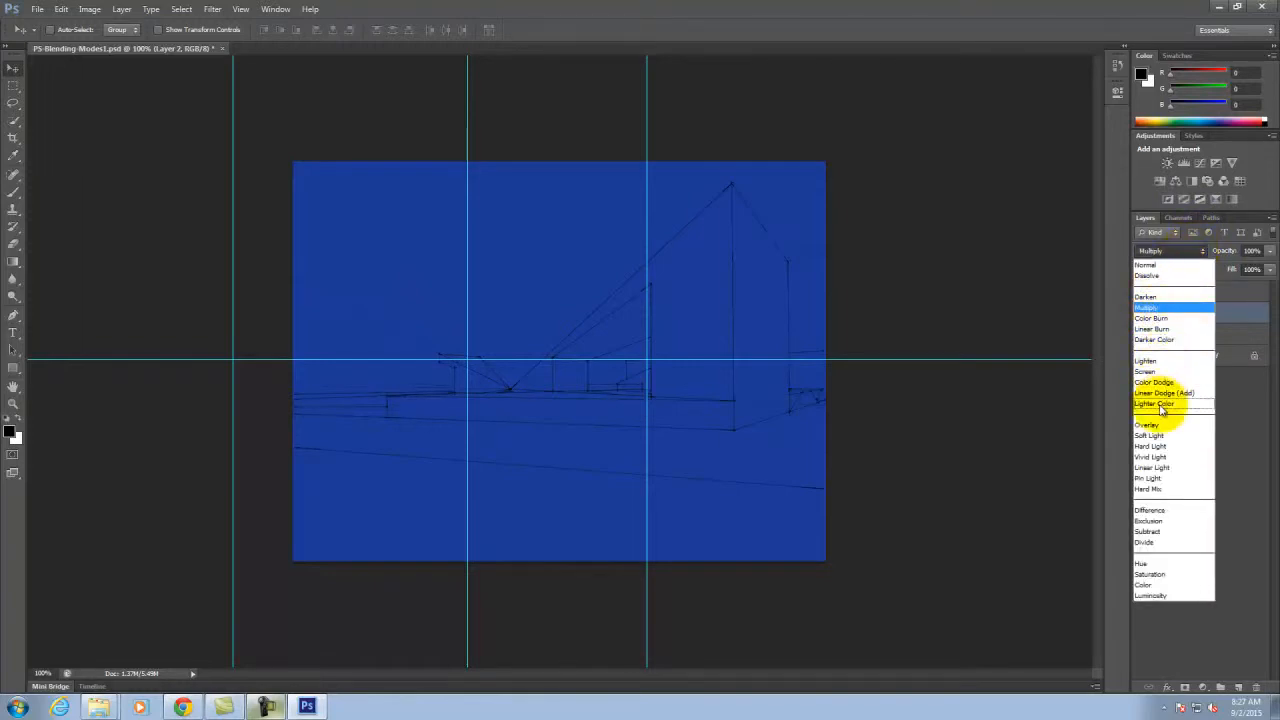
{"action": "left_click", "coordinate": [1150, 371]}
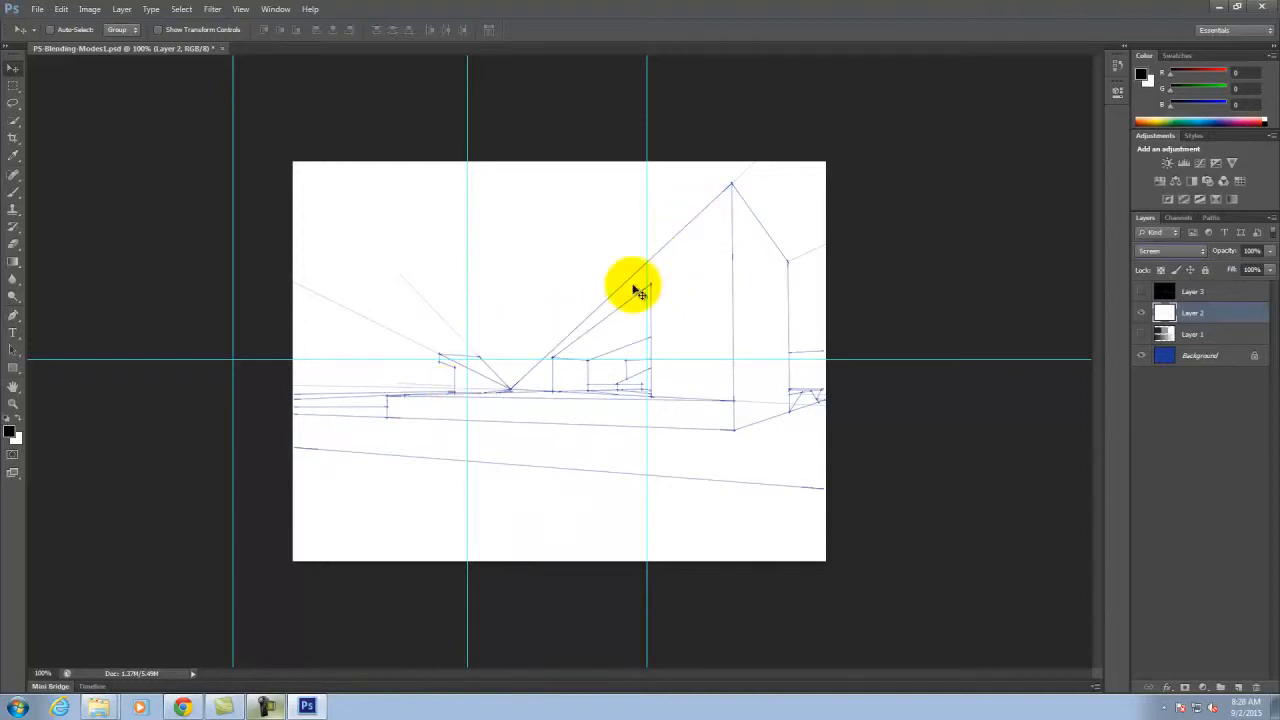
{"action": "left_click", "coordinate": [1180, 258]}
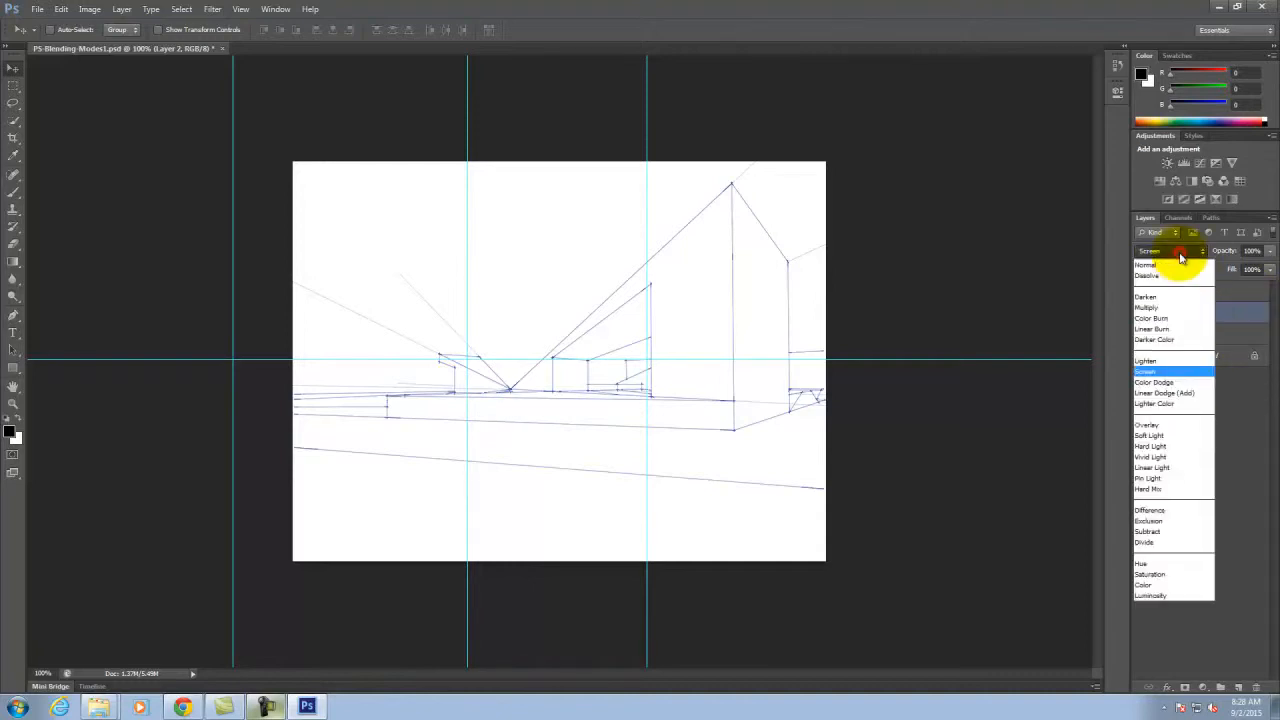
{"action": "left_click", "coordinate": [1148, 425]}
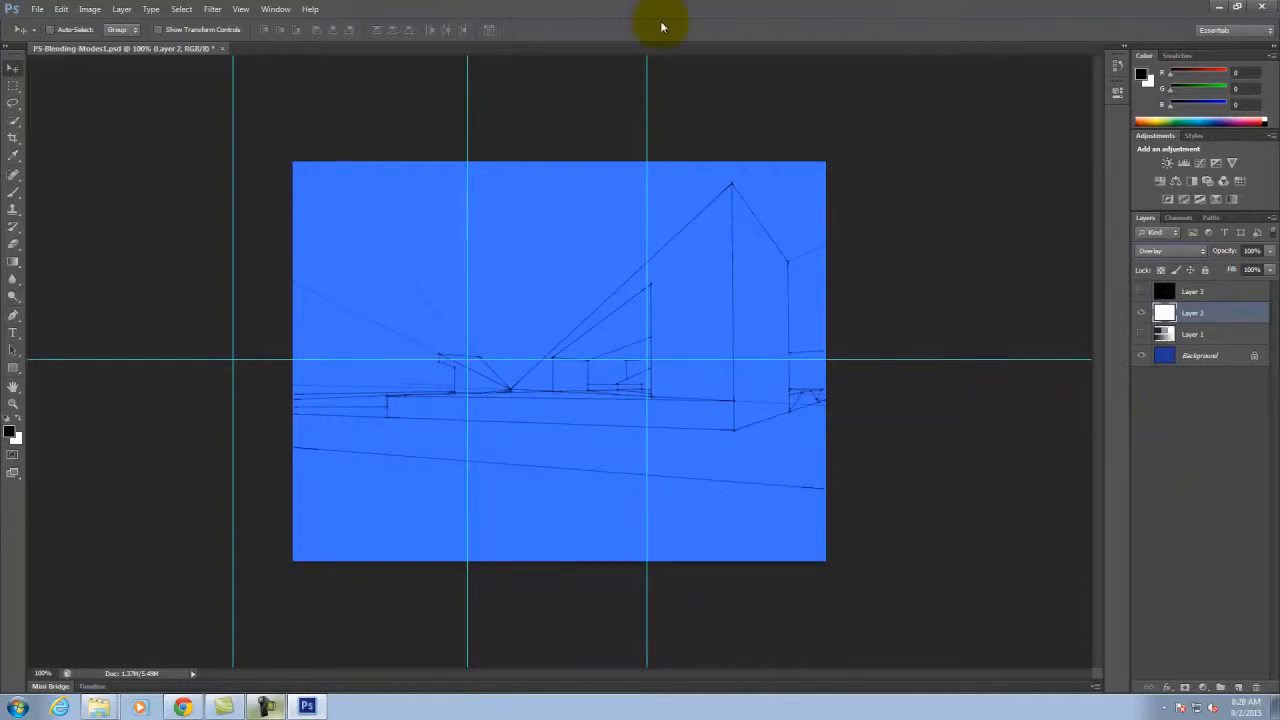
{"action": "mouse_move", "coordinate": [580, 303]}
{"action": "left_mouse_down"}
{"action": "mouse_move", "coordinate": [537, 255]}
{"action": "mouse_move", "coordinate": [608, 199]}
{"action": "left_mouse_up"}
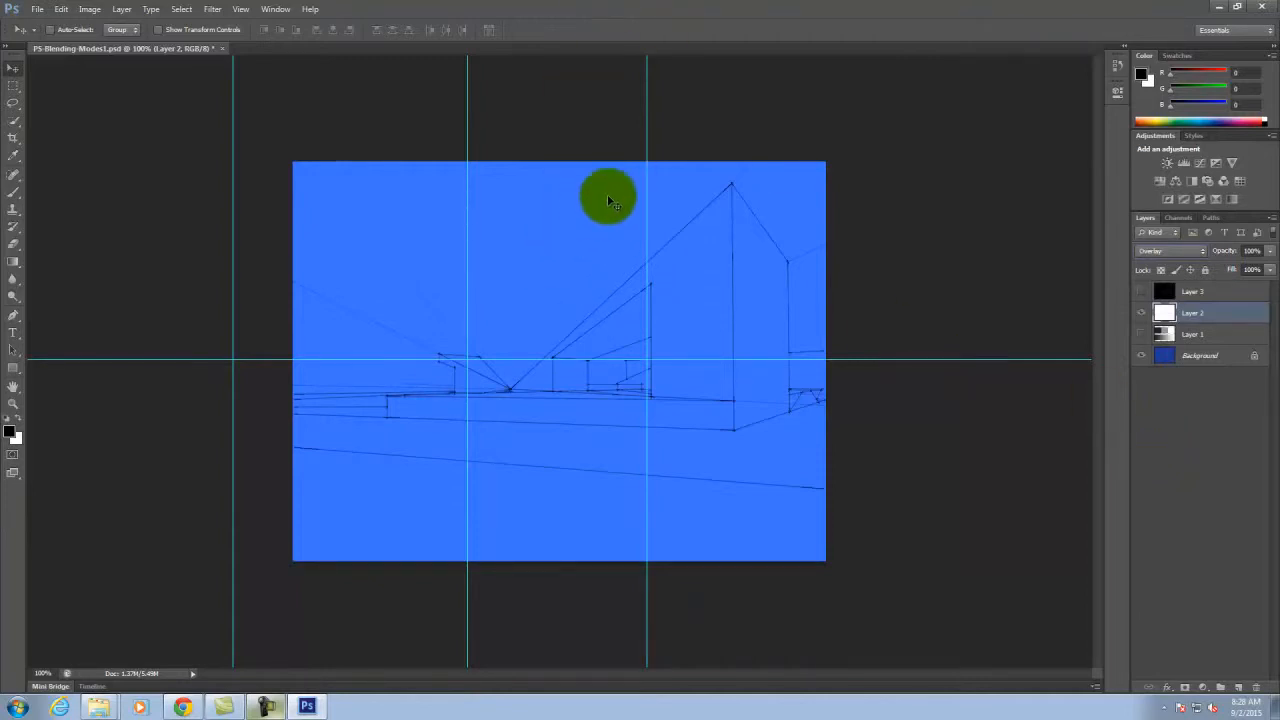
{"action": "mouse_move", "coordinate": [681, 216]}
{"action": "left_mouse_down"}
{"action": "mouse_move", "coordinate": [748, 180]}
{"action": "mouse_move", "coordinate": [697, 203]}
{"action": "mouse_move", "coordinate": [771, 237]}
{"action": "mouse_move", "coordinate": [797, 300]}
{"action": "left_mouse_up"}
{"action": "left_click_drag", "start_coordinate": [805, 291], "coordinate": [801, 288]}
- Show only Layer 3 over the Background, hiding Layer 2, and set Layer 3's blending mode to Screen
{"action": "left_click", "coordinate": [1141, 293]}
{"action": "left_click", "coordinate": [1141, 313]}
{"action": "left_click", "coordinate": [1141, 334]}
{"action": "left_click", "coordinate": [771, 157]}
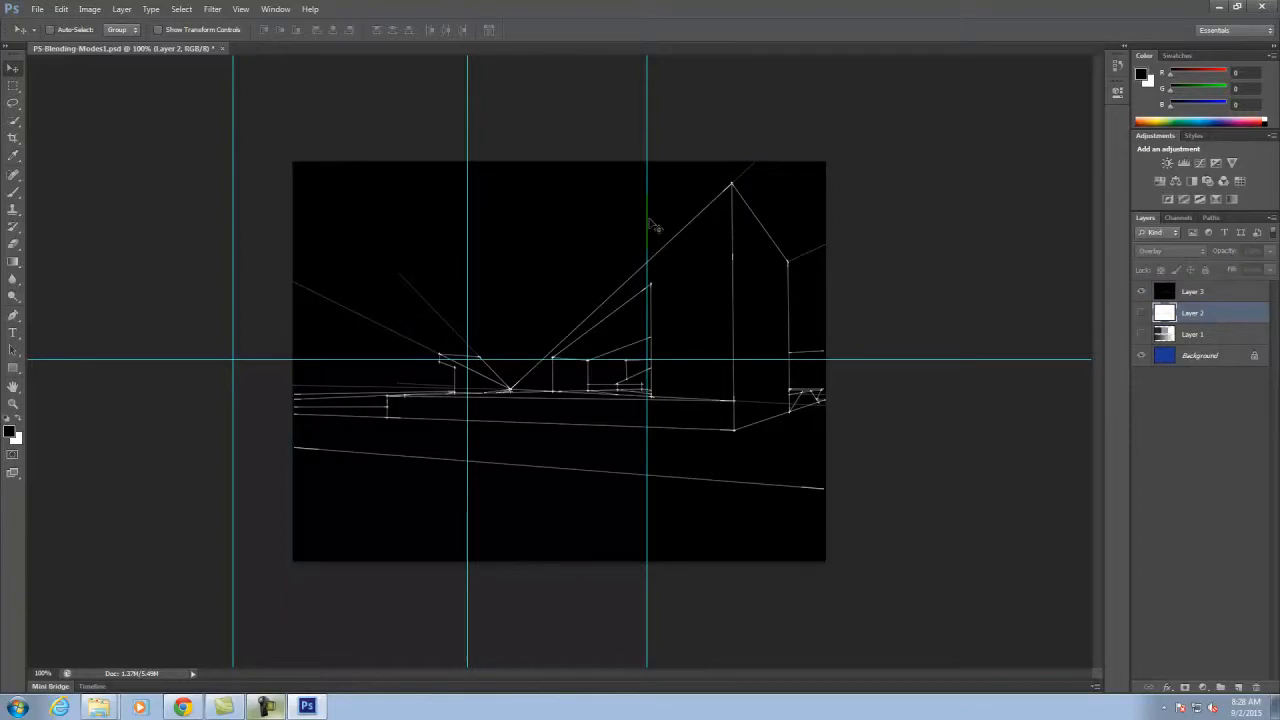
{"action": "left_click", "coordinate": [1214, 290]}
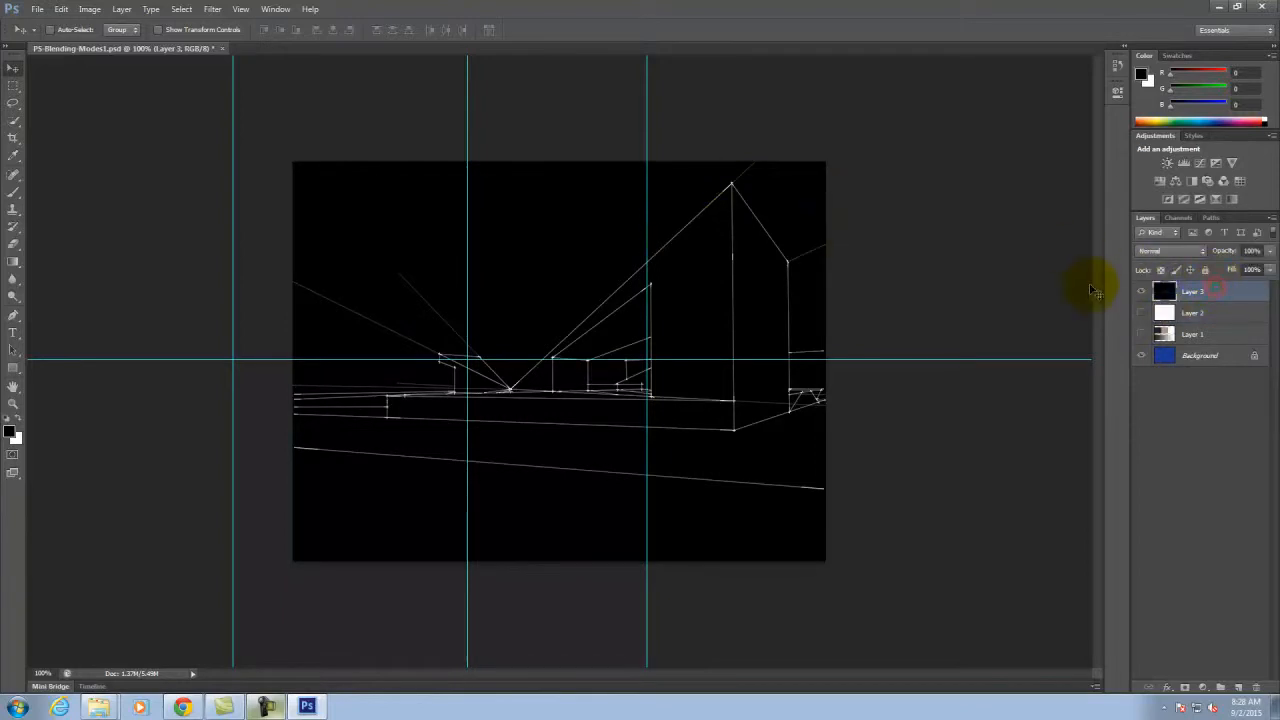
{"action": "left_click", "coordinate": [1180, 252]}
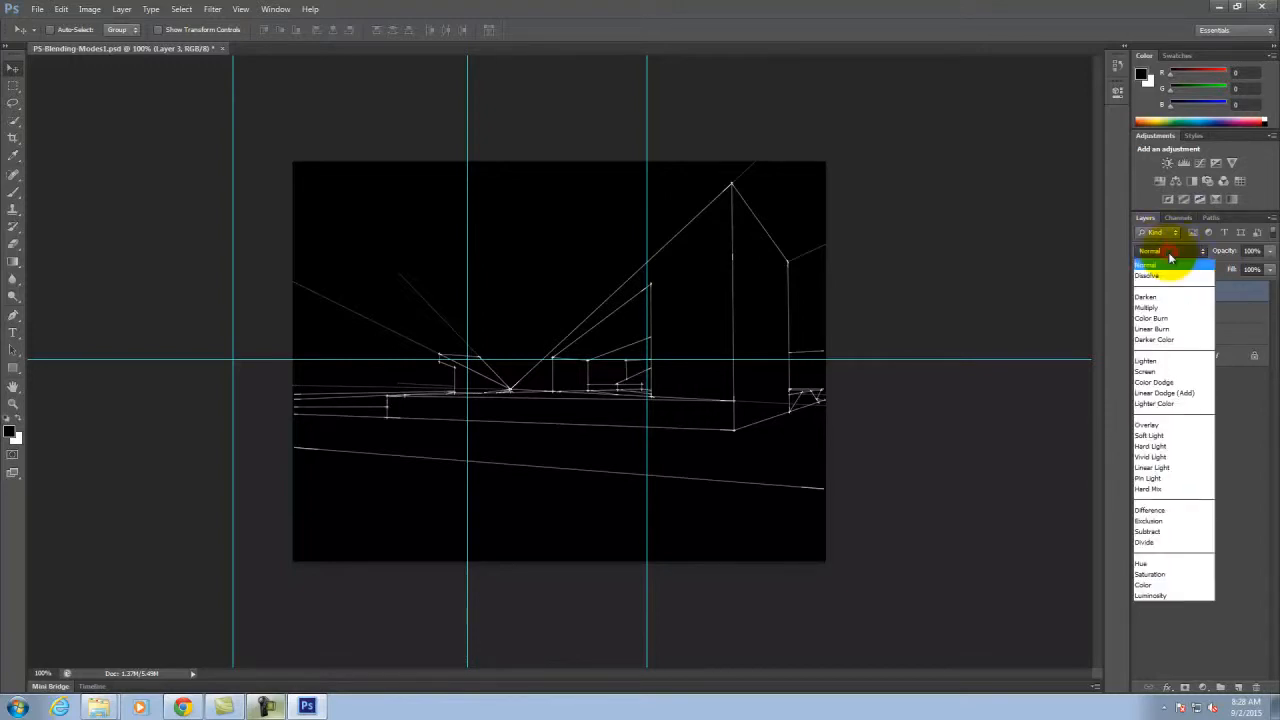
{"action": "left_click", "coordinate": [1158, 371]}
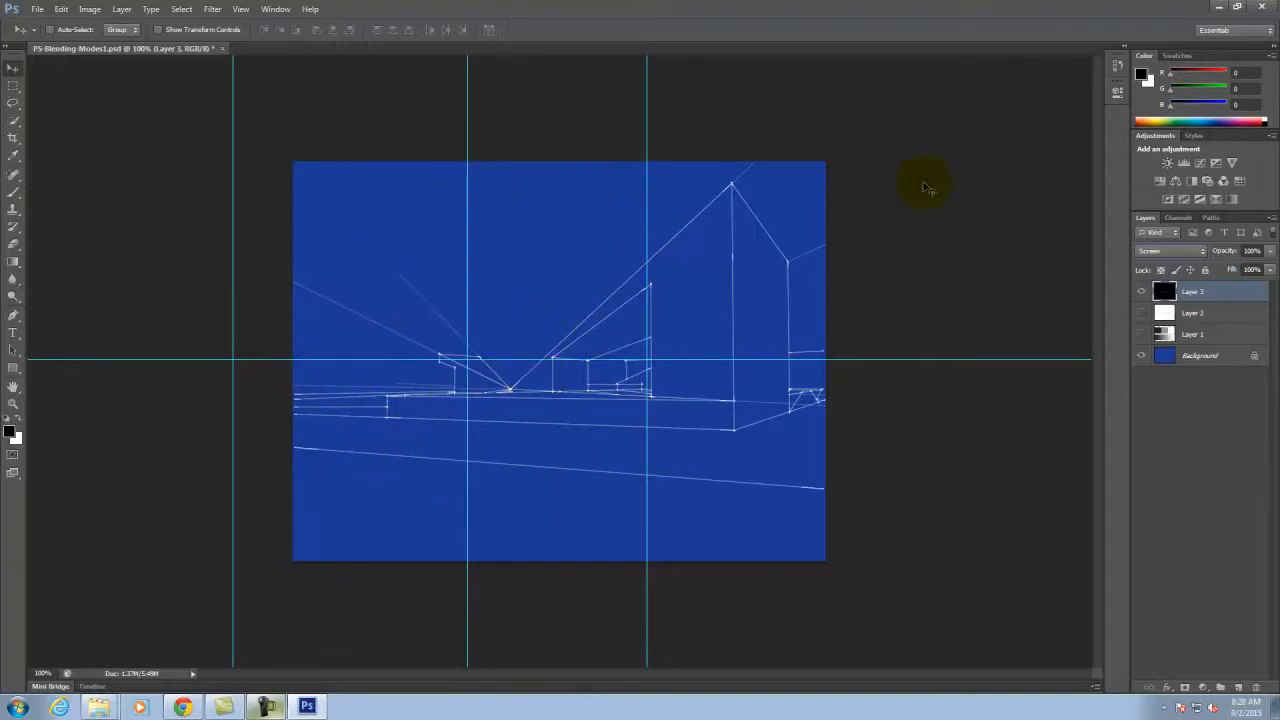
- Try the Multiply and Overlay blending modes on Layer 3, and set it back to Screen
{"action": "left_click", "coordinate": [1185, 251]}
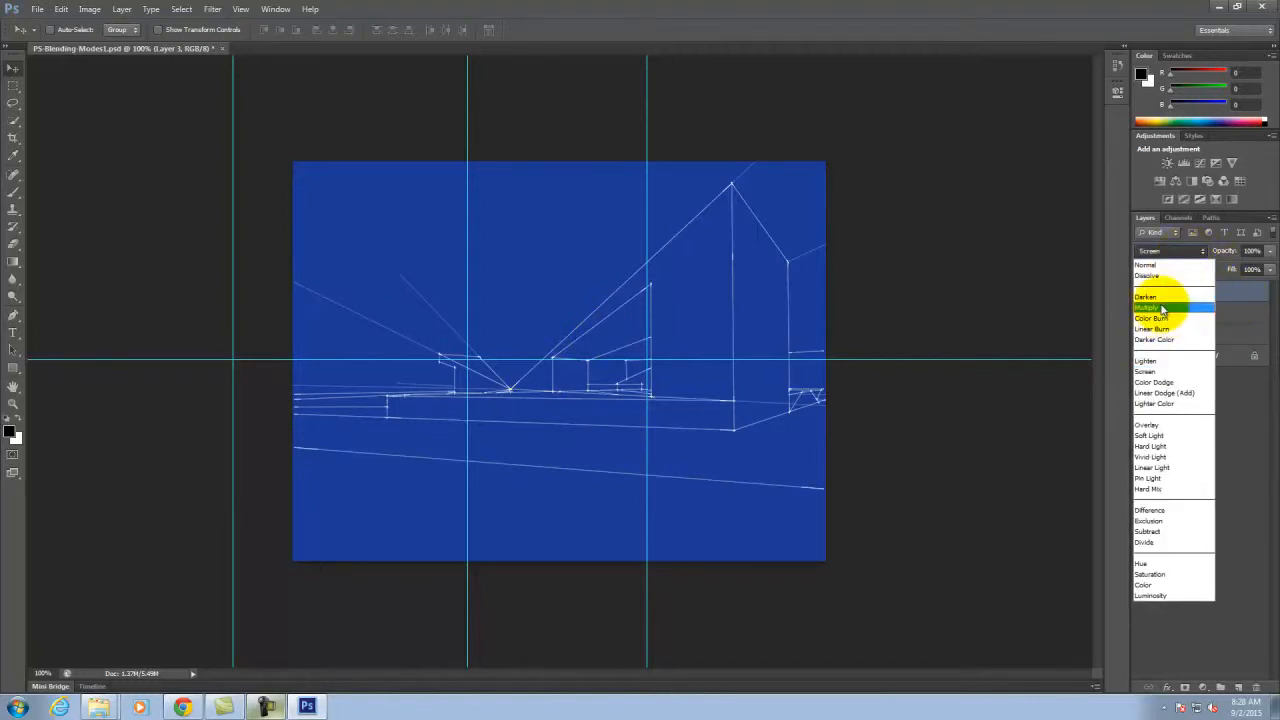
{"action": "left_click", "coordinate": [1161, 308]}
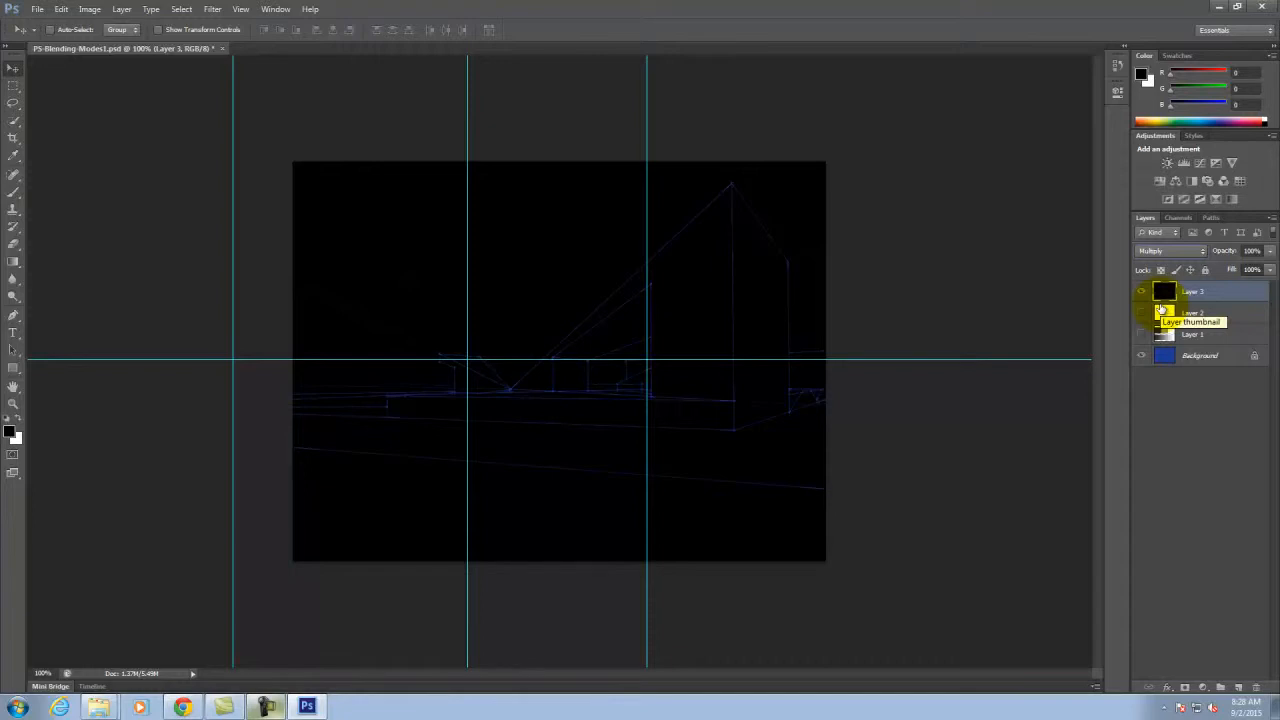
{"action": "left_click", "coordinate": [1185, 250]}
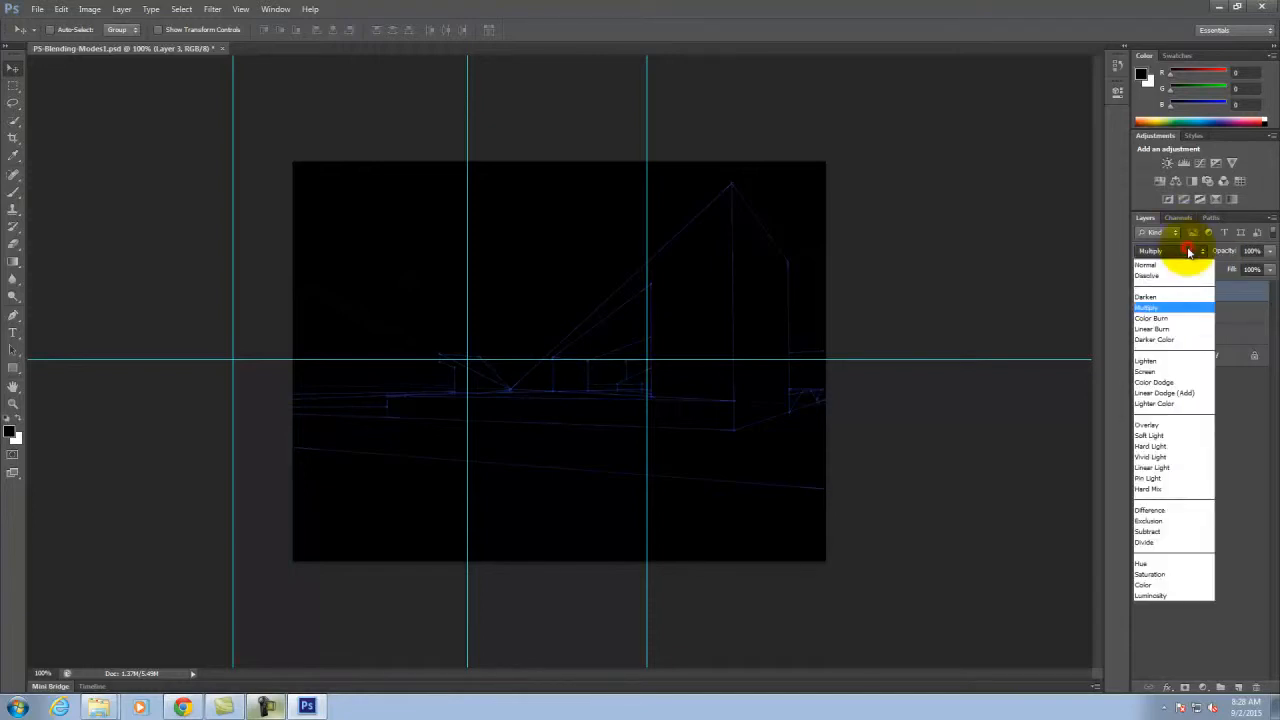
{"action": "left_click", "coordinate": [1148, 425]}
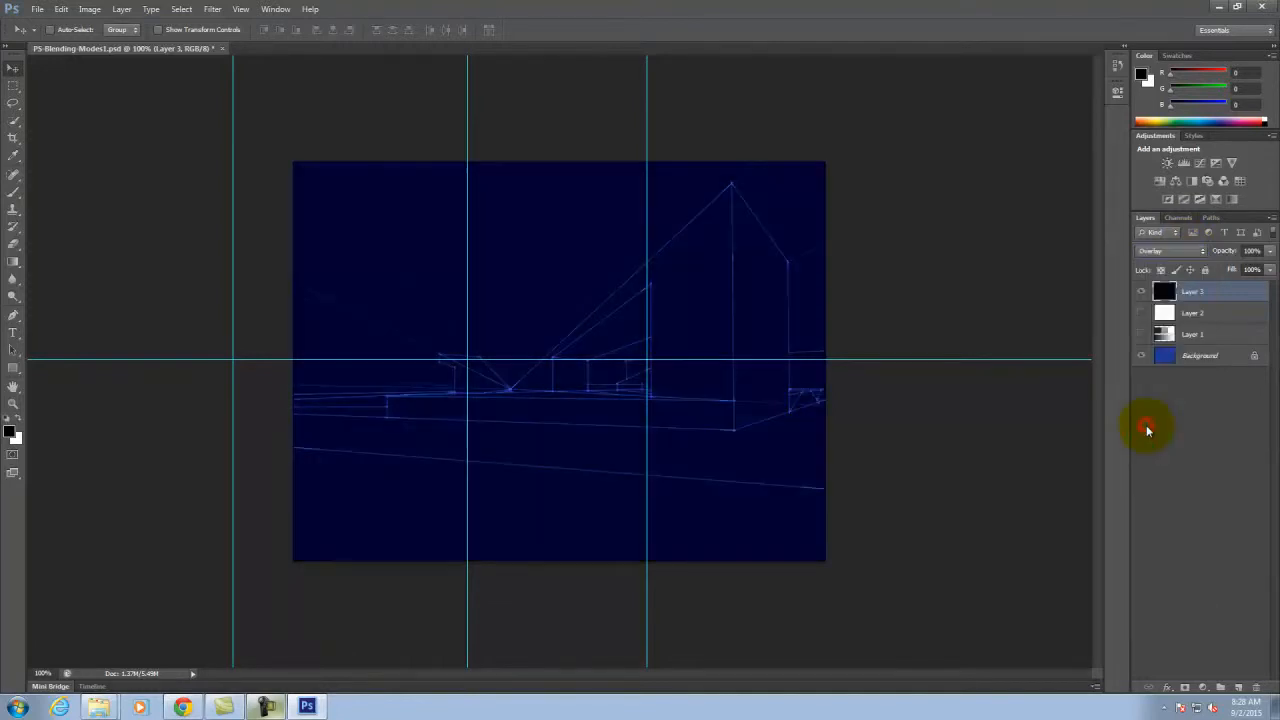
{"action": "left_click", "coordinate": [1184, 256]}
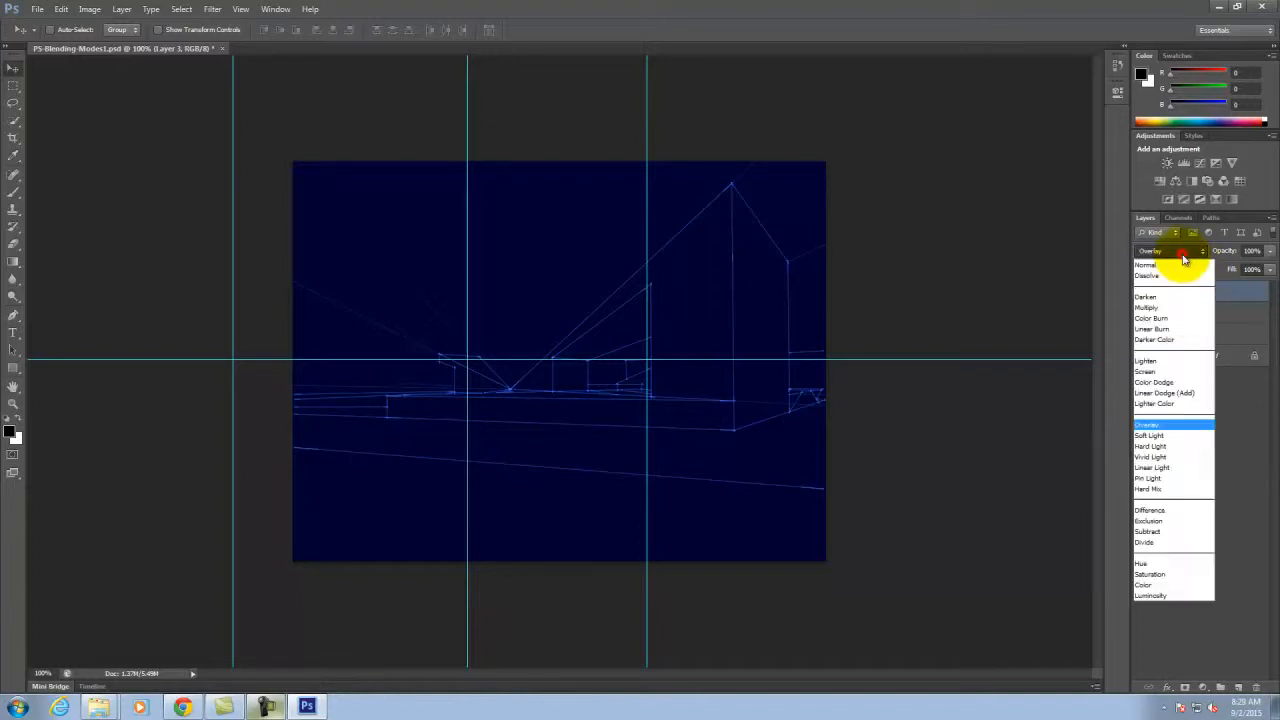
{"action": "left_click", "coordinate": [1151, 372]}
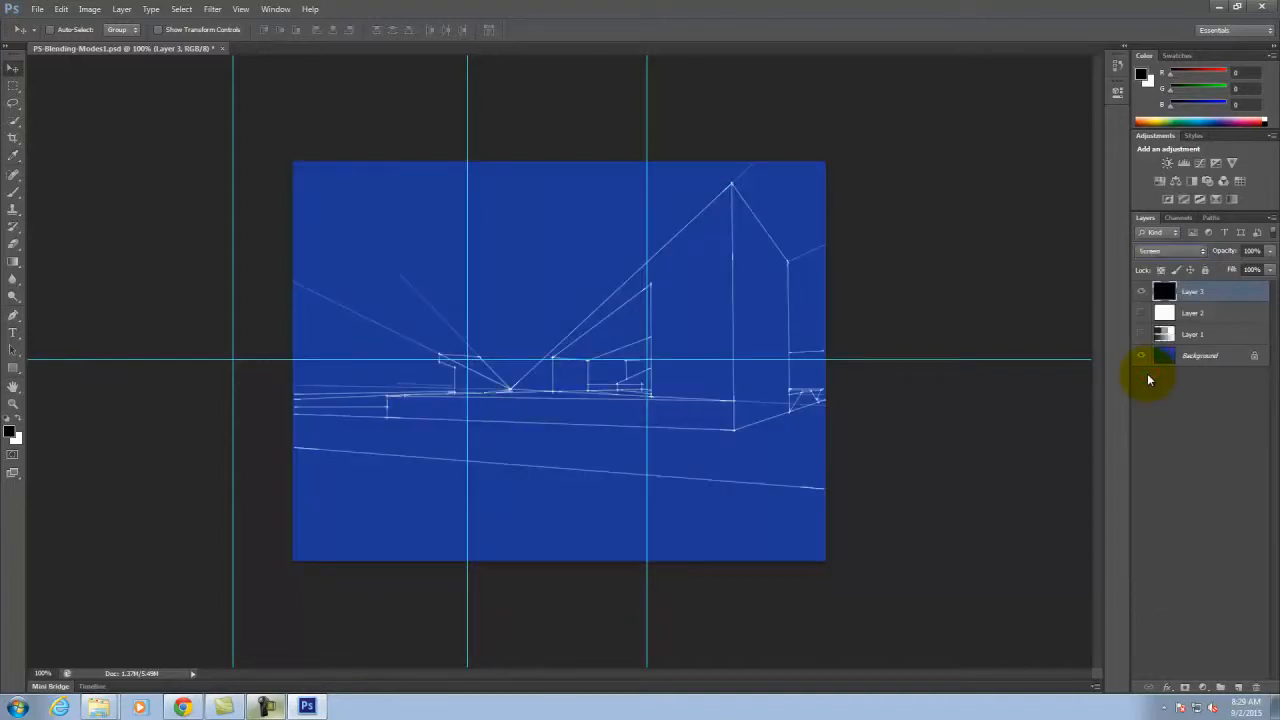
- Hide Layer 3, show Layer 2 over the Background, and set Layer 2's blending mode to Multiply
{"action": "left_click", "coordinate": [1192, 313]}
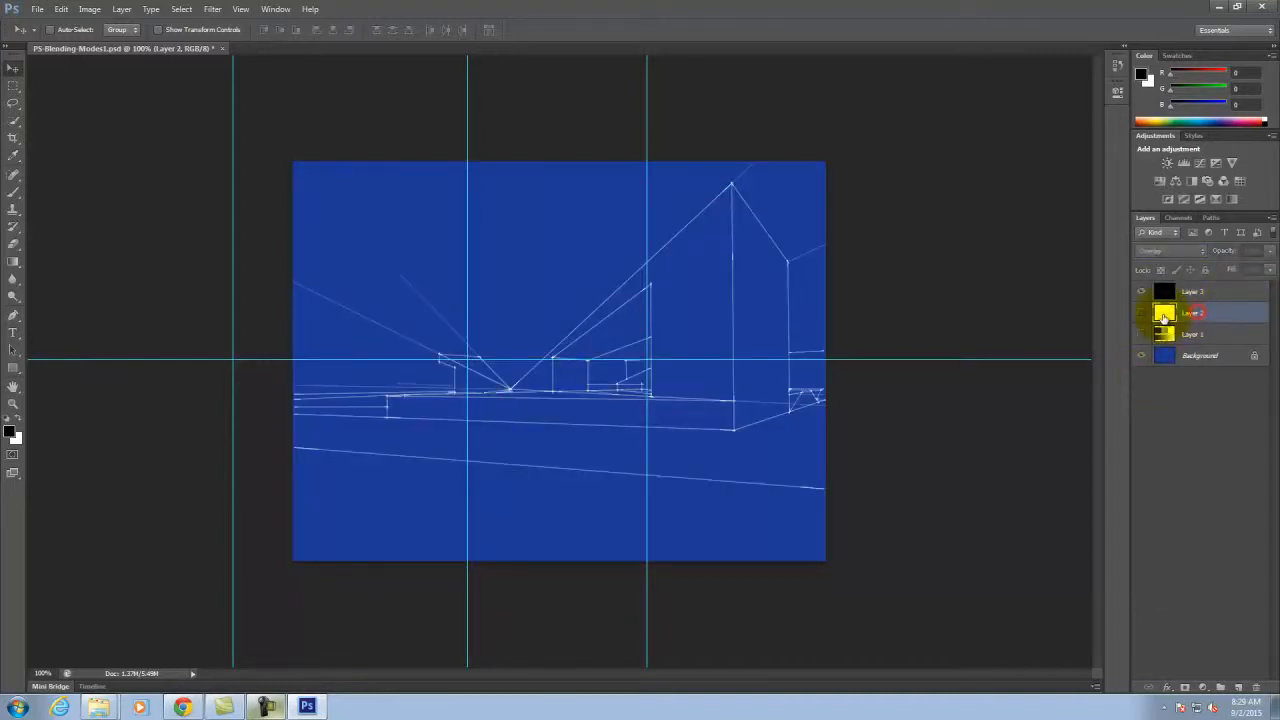
{"action": "left_click", "coordinate": [1141, 291]}
{"action": "left_click", "coordinate": [1141, 313]}
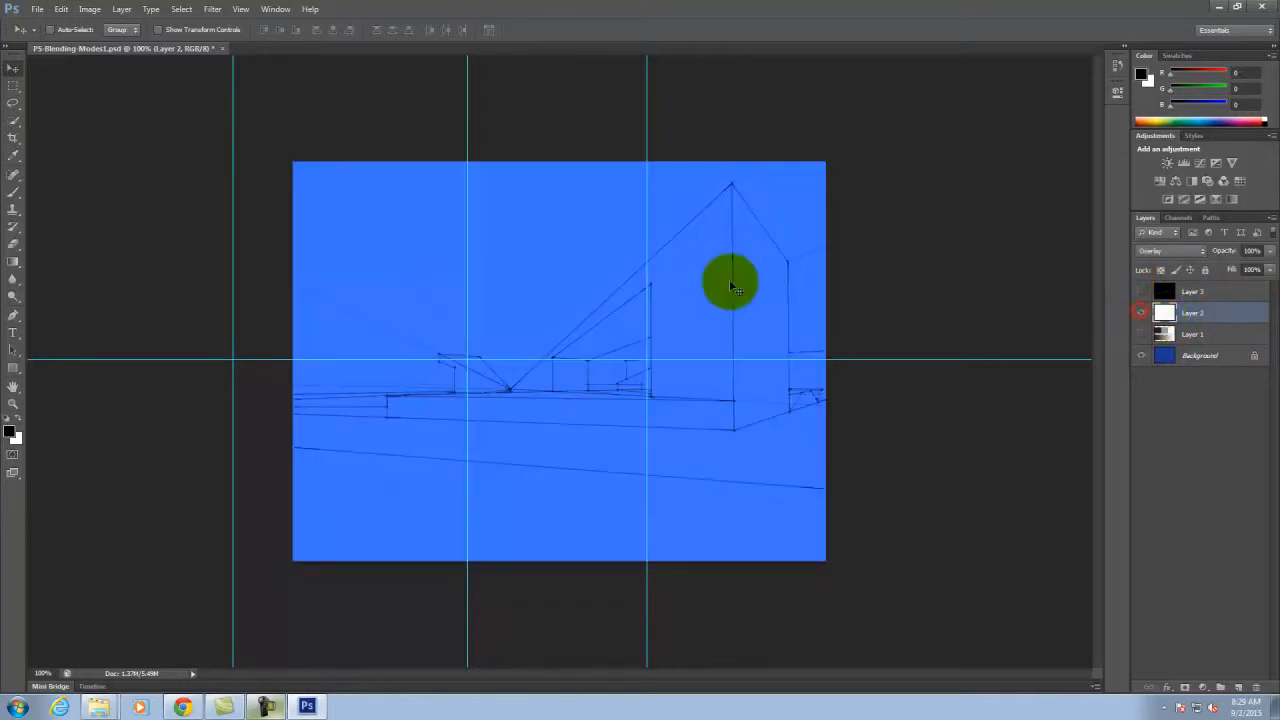
{"action": "left_click", "coordinate": [1168, 250]}
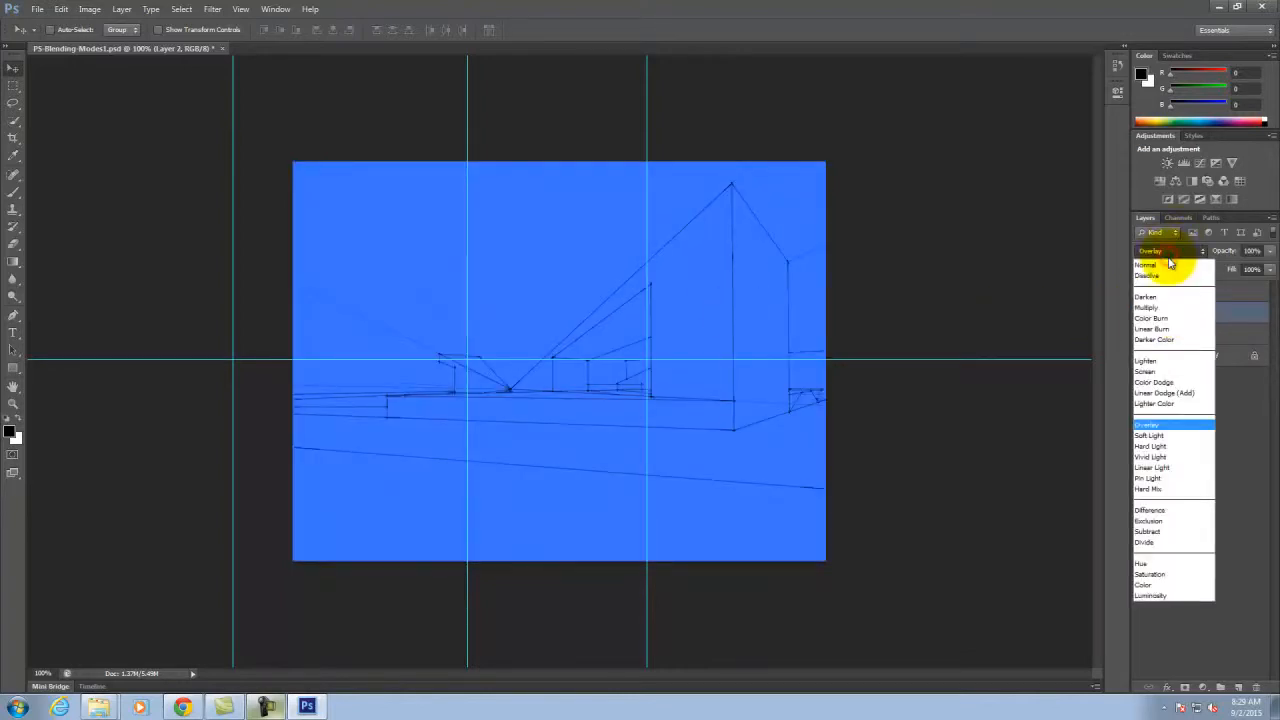
{"action": "left_click", "coordinate": [1166, 308]}
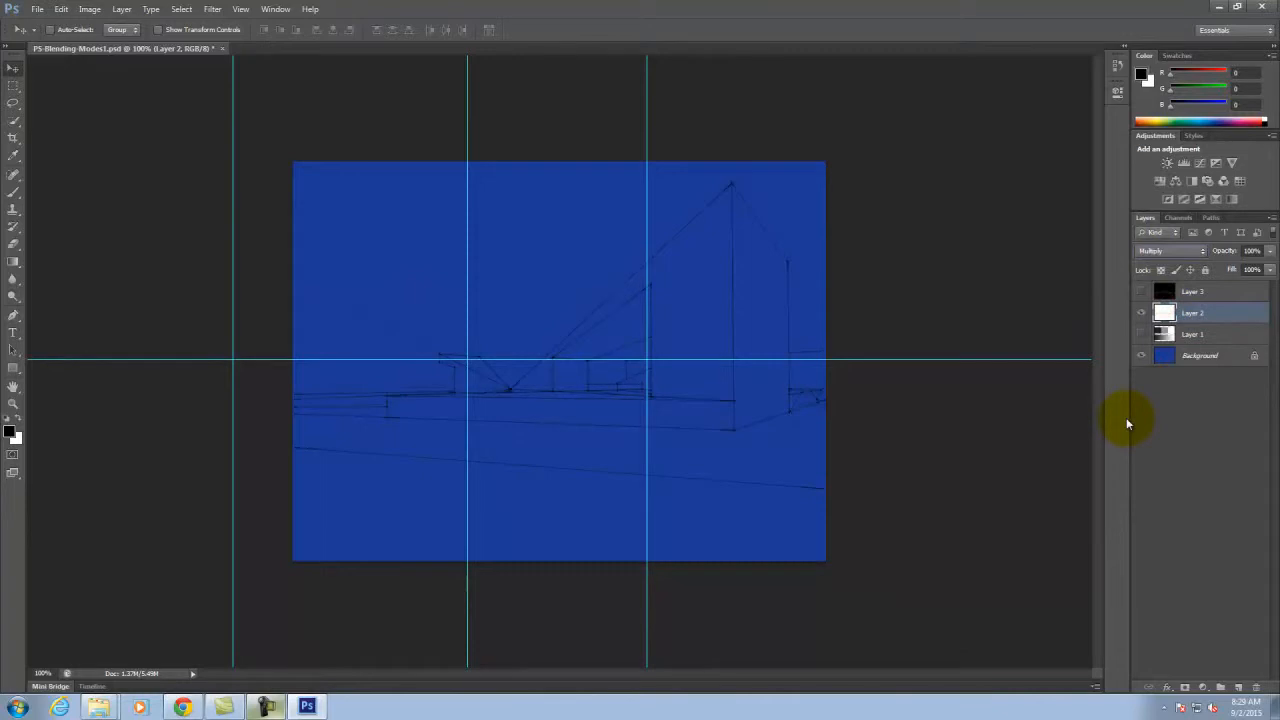
{"action": "mouse_move", "coordinate": [614, 411]}
{"action": "left_mouse_down"}
{"action": "mouse_move", "coordinate": [634, 246]}
{"action": "mouse_move", "coordinate": [778, 428]}
{"action": "mouse_move", "coordinate": [666, 217]}
{"action": "mouse_move", "coordinate": [409, 436]}
{"action": "left_mouse_up"}
- Place the image DSC_0165-(1)_4-(1)_3-(1)_tonemapped directly above the Background layer
{"action": "left_click", "coordinate": [1205, 358]}
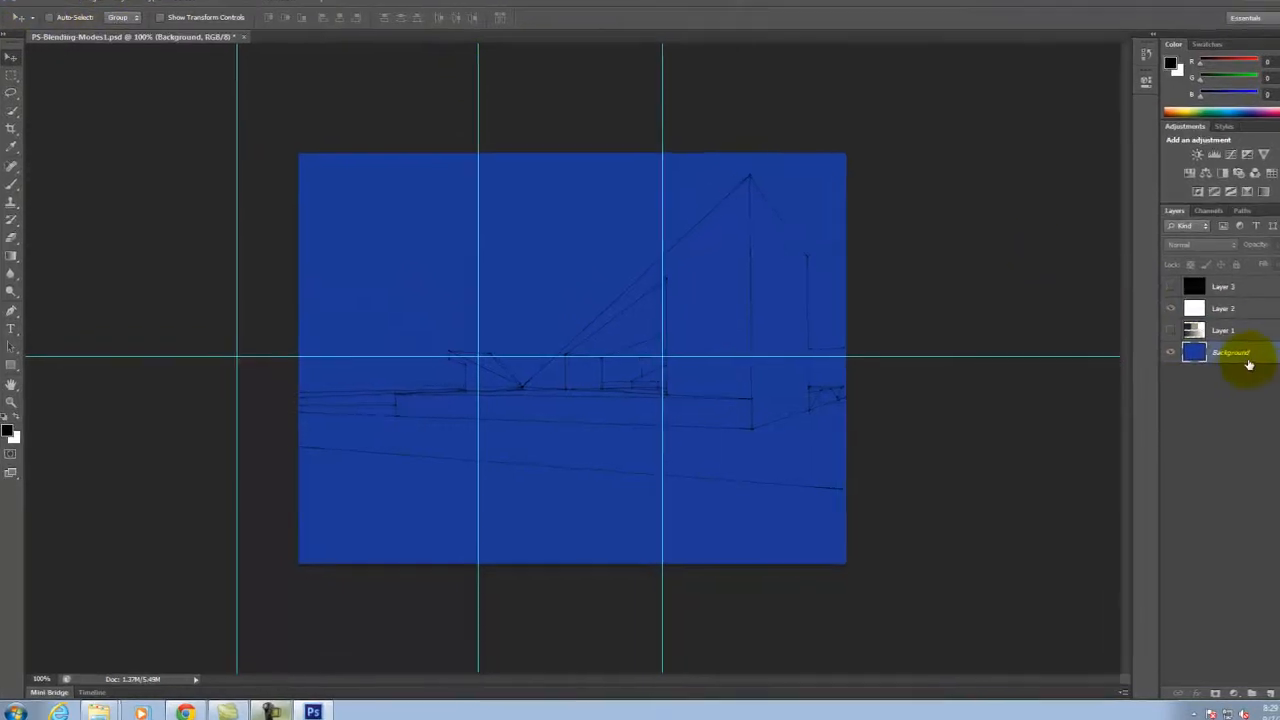
{"action": "key", "text": "alt+f"}
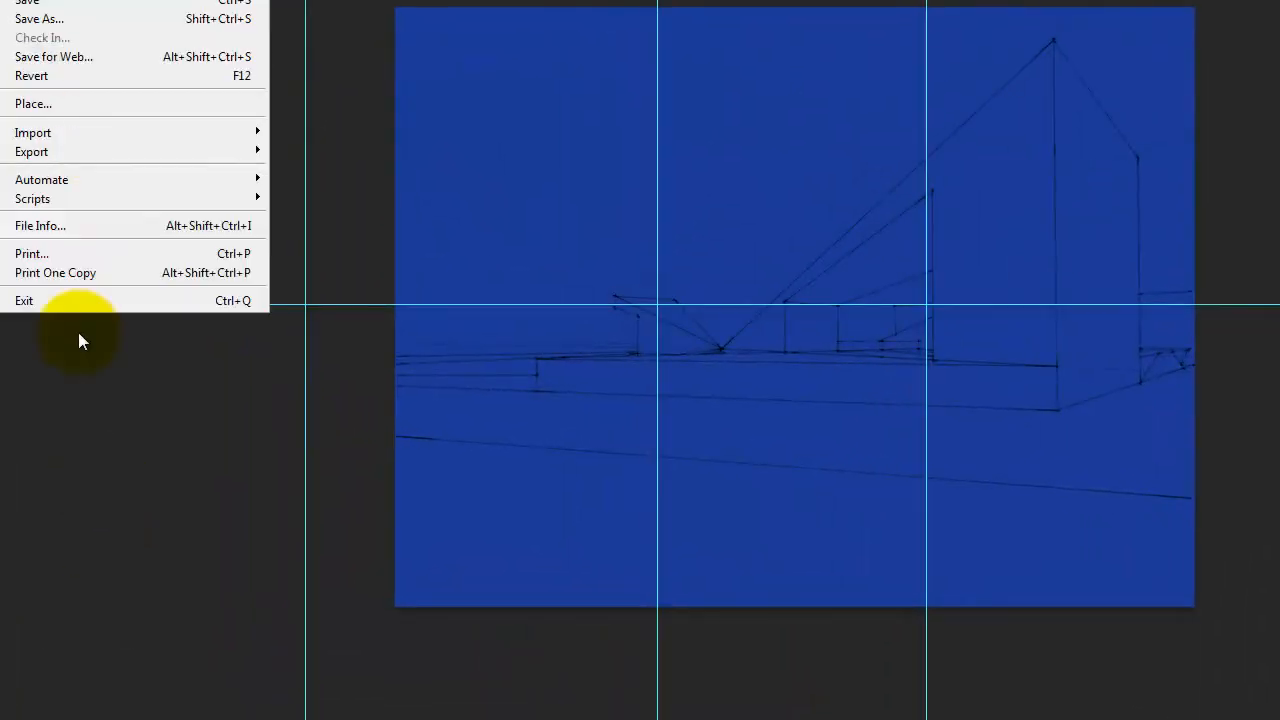
{"action": "left_click", "coordinate": [63, 101]}
{"action": "left_click", "coordinate": [829, 67]}
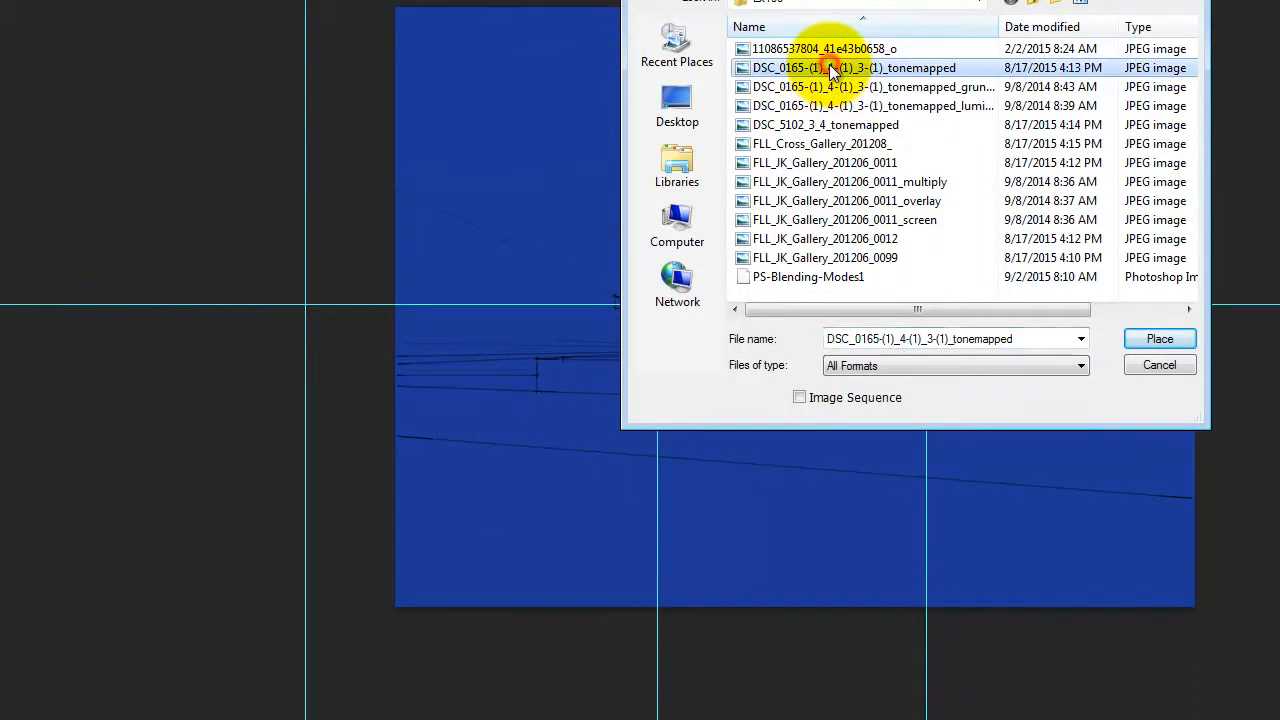
{"action": "left_click", "coordinate": [1158, 339]}
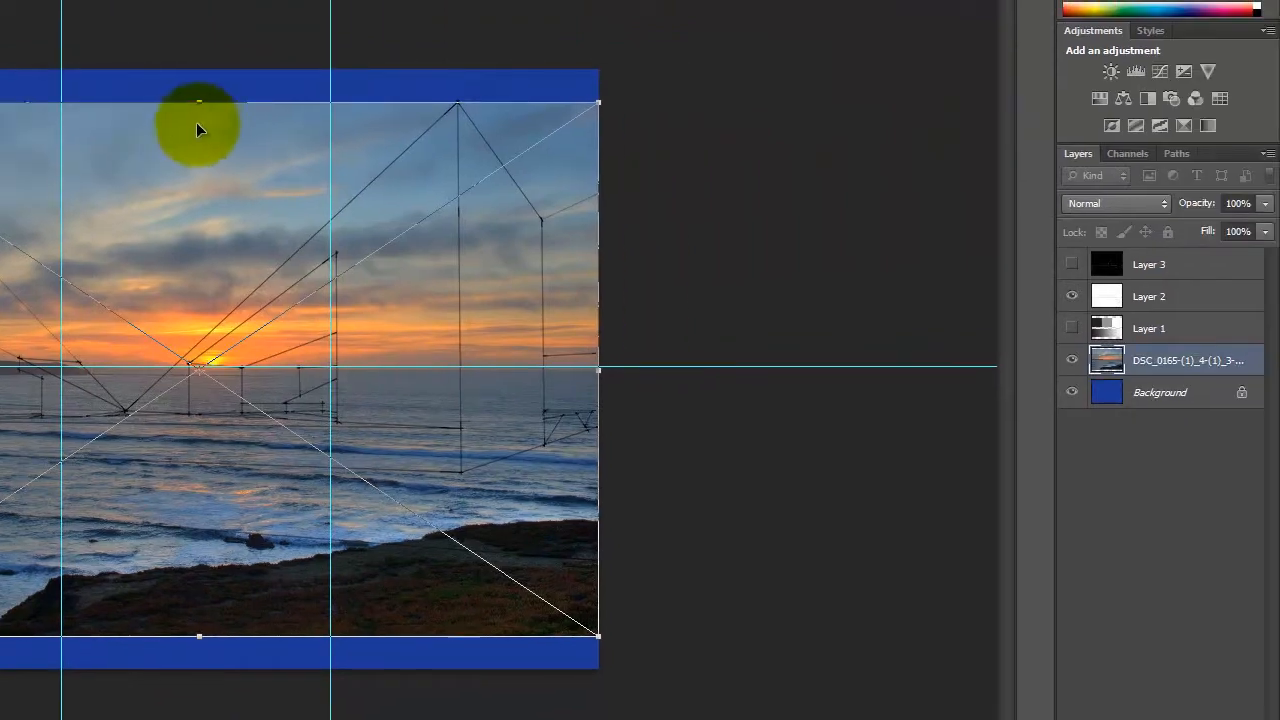
- Stretch the placed sunset photo vertically to fill the canvas height, commit the placement, and hide the Background layer
{"action": "left_click_drag", "start_coordinate": [538, 69], "coordinate": [542, 34]}
{"action": "left_click_drag", "start_coordinate": [200, 635], "coordinate": [200, 668]}
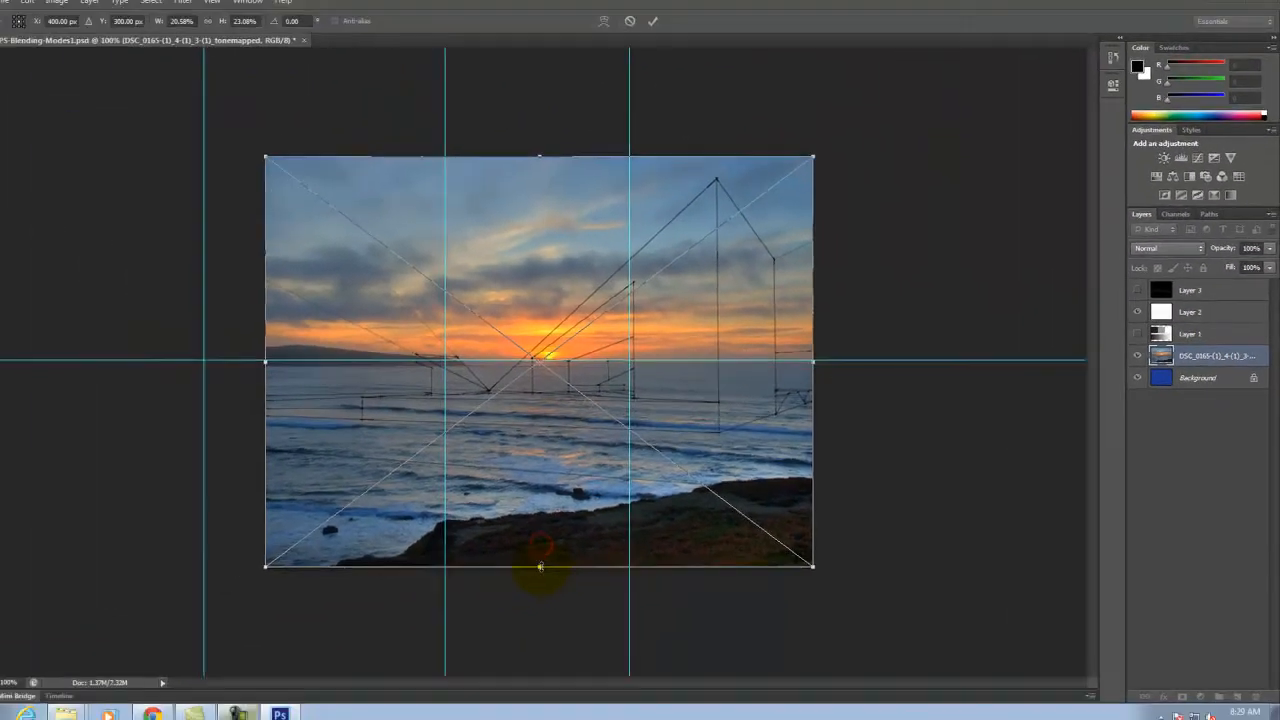
{"action": "left_click", "coordinate": [652, 20]}
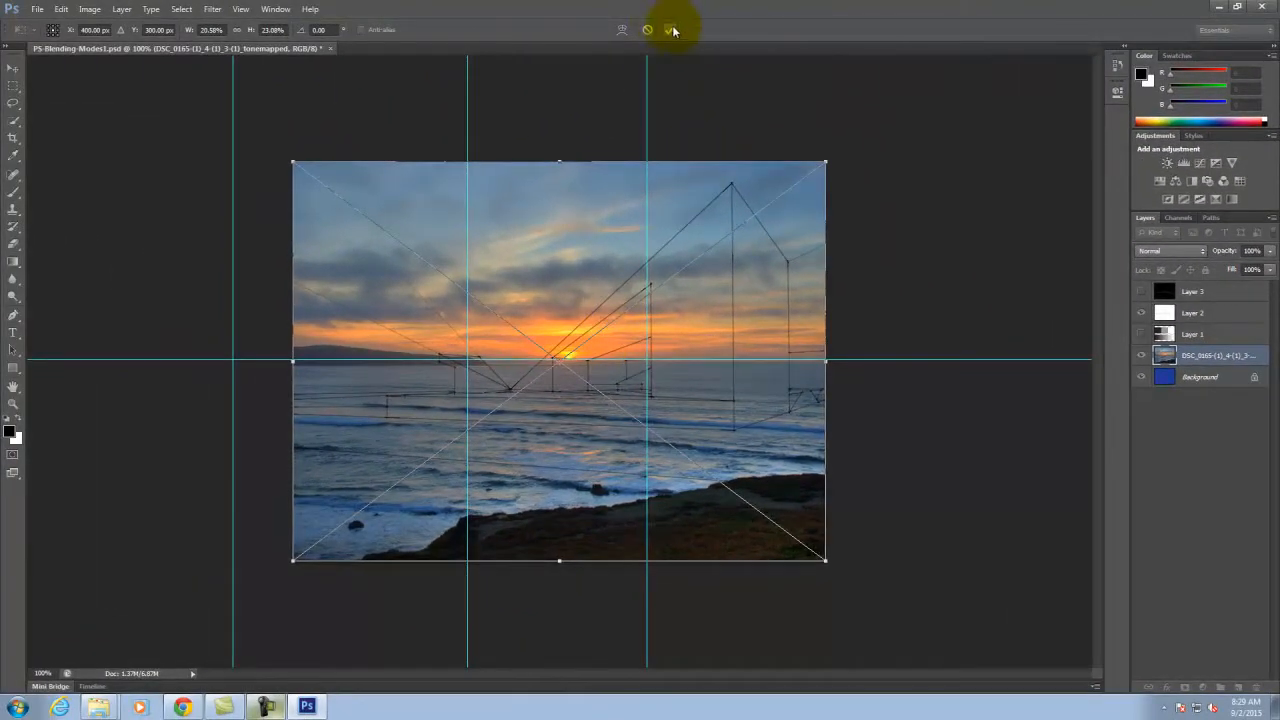
{"action": "left_click", "coordinate": [1141, 376]}
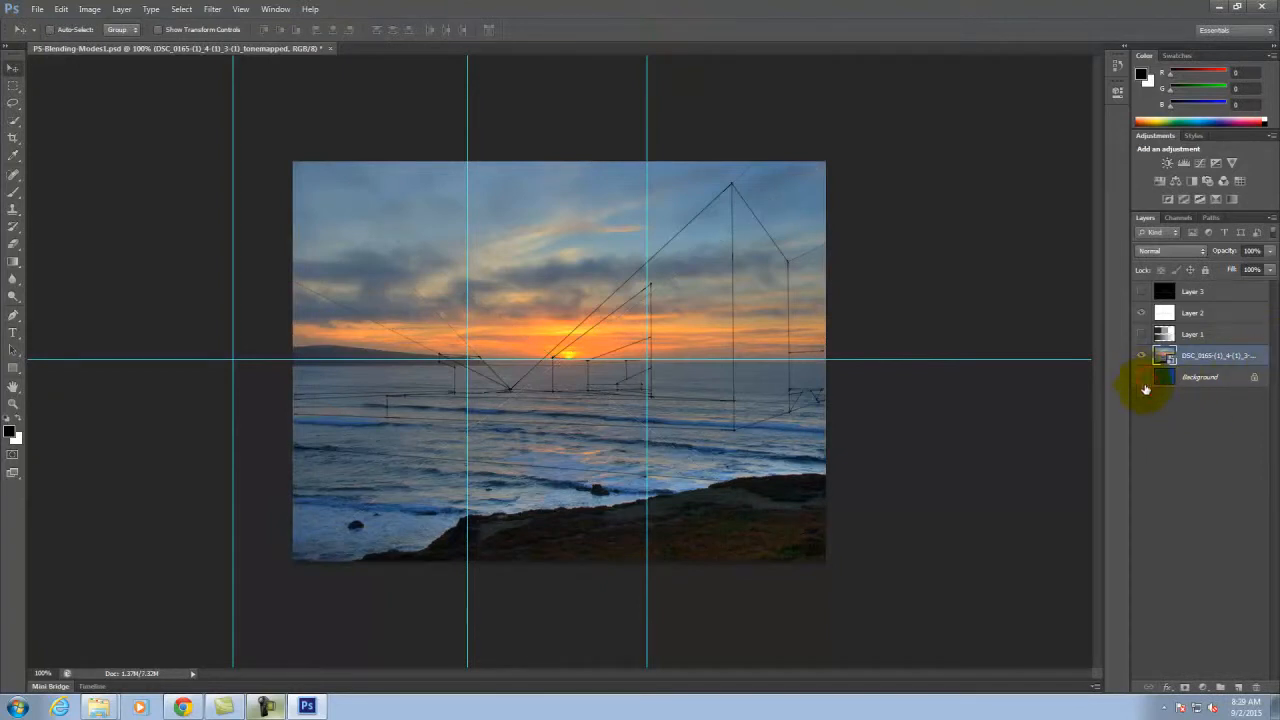
- Try the Normal blending mode on Layer 2 over the sunset photo, and set it back to Multiply
{"action": "left_click", "coordinate": [1203, 313]}
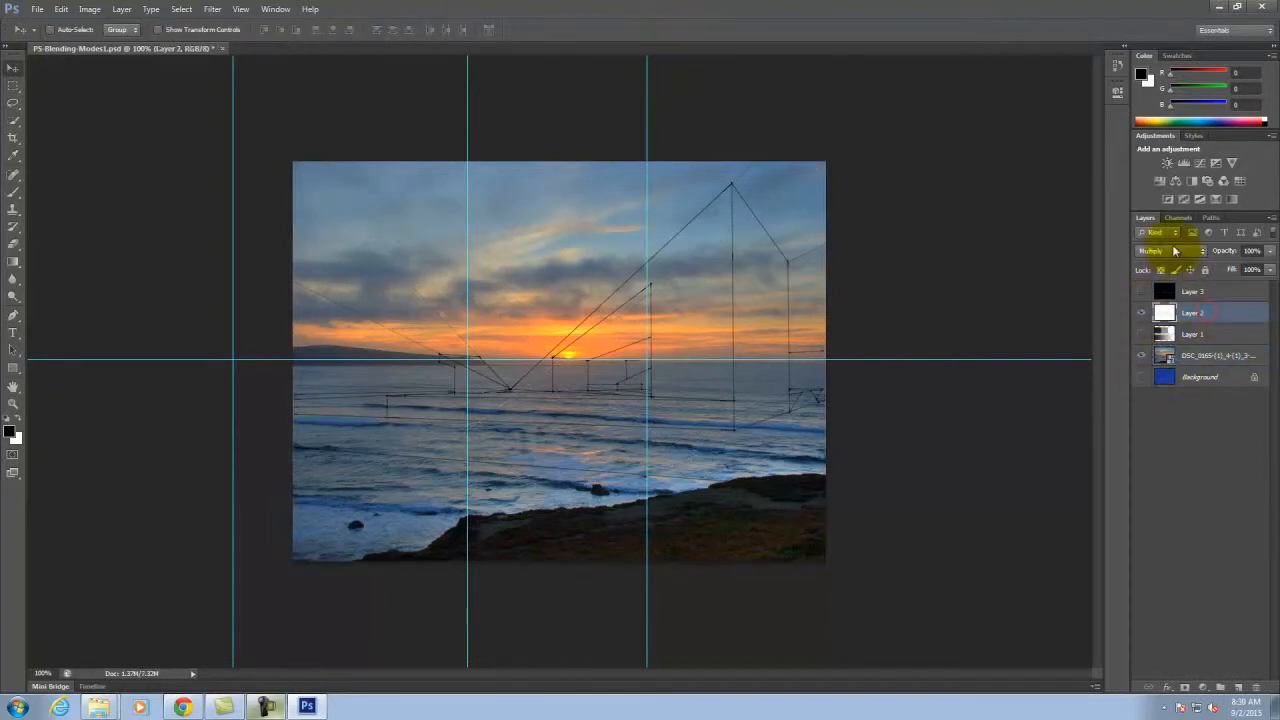
{"action": "left_click", "coordinate": [1176, 251]}
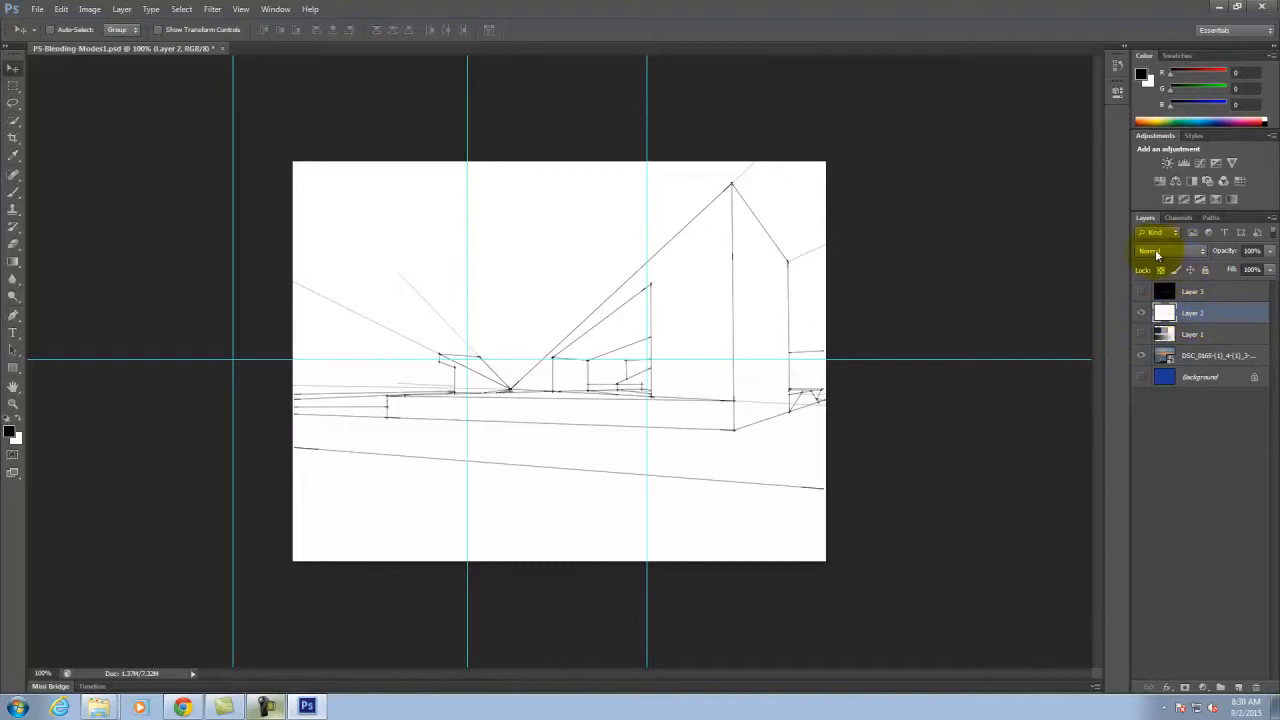
{"action": "left_click", "coordinate": [1160, 253]}
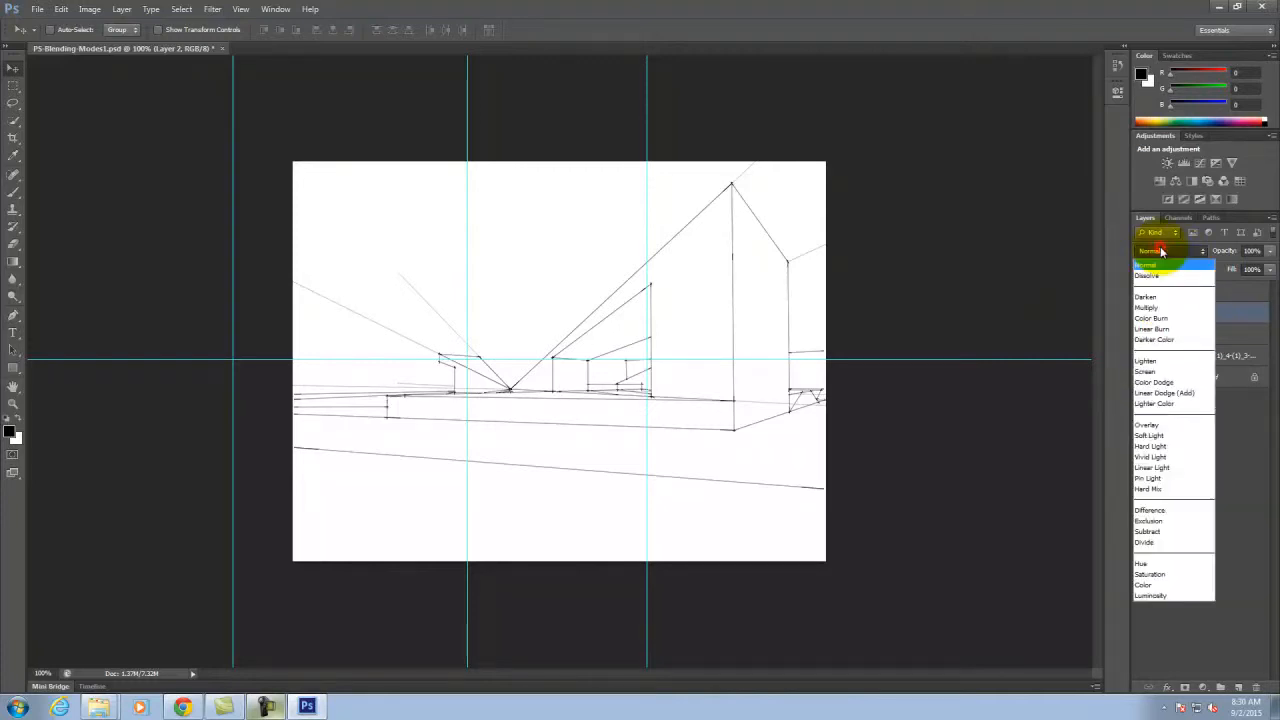
{"action": "left_click", "coordinate": [1148, 307]}
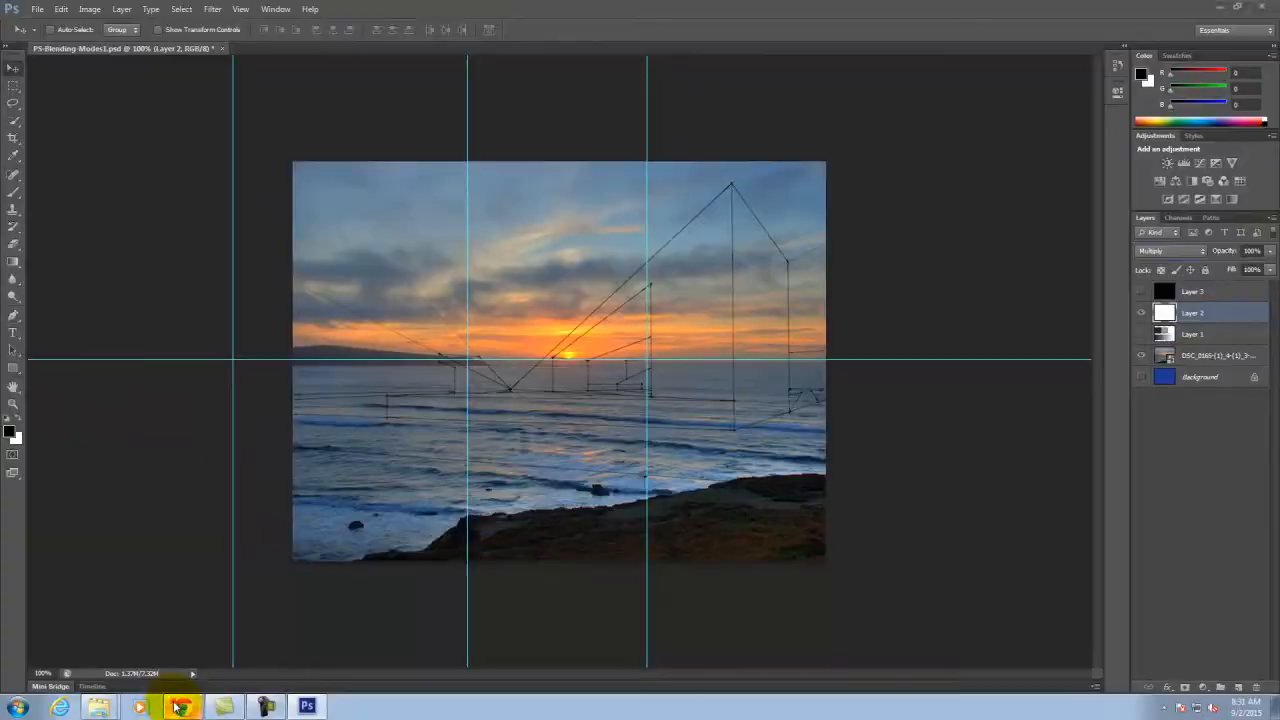
- Switch to Chrome and open search.creativecommons.org in a new tab
{"action": "left_click", "coordinate": [178, 707]}
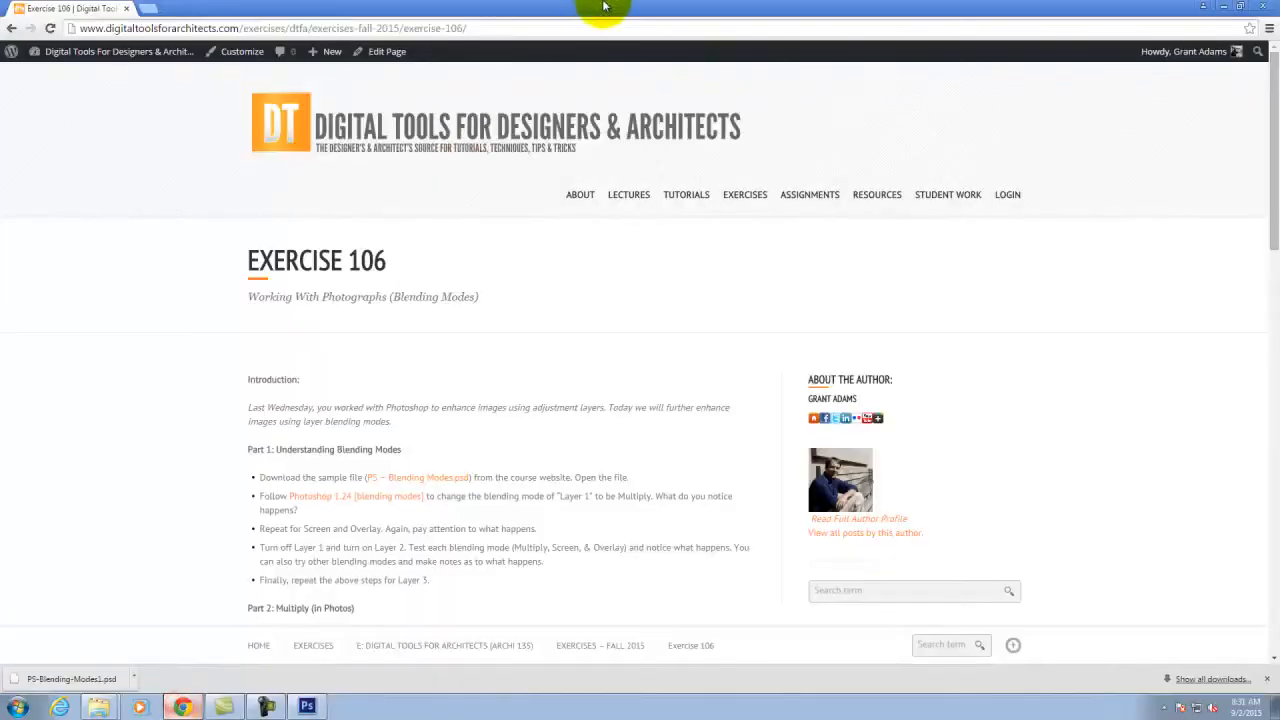
{"action": "key", "text": "ctrl+t"}
{"action": "type", "text": "search"}
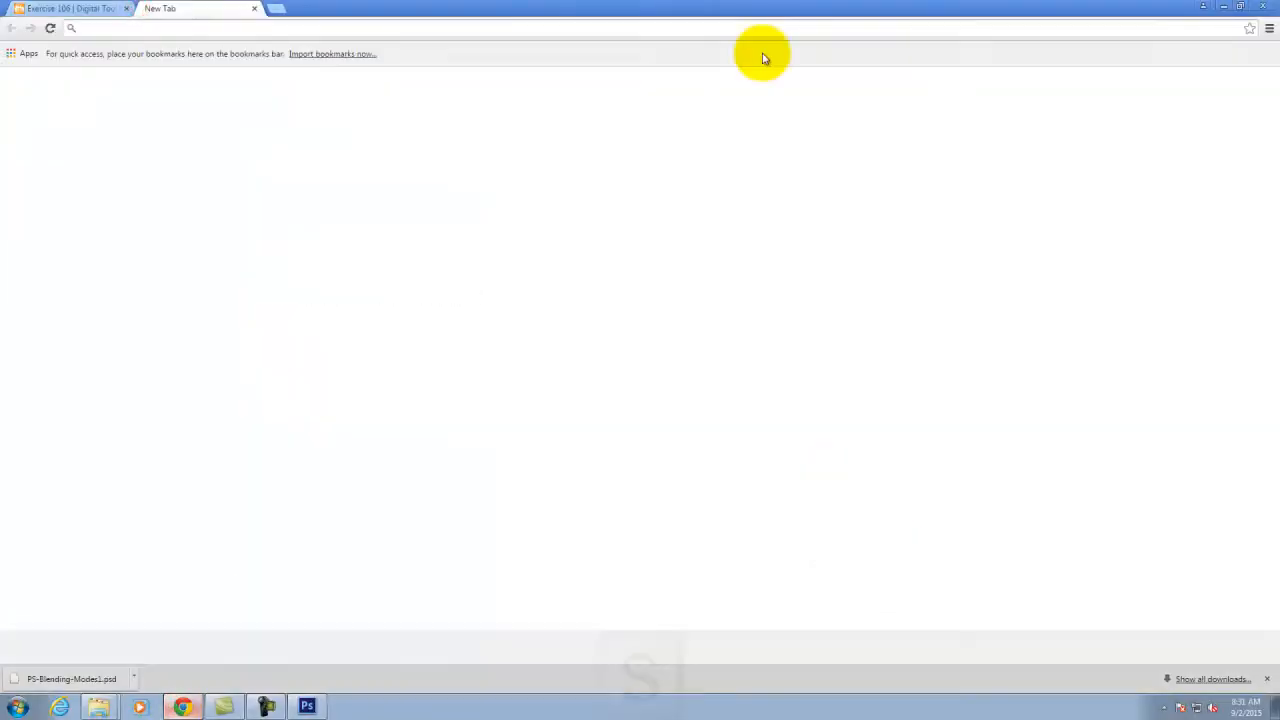
{"action": "type", "text": "."}
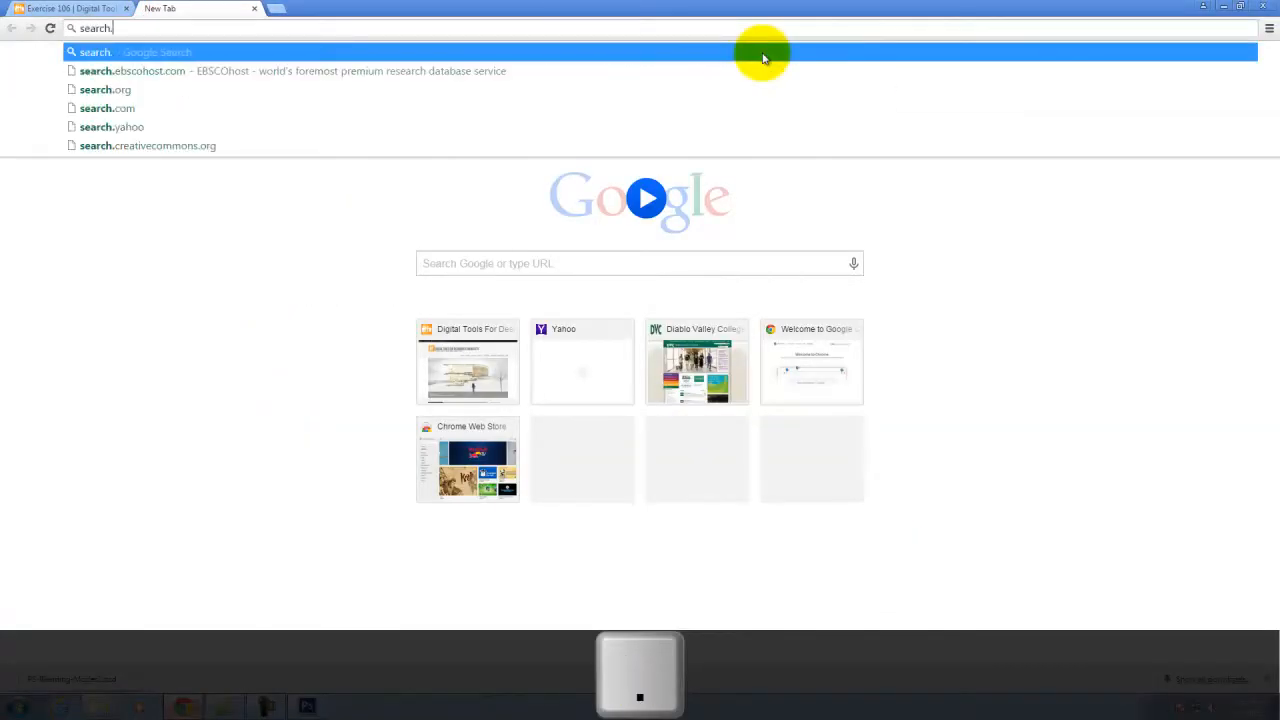
{"action": "type", "text": "creativecommons.org"}
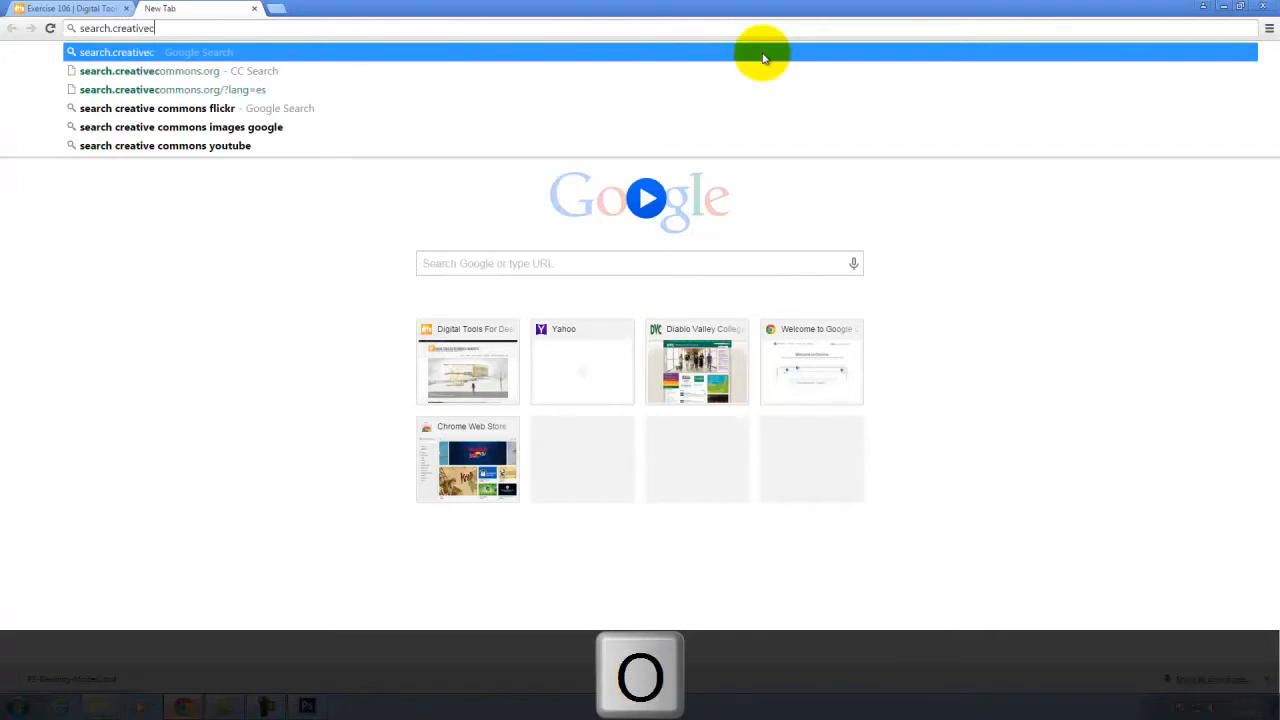
{"action": "key", "text": "Return"}
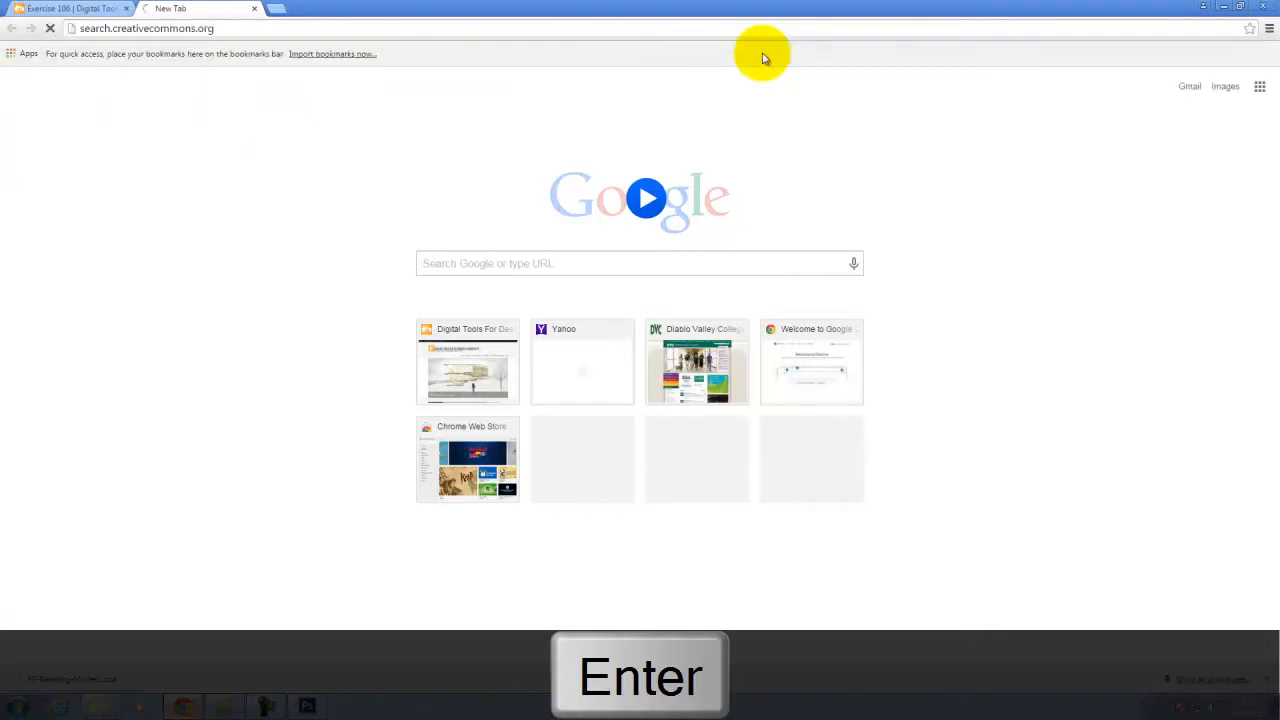
- Search Flickr for "old photograph" through CC Search
{"action": "left_click", "coordinate": [704, 110]}
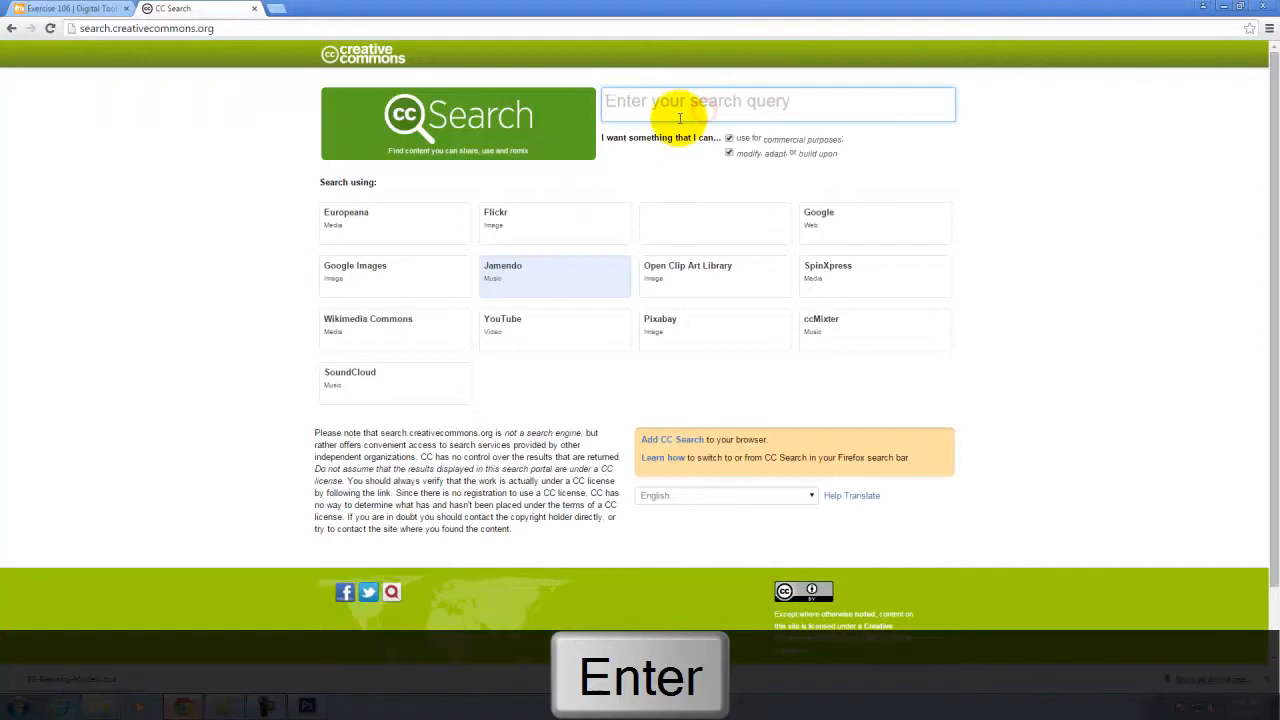
{"action": "left_click", "coordinate": [526, 218]}
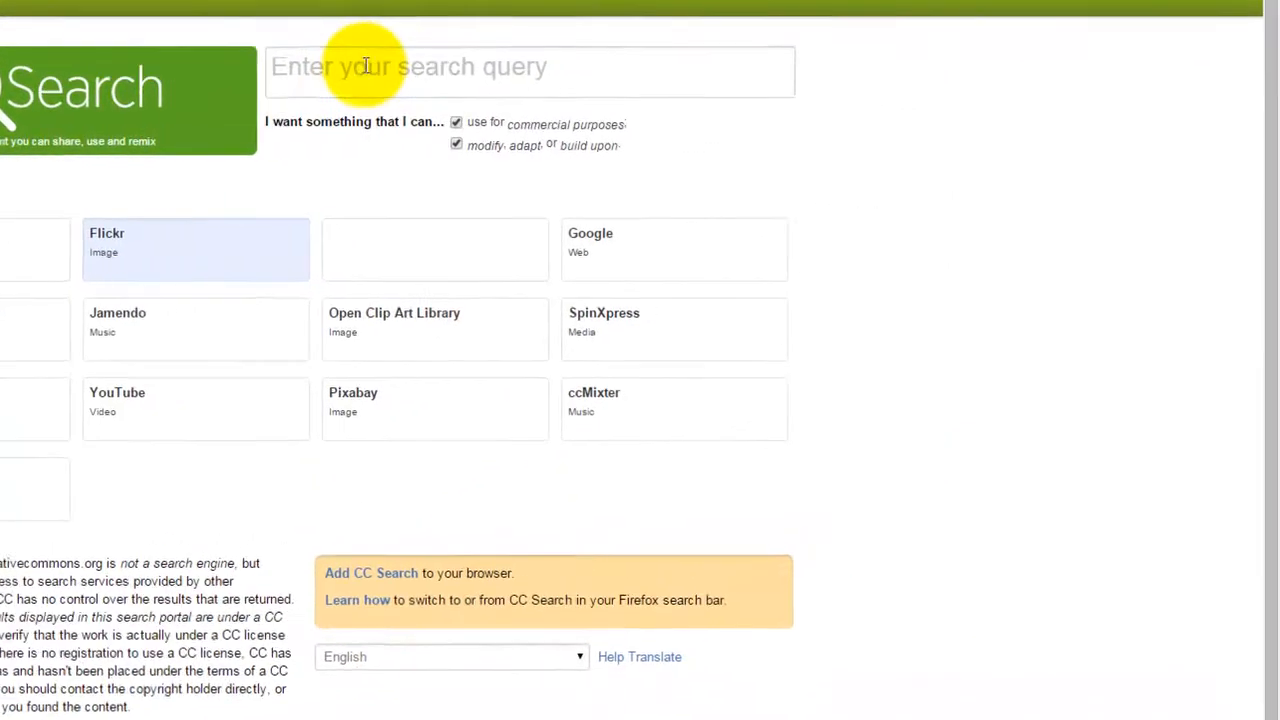
{"action": "left_click", "coordinate": [669, 101]}
{"action": "type", "text": "o"}
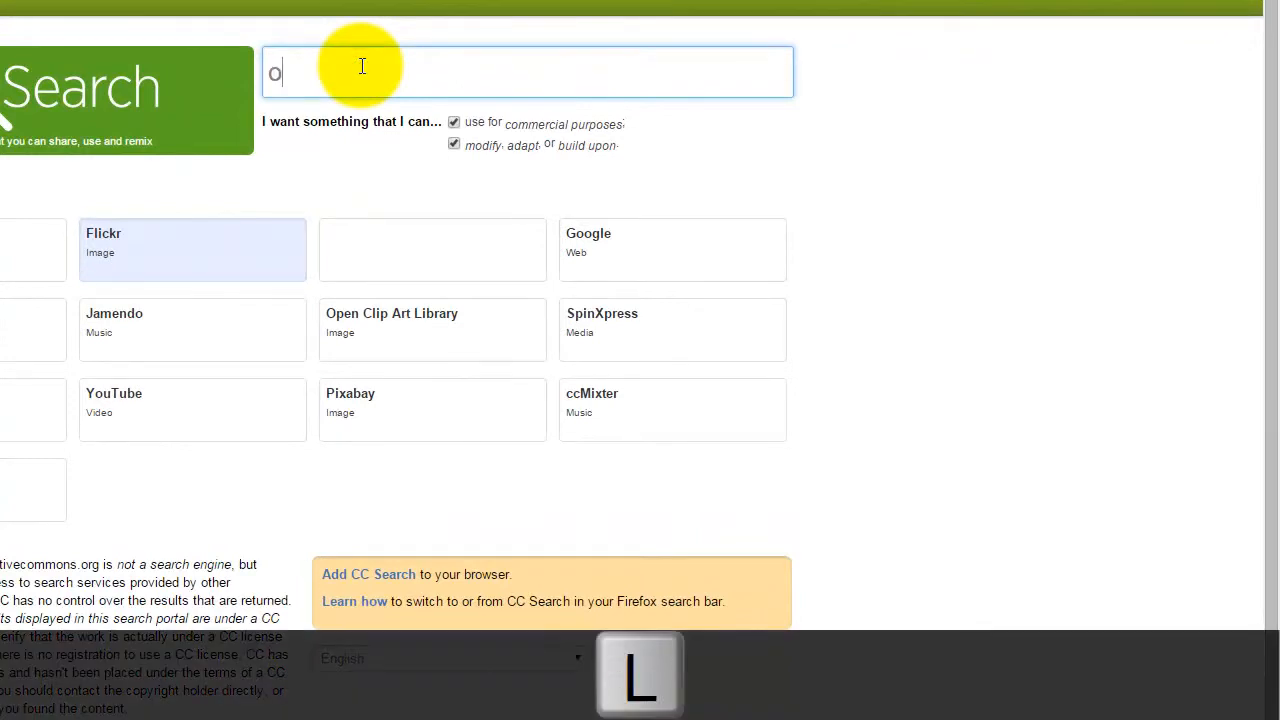
{"action": "type", "text": "ld photograph"}
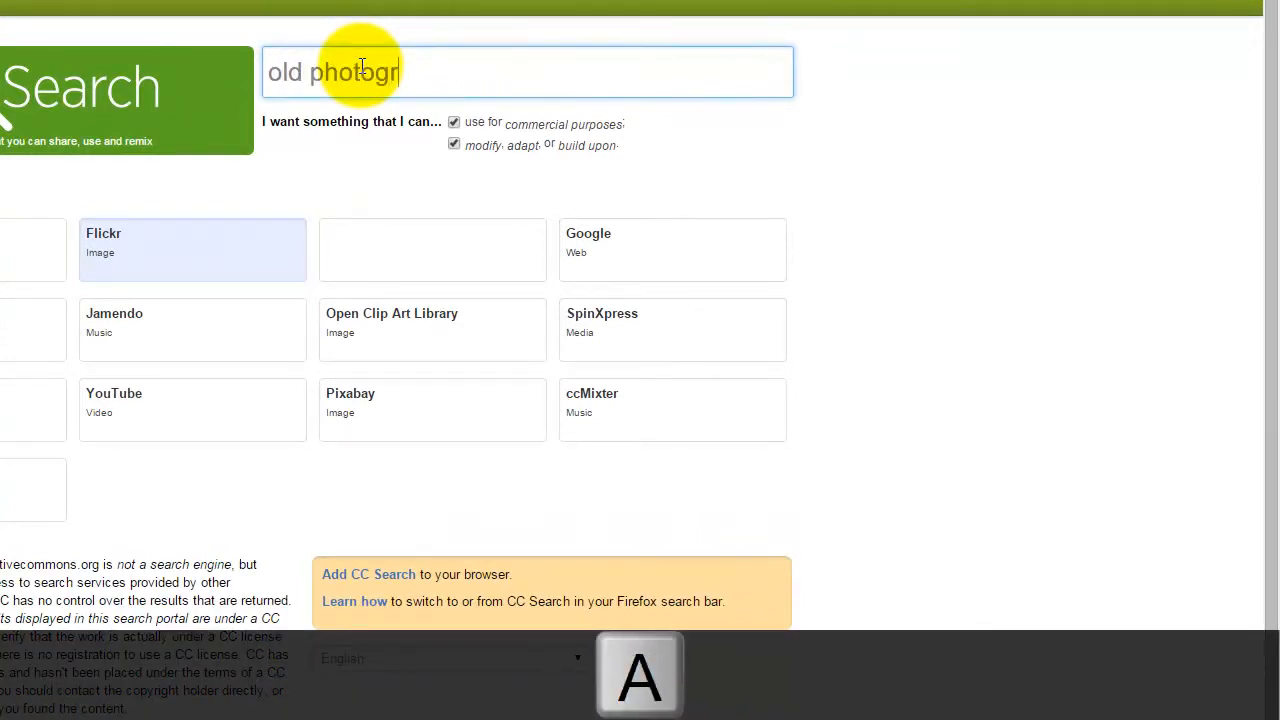
{"action": "key", "text": "Return"}
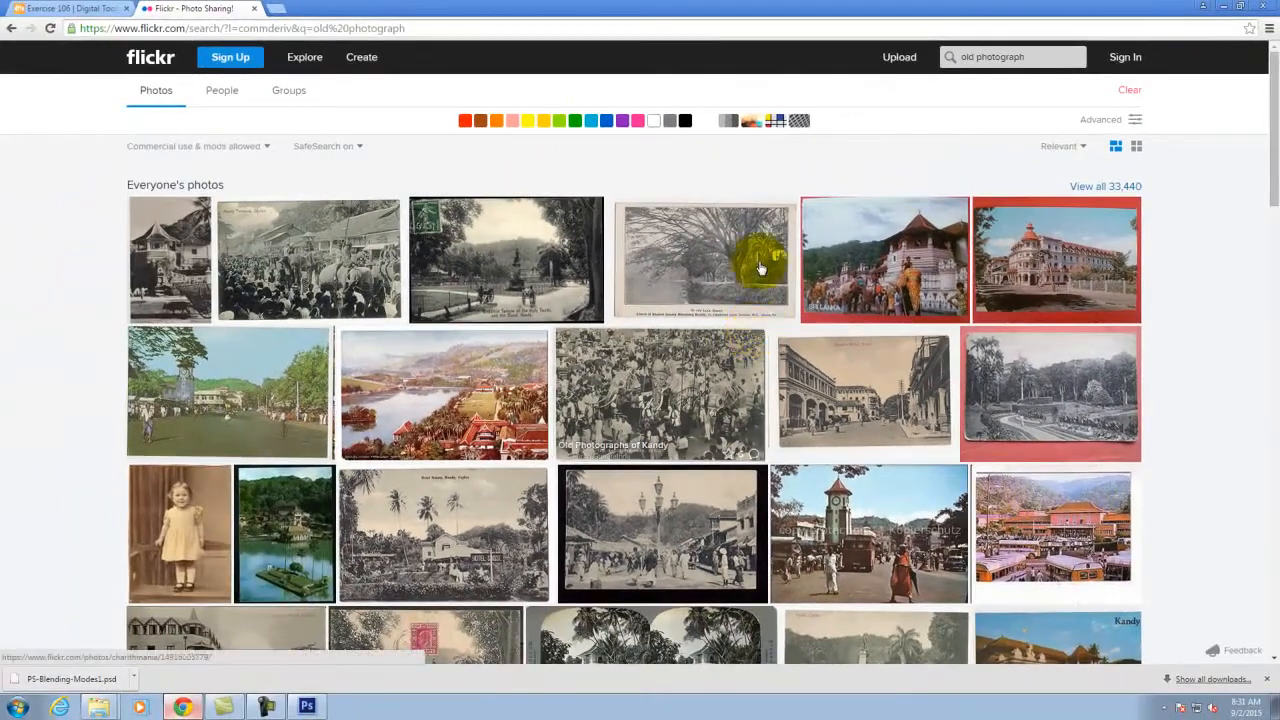
- View the Kandy, Ceylon monument photo from the results, return to the search, and browse further old photographs
{"action": "scroll", "coordinate": [660, 324], "scroll_direction": "down", "scroll_amount": 2}
{"action": "left_click", "coordinate": [909, 512]}
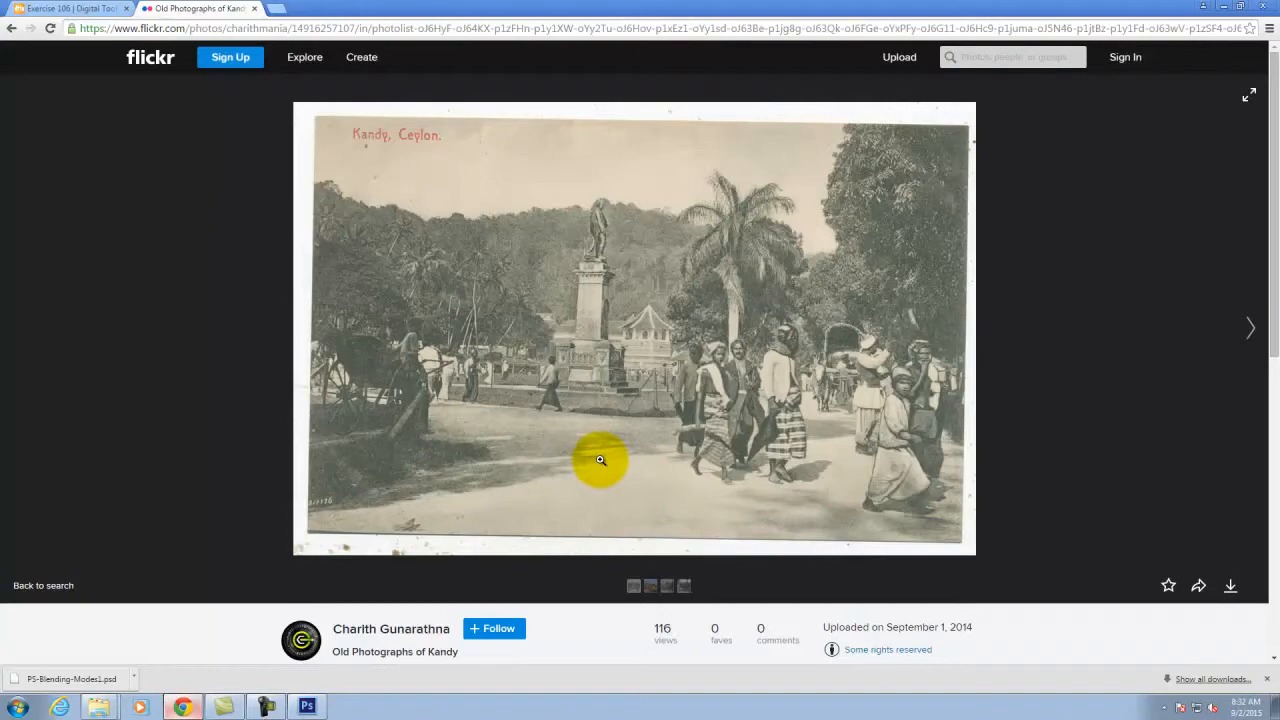
{"action": "left_click", "coordinate": [10, 28]}
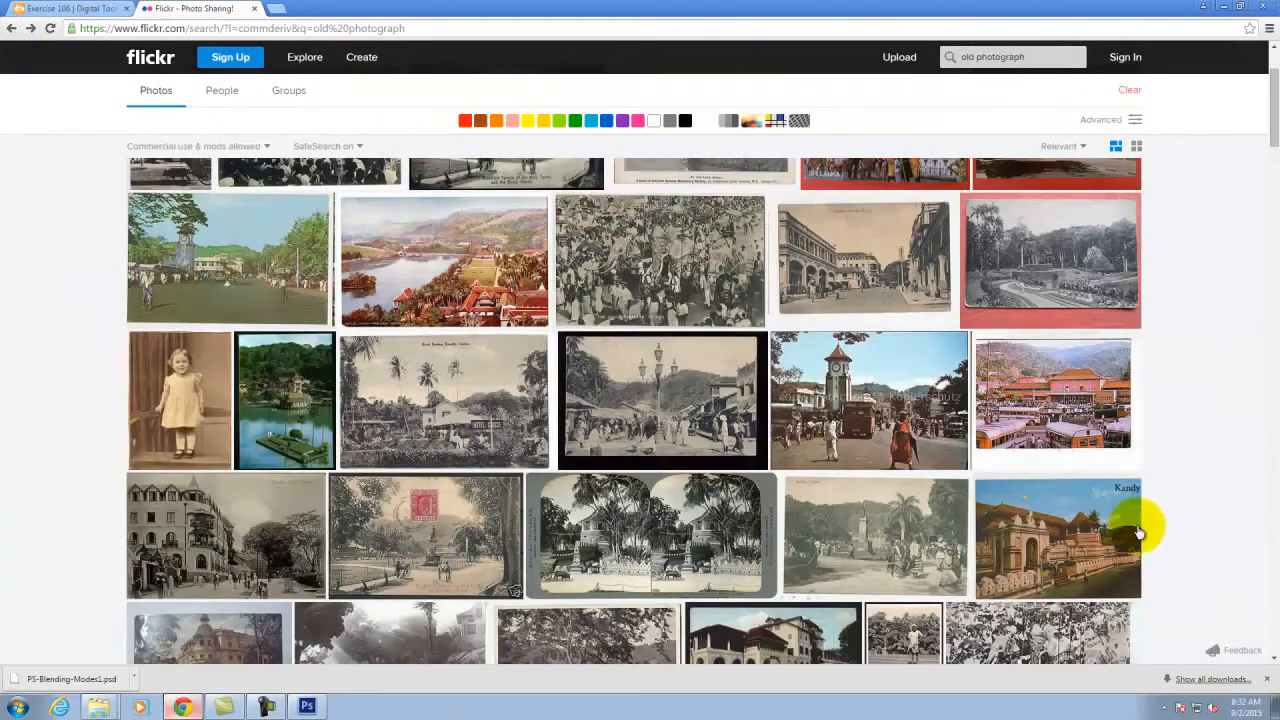
{"action": "scroll", "coordinate": [1145, 540], "scroll_direction": "down", "scroll_amount": 2}
{"action": "scroll", "coordinate": [1147, 546], "scroll_direction": "down", "scroll_amount": 4}
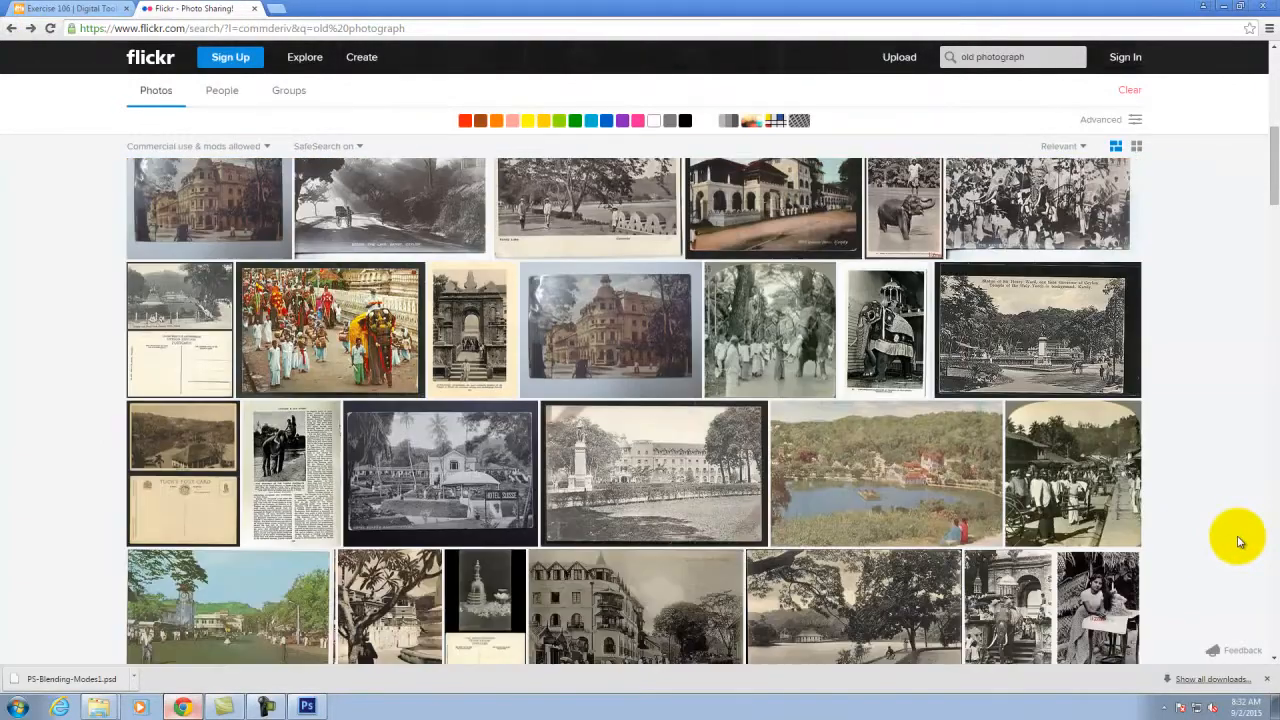
{"action": "scroll", "coordinate": [1236, 538], "scroll_direction": "down", "scroll_amount": 2}
{"action": "scroll", "coordinate": [1234, 534], "scroll_direction": "up", "scroll_amount": 1}
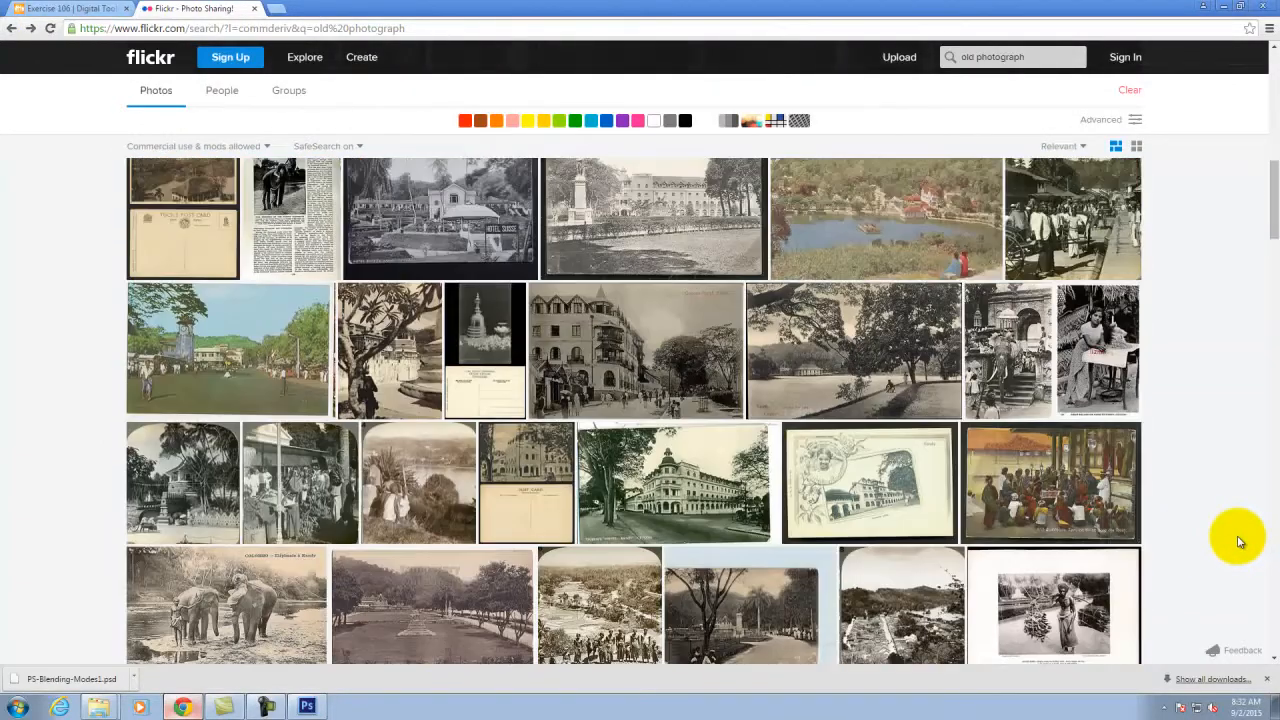
- View the Queens Hotel, Kandy photo on Flickr, and switch to Photoshop to open FLL_JK_Gallery_201206_0011 from the Ex106 folder
{"action": "left_click", "coordinate": [674, 317]}
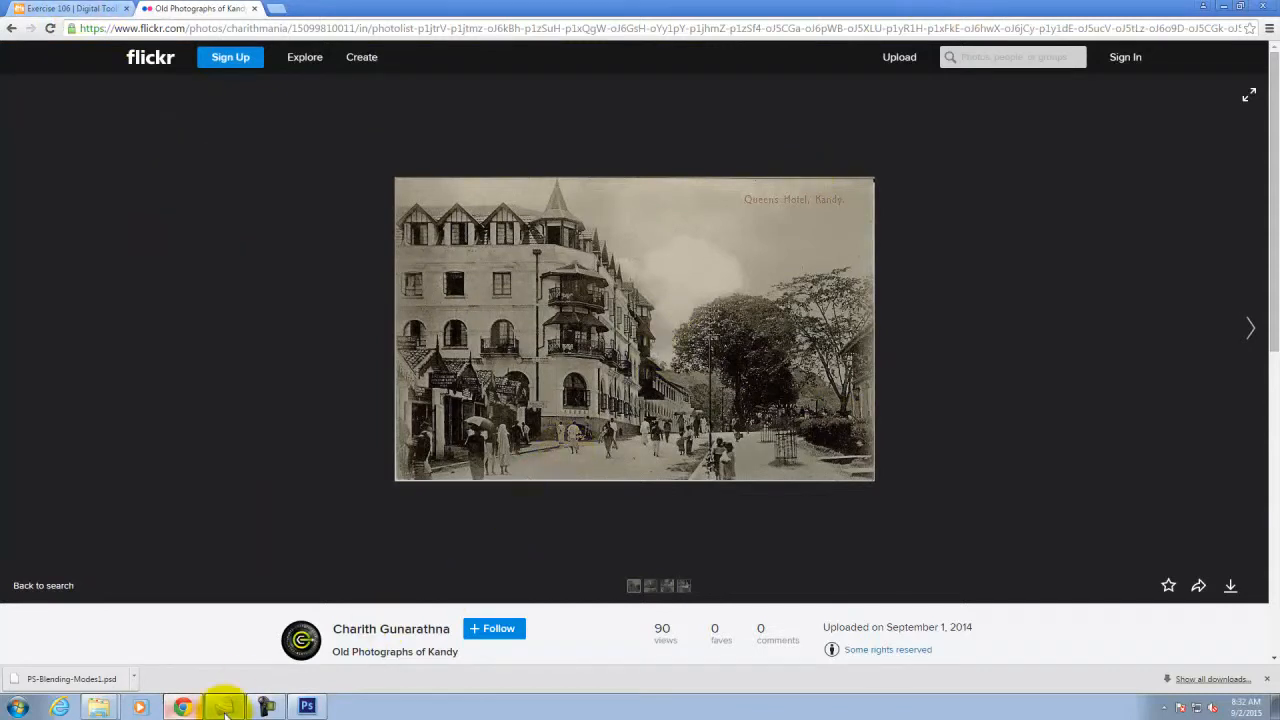
{"action": "left_click", "coordinate": [307, 706]}
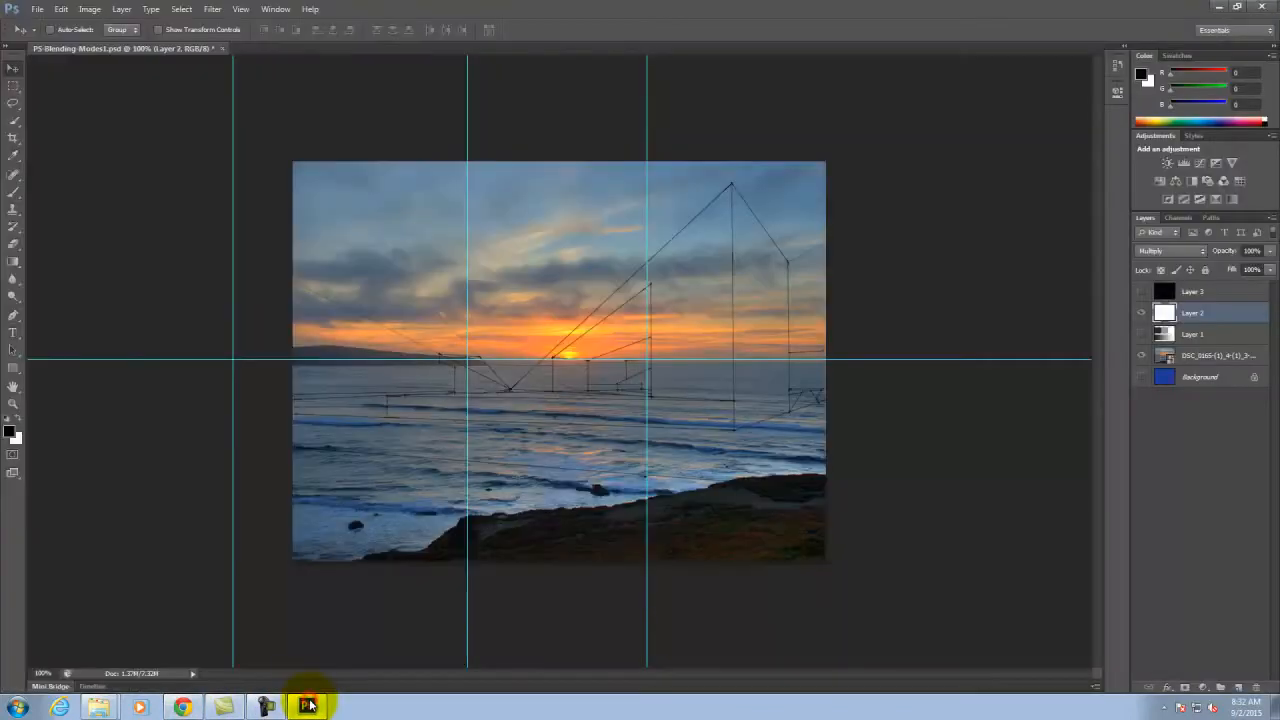
{"action": "left_click", "coordinate": [38, 12]}
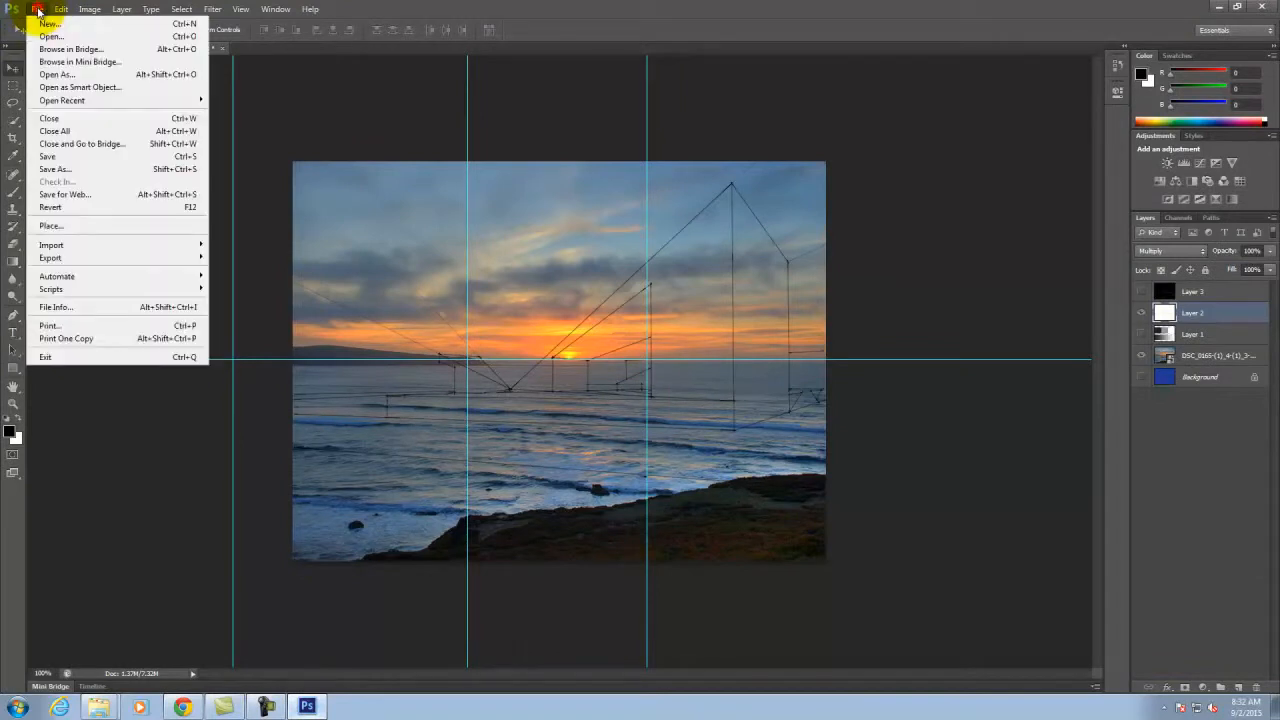
{"action": "left_click", "coordinate": [52, 36]}
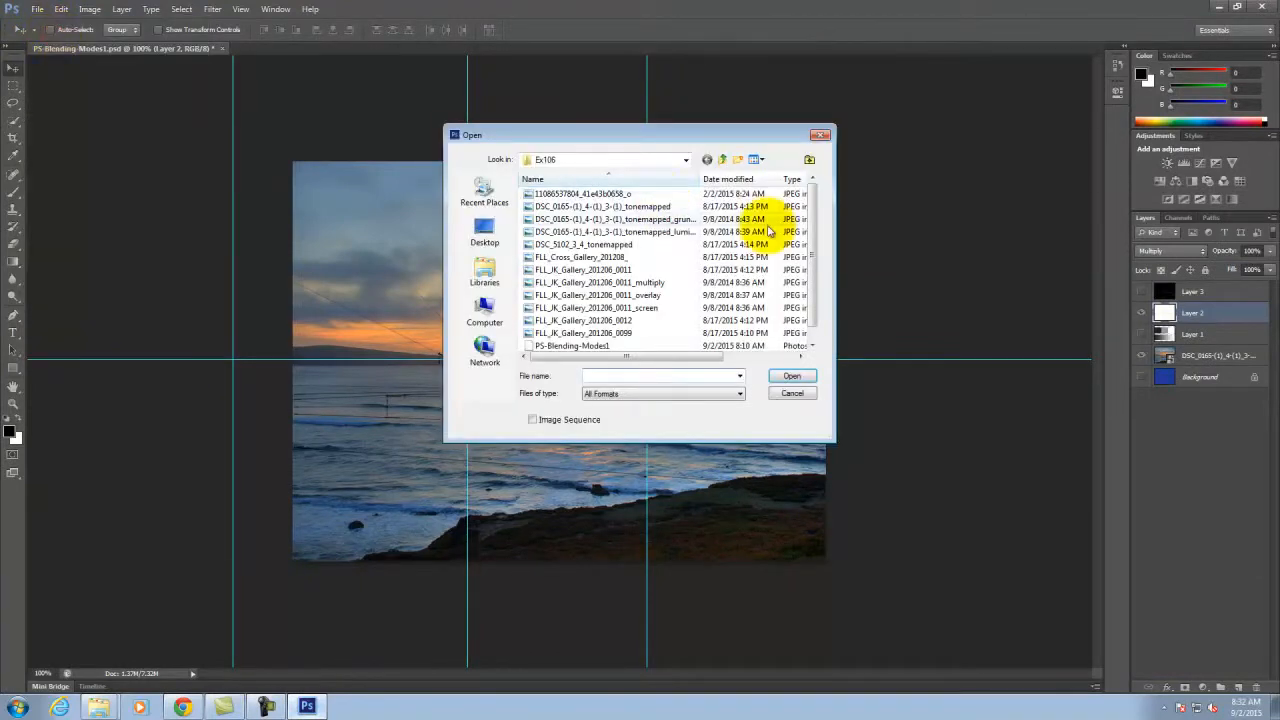
{"action": "left_click", "coordinate": [604, 271]}
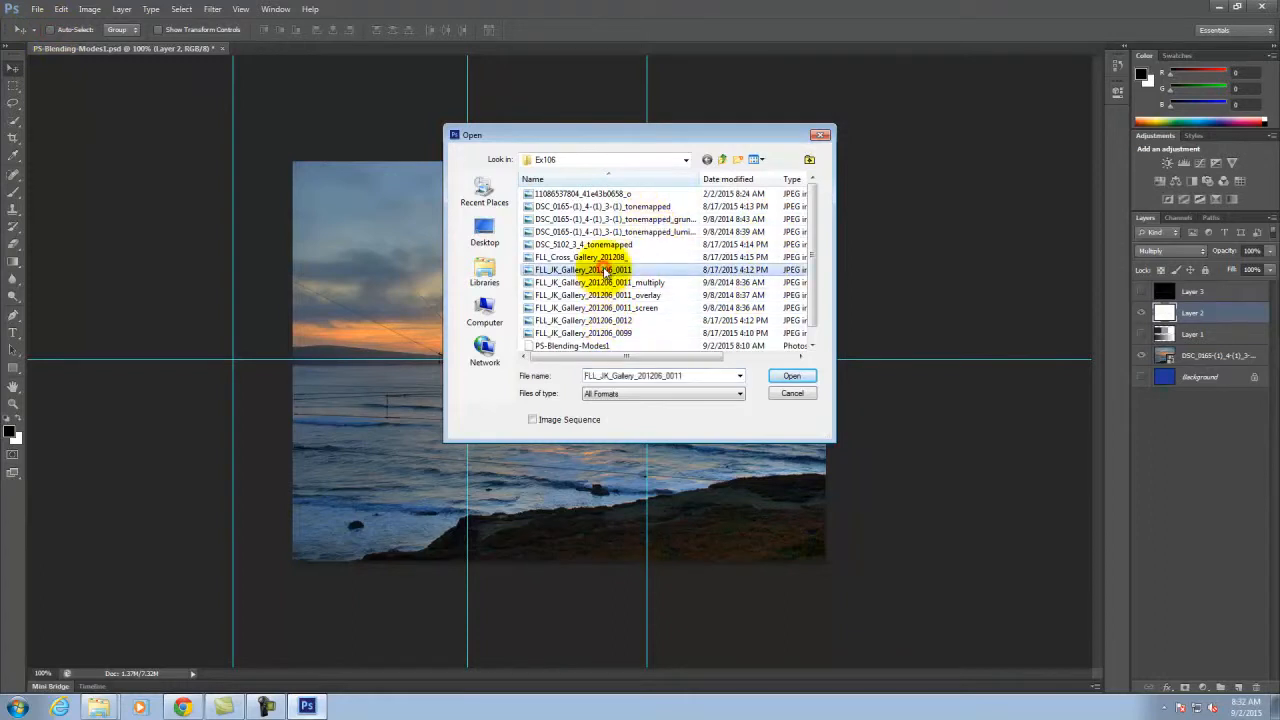
{"action": "left_click", "coordinate": [794, 377]}
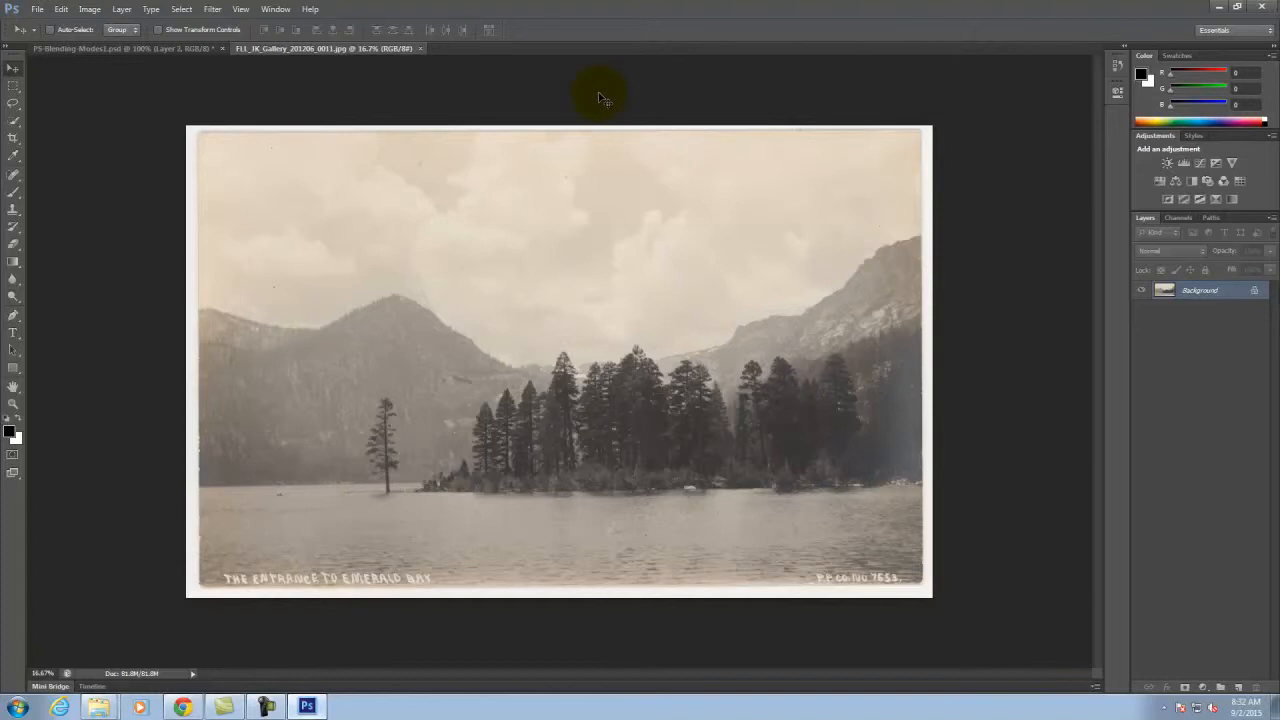
- Add a Levels adjustment layer with the default options above the lake photo, and set its shadow input level to 46
{"action": "left_click", "coordinate": [130, 10]}
{"action": "mouse_move", "coordinate": [155, 133]}
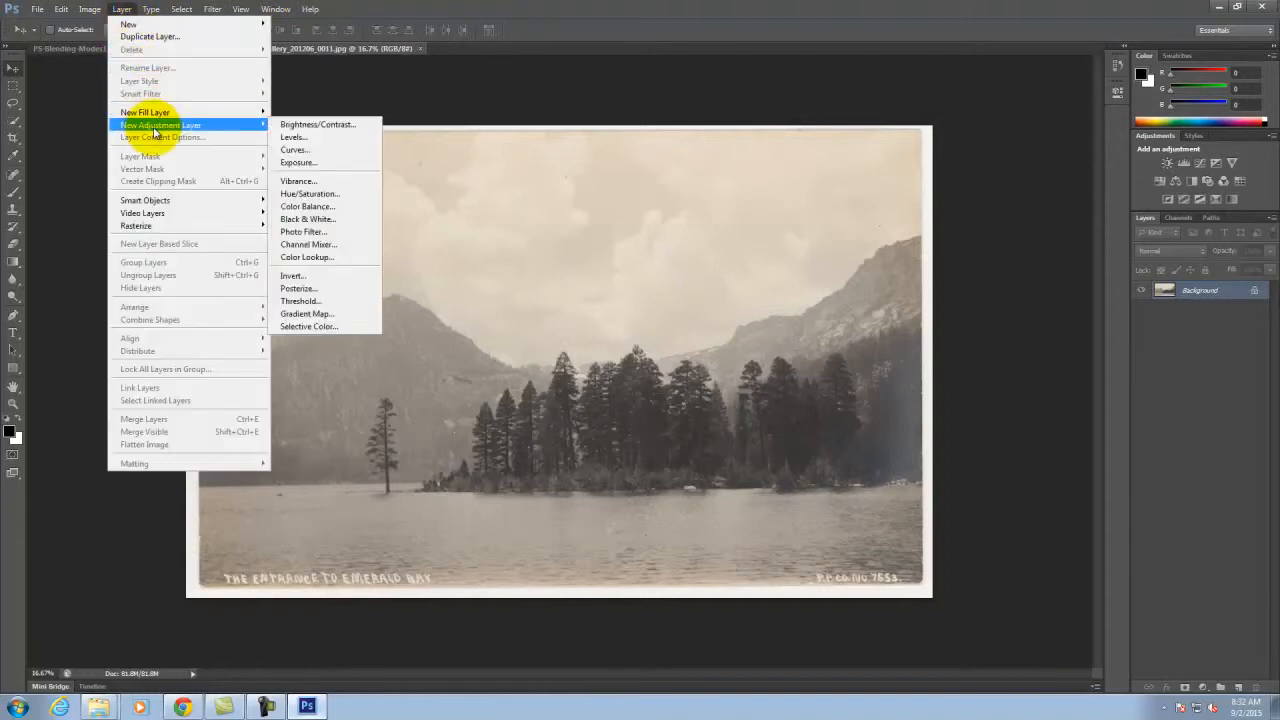
{"action": "left_click", "coordinate": [330, 137]}
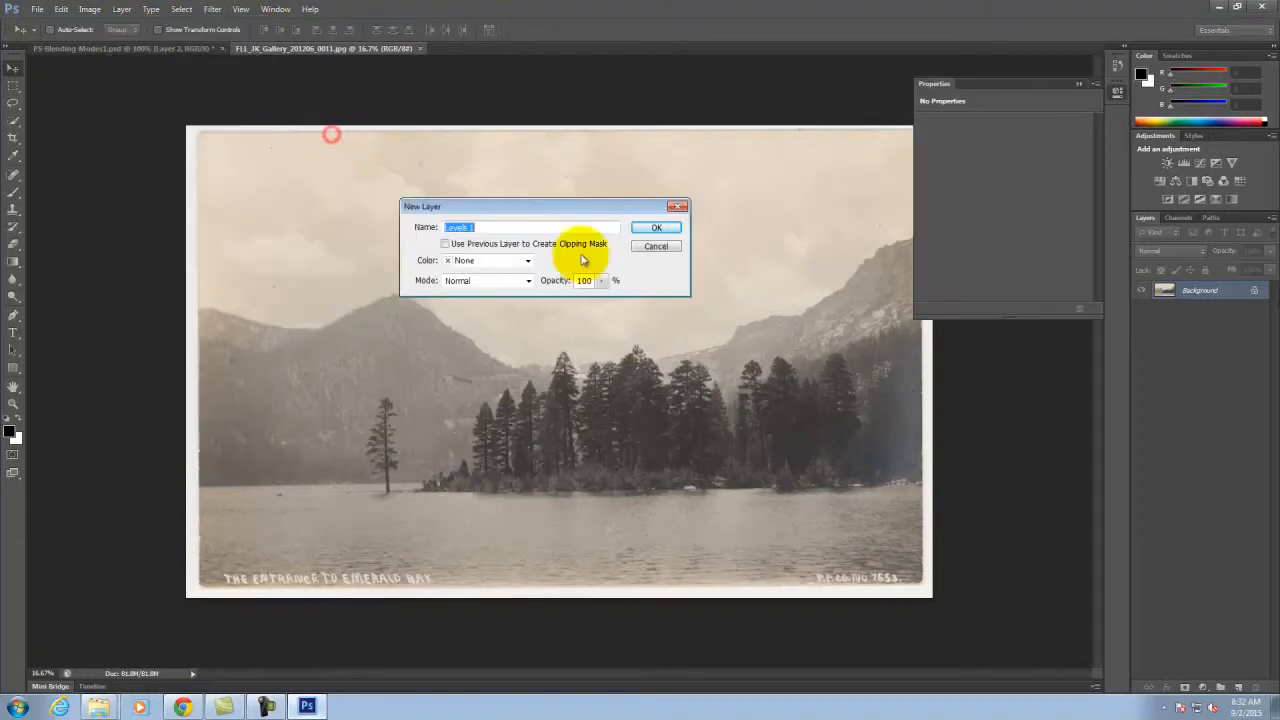
{"action": "left_click", "coordinate": [657, 230]}
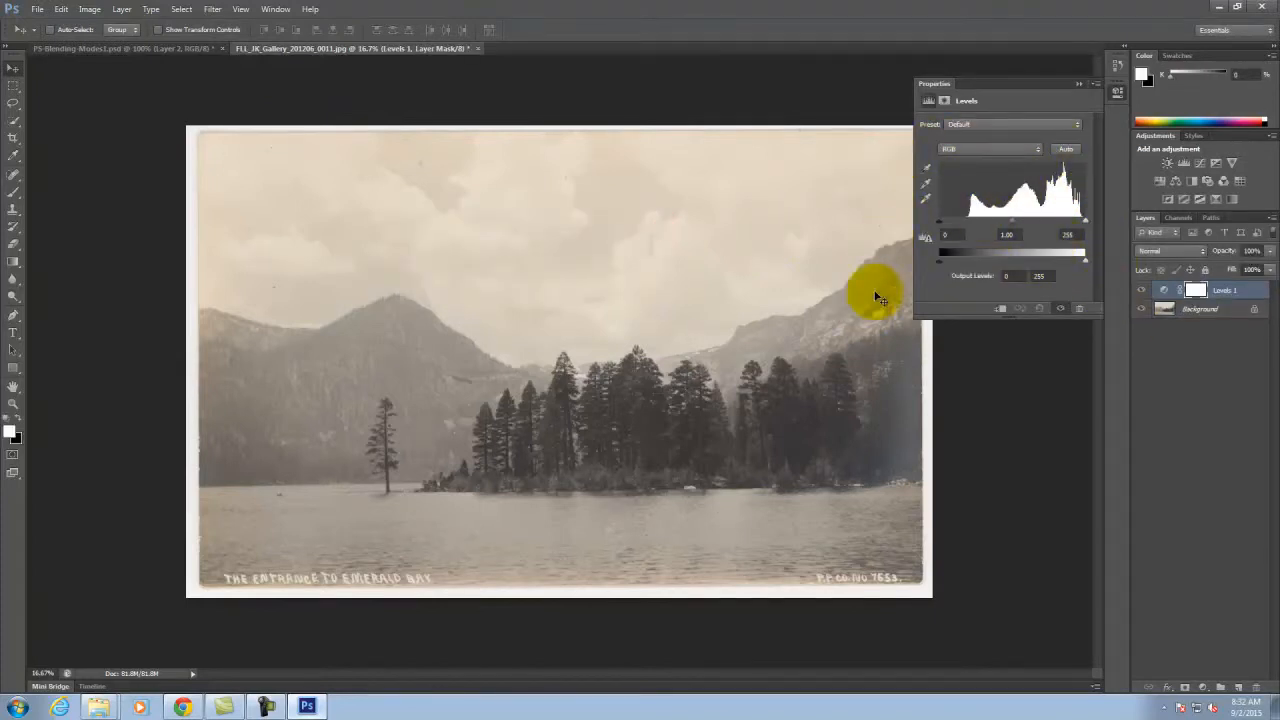
{"action": "left_click_drag", "start_coordinate": [938, 221], "coordinate": [966, 228]}
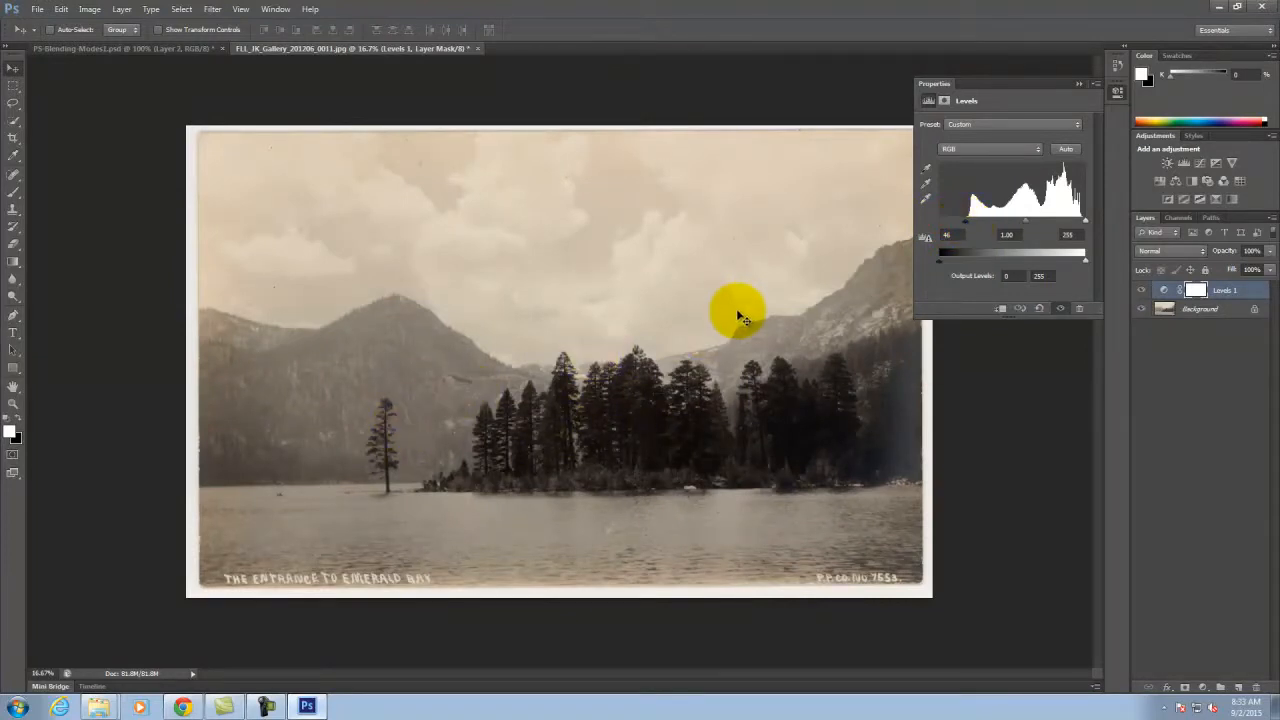
{"action": "left_click", "coordinate": [1076, 86]}
- Compare the lake photo with and without the Levels adjustment, leaving the adjustment layer visible
{"action": "left_click", "coordinate": [1140, 291]}
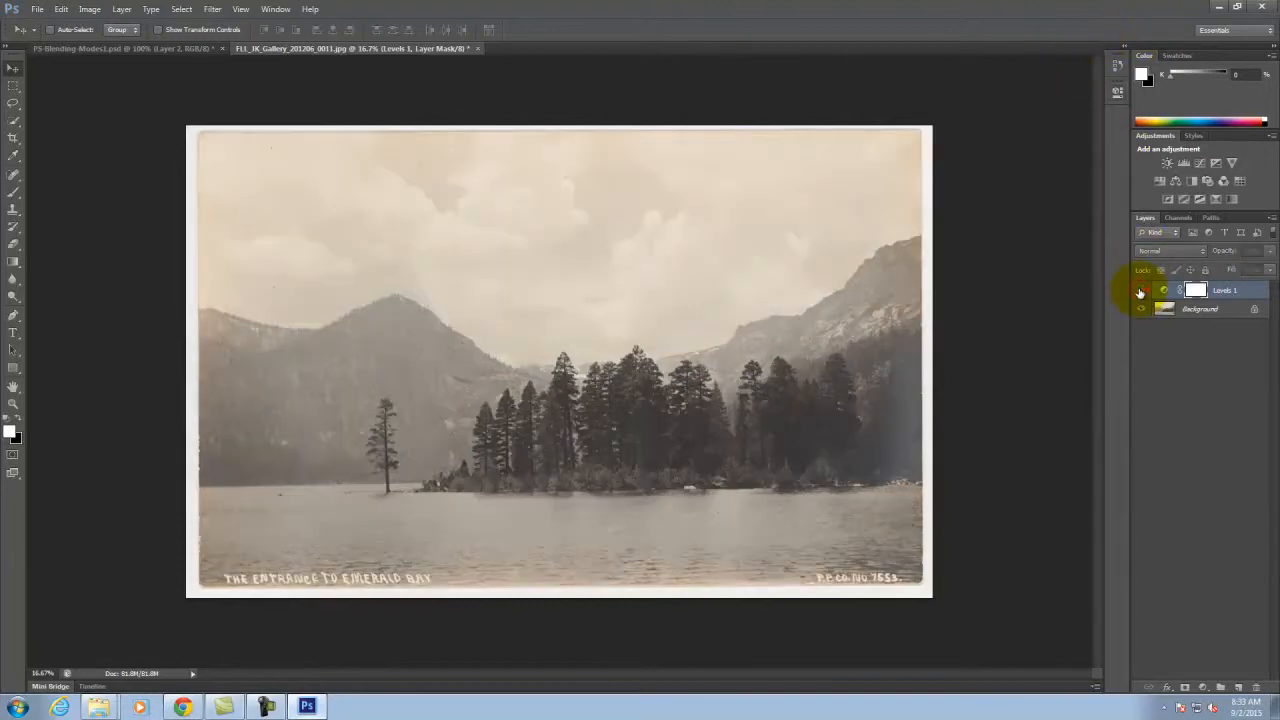
{"action": "left_click", "coordinate": [1140, 291]}
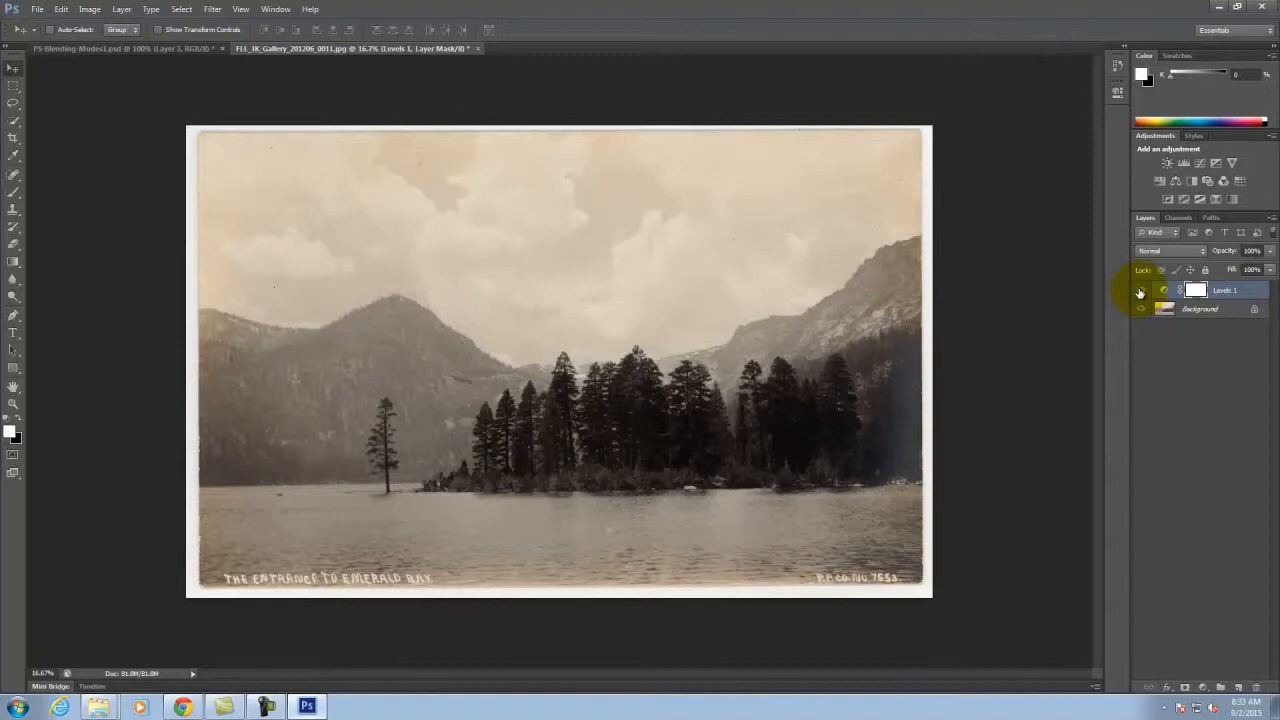
{"action": "left_click", "coordinate": [1140, 291]}
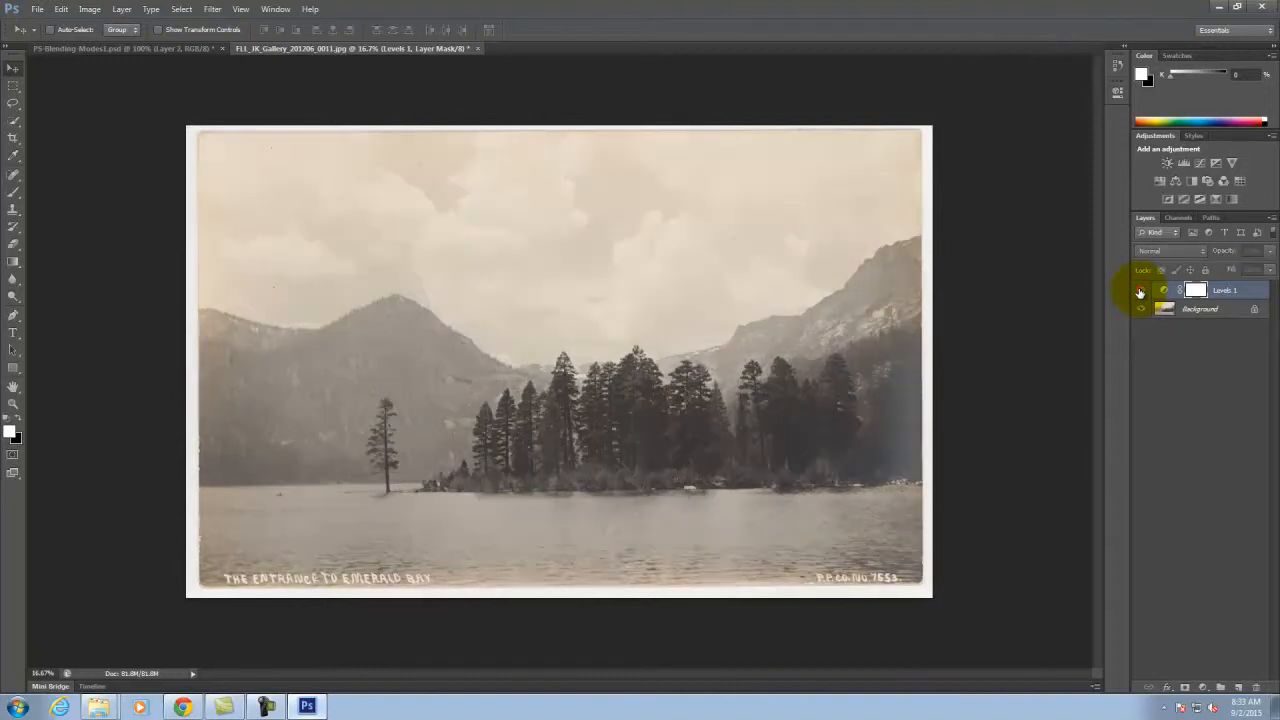
{"action": "left_click", "coordinate": [1140, 291]}
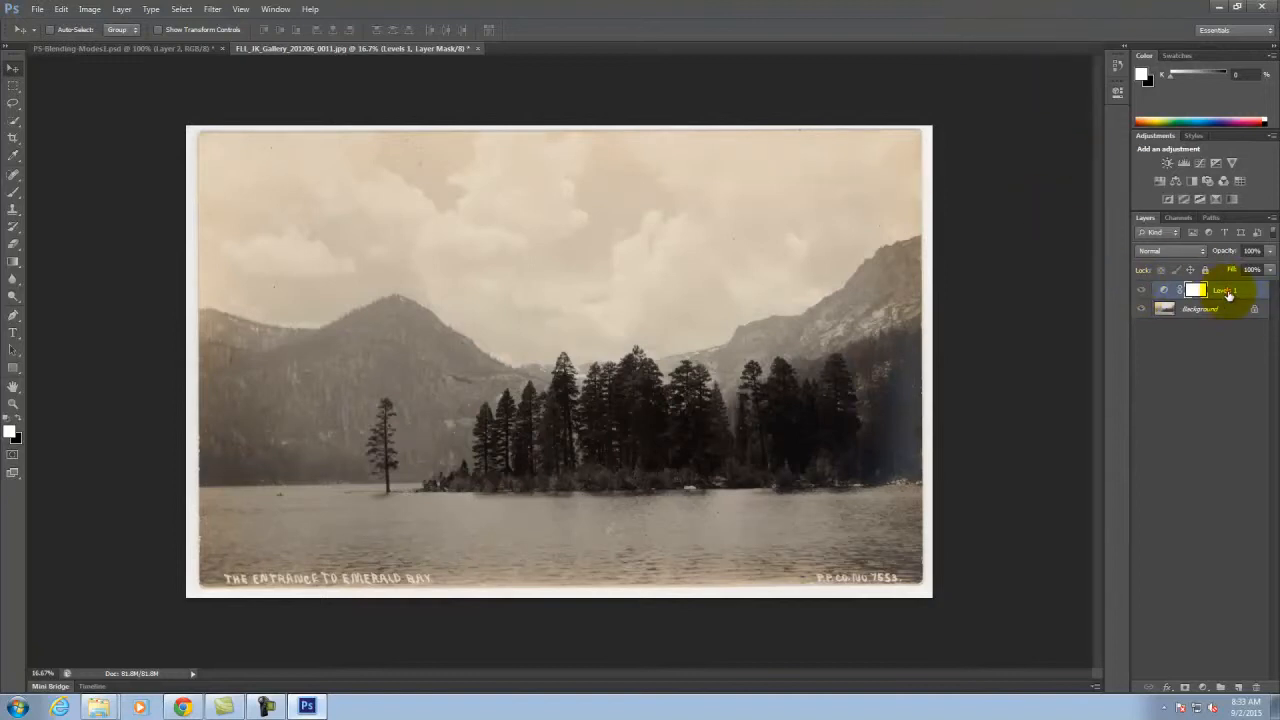
- Set the blending mode of the Levels 1 adjustment layer to Multiply
{"action": "left_click", "coordinate": [1163, 290]}
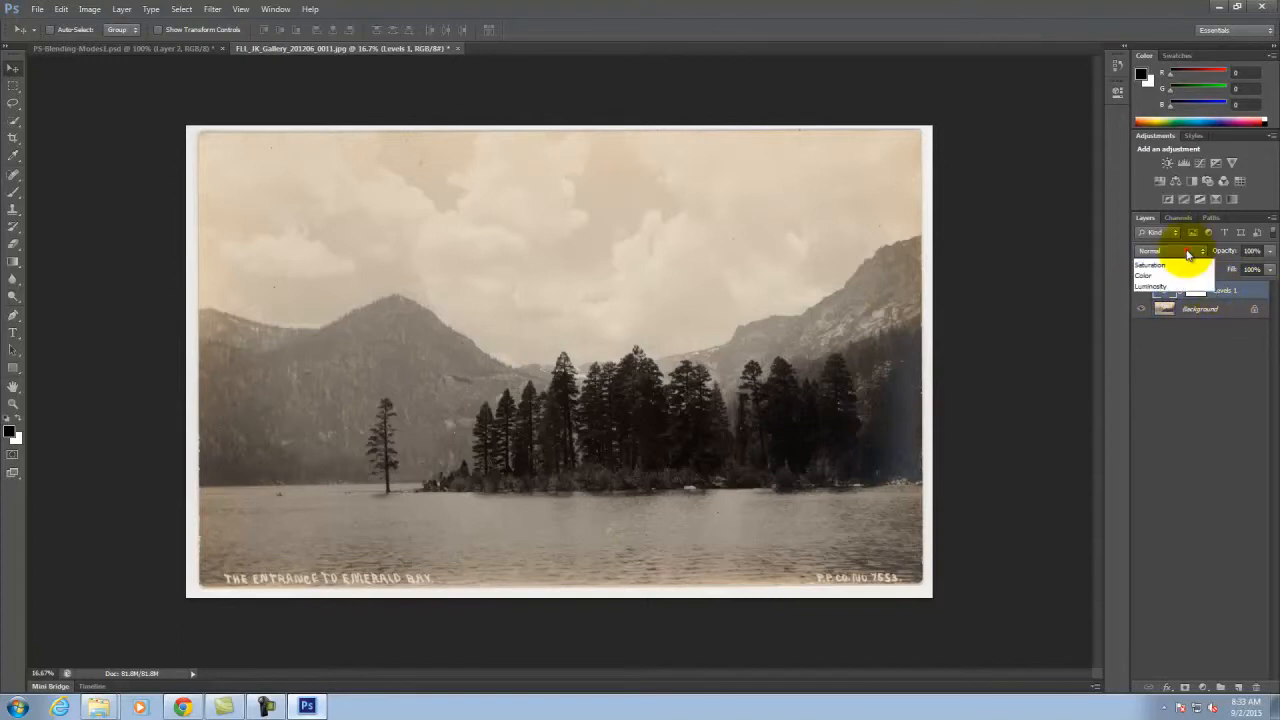
{"action": "left_click", "coordinate": [1186, 250]}
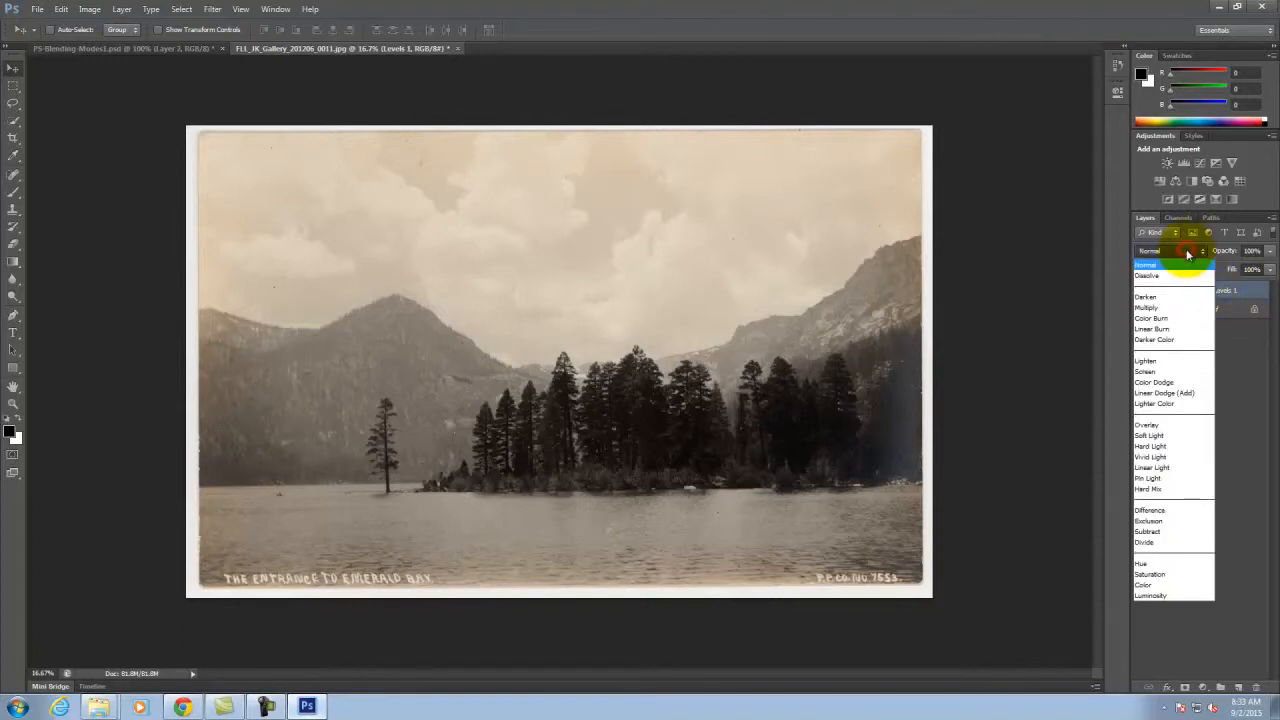
{"action": "left_click", "coordinate": [1164, 308]}
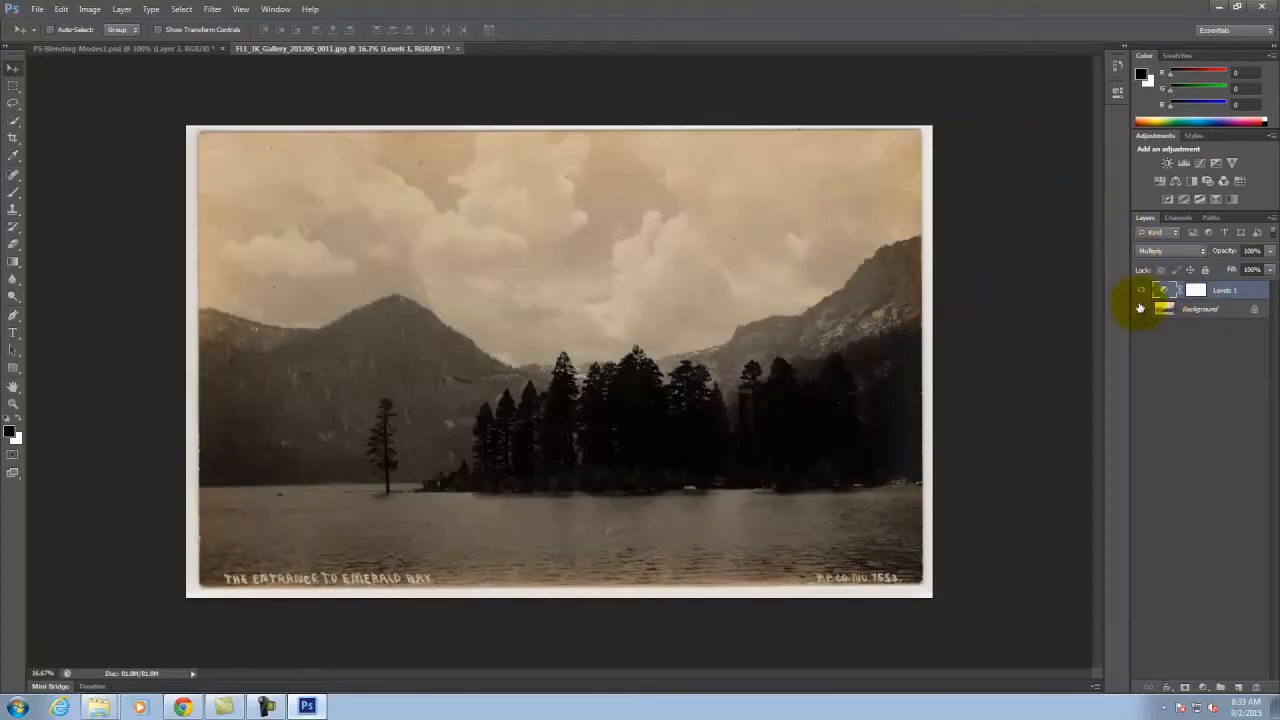
- Compare the photo with and without the Multiply-blended Levels adjustment, leaving the adjustment layer visible
{"action": "left_click", "coordinate": [1144, 290]}
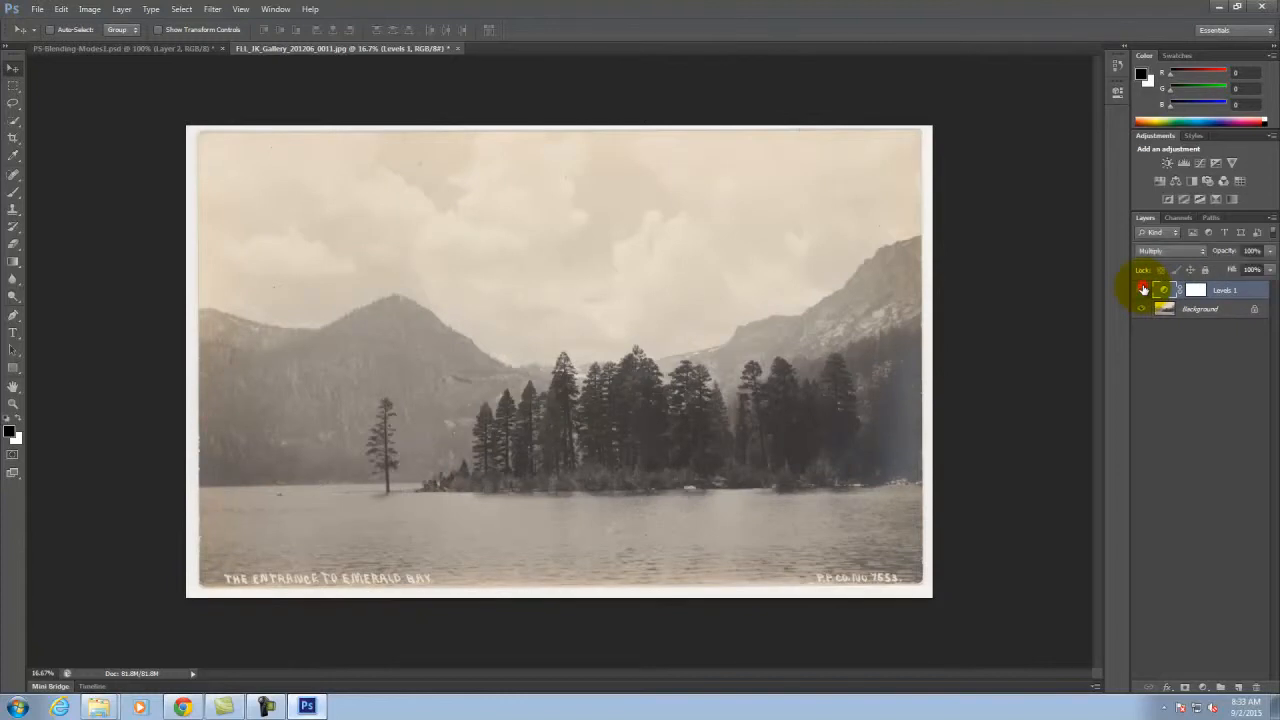
{"action": "left_click", "coordinate": [1144, 290]}
{"action": "left_click", "coordinate": [1144, 290]}
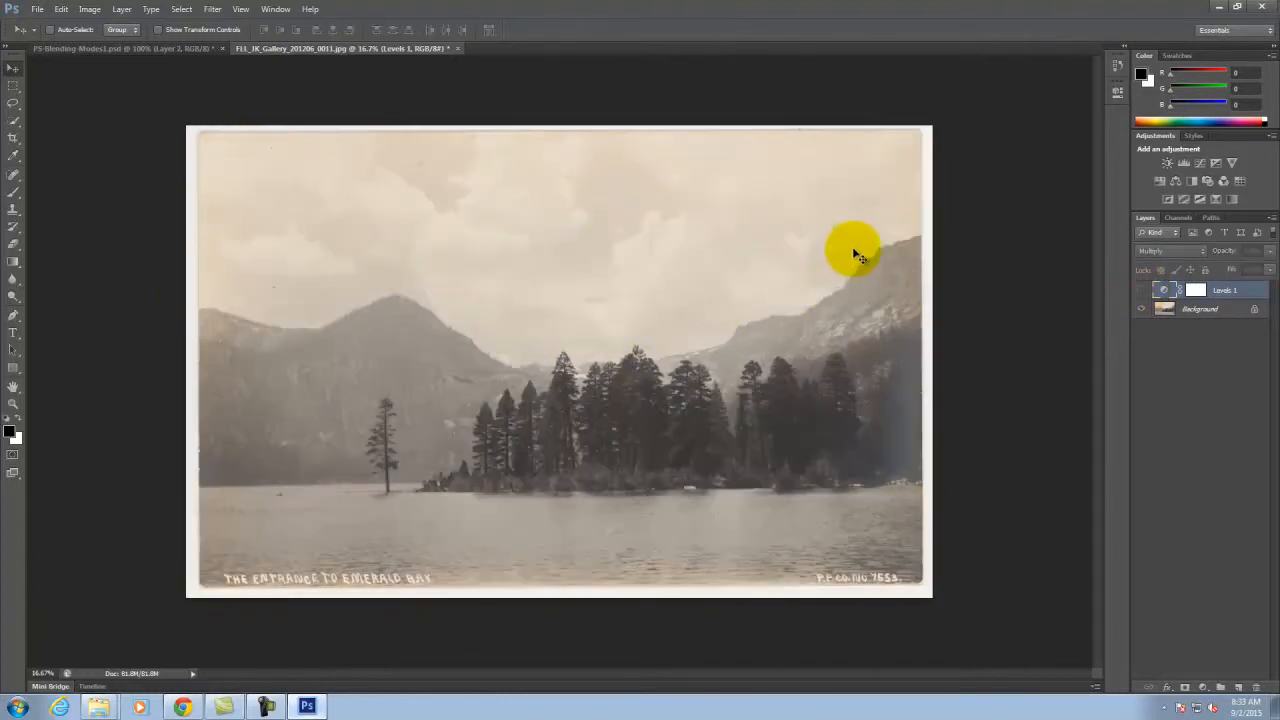
{"action": "left_click", "coordinate": [1141, 291]}
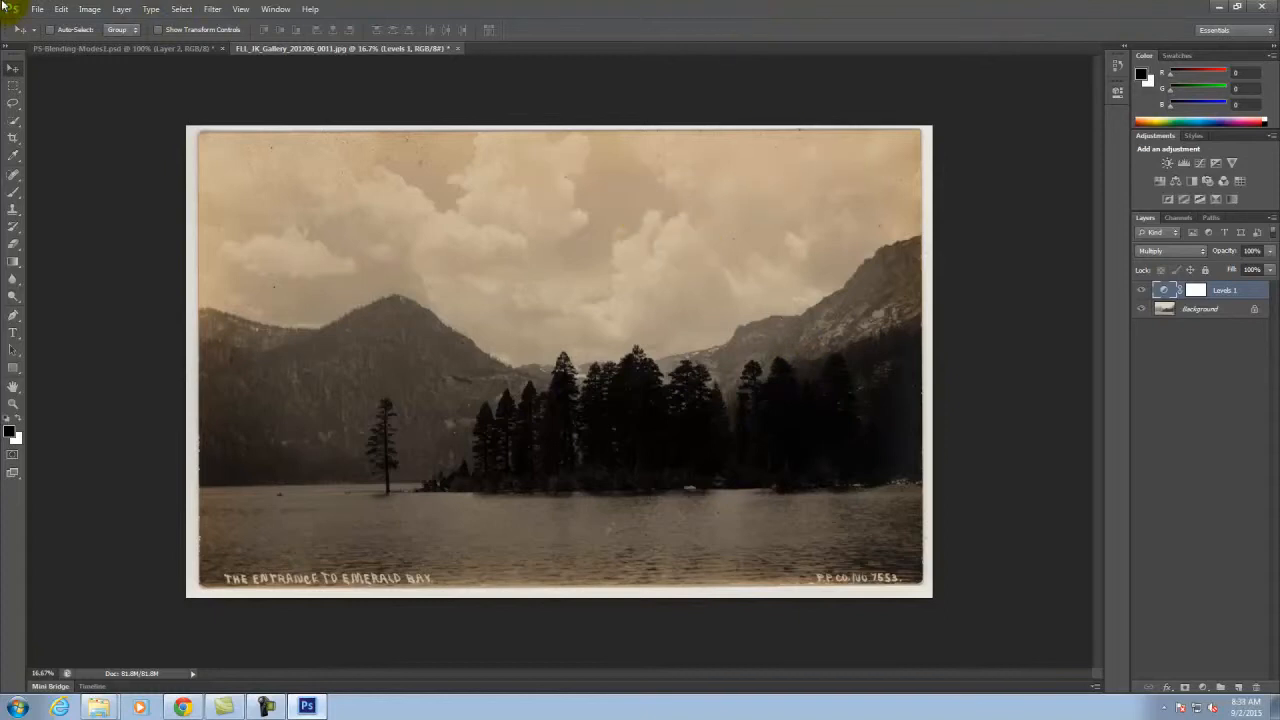
- Save the photo for web as a JPEG High image, replacing the existing FLL_JK_Gallery_201206_0011_multiply.jpg in the Ex106 folder
{"action": "left_click", "coordinate": [33, 8]}
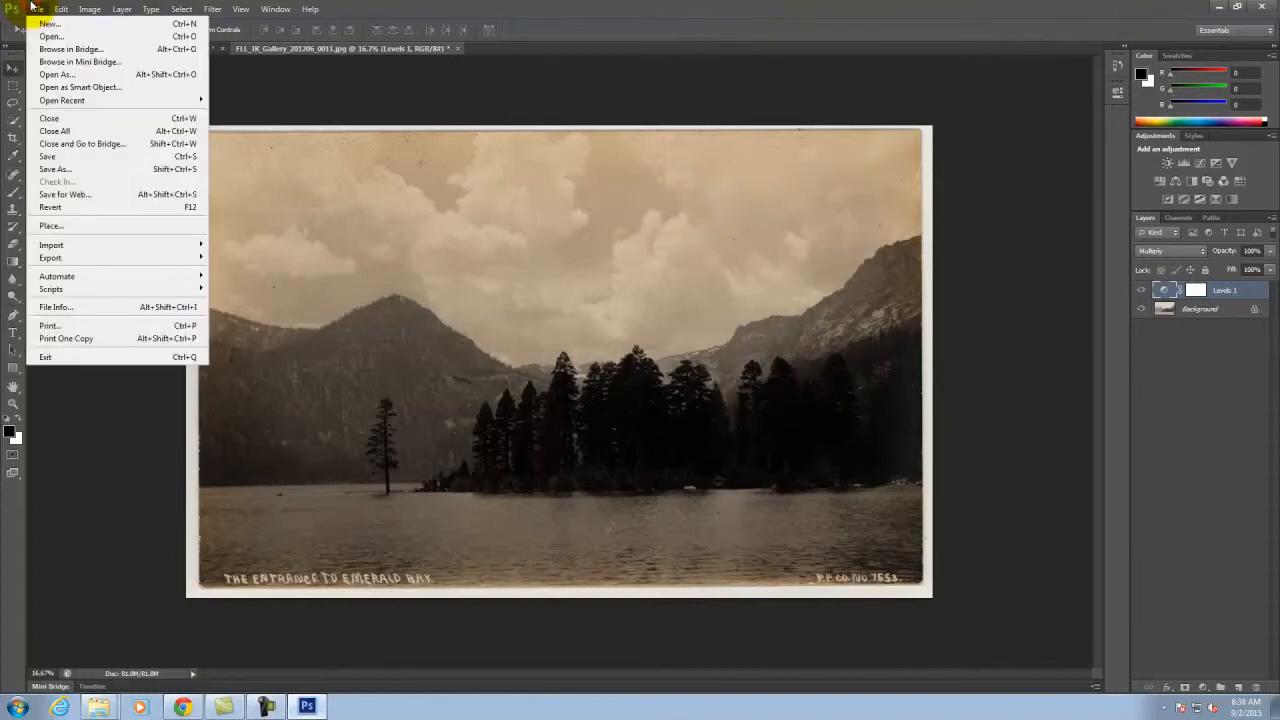
{"action": "left_click", "coordinate": [61, 197]}
{"action": "left_click", "coordinate": [713, 404]}
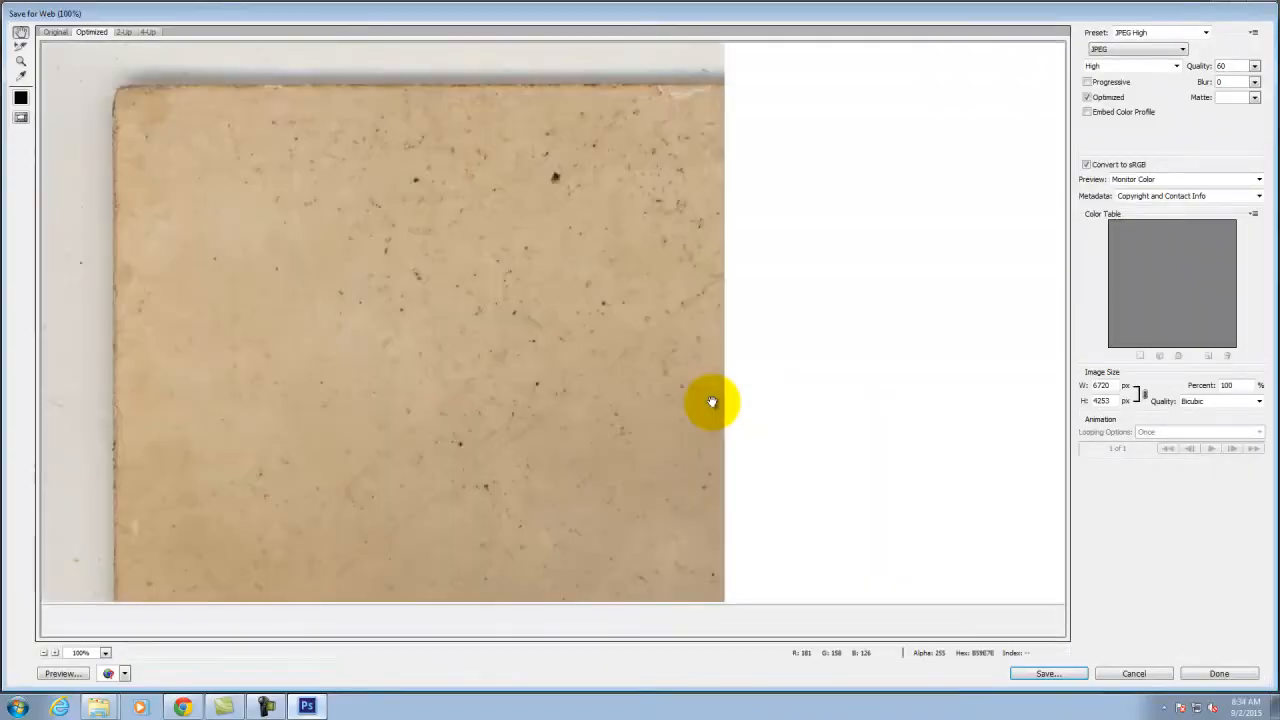
{"action": "key", "text": "ctrl+0"}
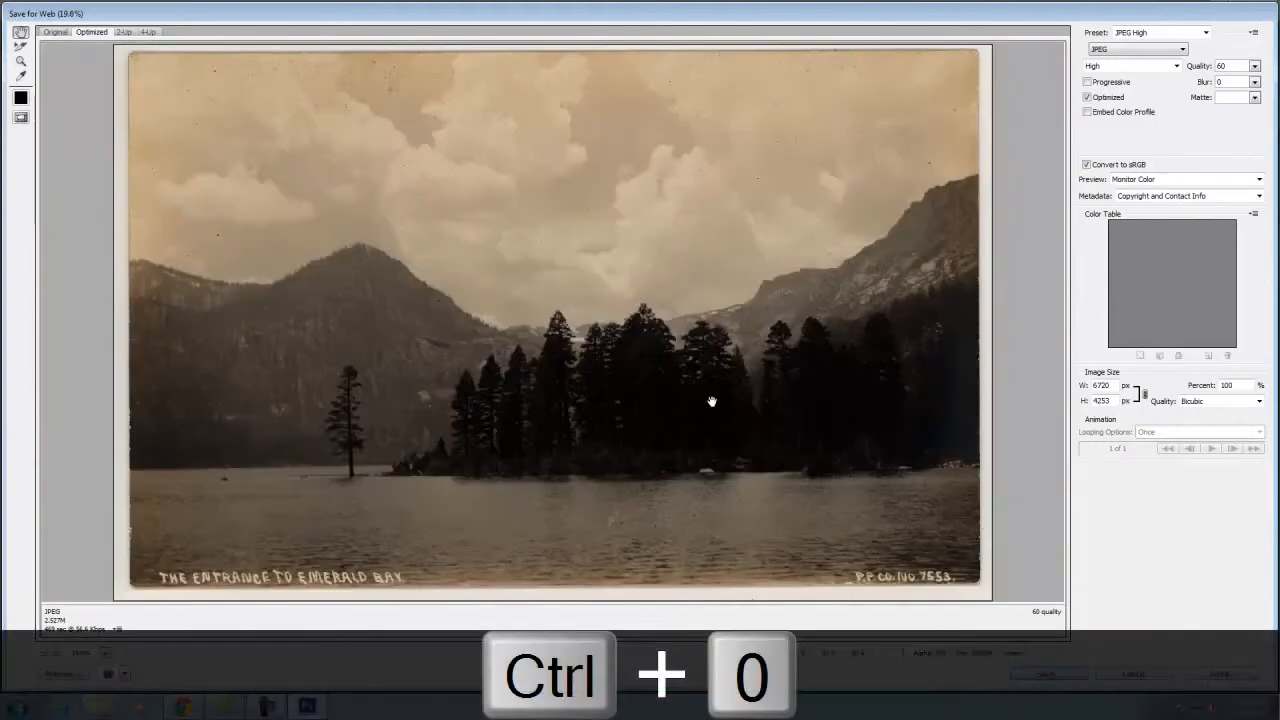
{"action": "left_click", "coordinate": [1045, 674]}
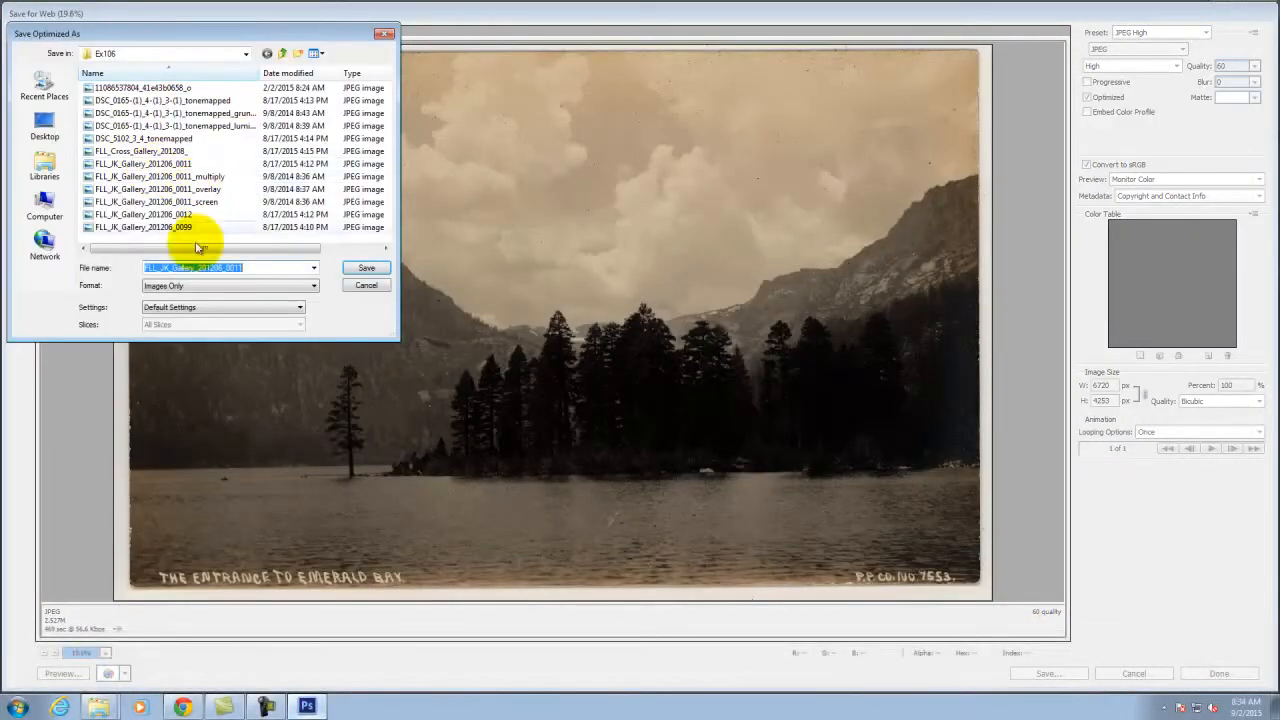
{"action": "left_click", "coordinate": [210, 177]}
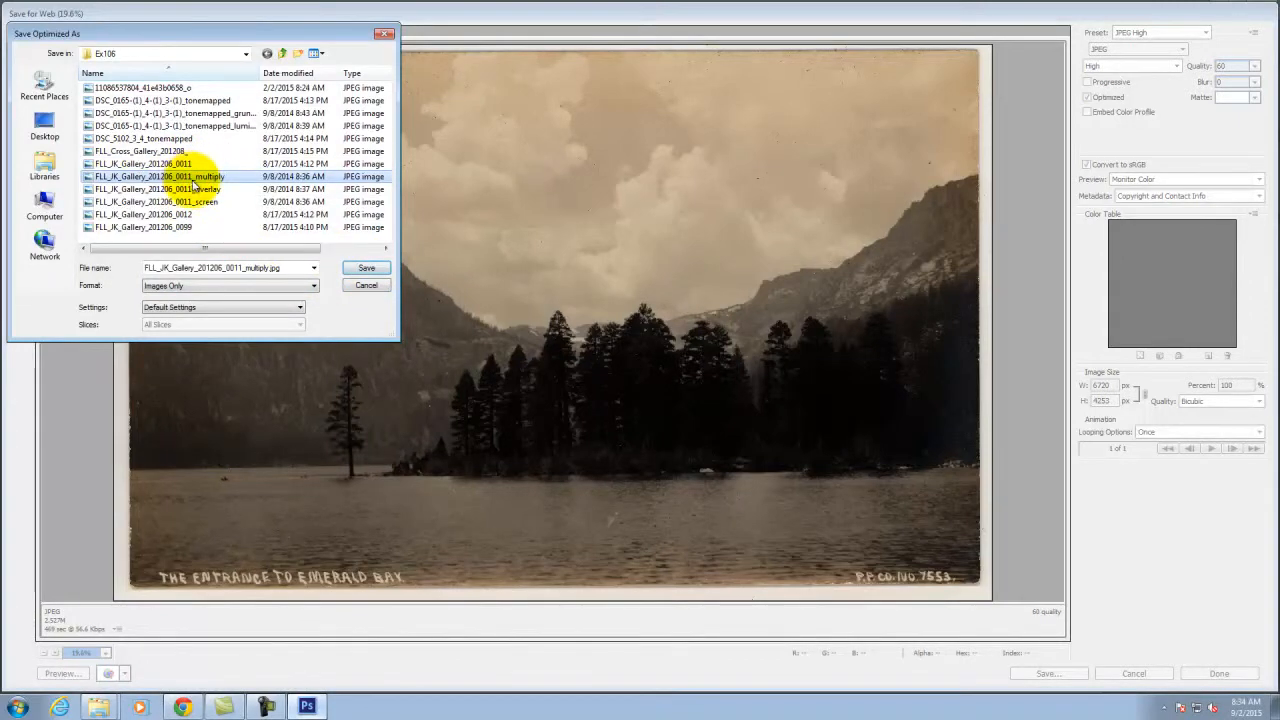
{"action": "left_click", "coordinate": [367, 268]}
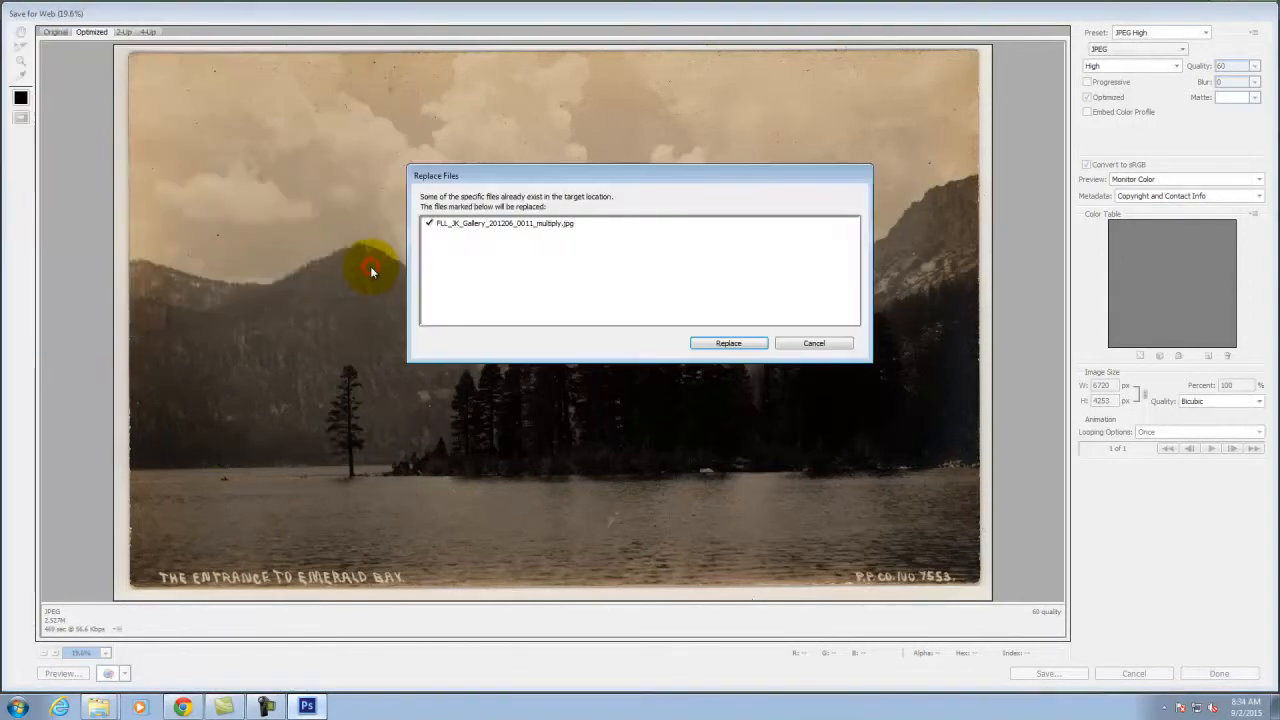
{"action": "left_click", "coordinate": [737, 343]}
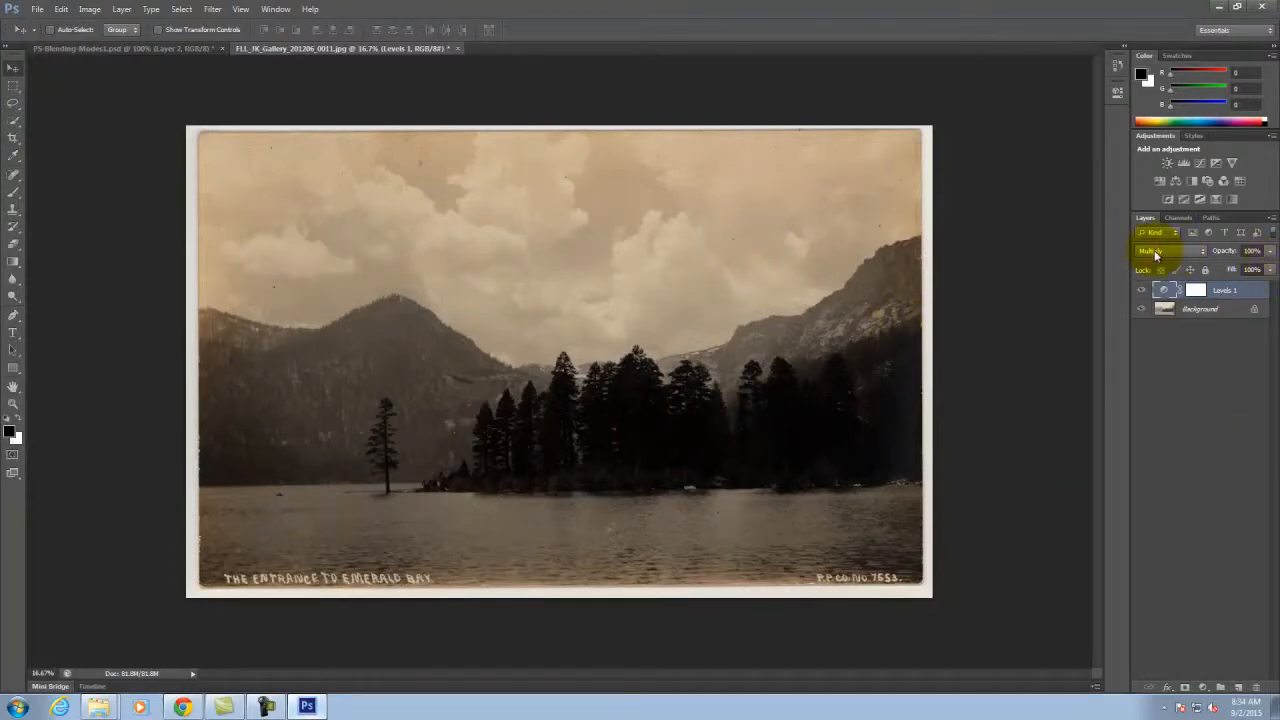
- Lower the opacity of the Levels 1 adjustment layer to about 70%
{"action": "left_click", "coordinate": [1270, 251]}
{"action": "mouse_move", "coordinate": [1258, 270]}
{"action": "left_mouse_down"}
{"action": "mouse_move", "coordinate": [1213, 268]}
{"action": "mouse_move", "coordinate": [1254, 271]}
{"action": "left_mouse_up"}
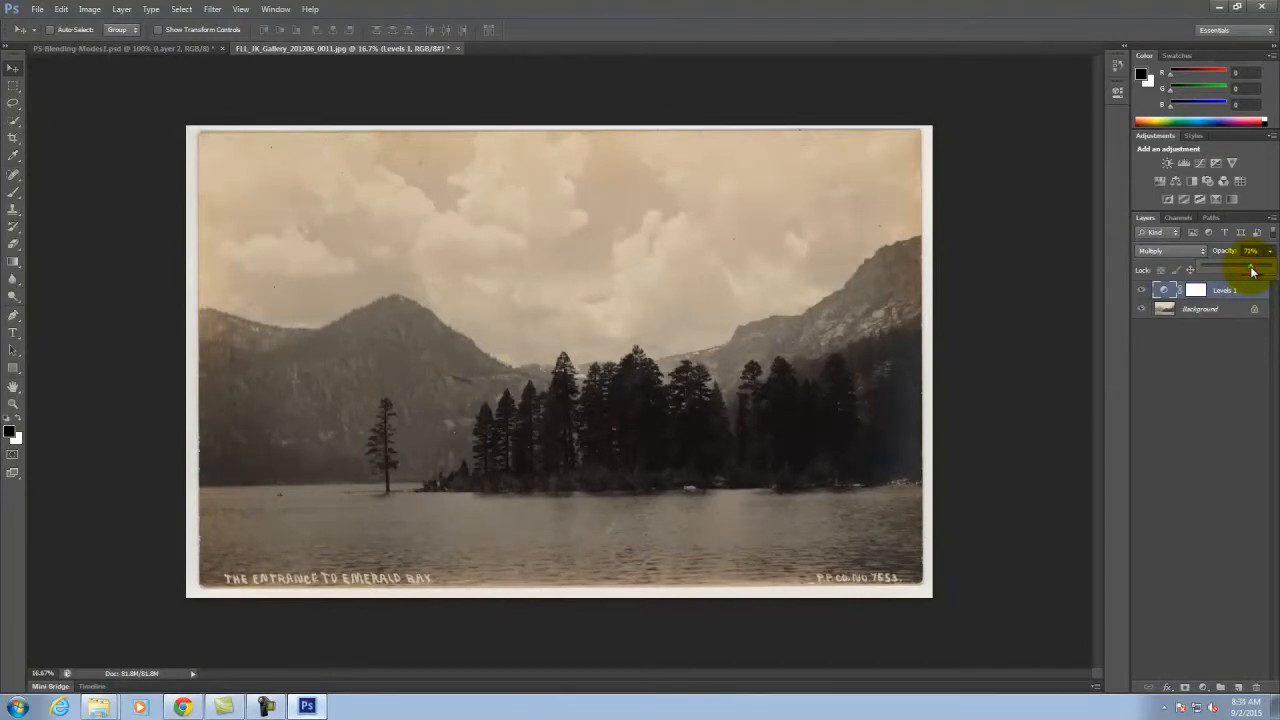
{"action": "mouse_move", "coordinate": [1251, 271]}
{"action": "left_mouse_down"}
{"action": "mouse_move", "coordinate": [1272, 280]}
{"action": "mouse_move", "coordinate": [1248, 271]}
{"action": "left_mouse_up"}
- Hide the Levels 1 adjustment layer, rename it Multiply, and deselect it
{"action": "left_click", "coordinate": [1139, 291]}
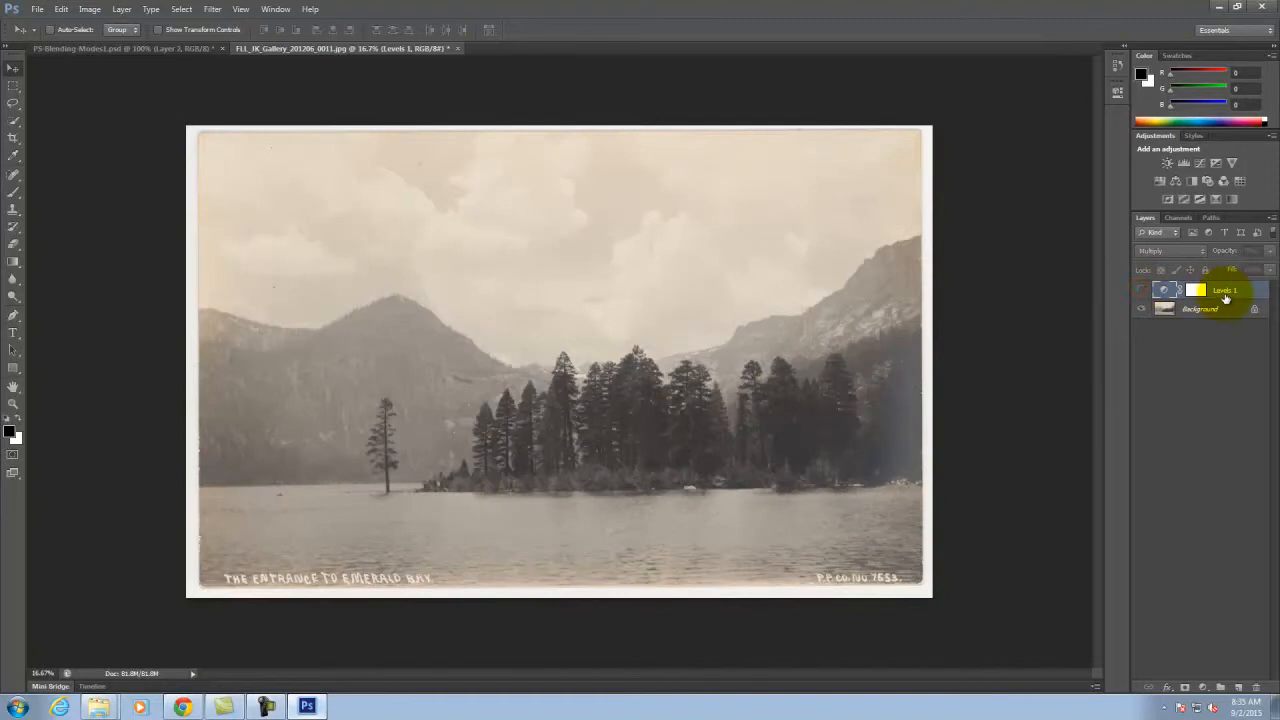
{"action": "double_click", "coordinate": [1235, 291]}
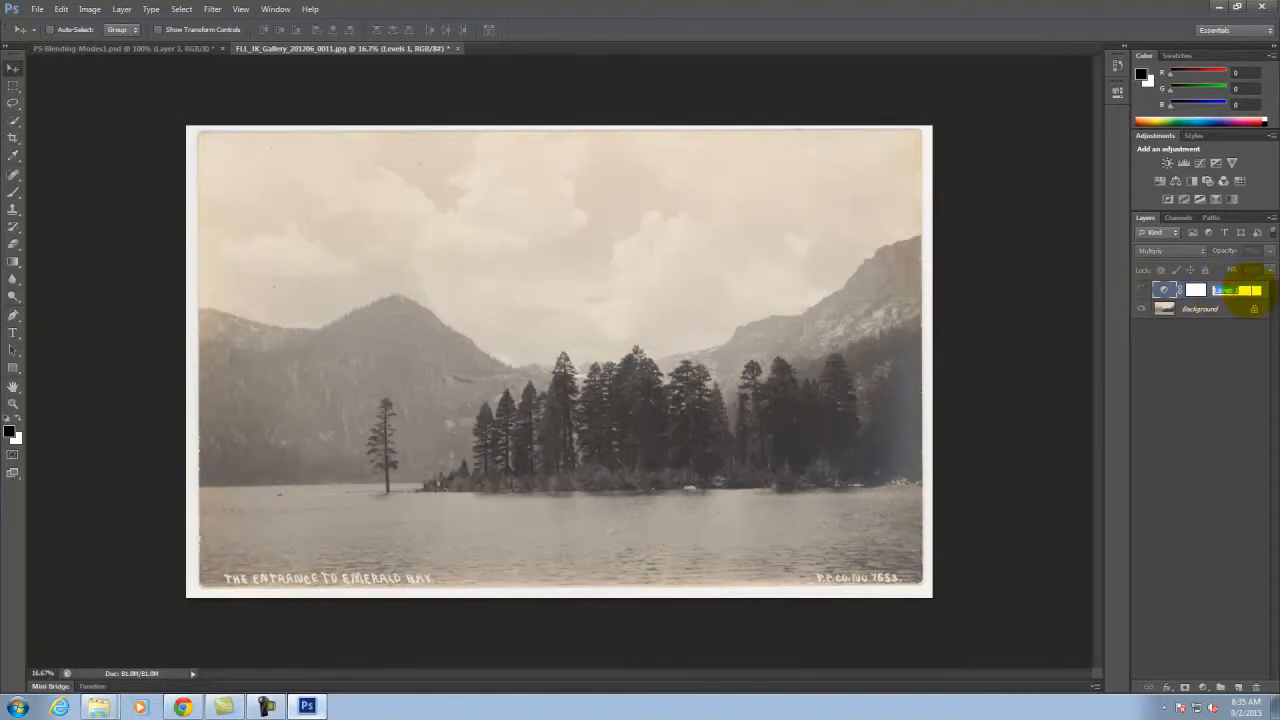
{"action": "type", "text": "Multiply"}
{"action": "key", "text": "Return"}
{"action": "left_click", "coordinate": [1236, 360]}
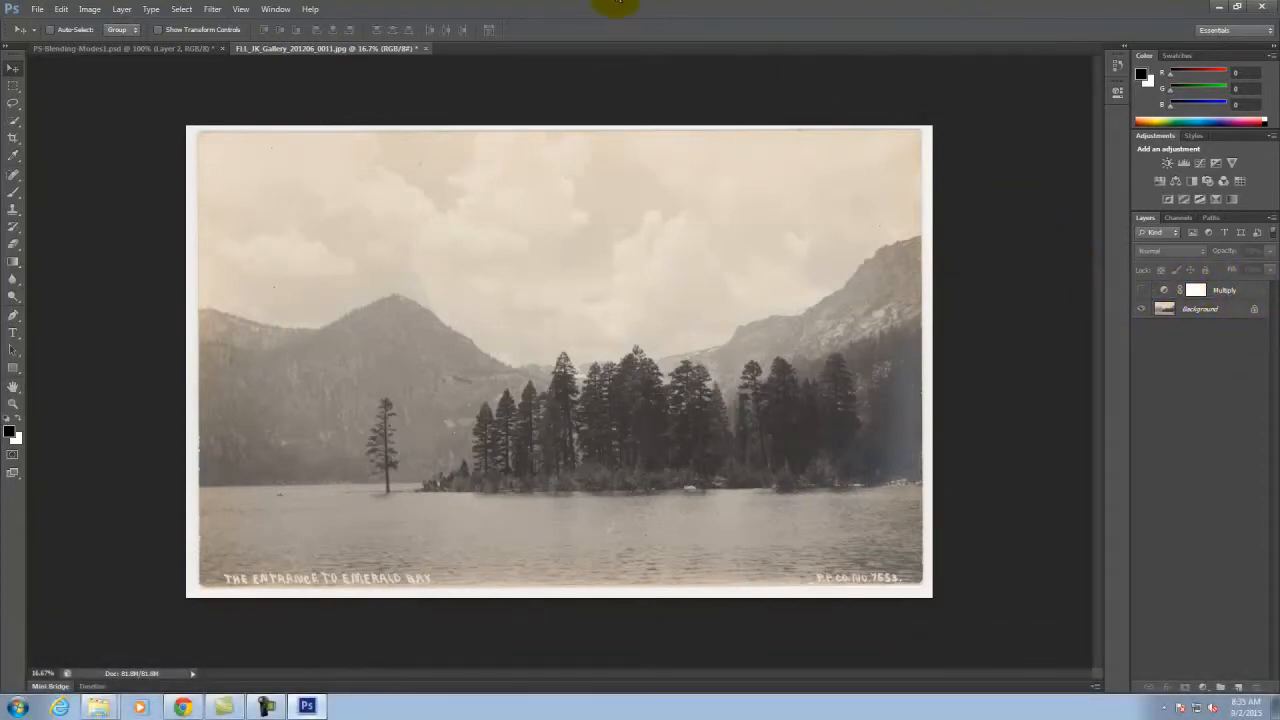
- Add a new Levels adjustment layer above the hidden Multiply layer, with its shadow input level set to 49
{"action": "left_click", "coordinate": [122, 10]}
{"action": "mouse_move", "coordinate": [140, 135]}
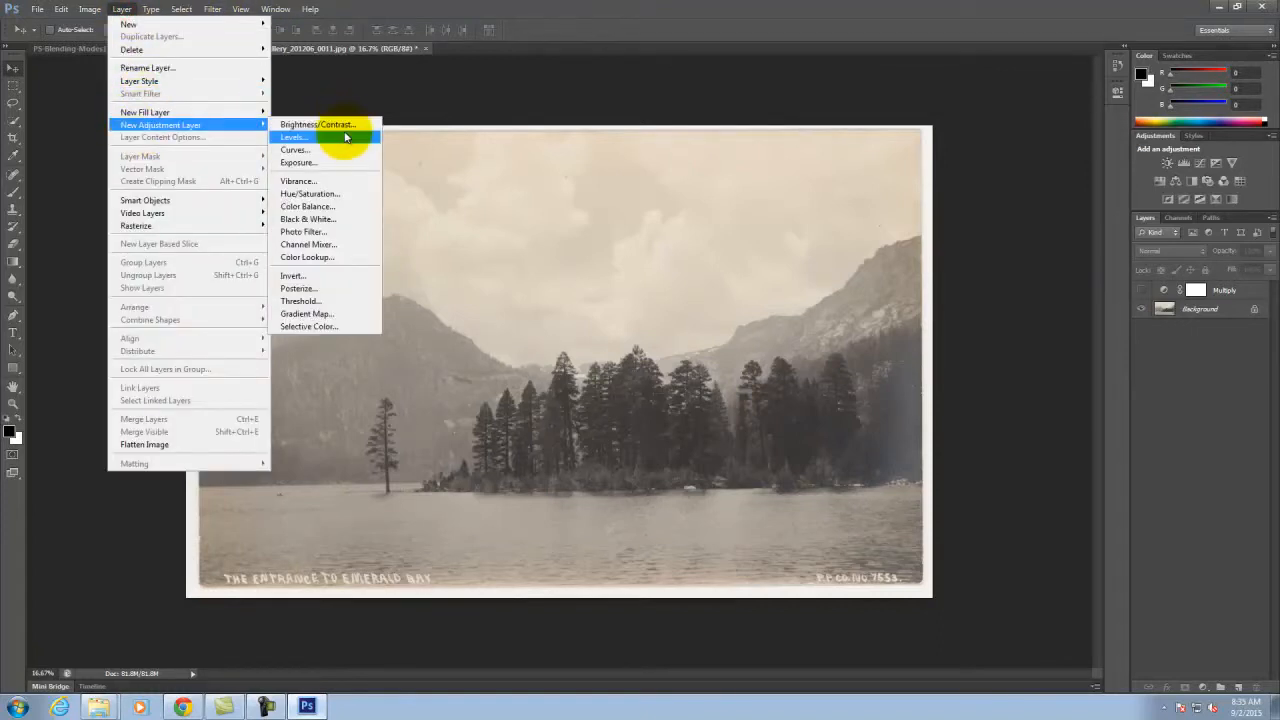
{"action": "left_click", "coordinate": [343, 140]}
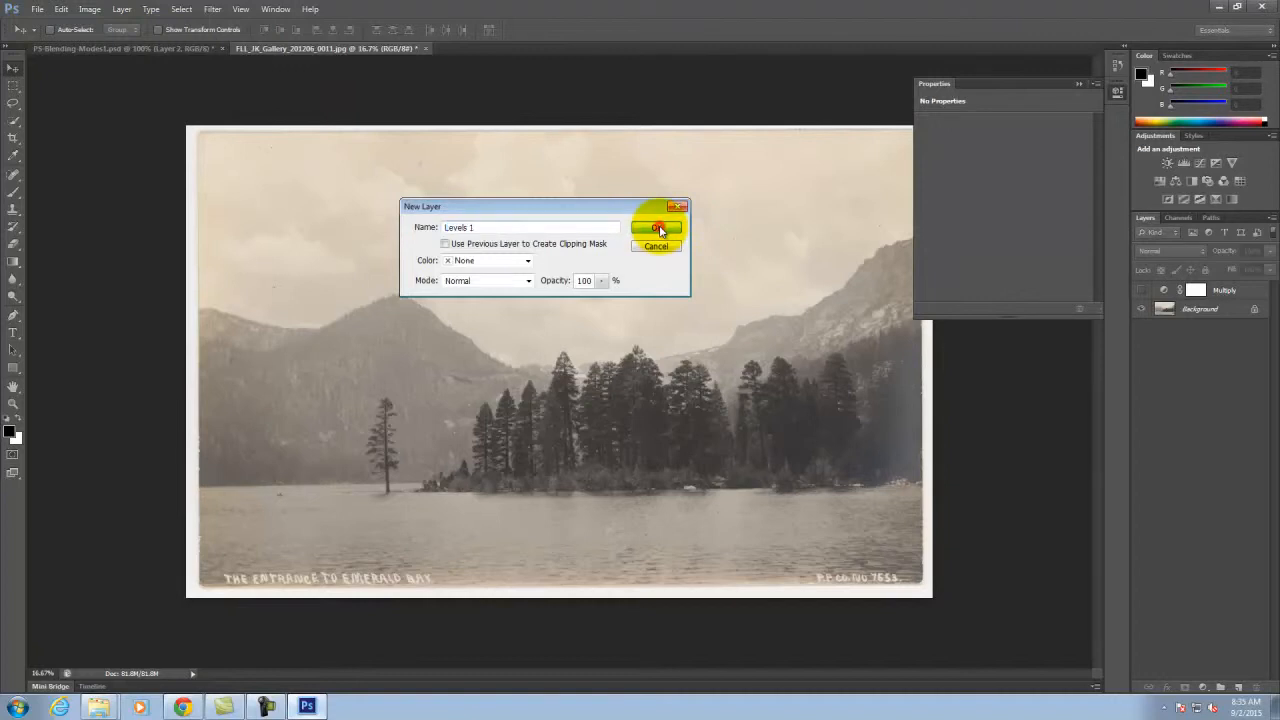
{"action": "left_click", "coordinate": [657, 229]}
{"action": "left_click_drag", "start_coordinate": [938, 222], "coordinate": [969, 232]}
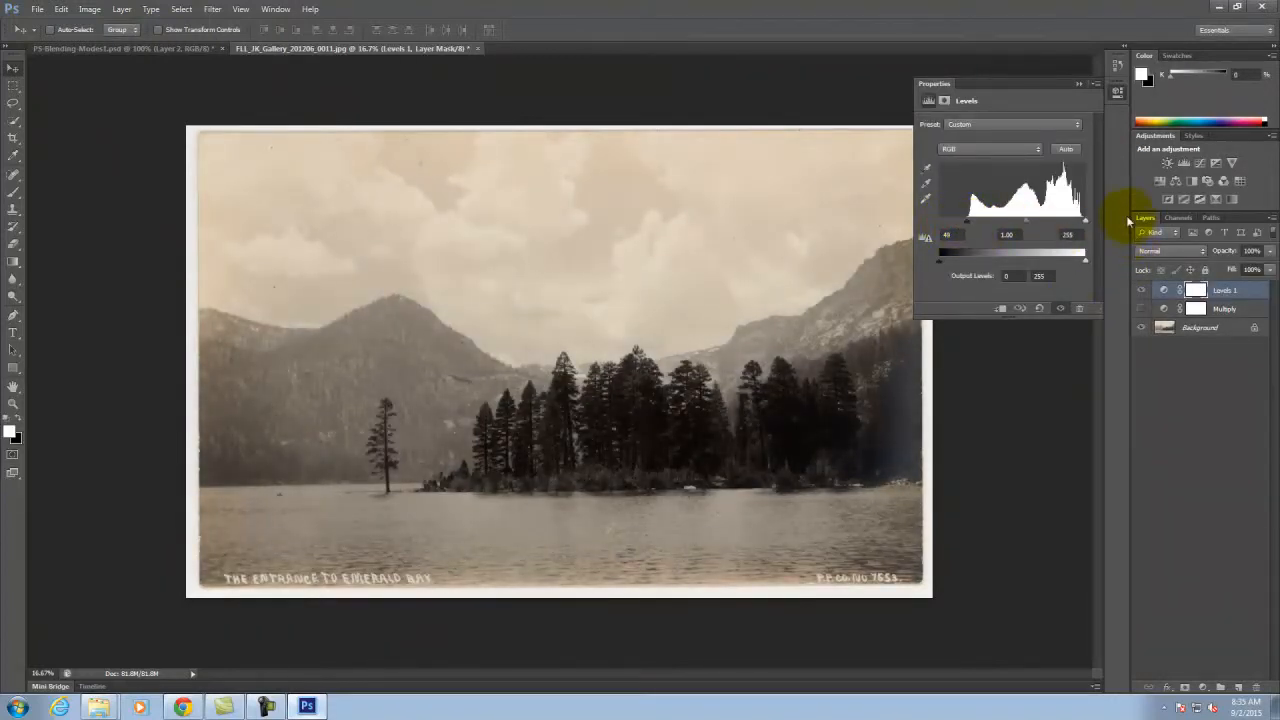
{"action": "left_click", "coordinate": [1078, 83]}
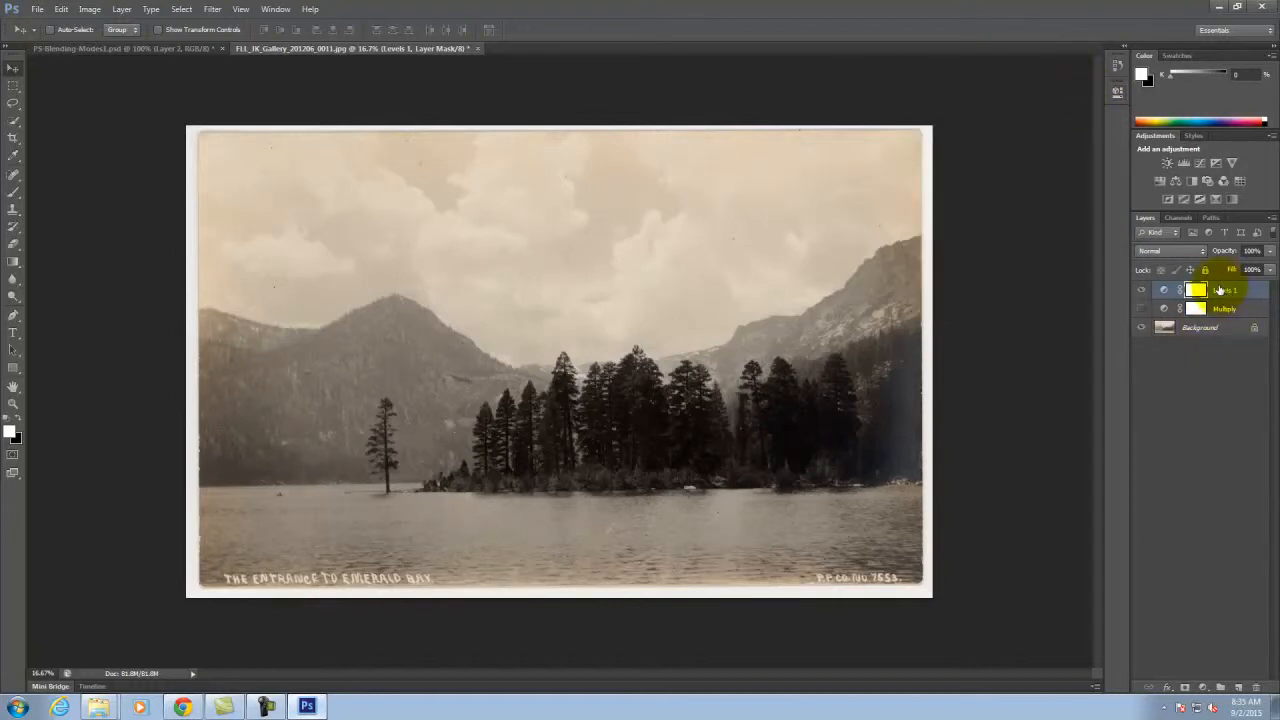
- Set the Levels 1 adjustment layer's blending mode to Screen and rename the layer Screen
{"action": "left_click", "coordinate": [1185, 249]}
{"action": "left_click", "coordinate": [1187, 373]}
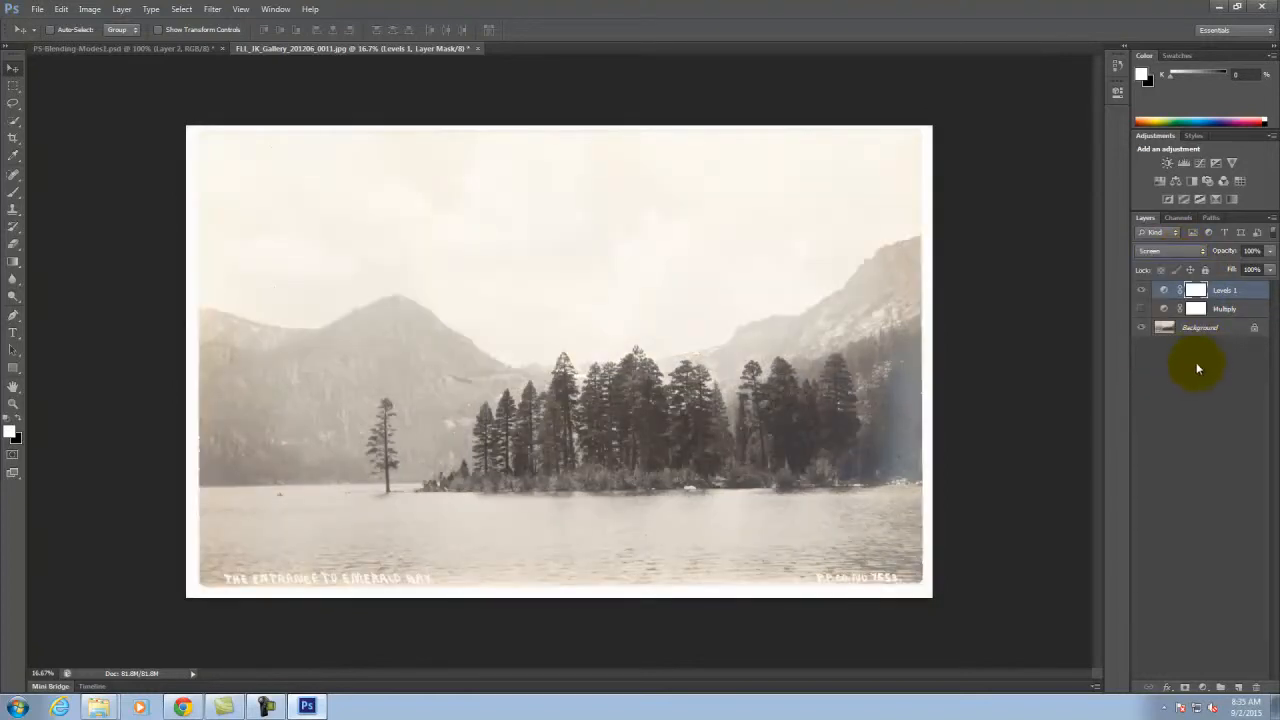
{"action": "double_click", "coordinate": [1229, 290]}
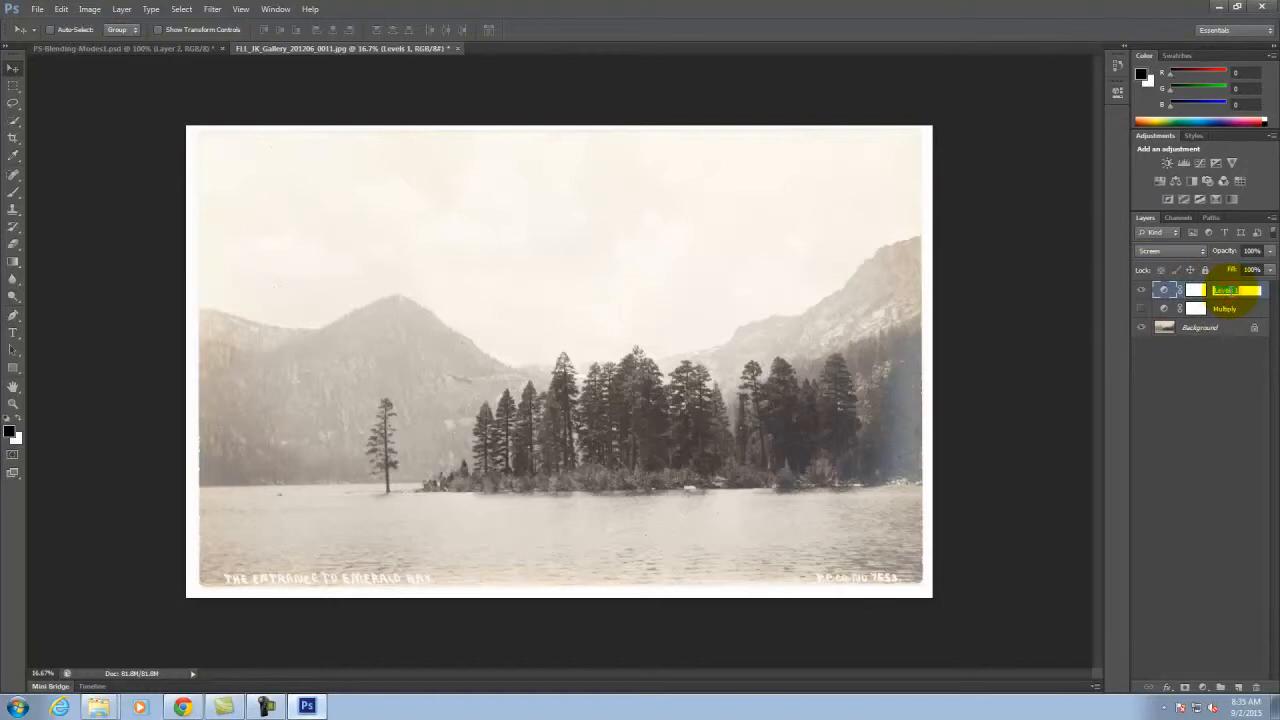
{"action": "type", "text": "Screen"}
{"action": "key", "text": "Return"}
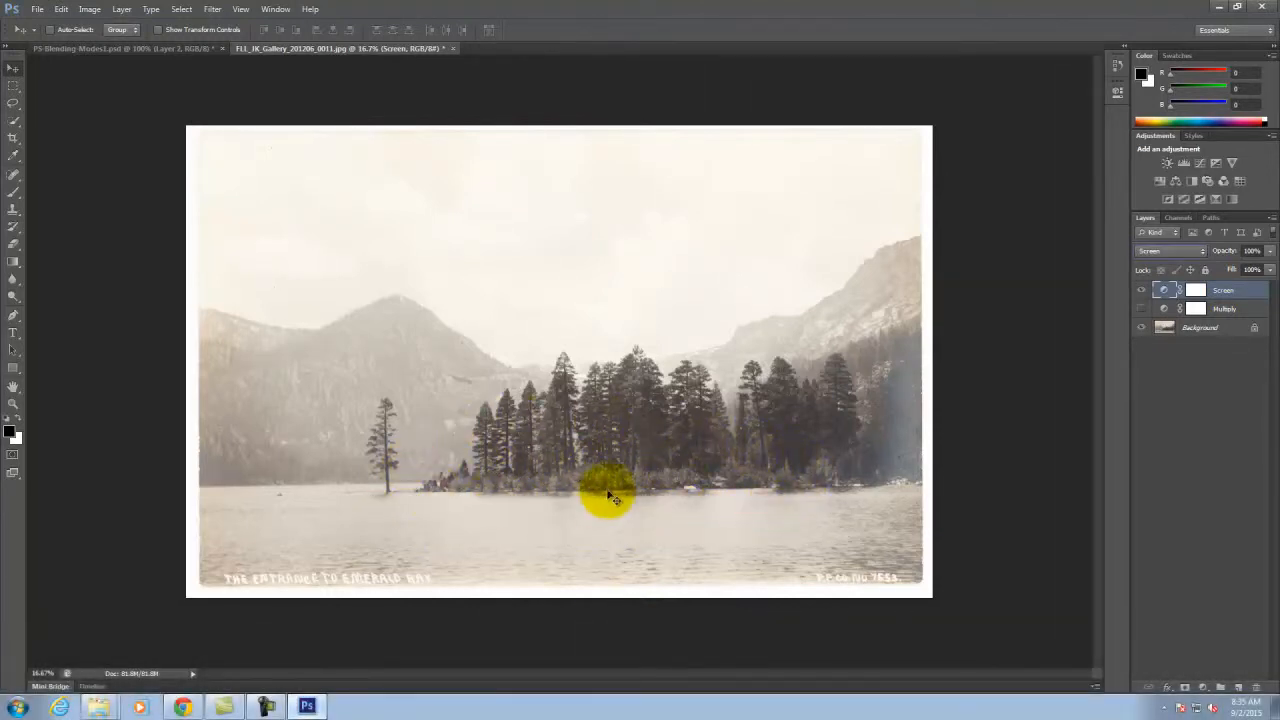
- Examine the trees along the shoreline up close, comparing the Screen and Multiply versions by switching the two layers' visibility
{"action": "key", "text": "ctrl+equal"}
{"action": "key", "text": "ctrl+equal"}
{"action": "key", "text": "ctrl+equal"}
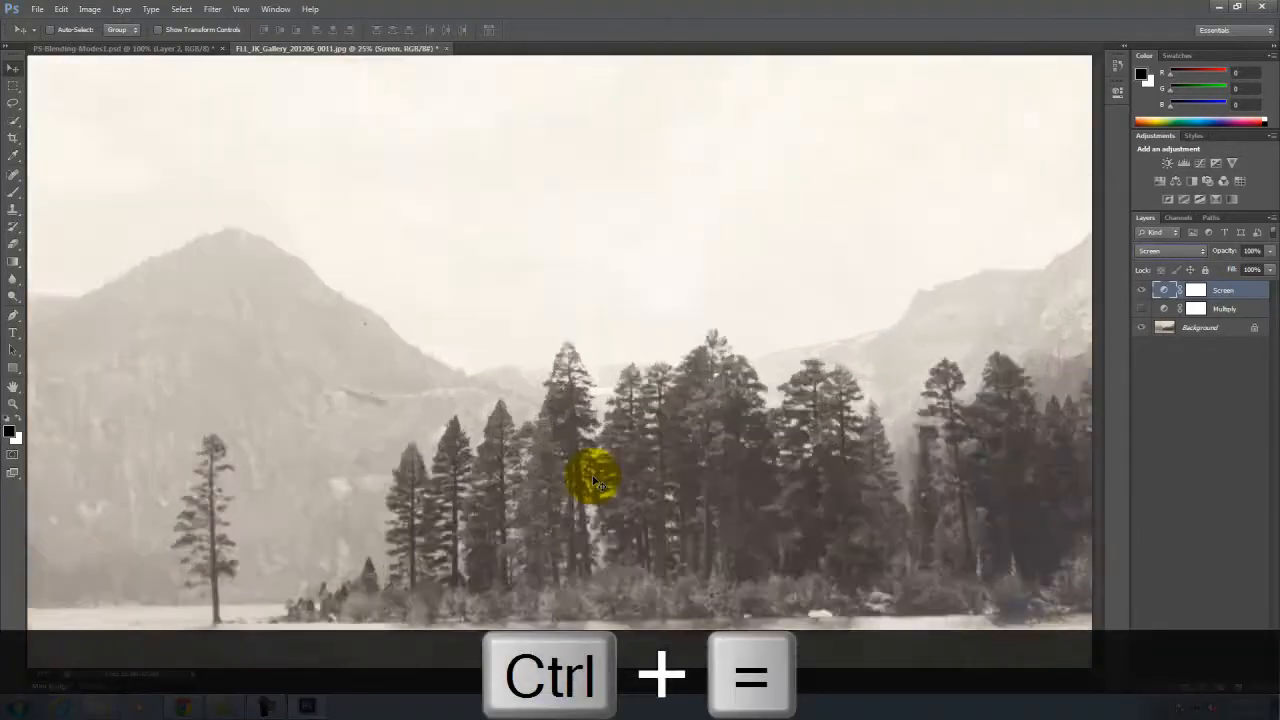
{"action": "key", "text": "space"}
{"action": "left_click_drag", "start_coordinate": [652, 508], "coordinate": [497, 349]}
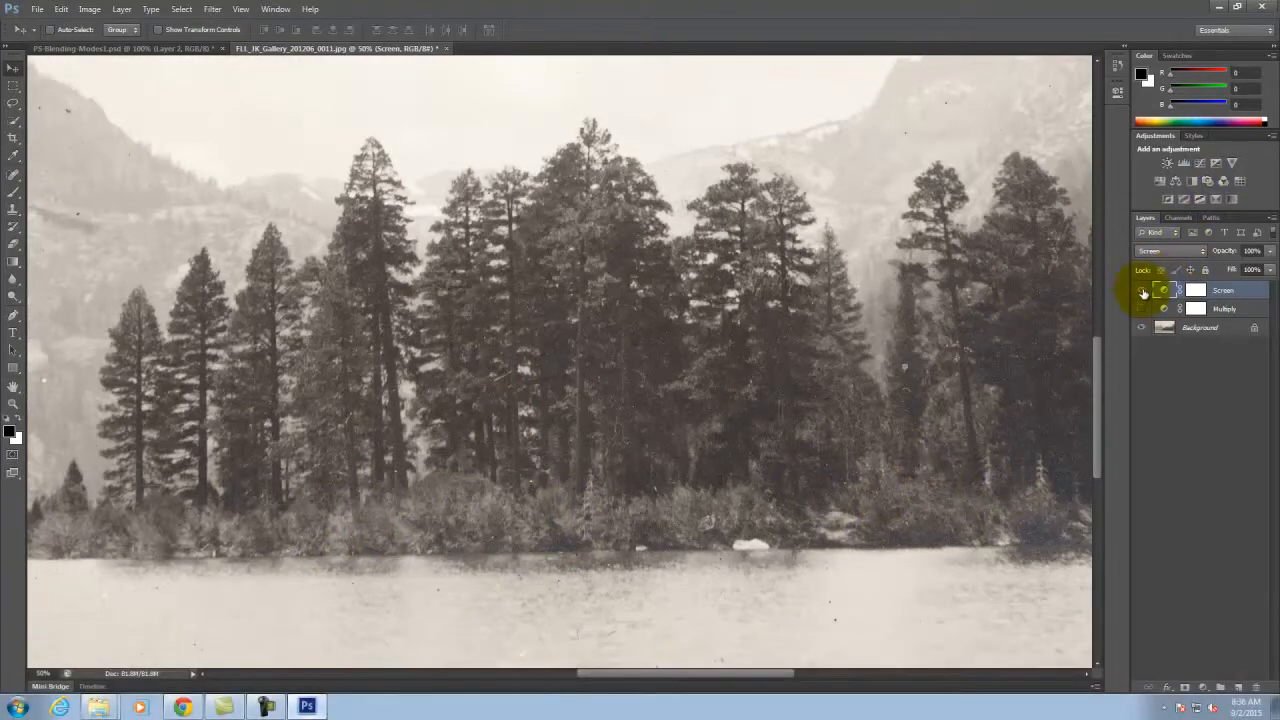
{"action": "left_click", "coordinate": [1143, 291]}
{"action": "left_click", "coordinate": [1139, 309]}
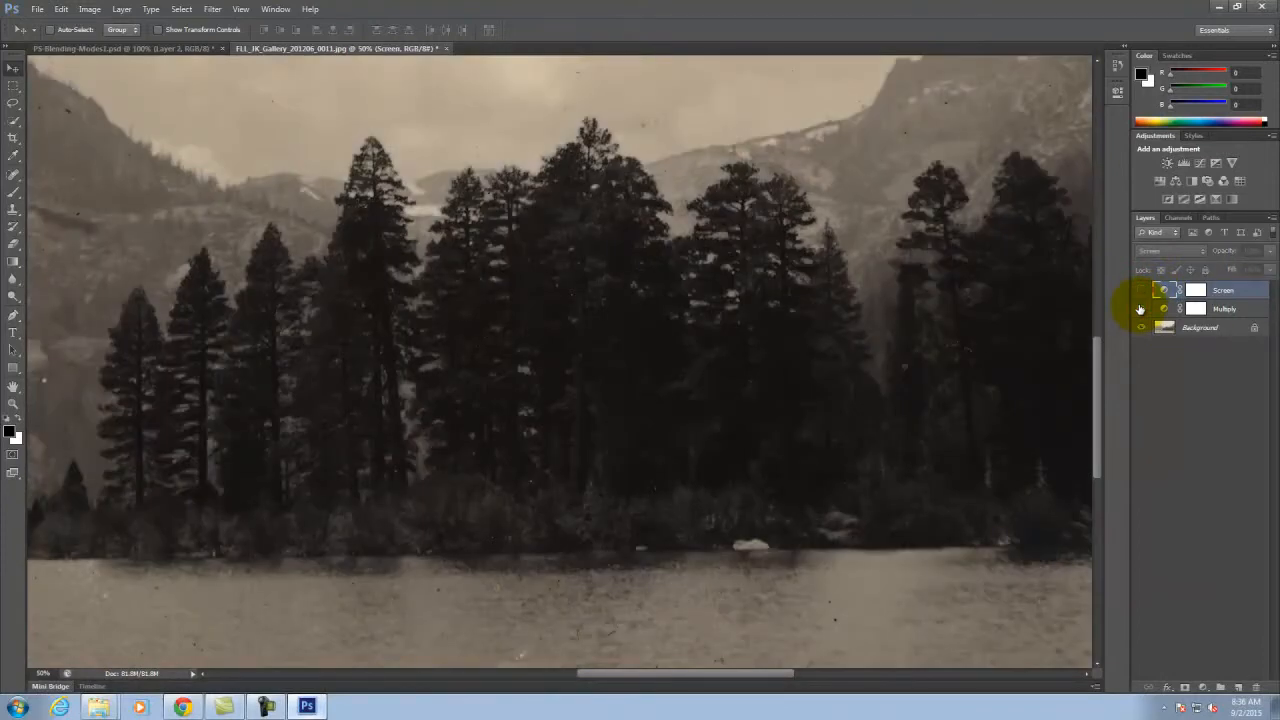
{"action": "left_click", "coordinate": [1145, 310]}
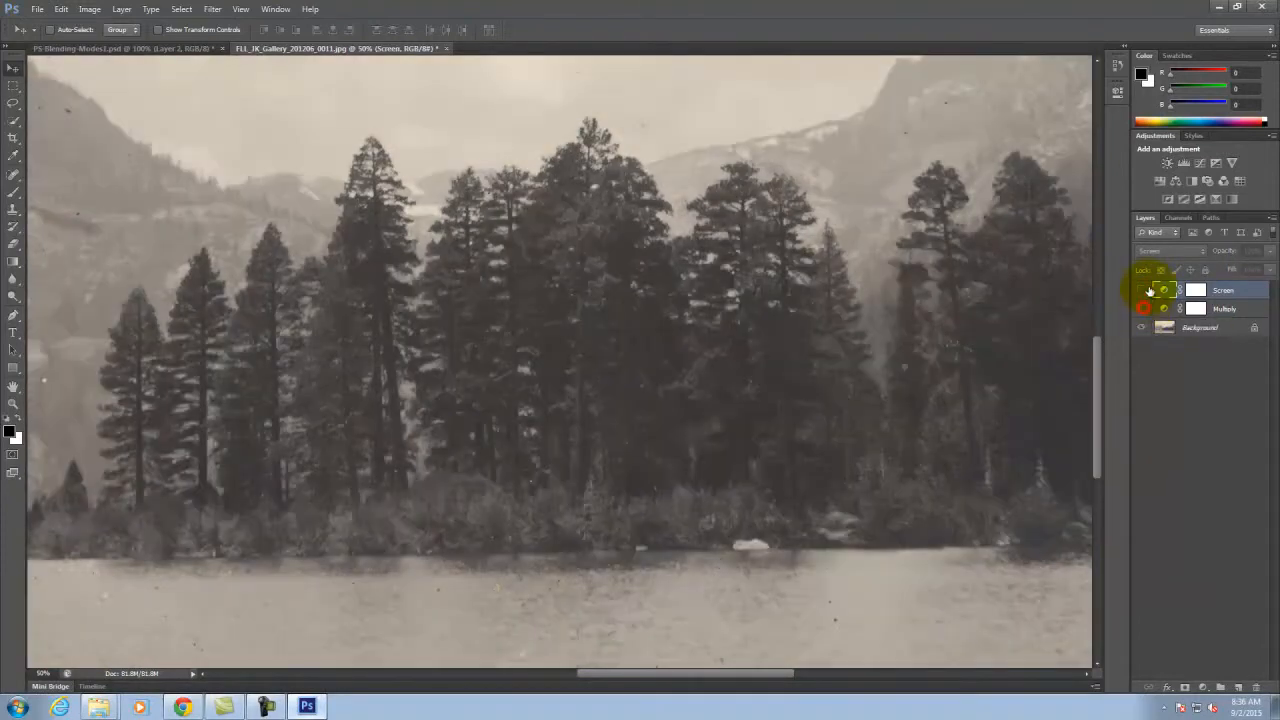
{"action": "left_click", "coordinate": [1146, 290]}
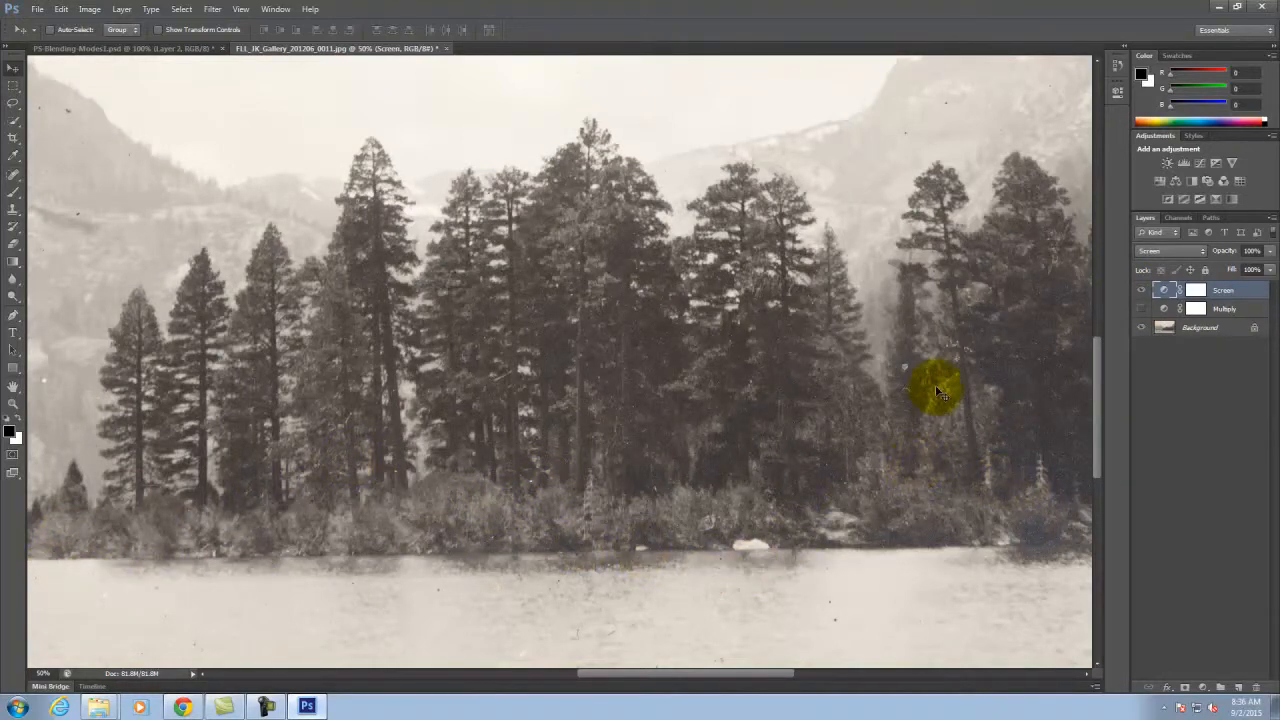
- Compare the Multiply and Screen versions across the whole photo, ending with only the Screen adjustment shown
{"action": "key", "text": "ctrl+0"}
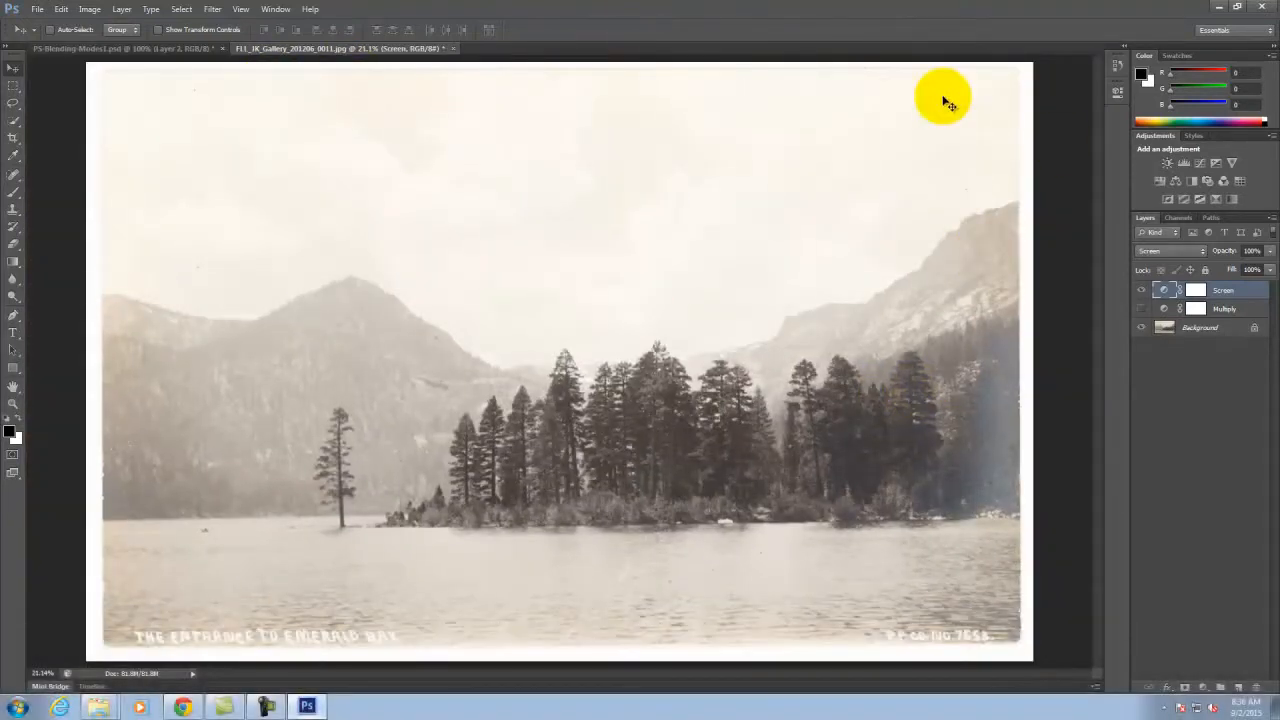
{"action": "left_click", "coordinate": [1141, 311]}
{"action": "left_click", "coordinate": [1141, 289]}
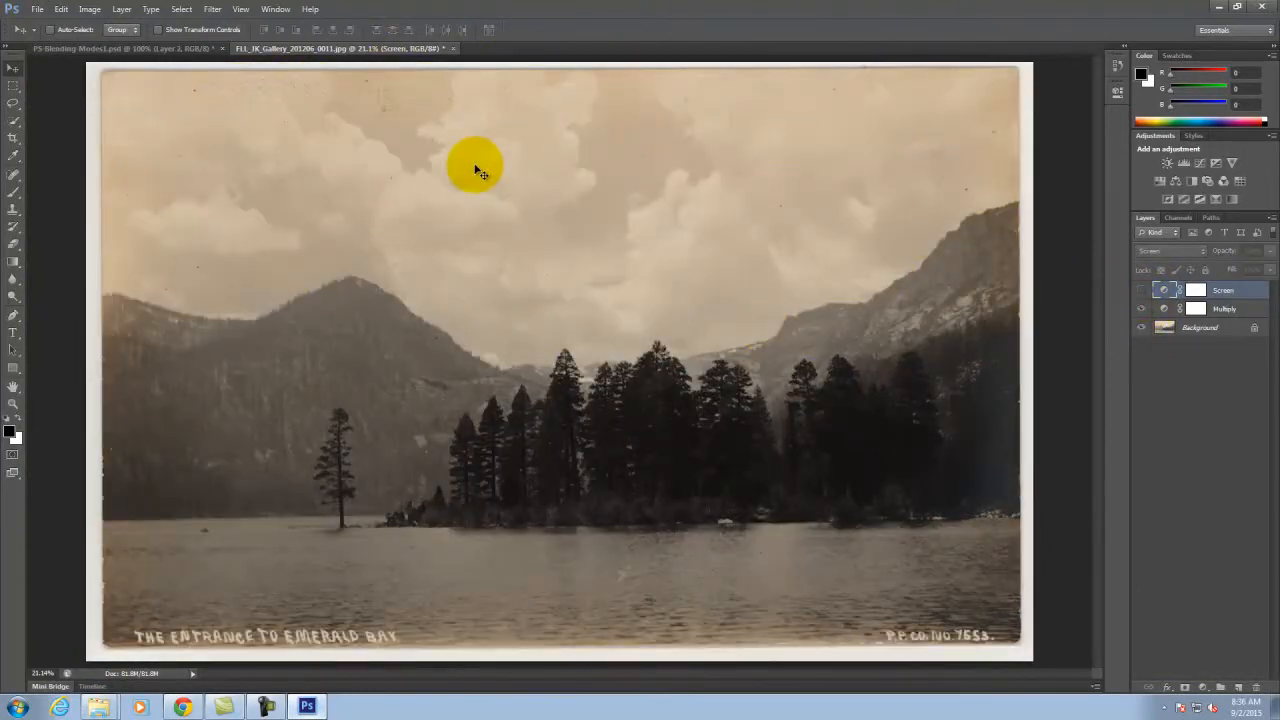
{"action": "left_click", "coordinate": [1141, 290]}
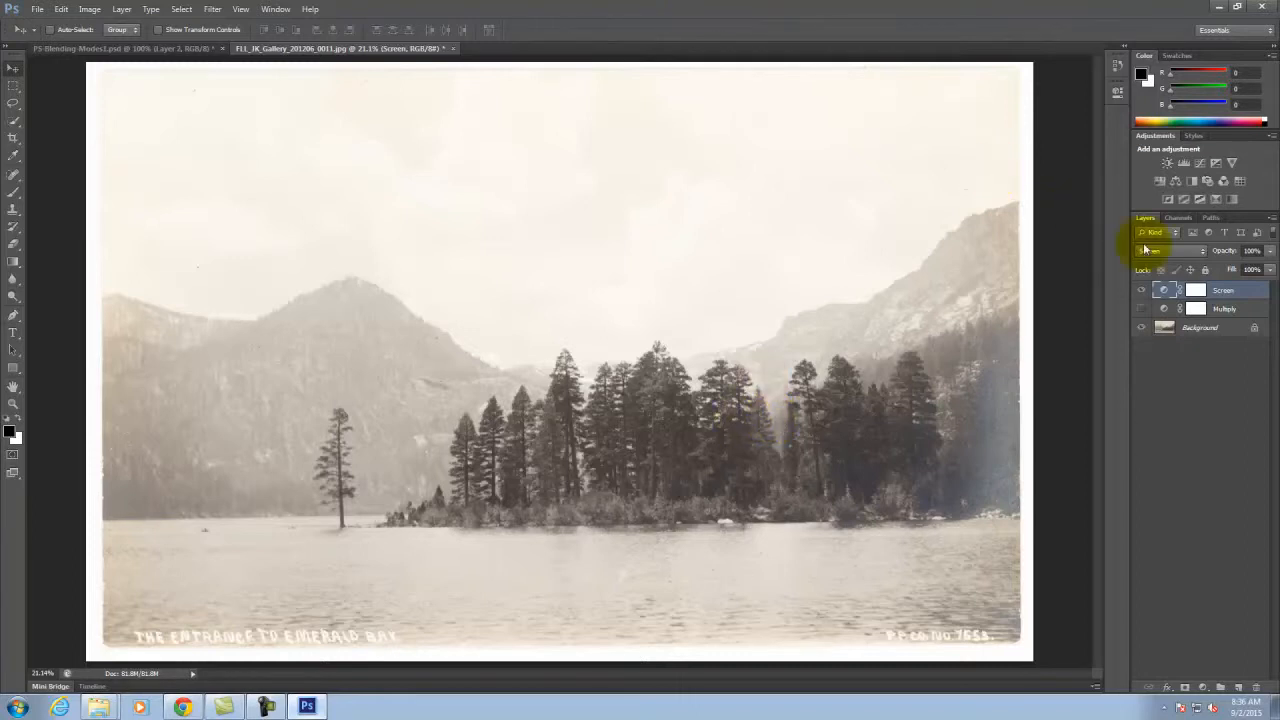
- Save the photo for web as a JPEG High image, replacing the existing FLL_JK_Gallery_201206_0011_screen.jpg in the Ex106 folder
{"action": "left_click", "coordinate": [36, 10]}
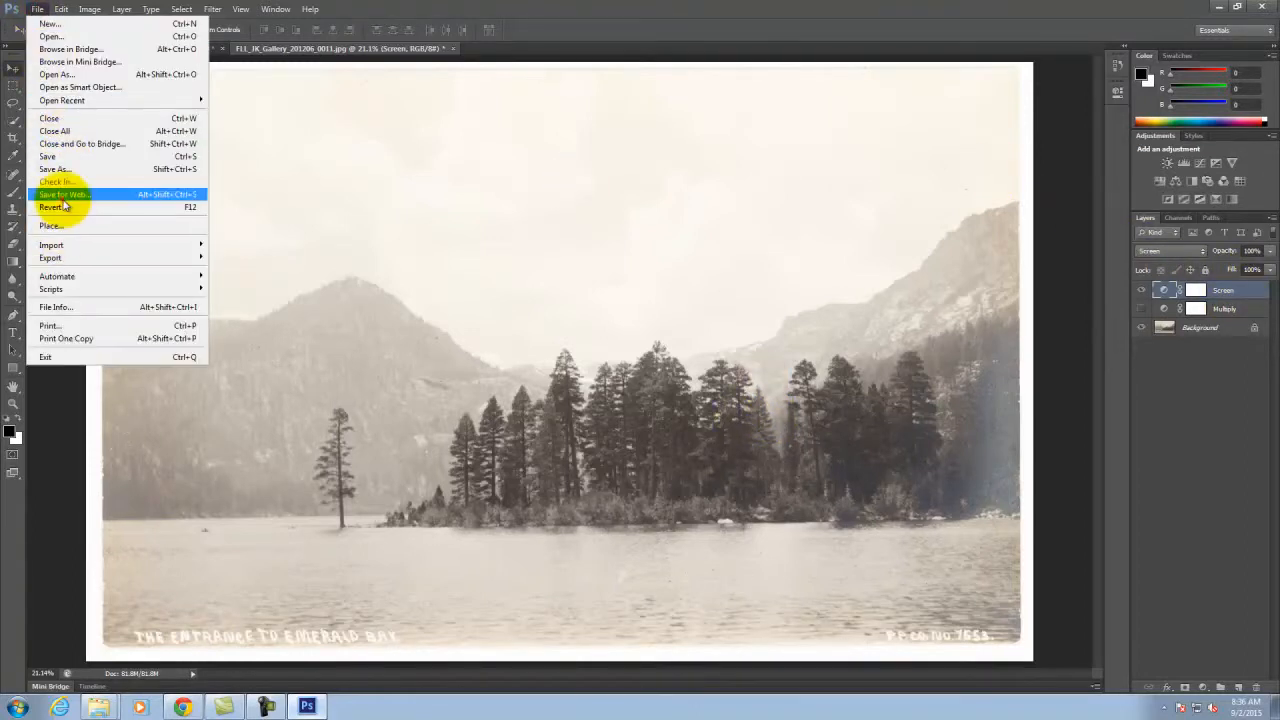
{"action": "left_click", "coordinate": [68, 194]}
{"action": "left_click", "coordinate": [708, 403]}
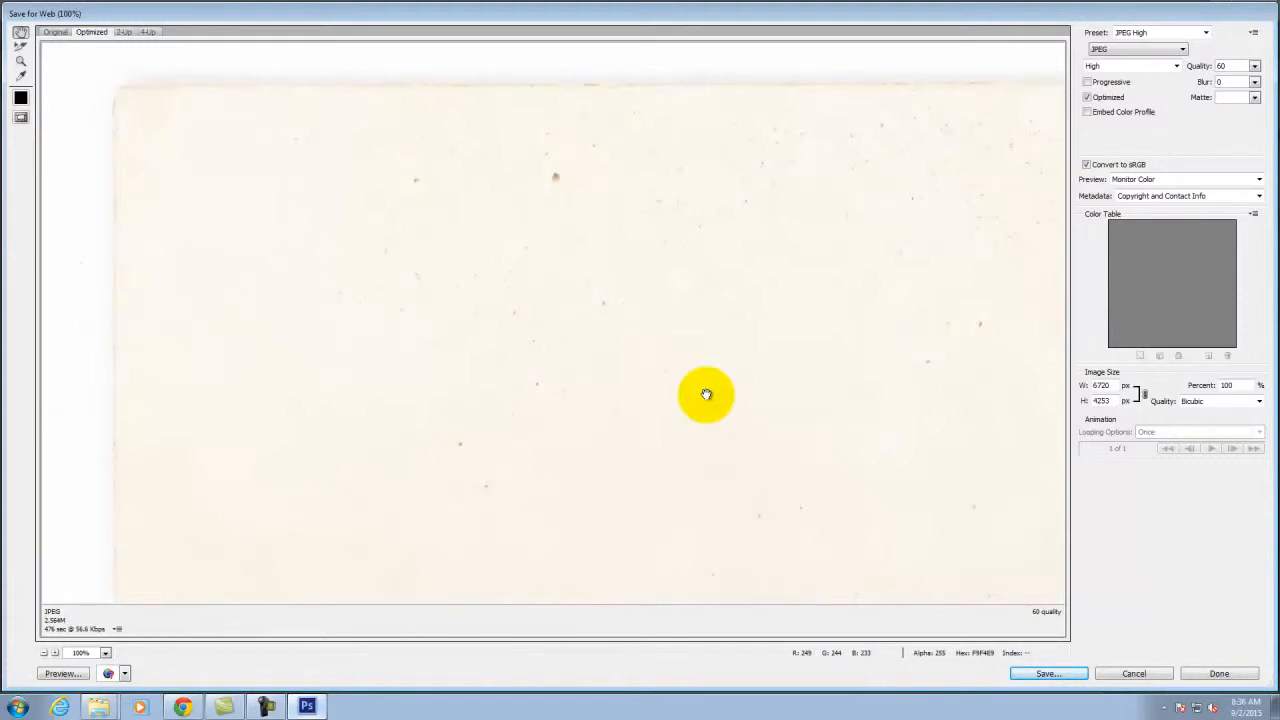
{"action": "key", "text": "ctrl+0"}
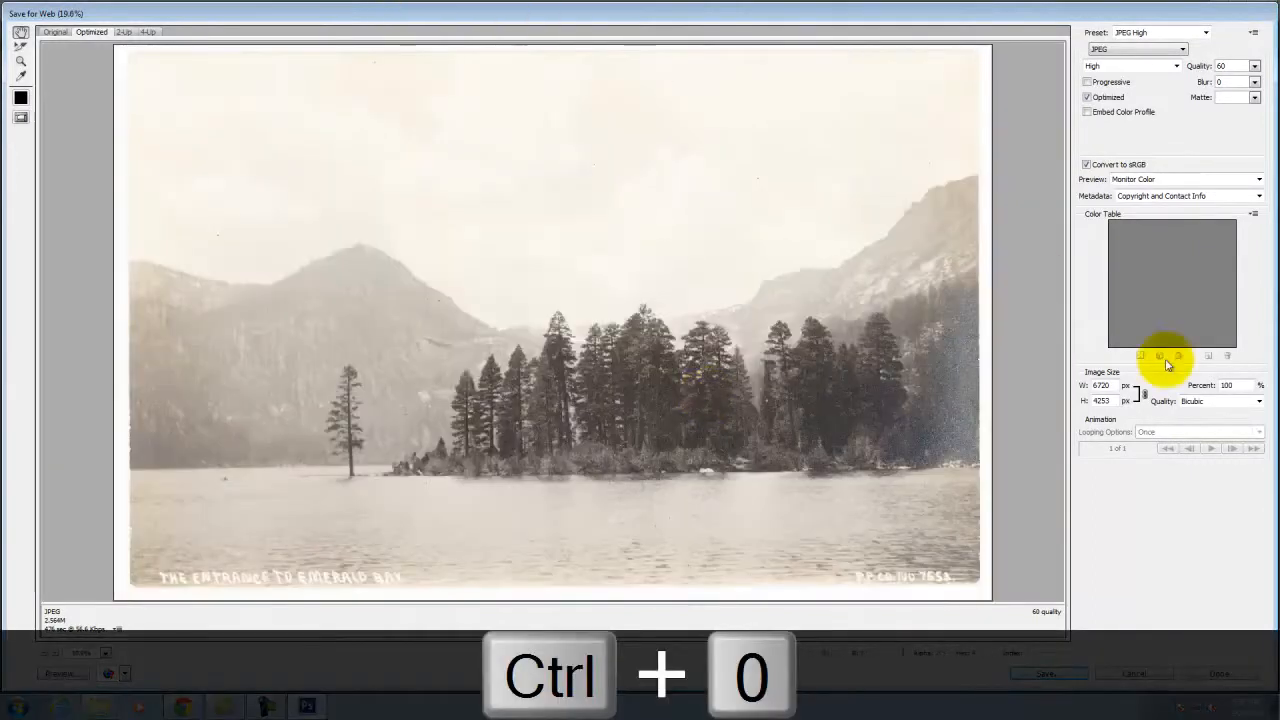
{"action": "left_click", "coordinate": [1046, 673]}
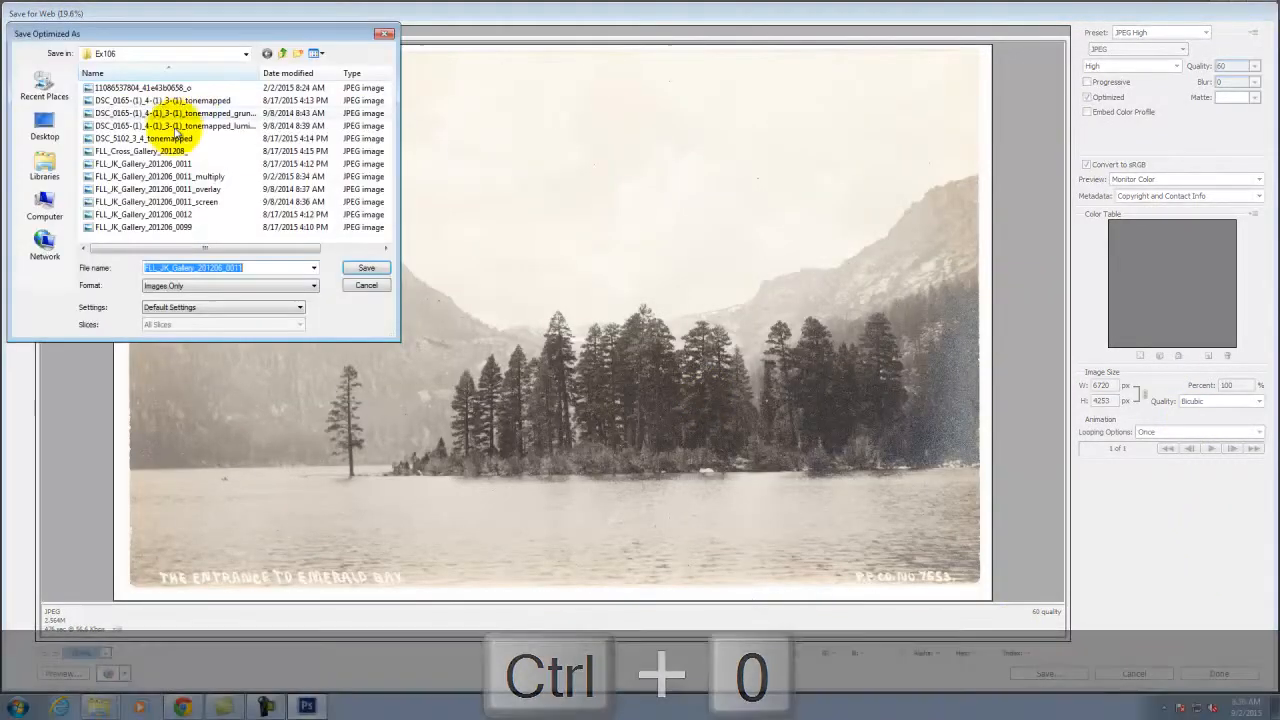
{"action": "left_click", "coordinate": [209, 203]}
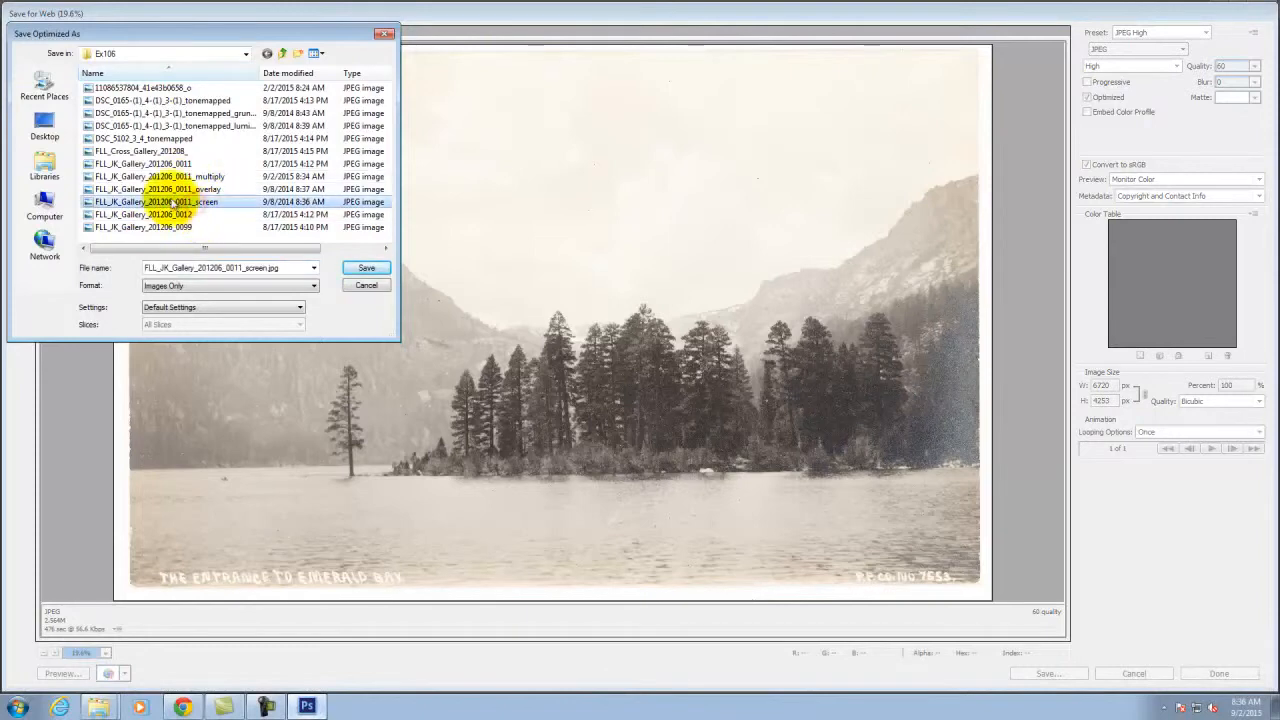
{"action": "left_click", "coordinate": [367, 270]}
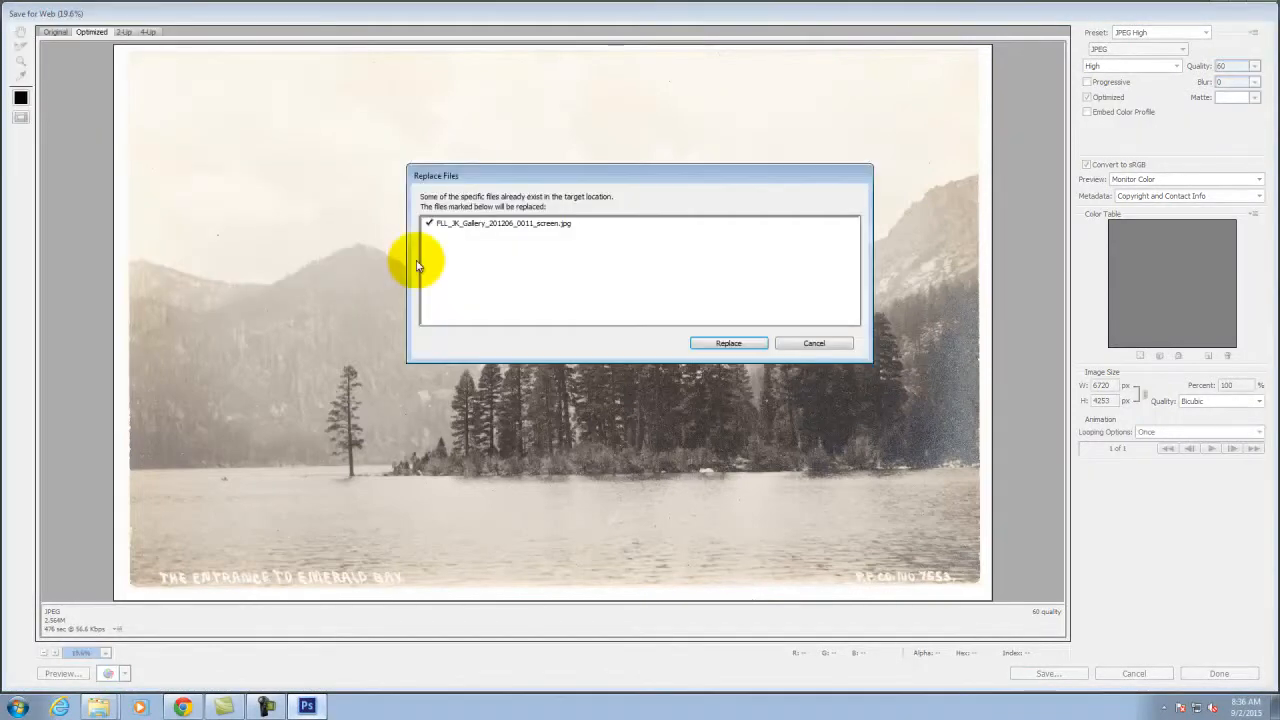
{"action": "left_click", "coordinate": [727, 344]}
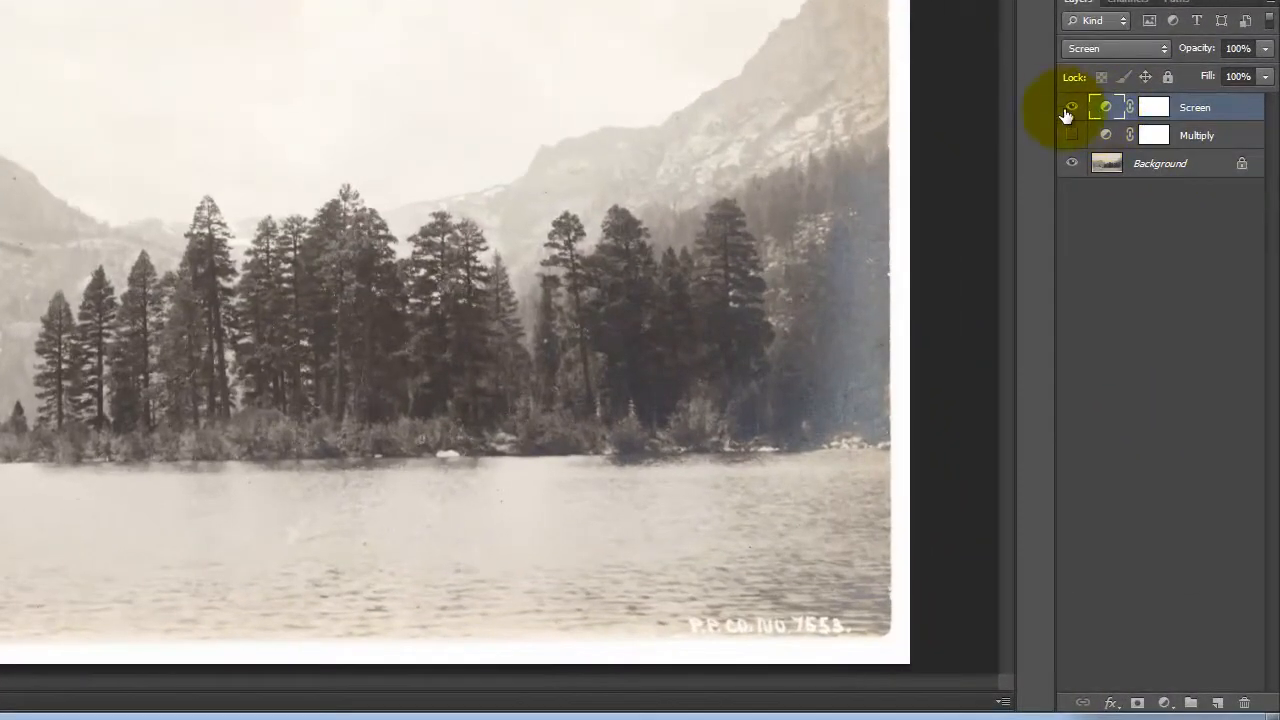
- Hide the Screen layer and add a new Levels adjustment layer above it with its shadow input level set to 46
{"action": "left_click", "coordinate": [1072, 107]}
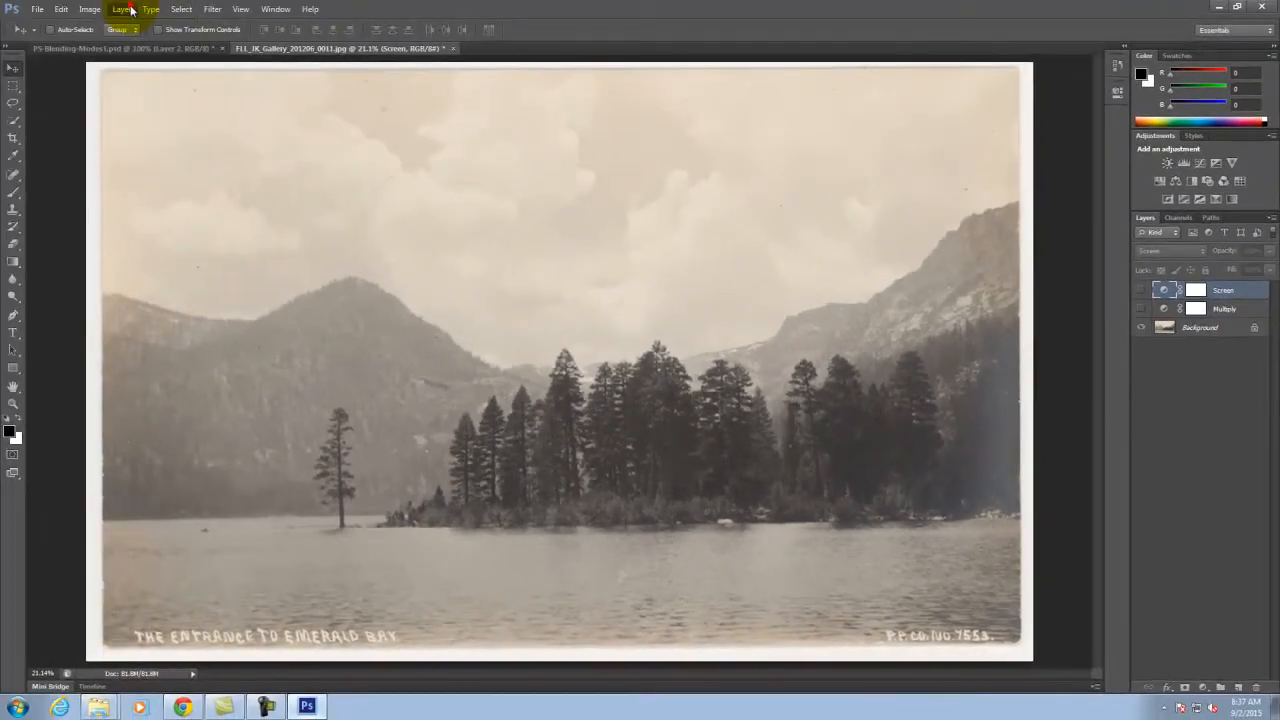
{"action": "left_click", "coordinate": [122, 9]}
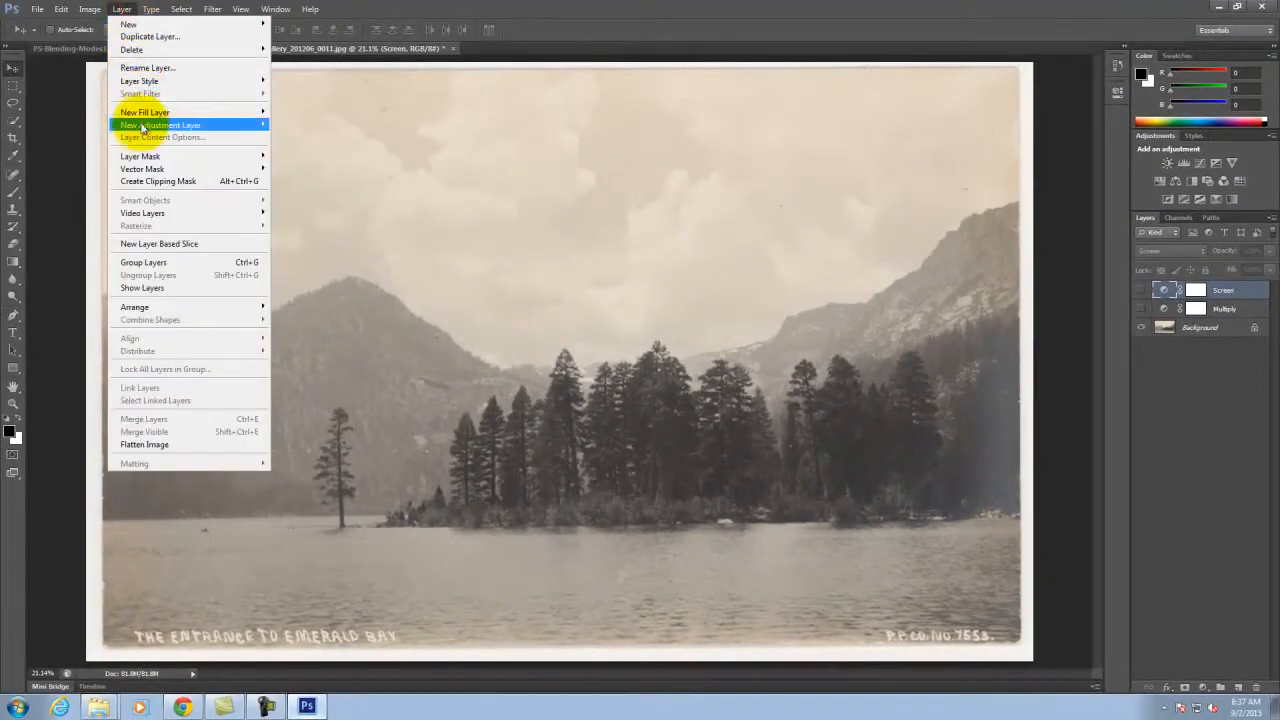
{"action": "mouse_move", "coordinate": [145, 125]}
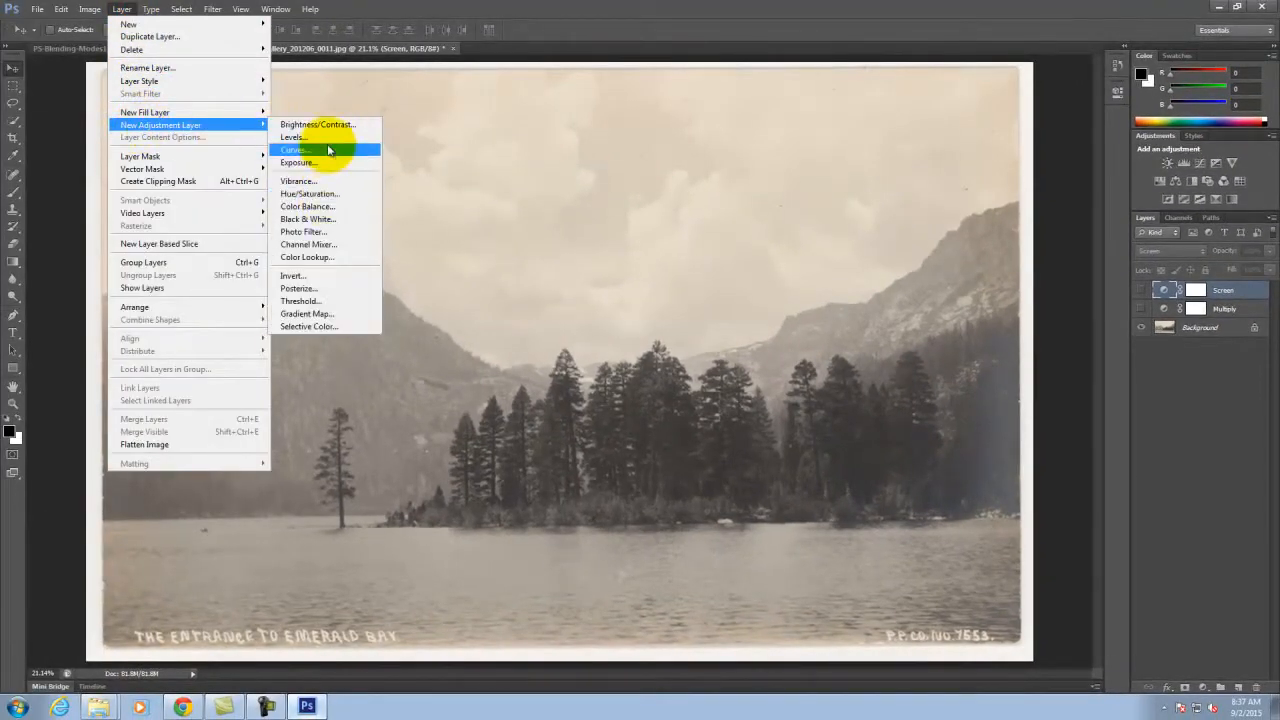
{"action": "left_click", "coordinate": [328, 137]}
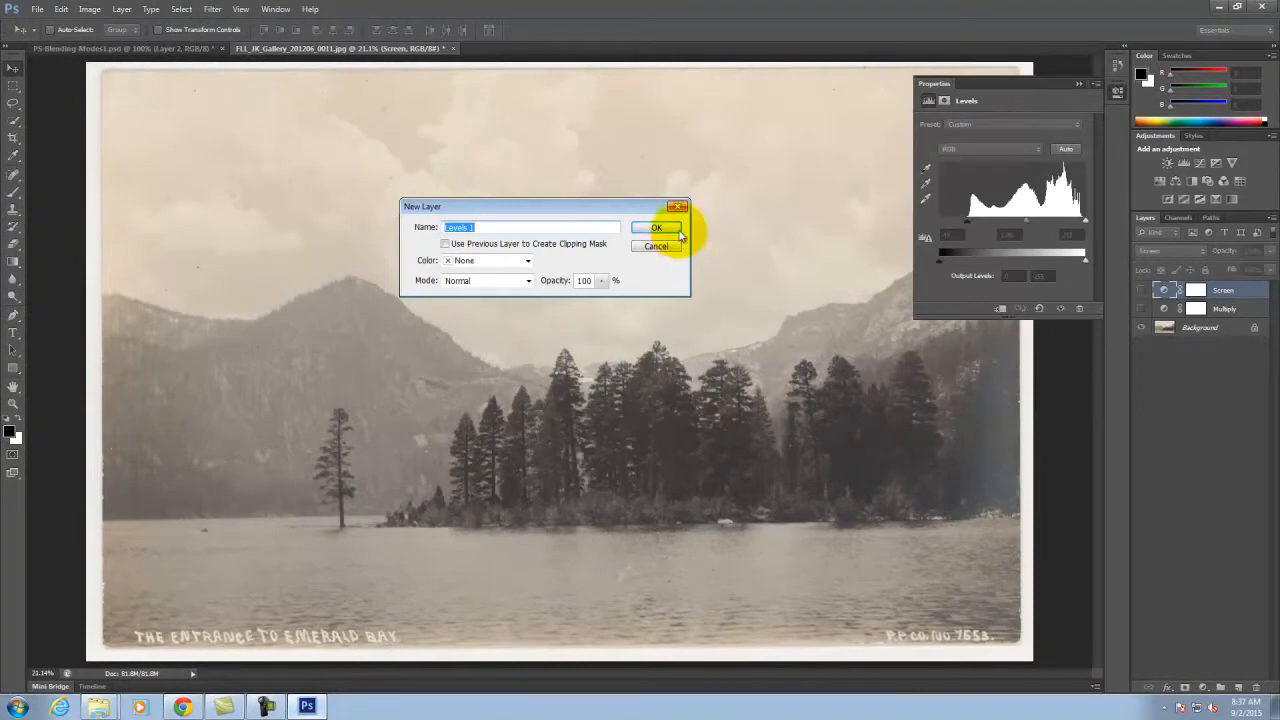
{"action": "left_click", "coordinate": [657, 228]}
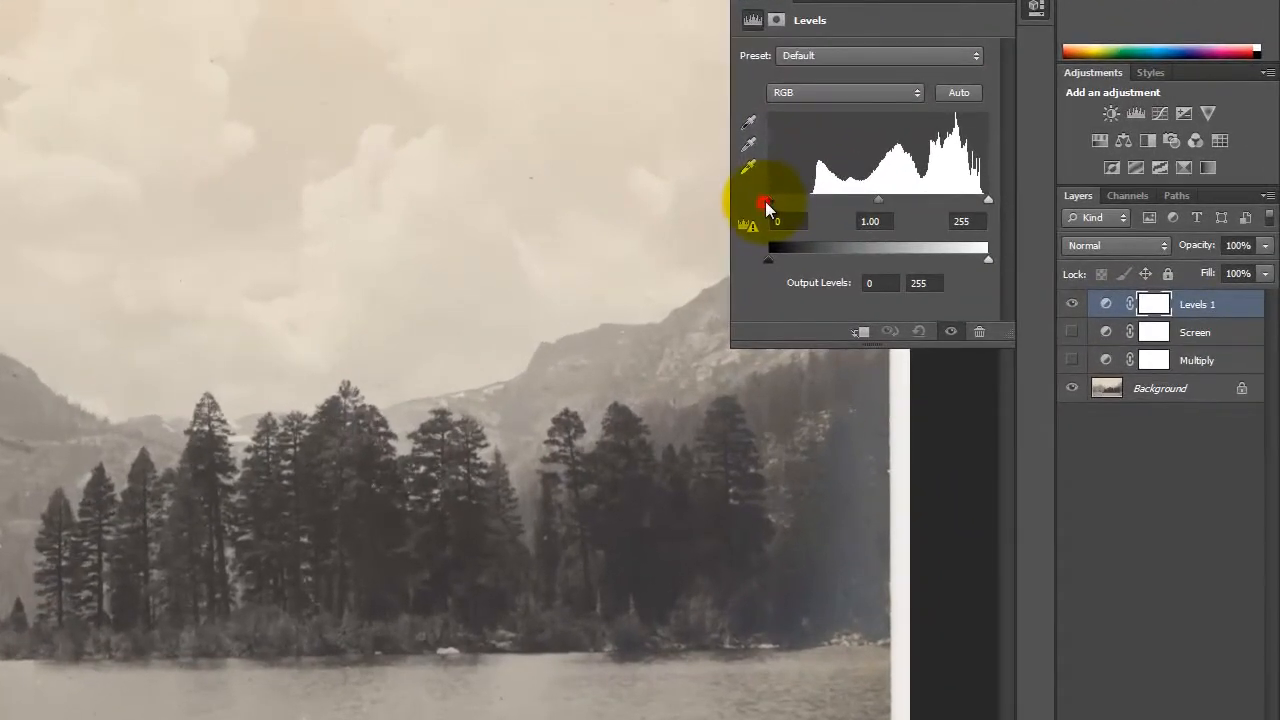
{"action": "left_click_drag", "start_coordinate": [812, 208], "coordinate": [853, 224]}
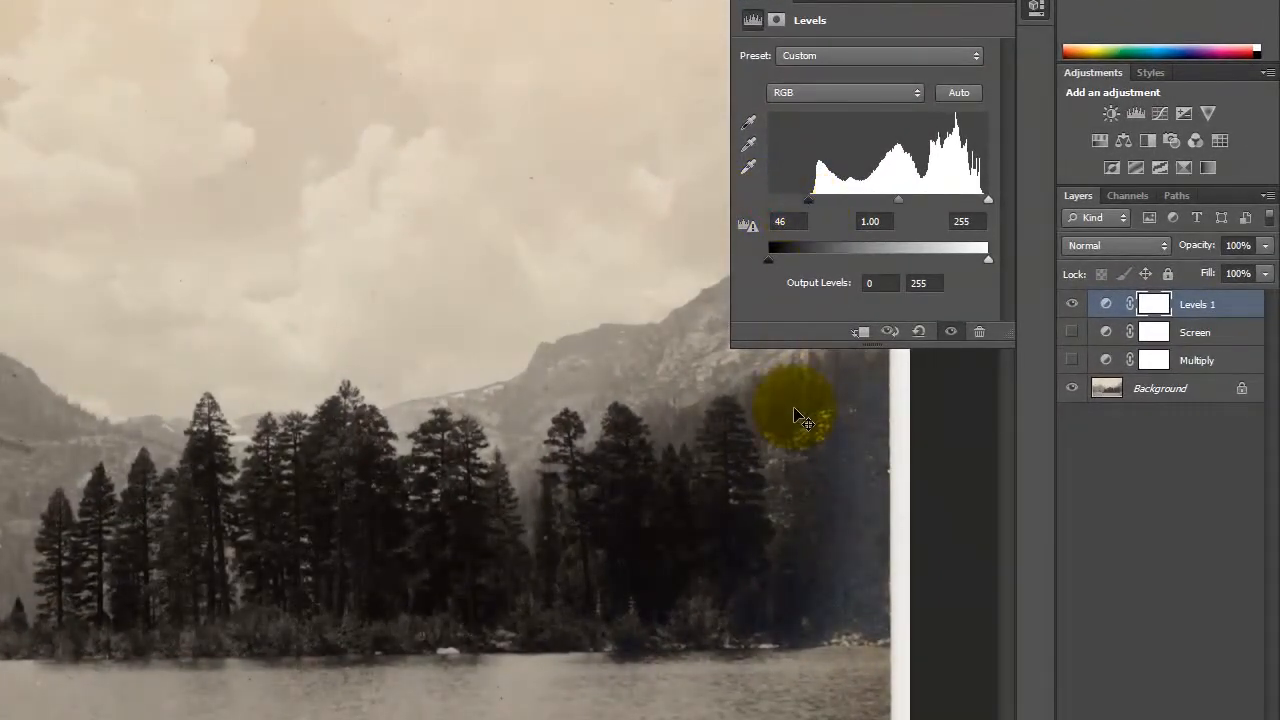
{"action": "left_click", "coordinate": [985, 5]}
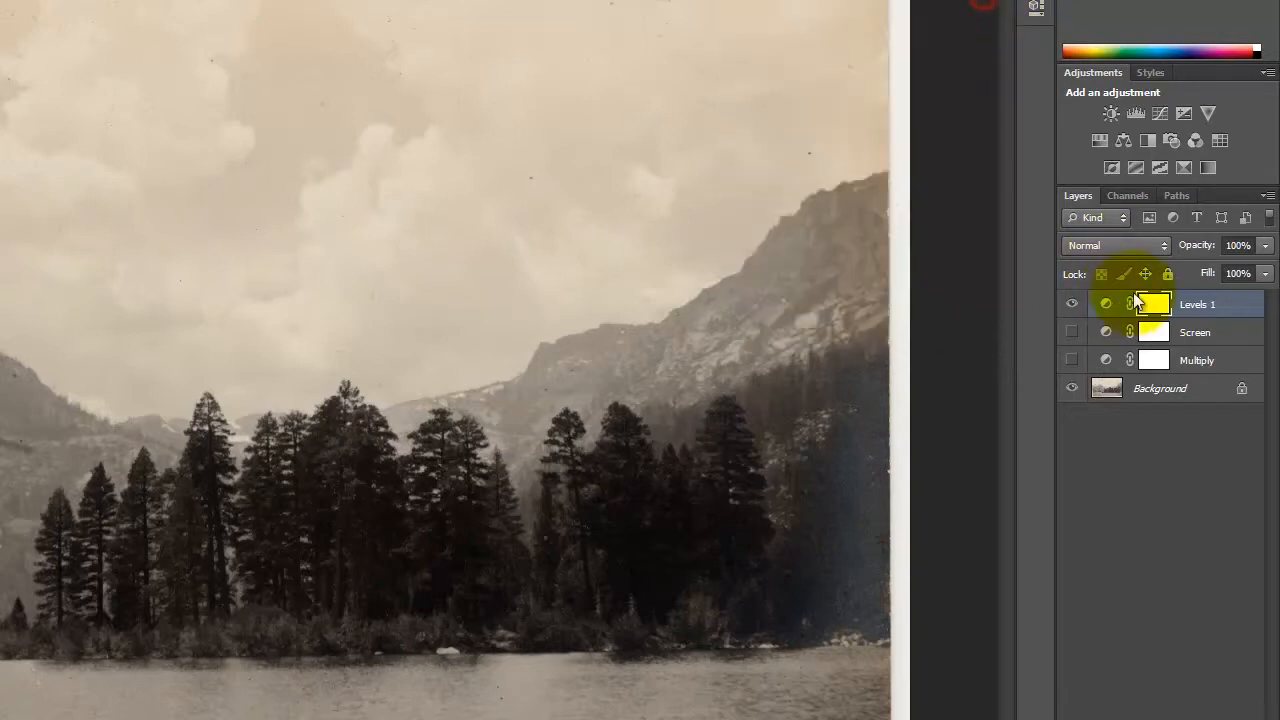
- Rename the new Levels 1 adjustment layer Overlay and keep it selected
{"action": "double_click", "coordinate": [1200, 304]}
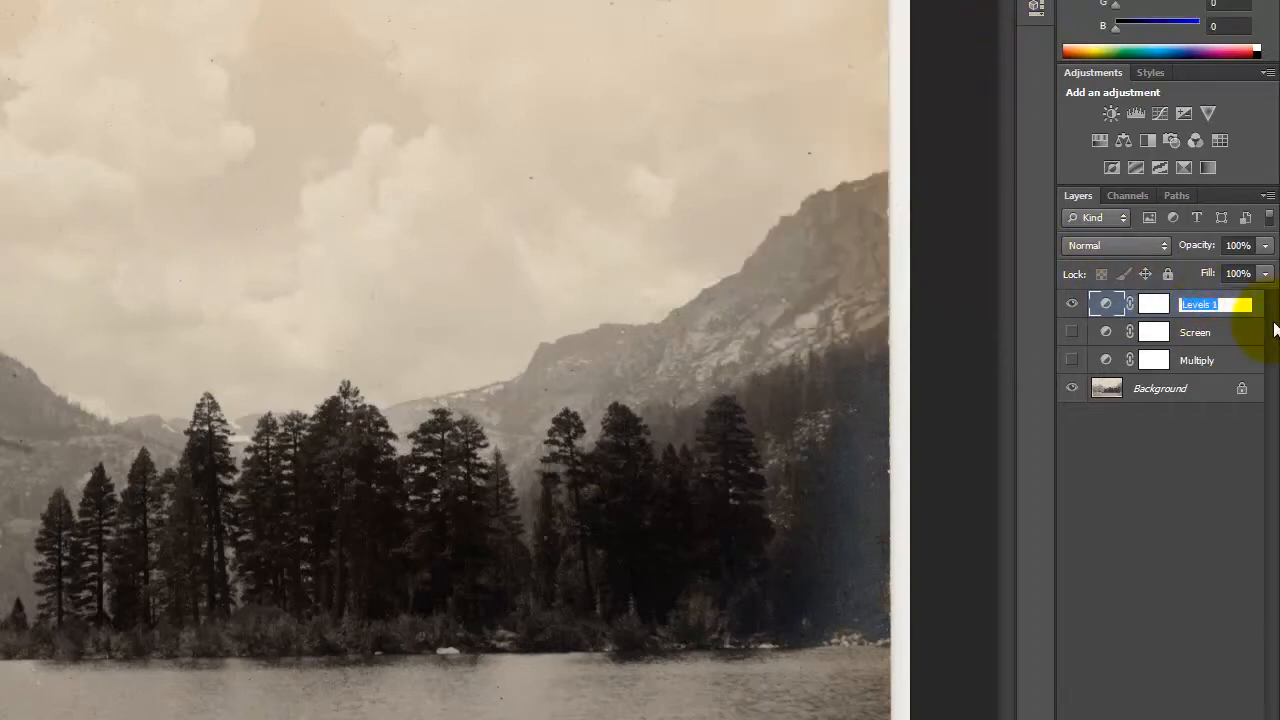
{"action": "type", "text": "Overlay"}
{"action": "left_click", "coordinate": [1176, 544]}
{"action": "left_click", "coordinate": [1186, 308]}
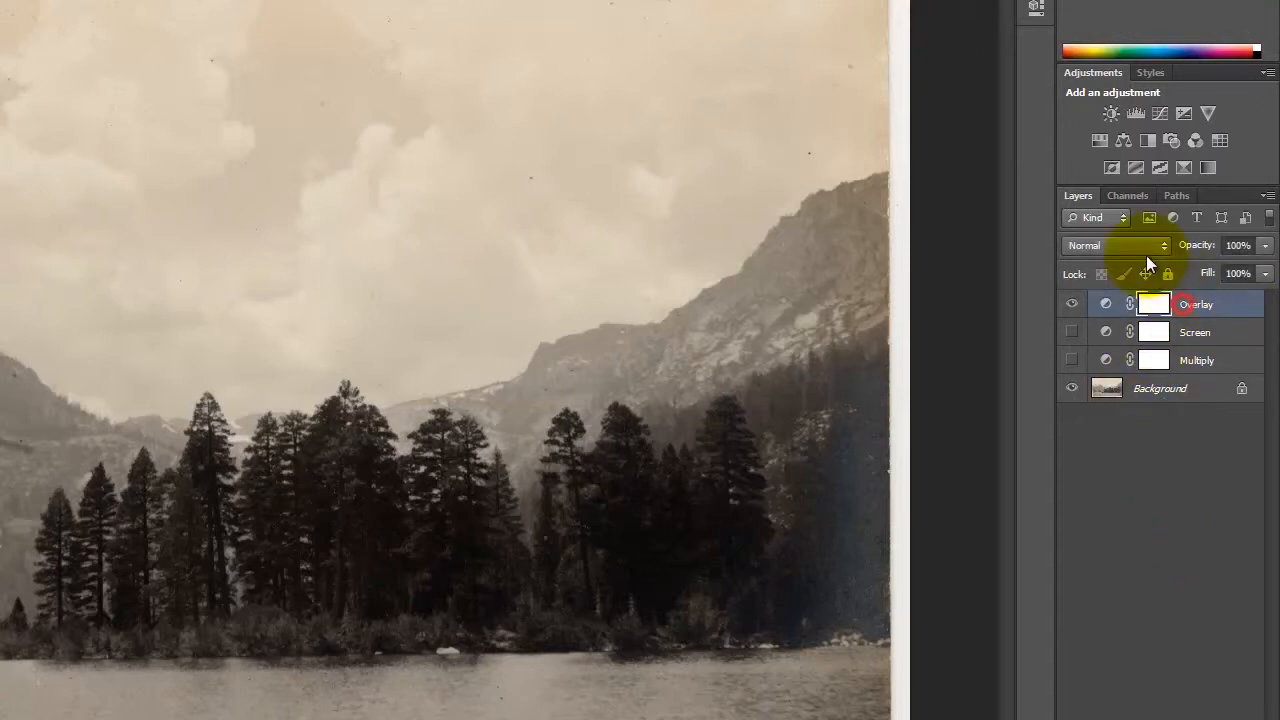
- Set the Overlay layer's blending mode to Overlay and lower its opacity to about 64%
{"action": "left_click", "coordinate": [1119, 245]}
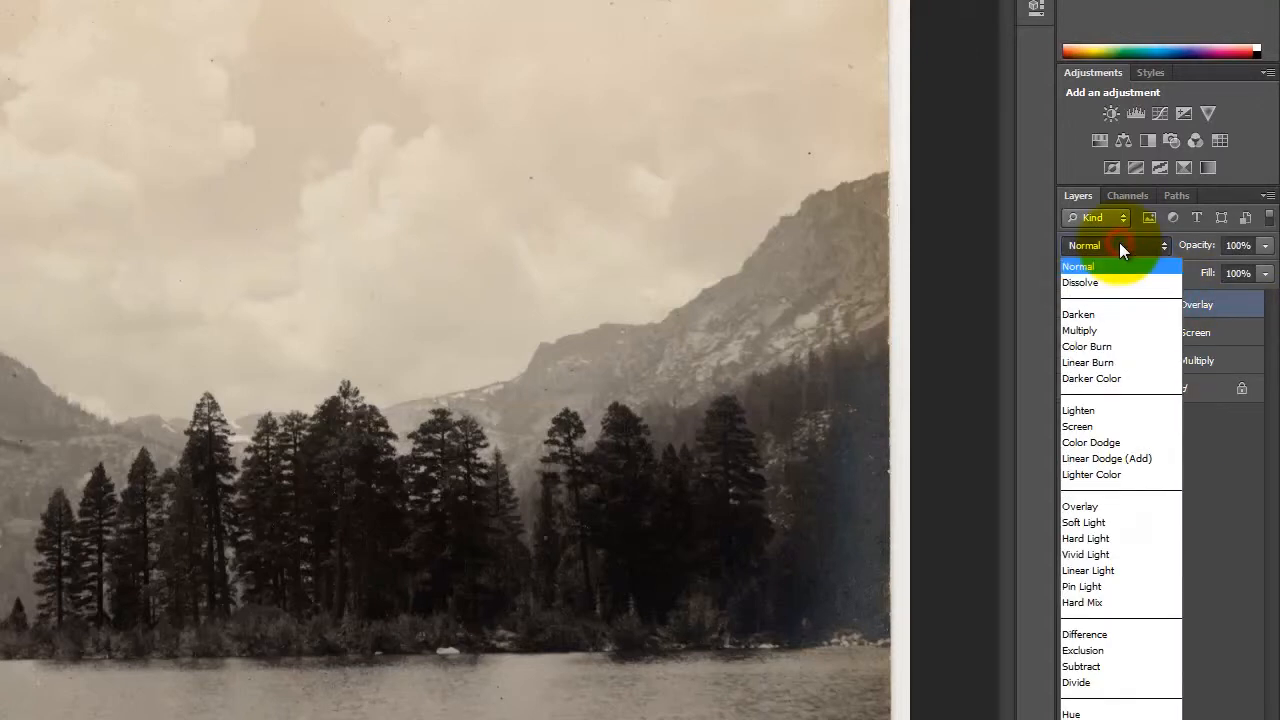
{"action": "left_click", "coordinate": [1100, 505]}
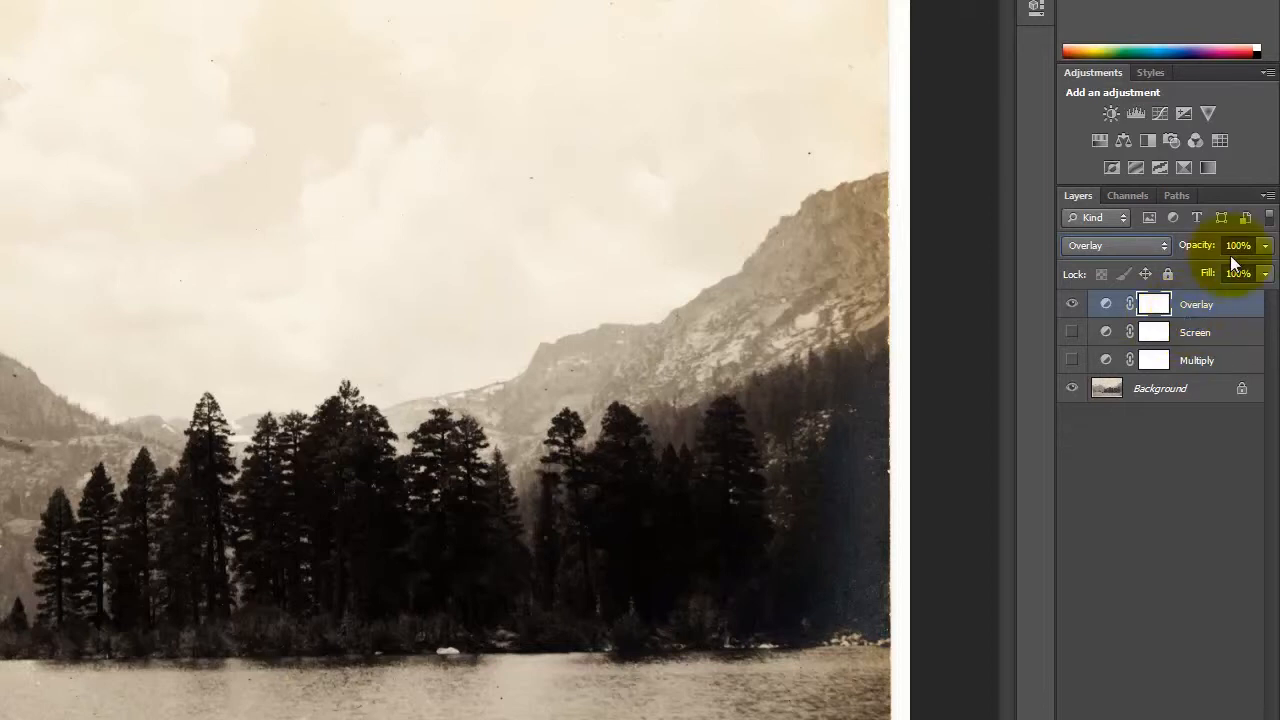
{"action": "left_click", "coordinate": [1267, 246]}
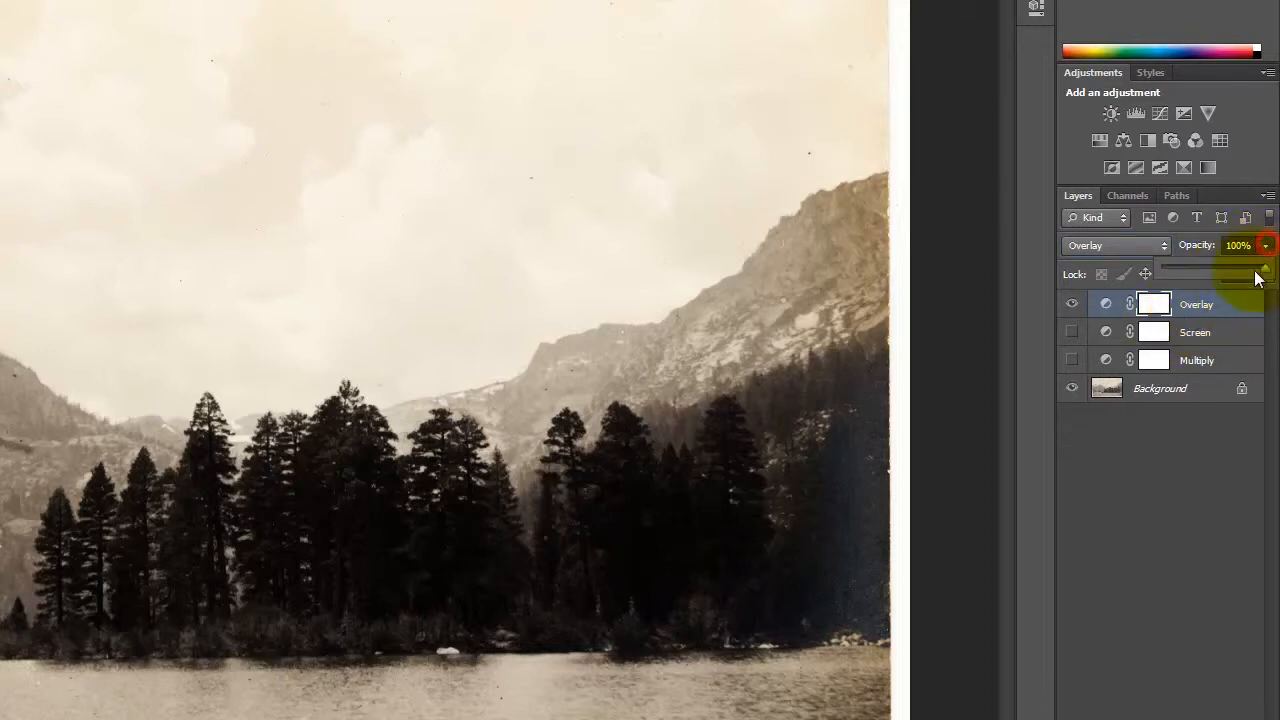
{"action": "left_click_drag", "start_coordinate": [1266, 270], "coordinate": [1240, 272]}
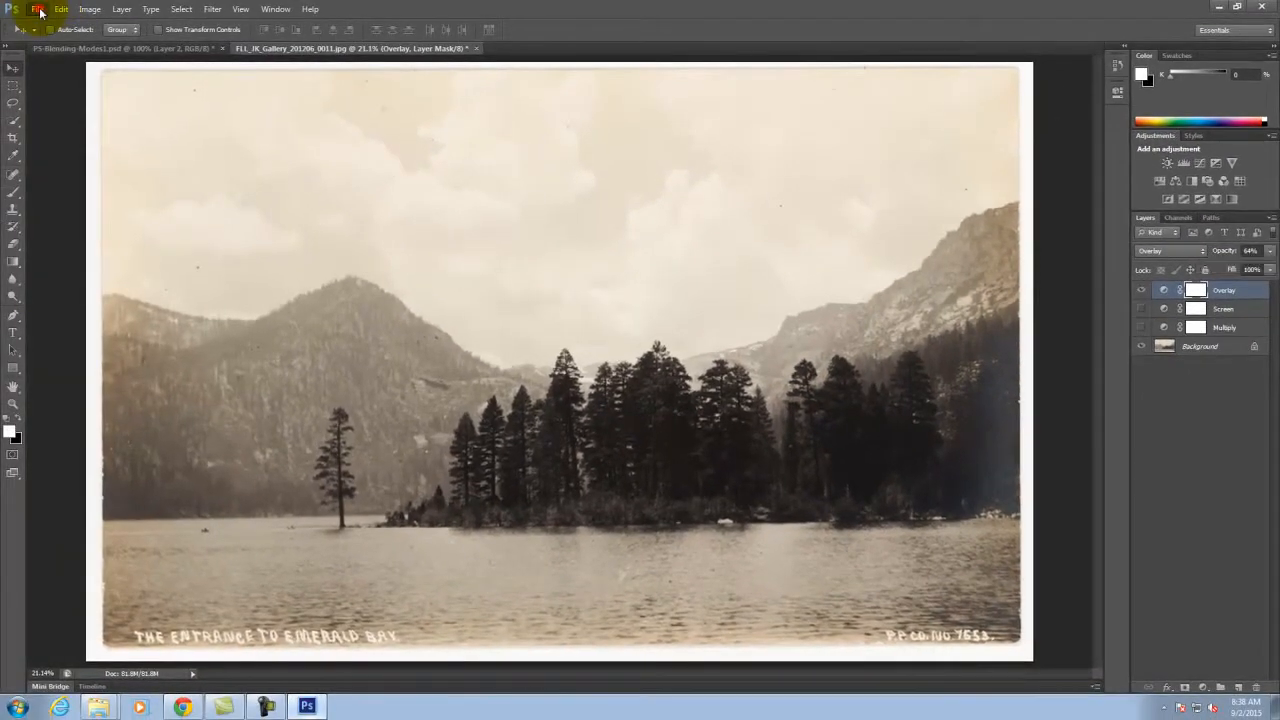
- Save the photo for web as a JPEG High image, replacing the existing FLL_JK_Gallery_201206_0011_overlay.jpg in the Ex106 folder
{"action": "left_click", "coordinate": [37, 9]}
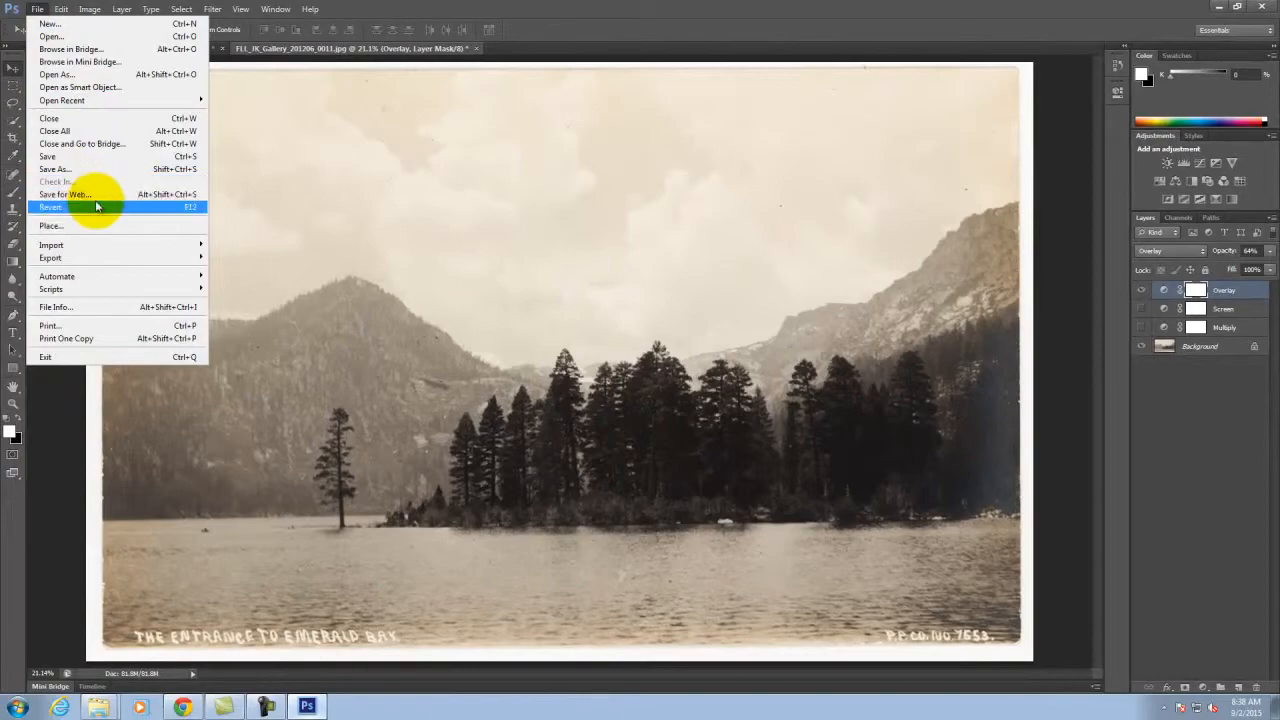
{"action": "left_click", "coordinate": [97, 198]}
{"action": "left_click", "coordinate": [705, 400]}
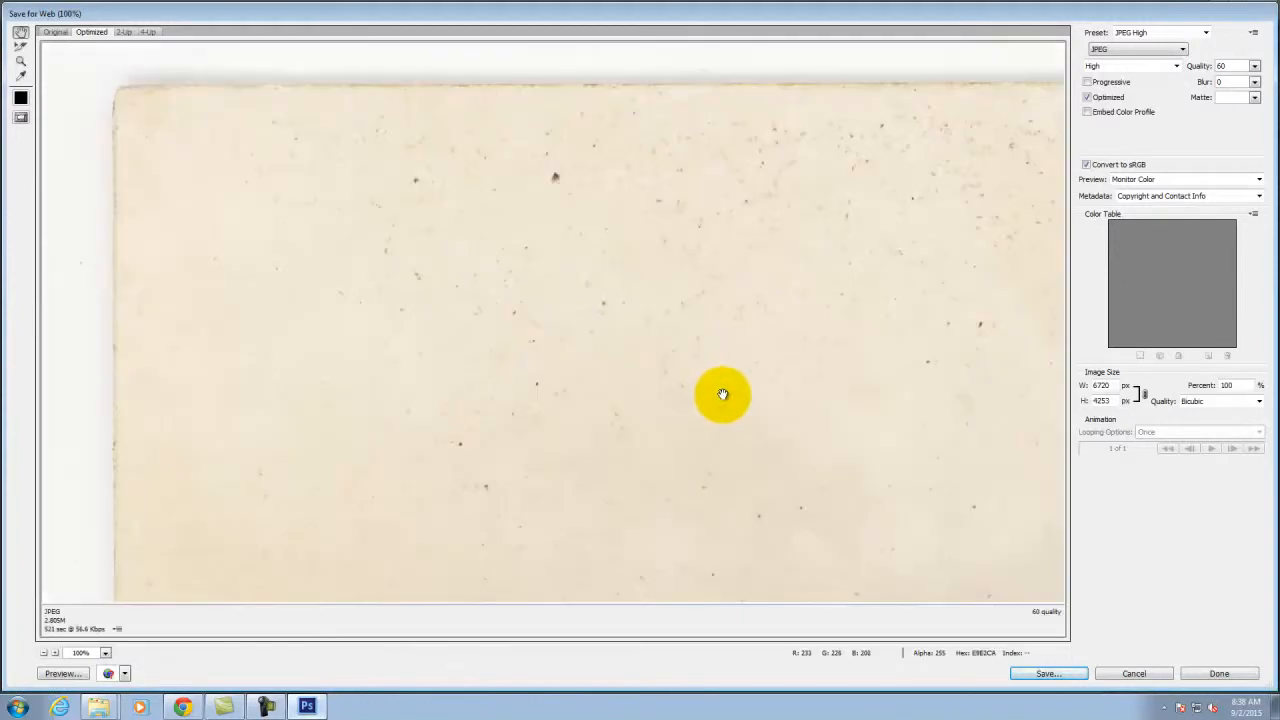
{"action": "key", "text": "ctrl+0"}
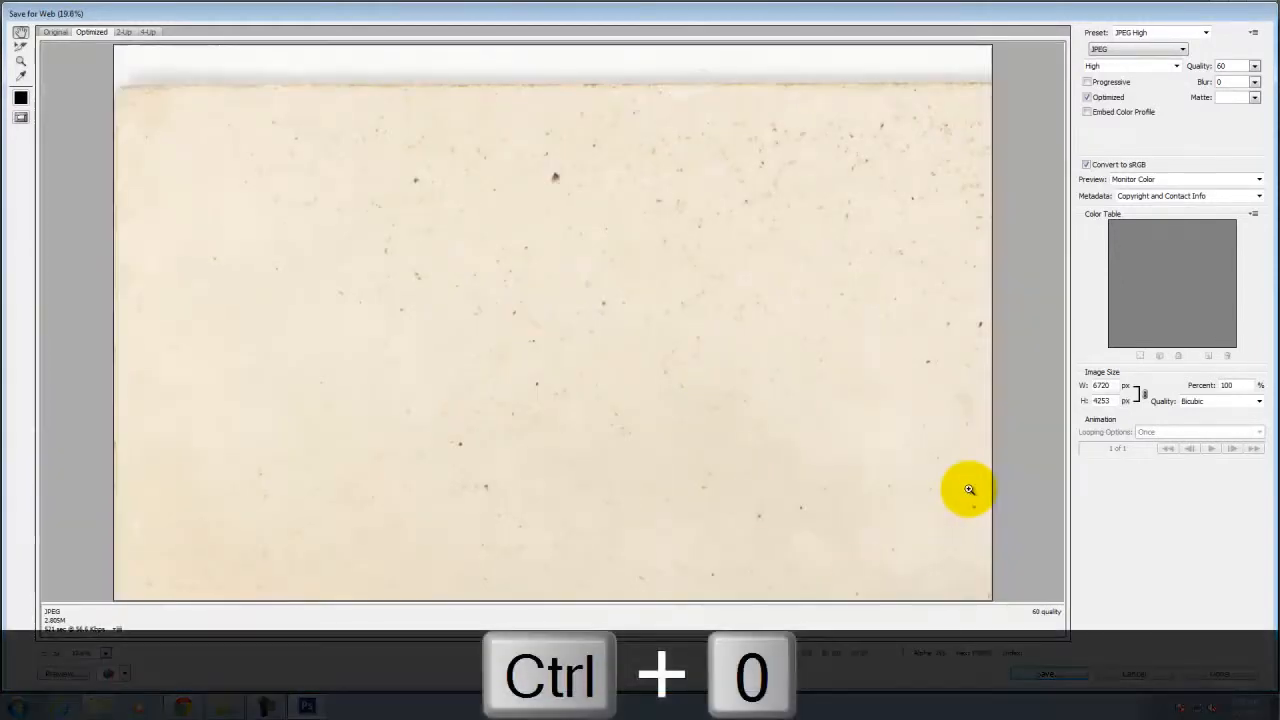
{"action": "left_click", "coordinate": [1048, 673]}
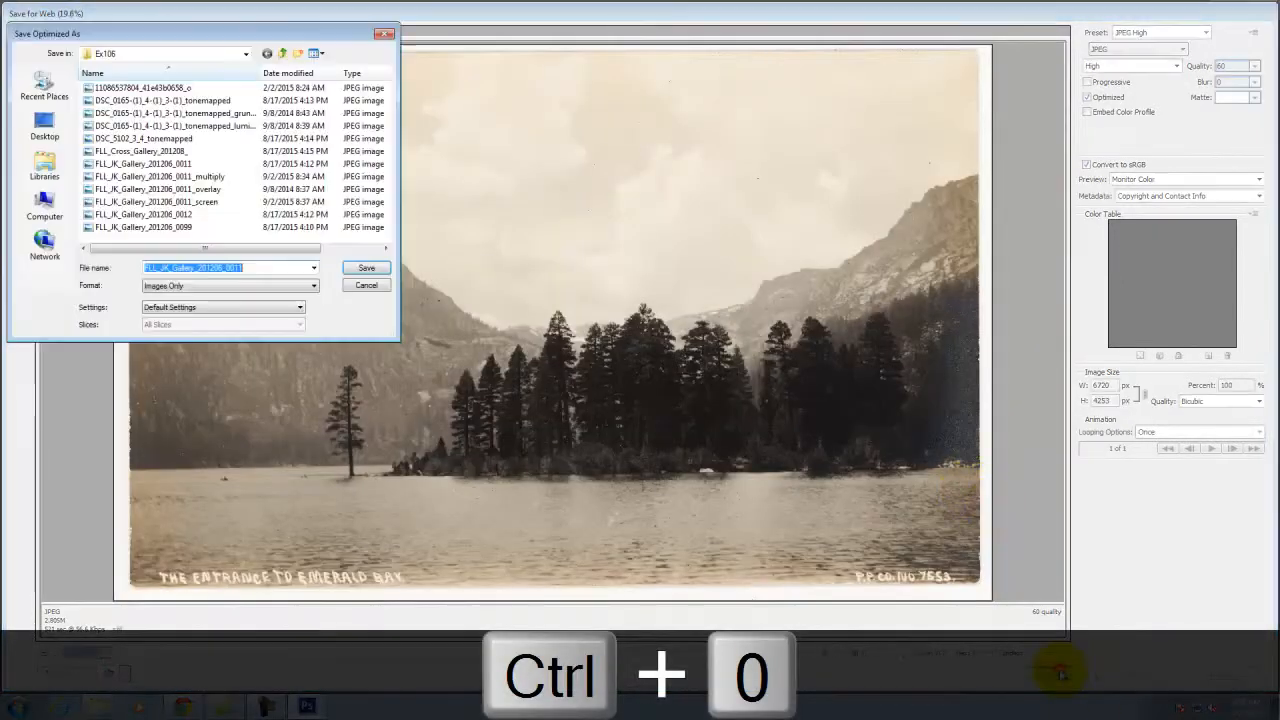
{"action": "left_click", "coordinate": [200, 189]}
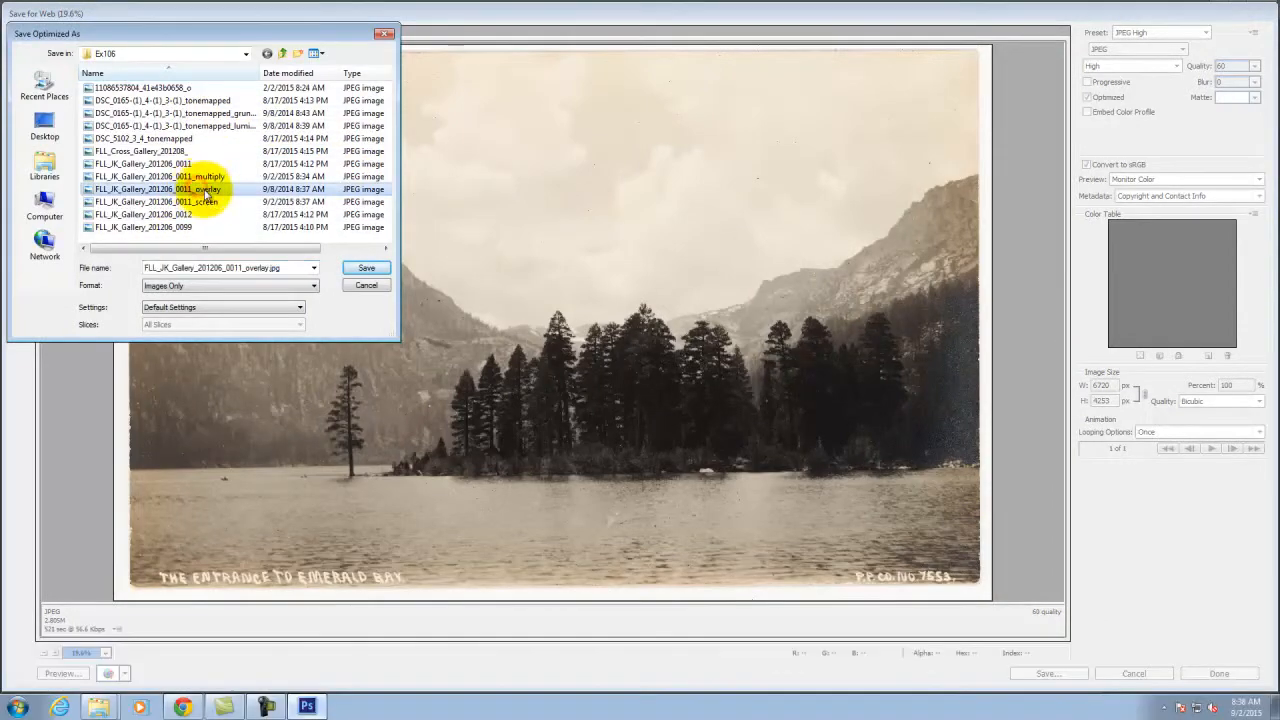
{"action": "left_click", "coordinate": [366, 268]}
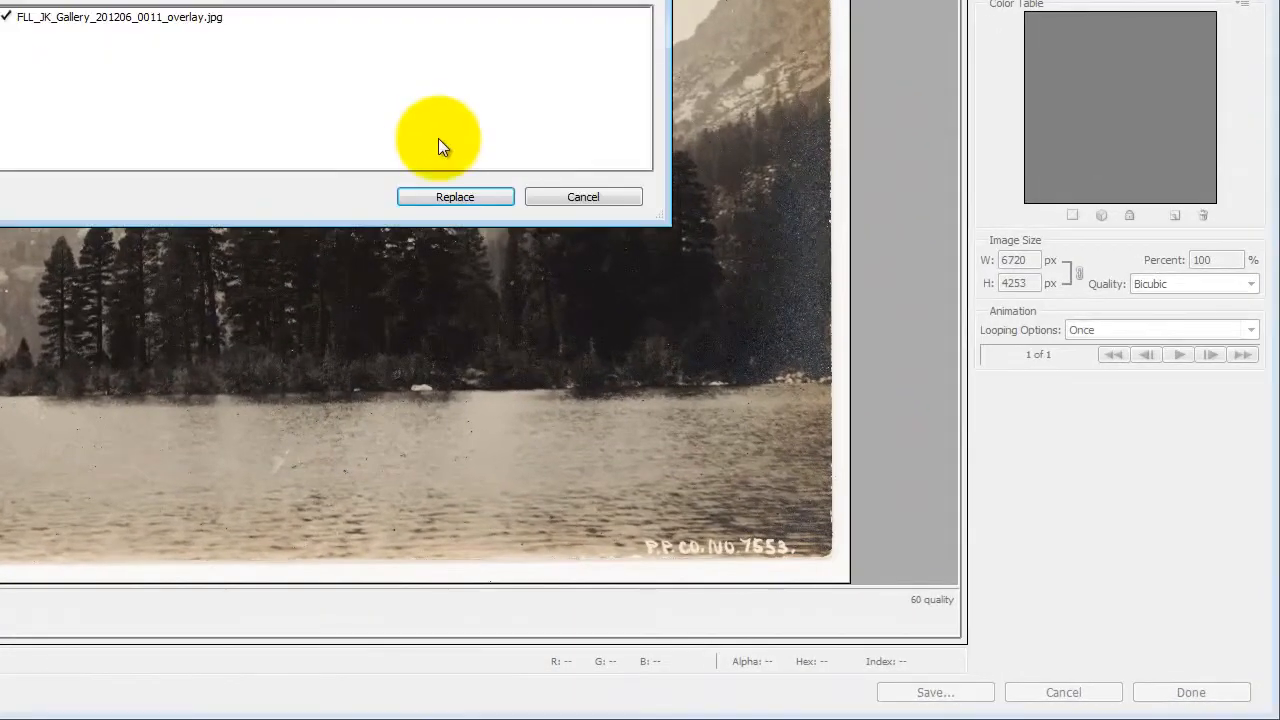
{"action": "left_click", "coordinate": [464, 200]}
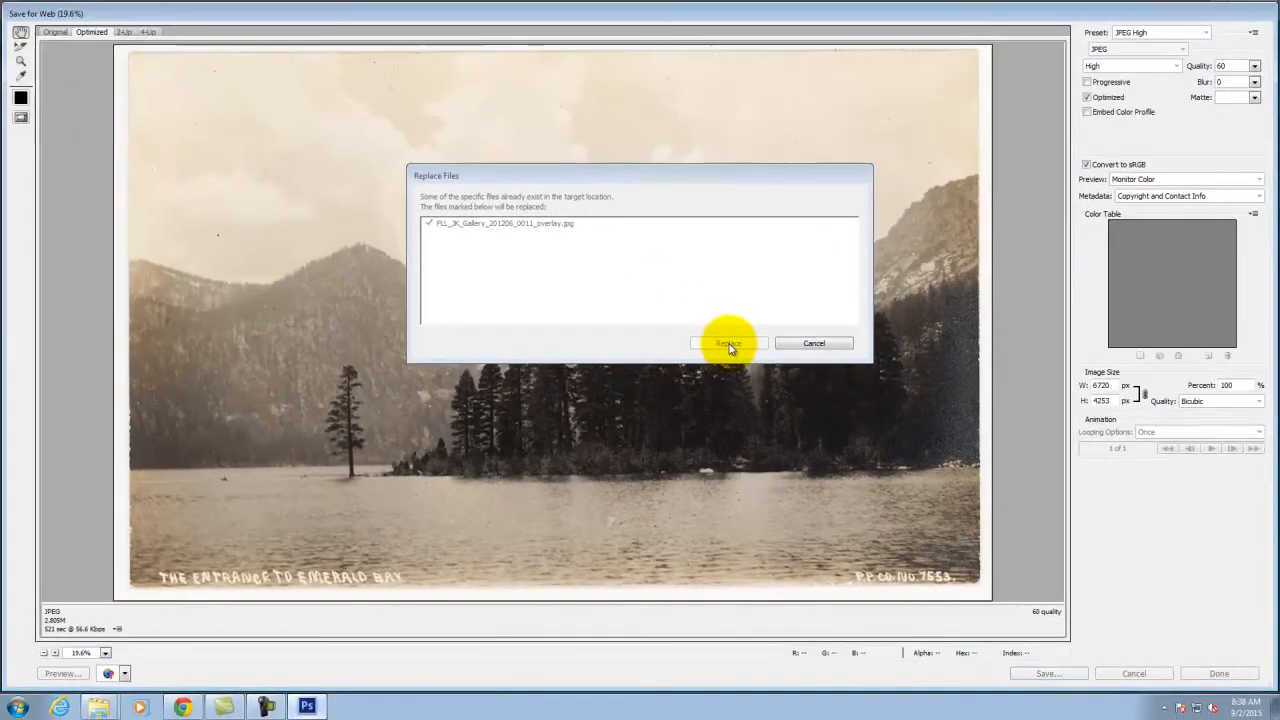
{"action": "left_click", "coordinate": [729, 344]}
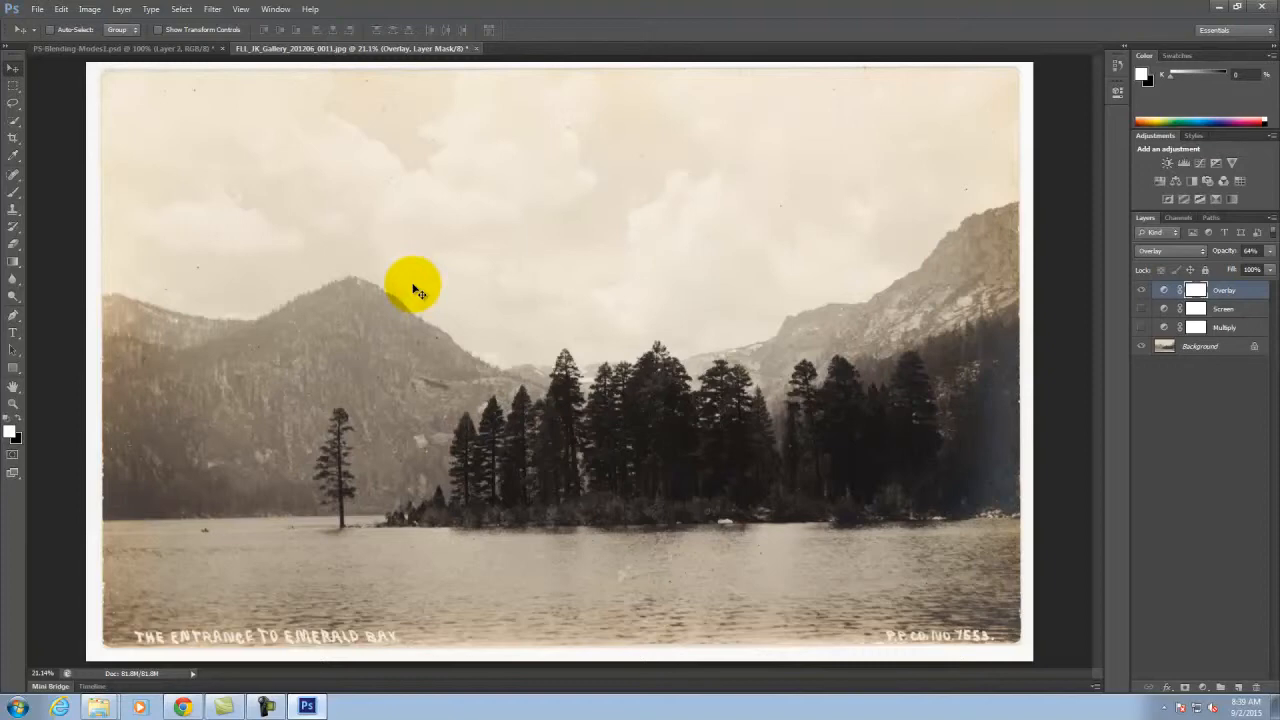
- Open the sunset photo DSC_0165-(1)_4-(1)_3-(1)_tonemapped.jpg from the Ex106 folder
{"action": "left_click", "coordinate": [38, 9]}
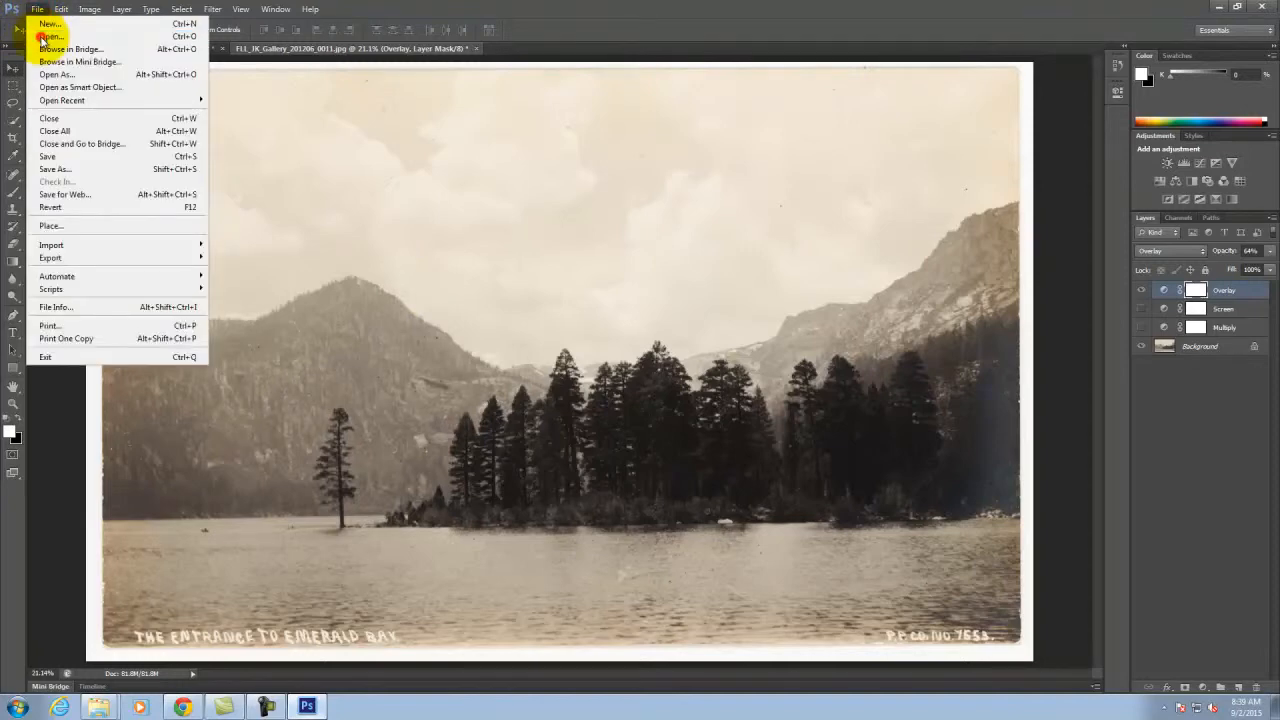
{"action": "left_click", "coordinate": [45, 36]}
{"action": "left_click", "coordinate": [650, 206]}
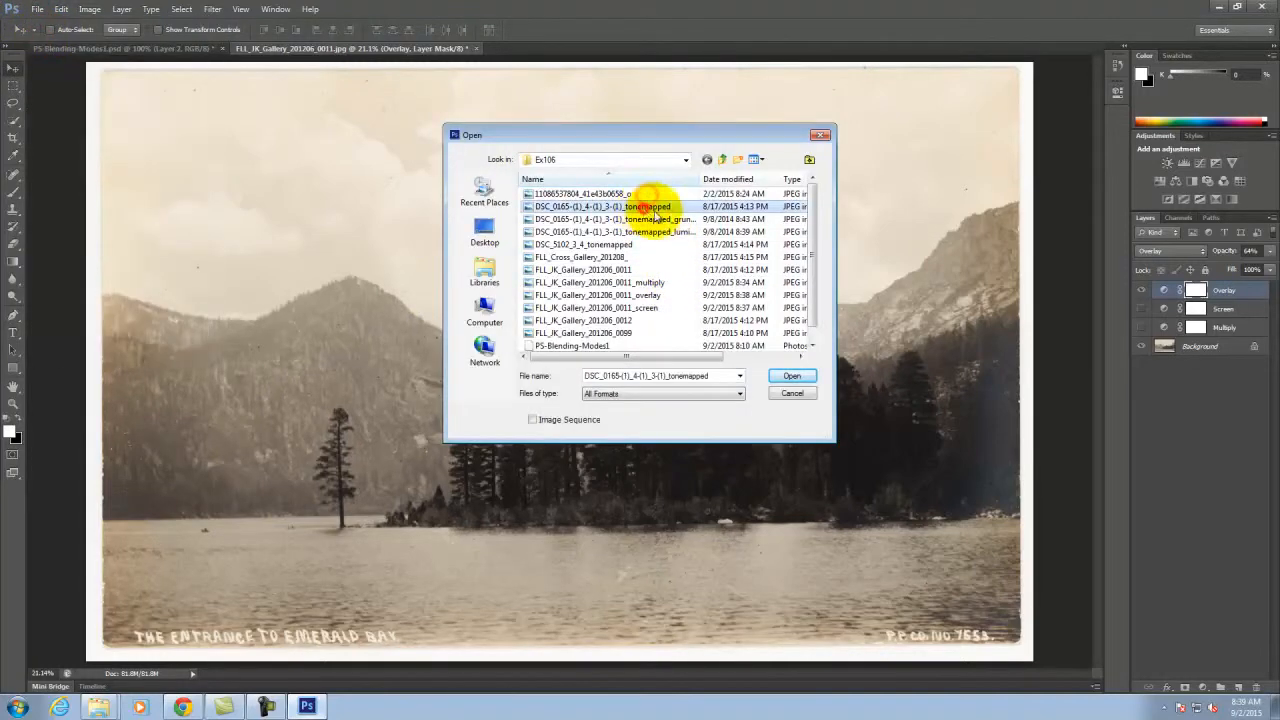
{"action": "left_click", "coordinate": [789, 375]}
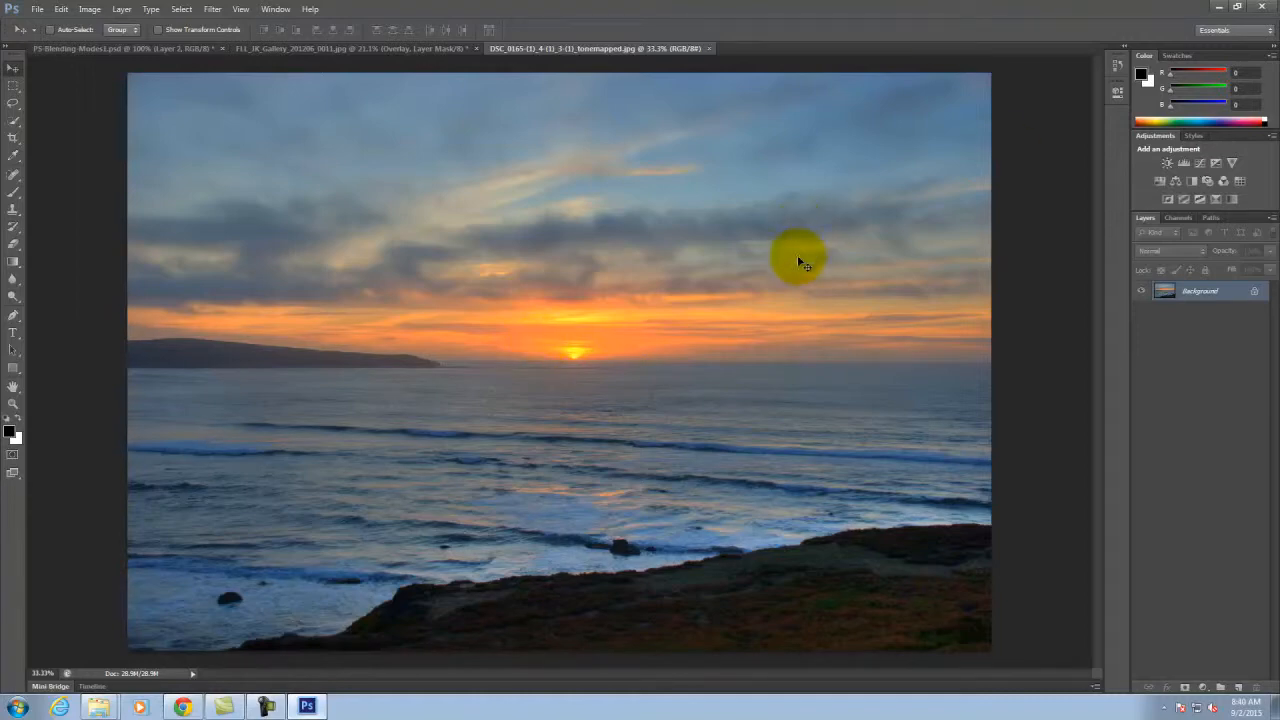
- Add a new Curves adjustment layer above the sunset photo's background, keeping the default name, Normal mode and 100% opacity
{"action": "left_click", "coordinate": [121, 9]}
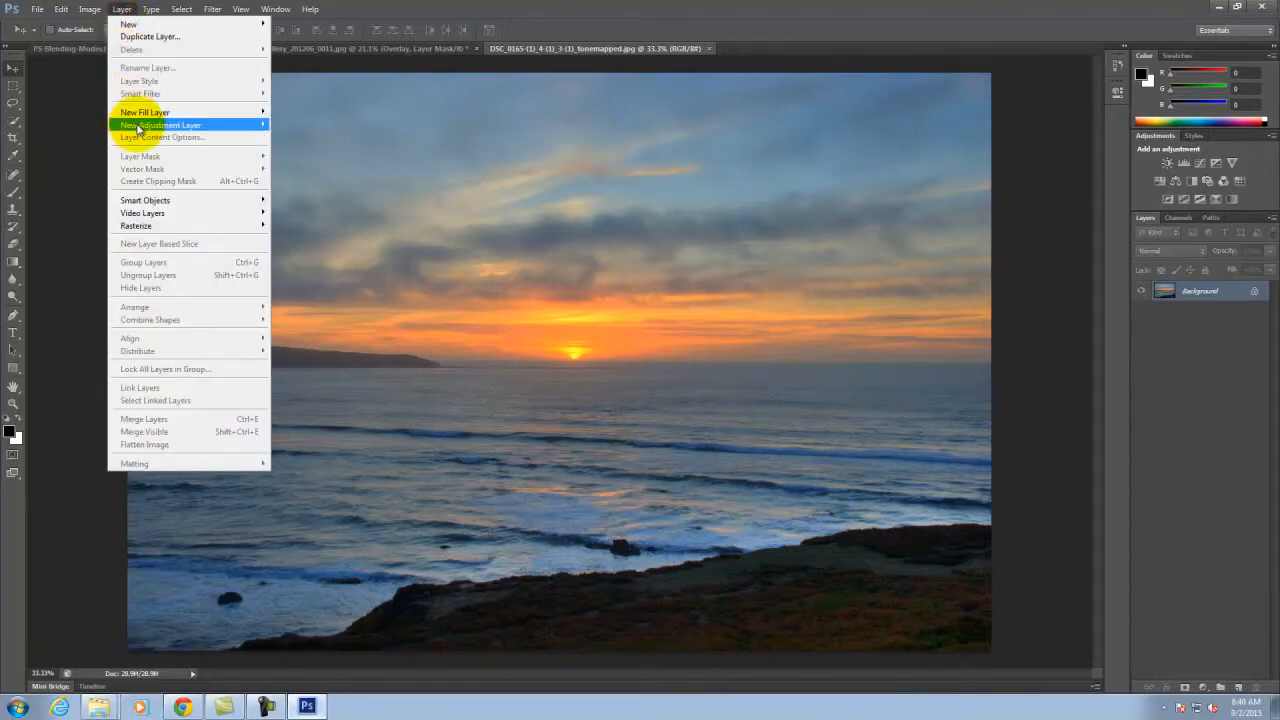
{"action": "mouse_move", "coordinate": [264, 124]}
{"action": "left_click", "coordinate": [296, 151]}
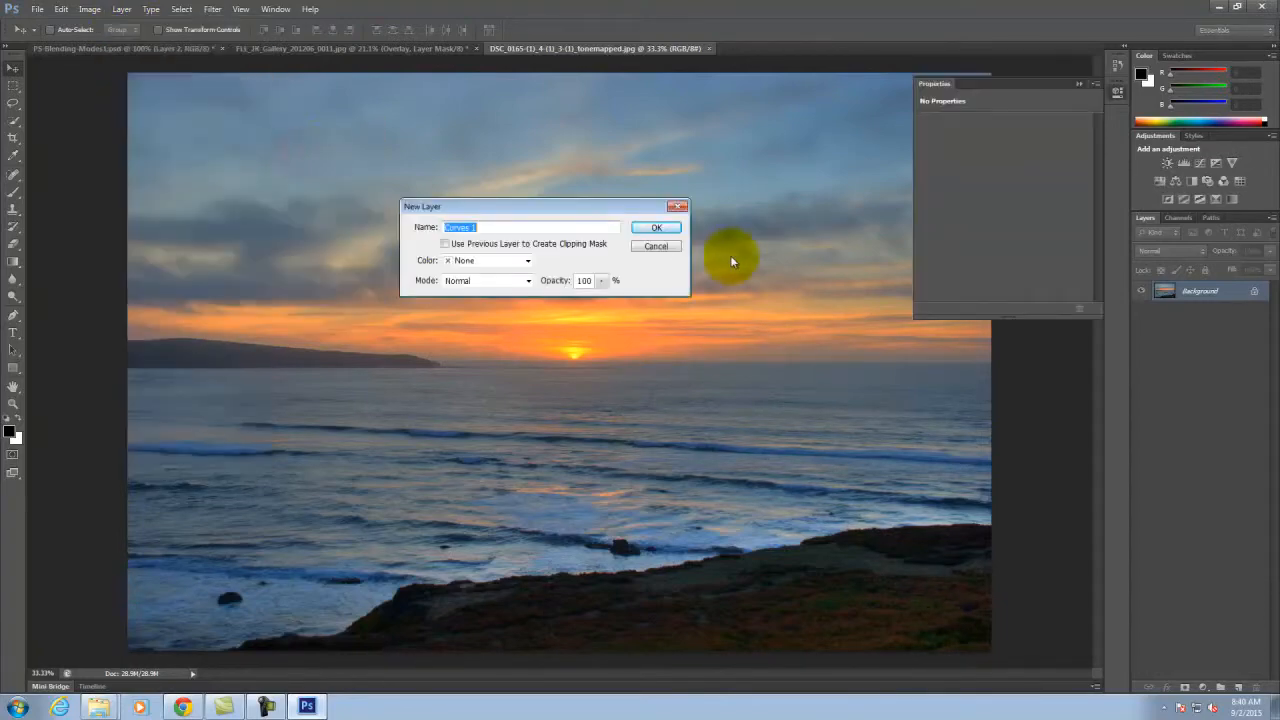
{"action": "left_click", "coordinate": [653, 224]}
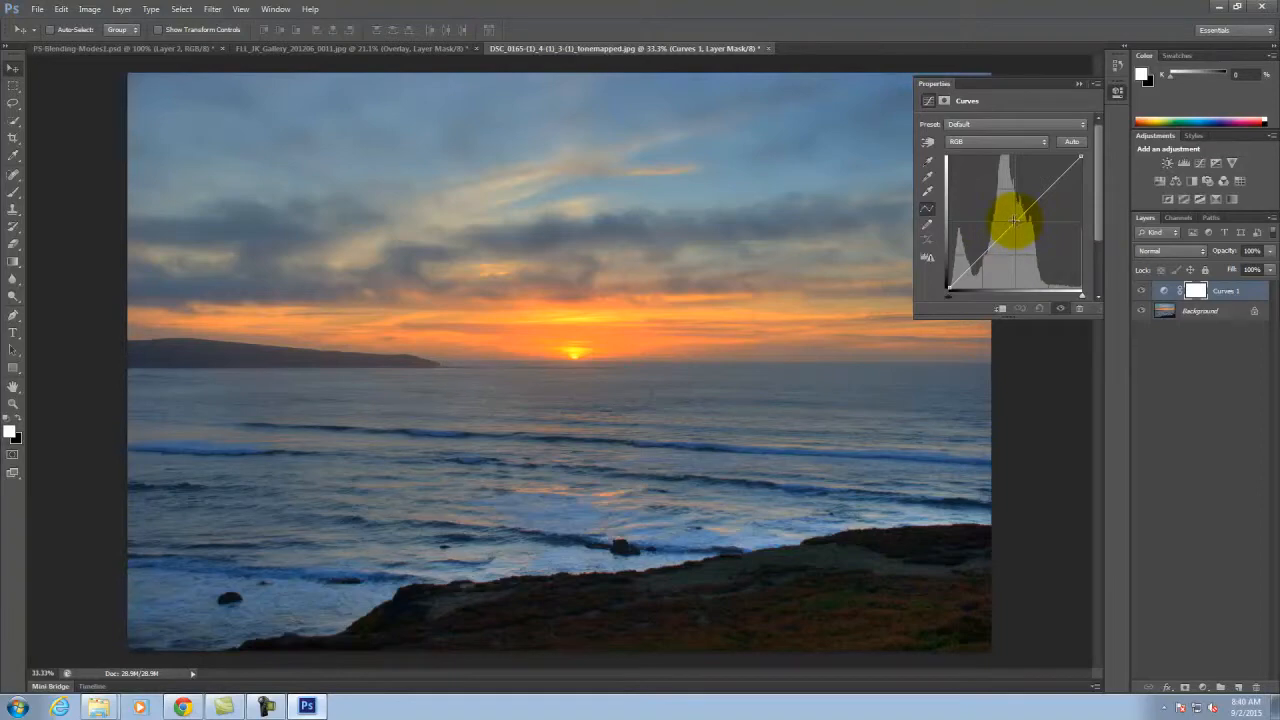
- Shape the RGB curve into a gentle S by anchoring the midpoint, raising the highlights slightly and lowering the shadows slightly
{"action": "left_click", "coordinate": [1014, 219]}
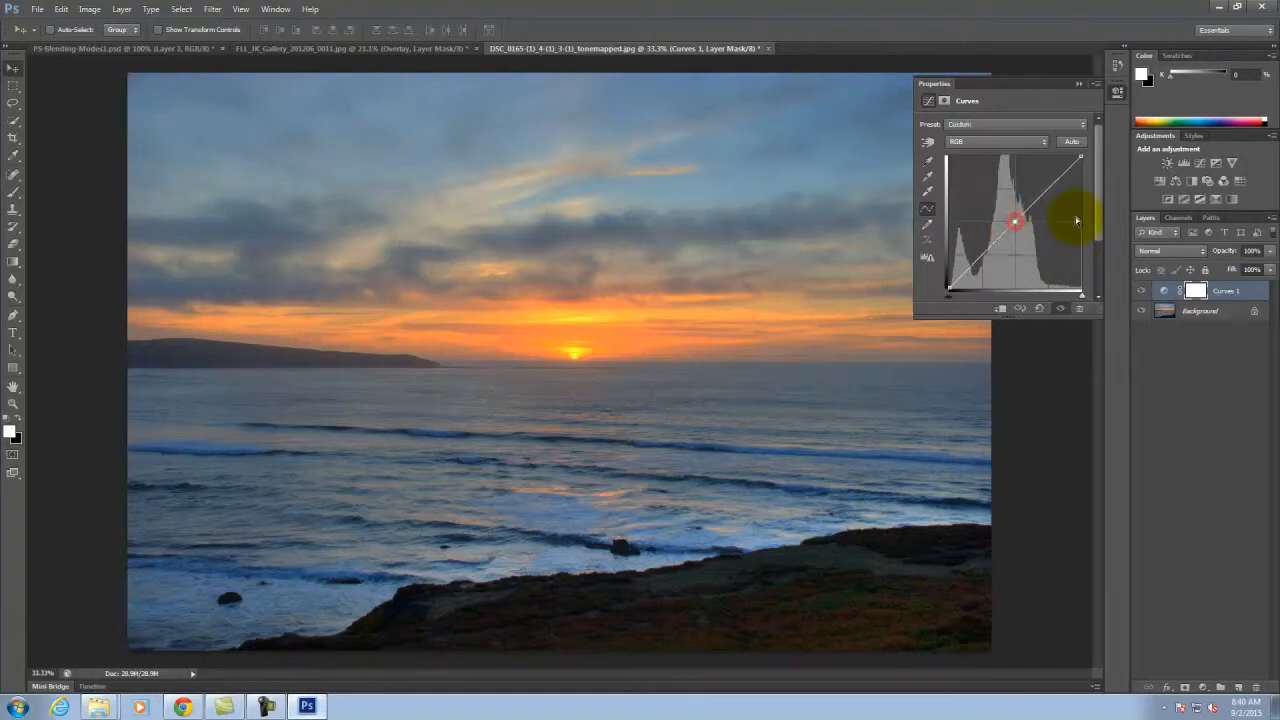
{"action": "left_click", "coordinate": [1046, 188]}
{"action": "left_click_drag", "start_coordinate": [1046, 188], "coordinate": [1043, 184]}
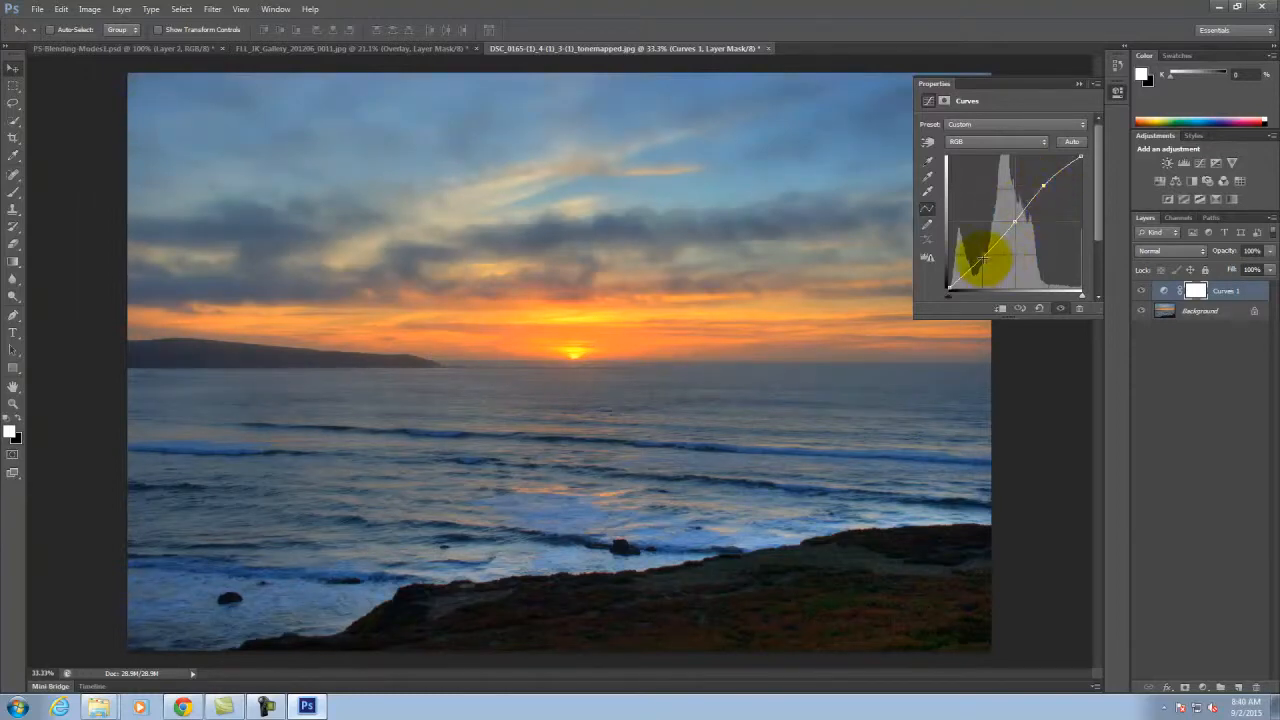
{"action": "left_click_drag", "start_coordinate": [986, 251], "coordinate": [985, 258]}
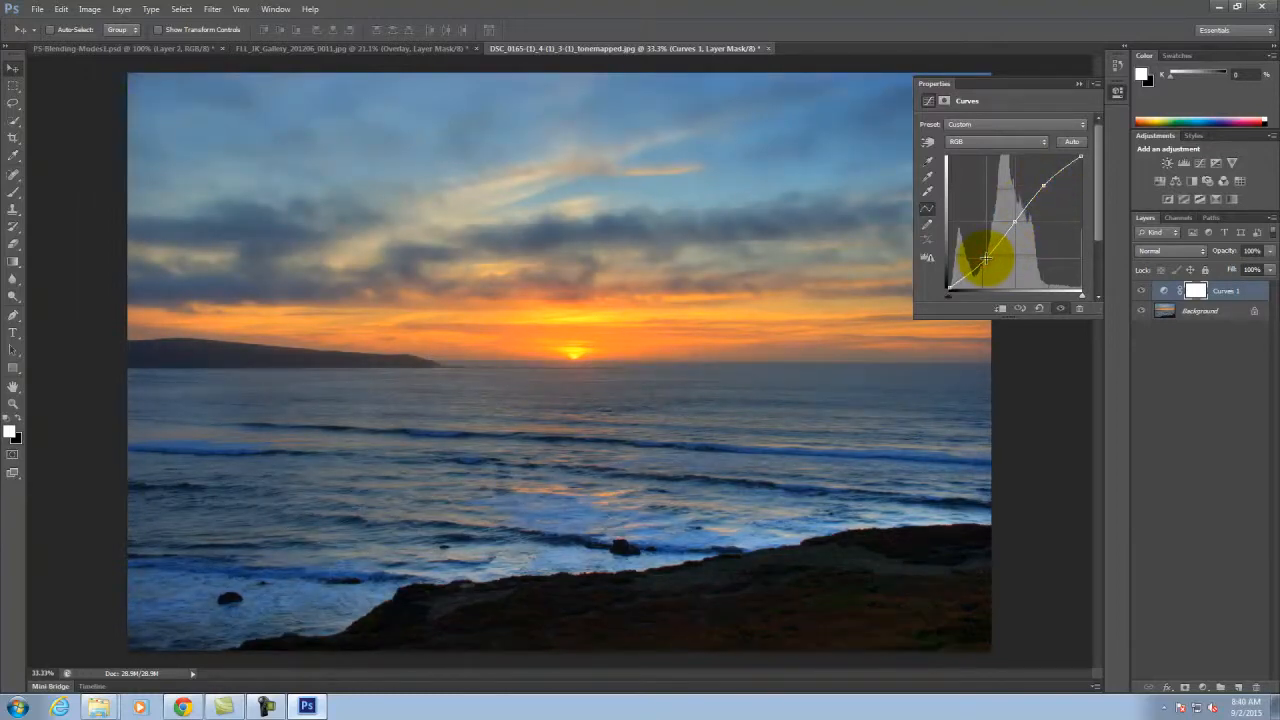
{"action": "left_click", "coordinate": [1079, 83]}
- Compare the sunset photo with and without the Curves 1 layer and set that layer's blending mode to Luminosity
{"action": "left_click", "coordinate": [1140, 293]}
{"action": "left_click", "coordinate": [1140, 293]}
{"action": "left_click", "coordinate": [1140, 293]}
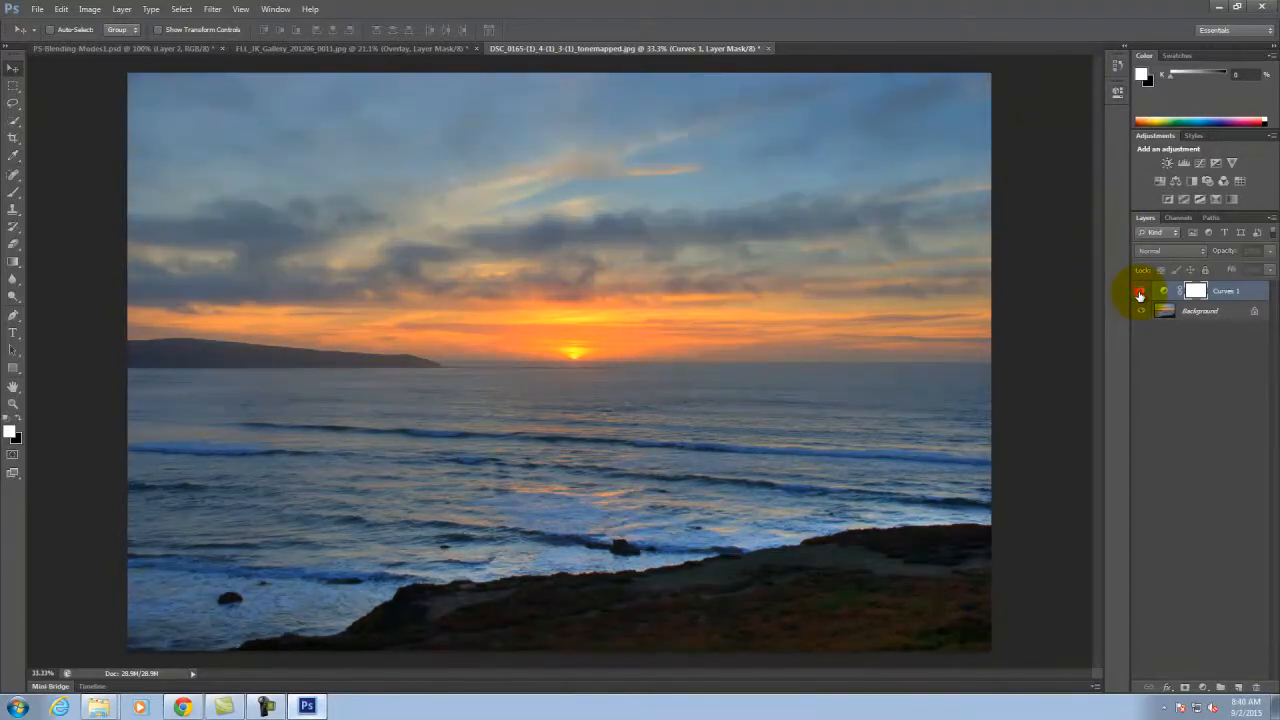
{"action": "left_click", "coordinate": [1140, 293]}
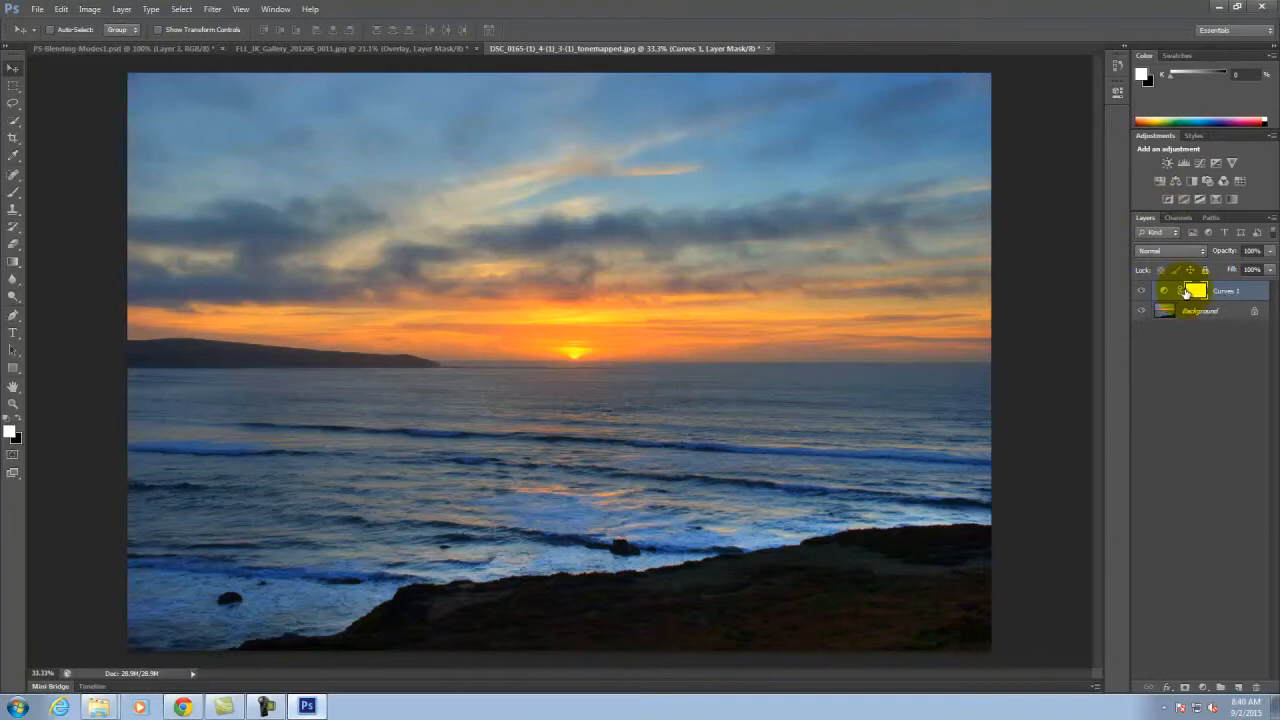
{"action": "left_click", "coordinate": [1162, 254]}
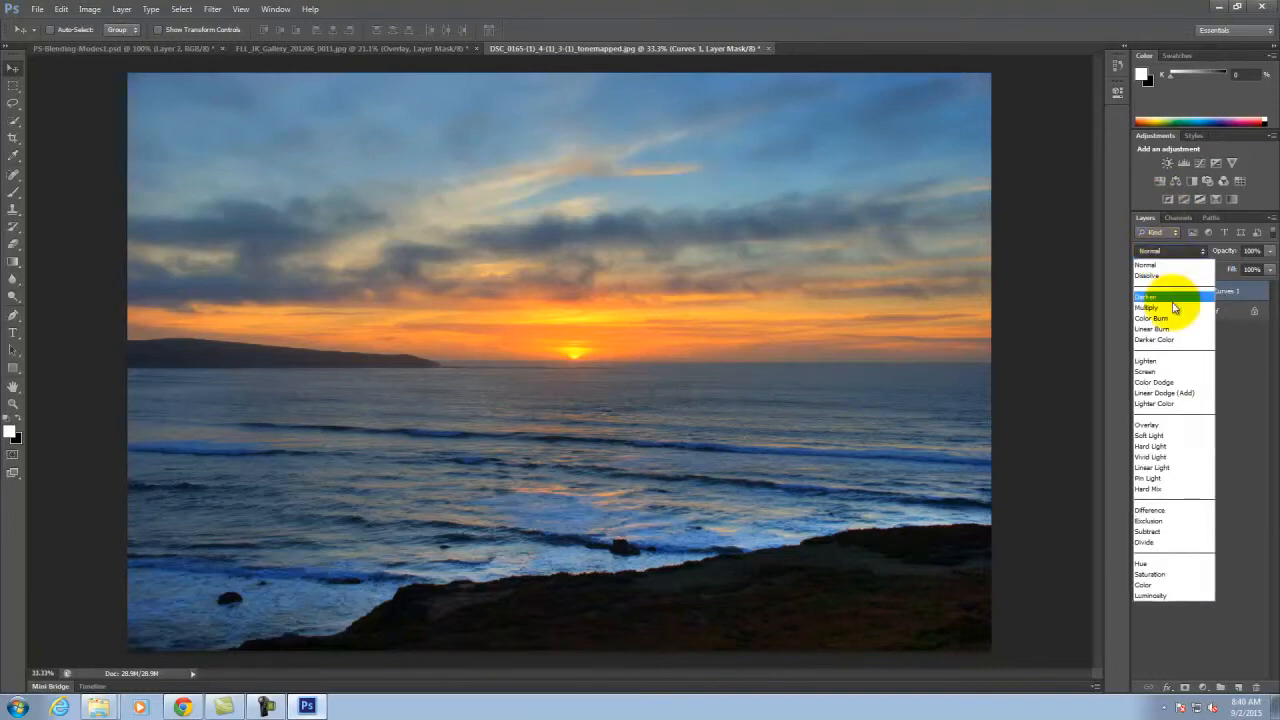
{"action": "left_click", "coordinate": [1177, 597]}
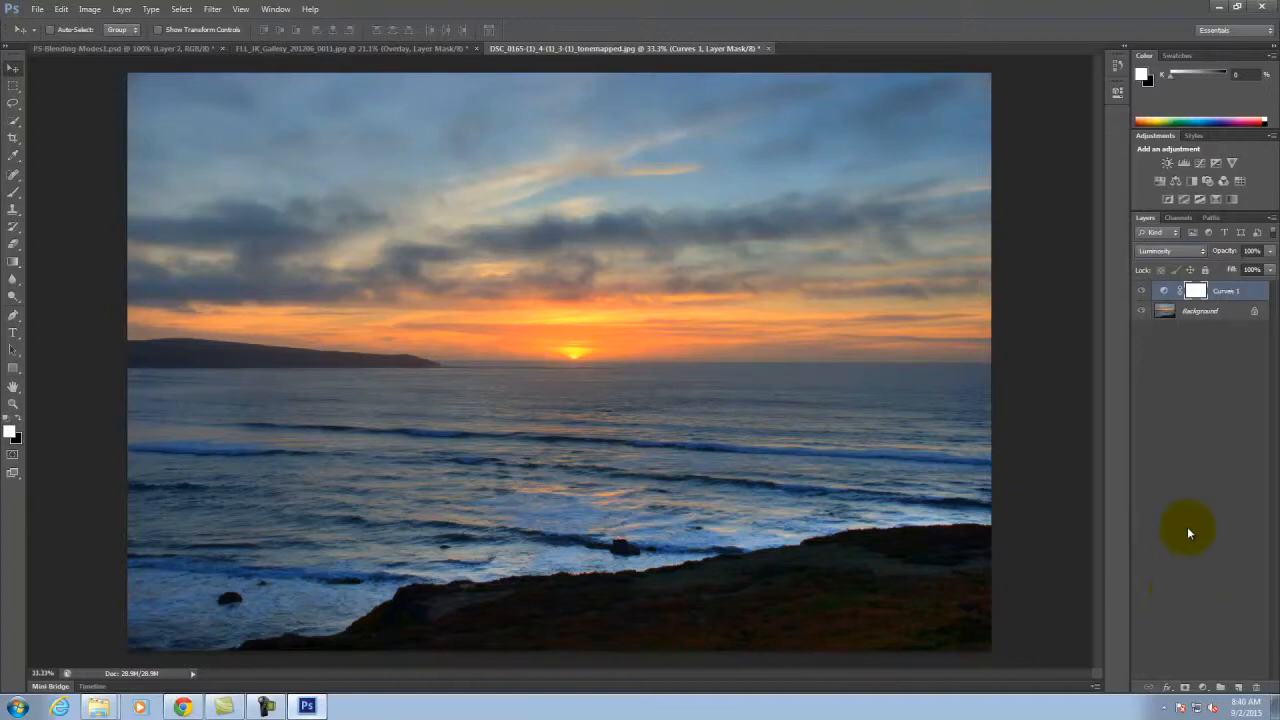
- Compare the colours of the sunset photo with the Luminosity Curves 1 layer hidden and shown, leaving the layer visible
{"action": "left_click", "coordinate": [1140, 292]}
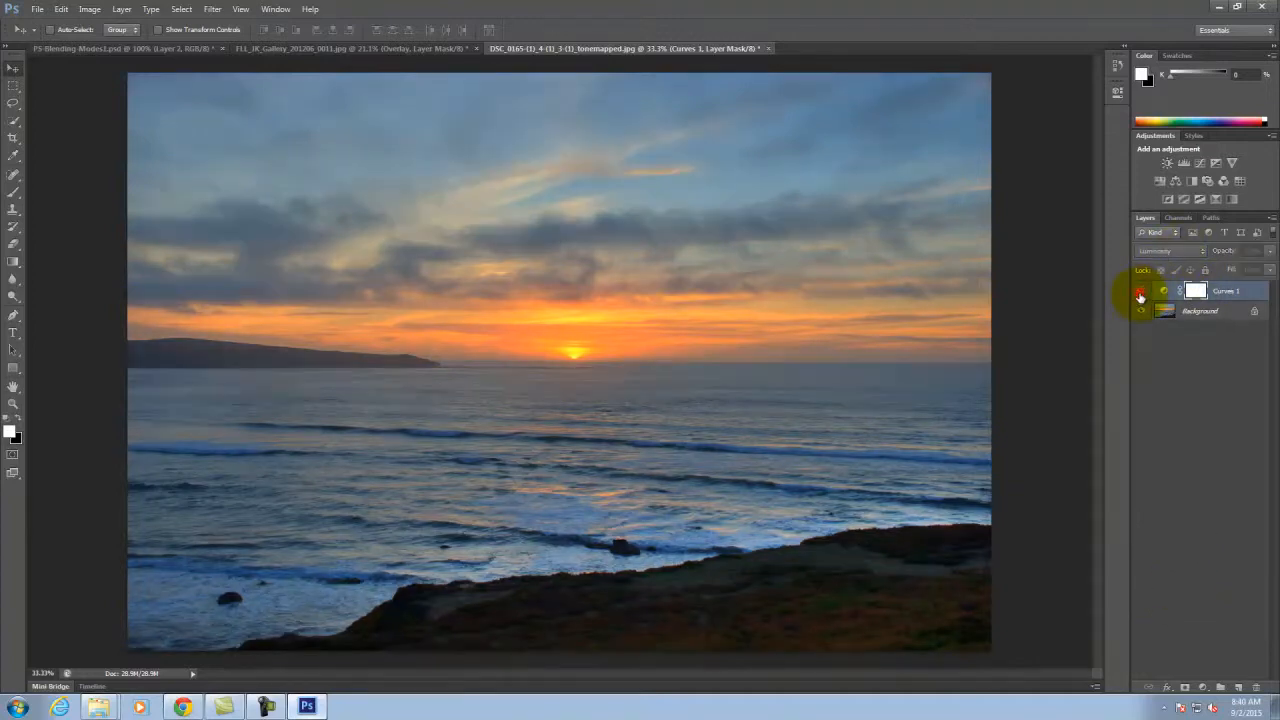
{"action": "left_click", "coordinate": [1140, 292]}
{"action": "left_click", "coordinate": [1140, 292]}
{"action": "left_click", "coordinate": [1140, 292]}
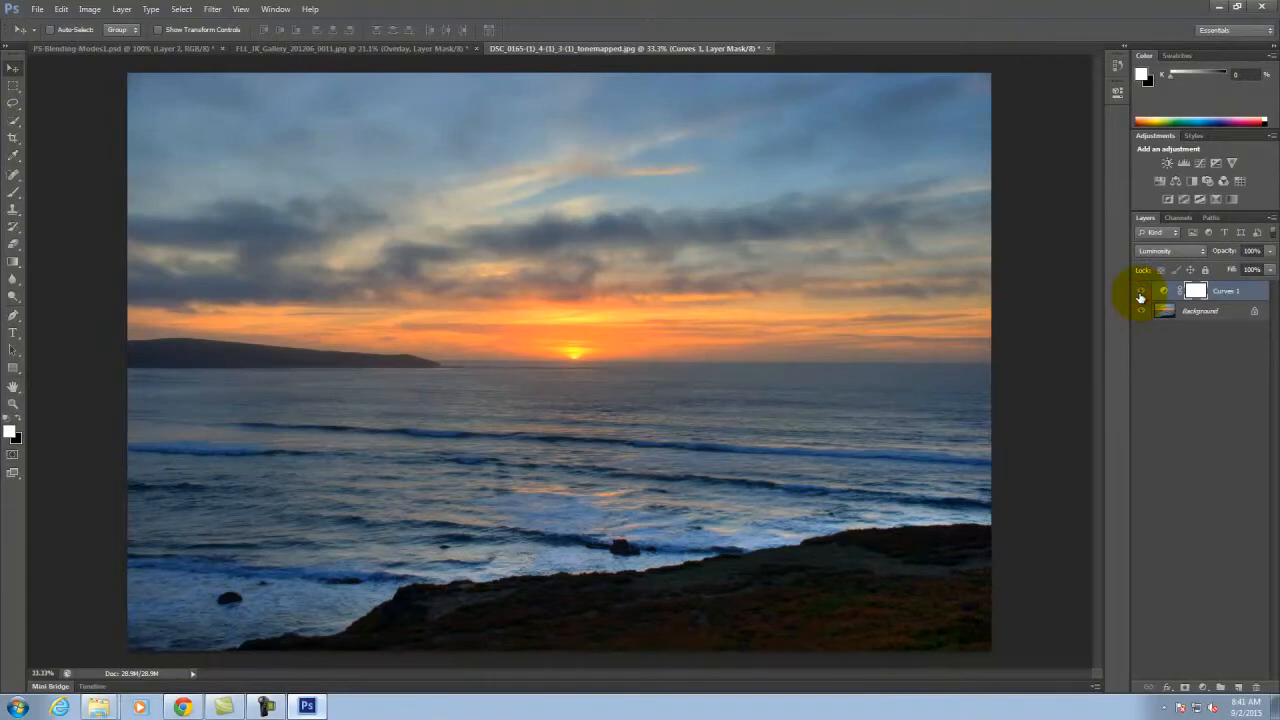
{"action": "left_click", "coordinate": [1140, 295]}
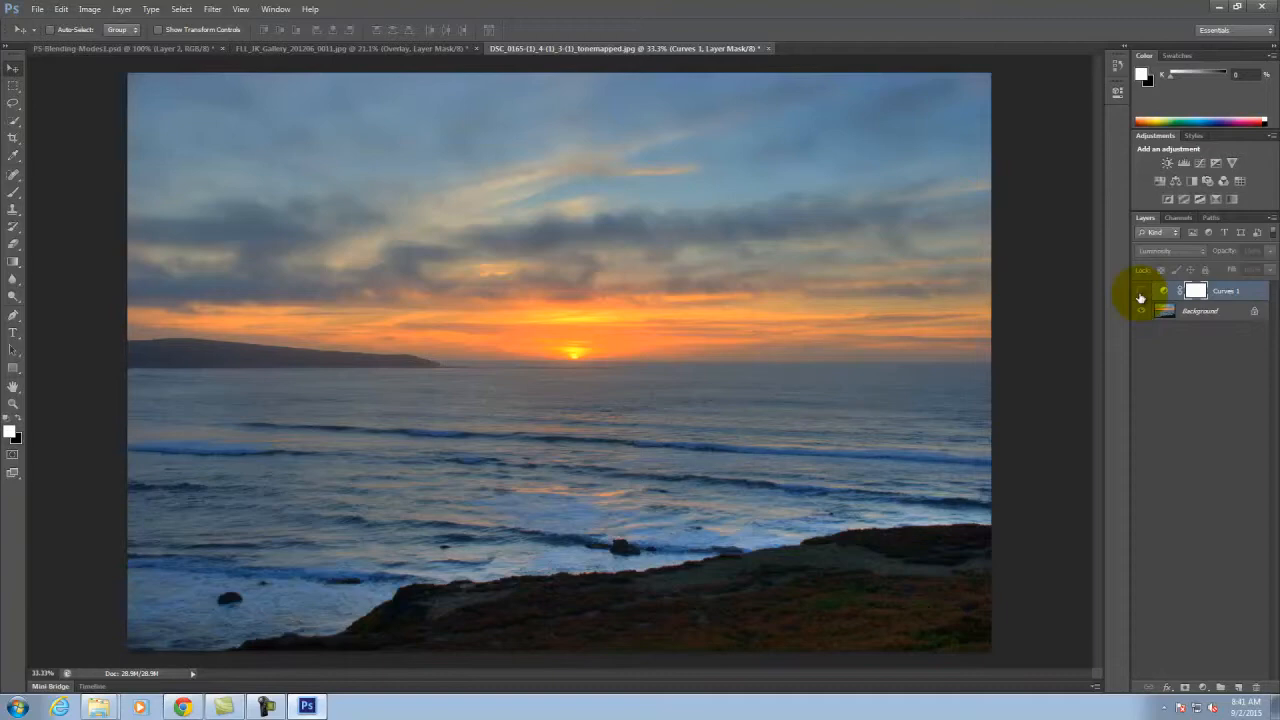
{"action": "left_click", "coordinate": [1140, 294]}
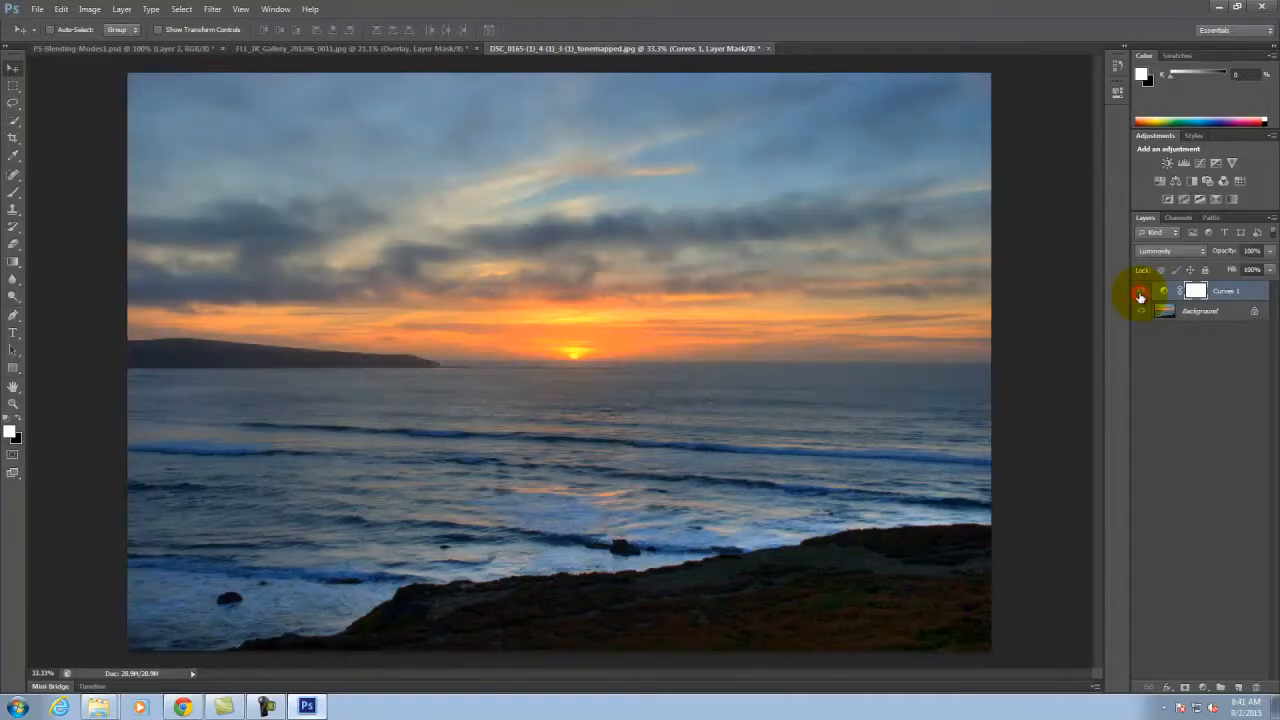
{"action": "left_click", "coordinate": [1140, 294]}
{"action": "left_click", "coordinate": [1140, 294]}
{"action": "left_click", "coordinate": [1140, 294]}
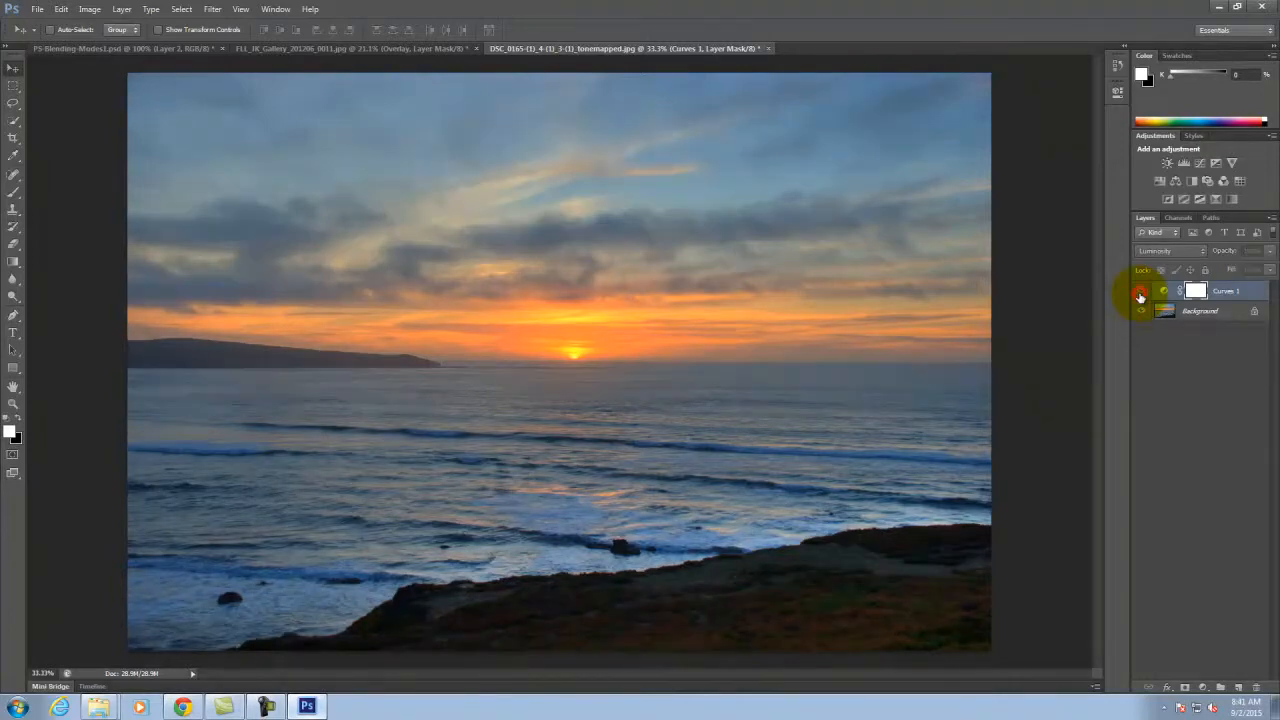
{"action": "left_click", "coordinate": [1140, 294]}
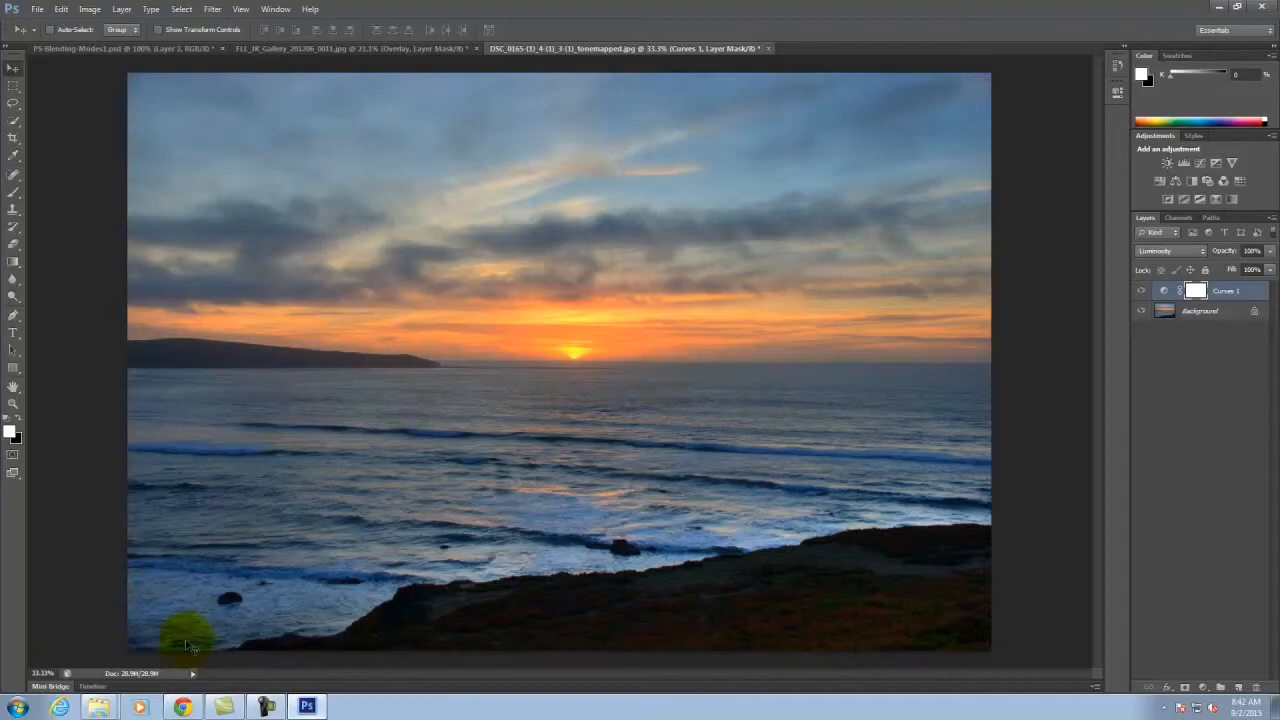
- Switch to Chrome, open images.google.com in a new tab, and search for grunge texture and browse the resulting images
{"action": "left_click", "coordinate": [182, 707]}
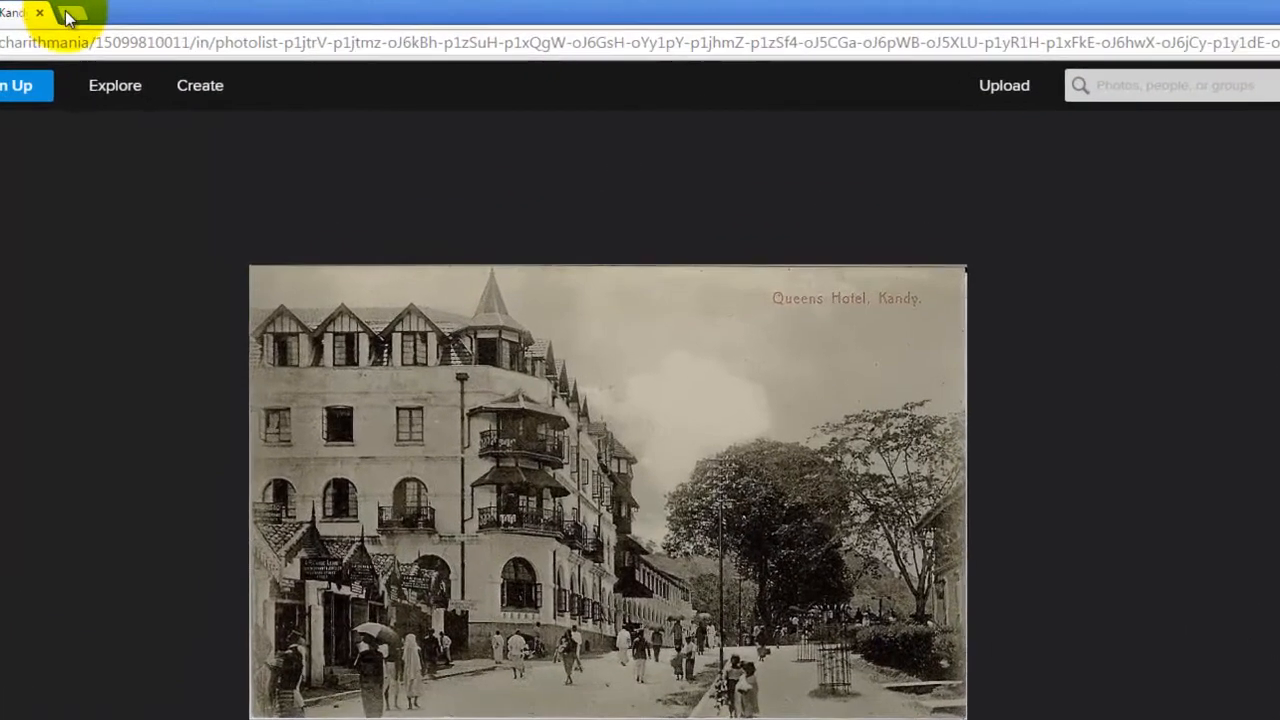
{"action": "left_click", "coordinate": [68, 17]}
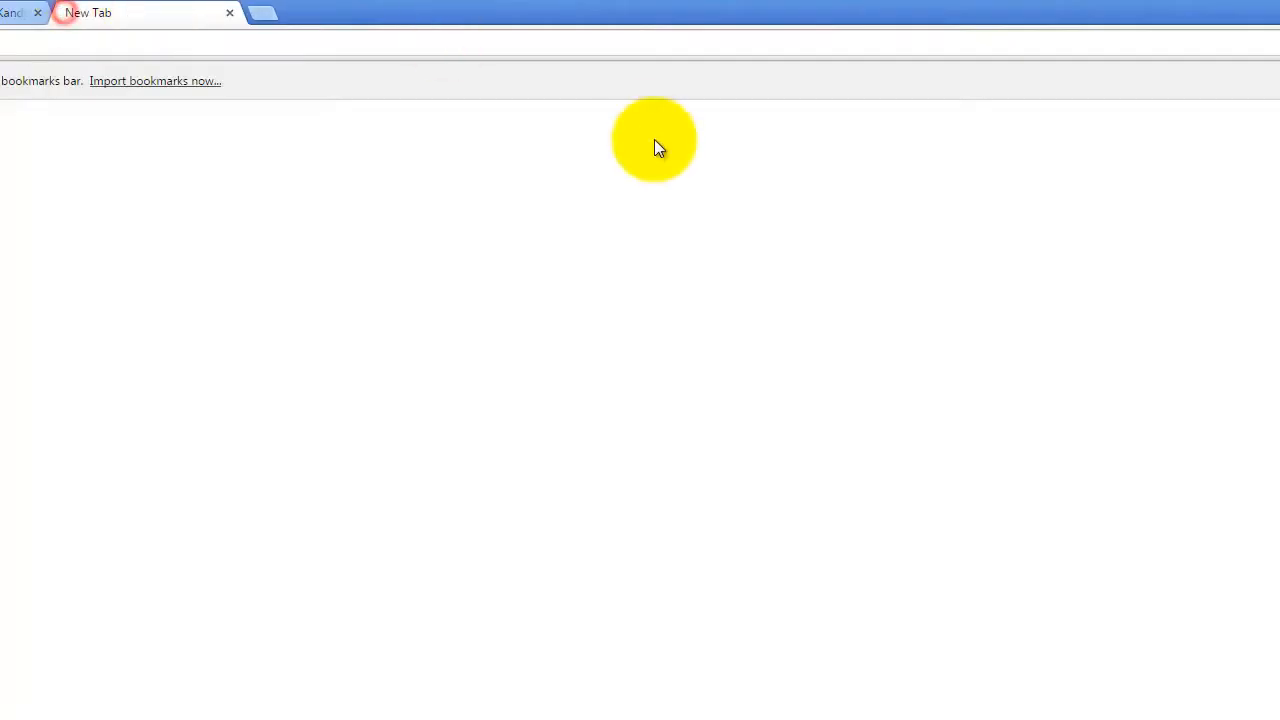
{"action": "type", "text": "images.google.com"}
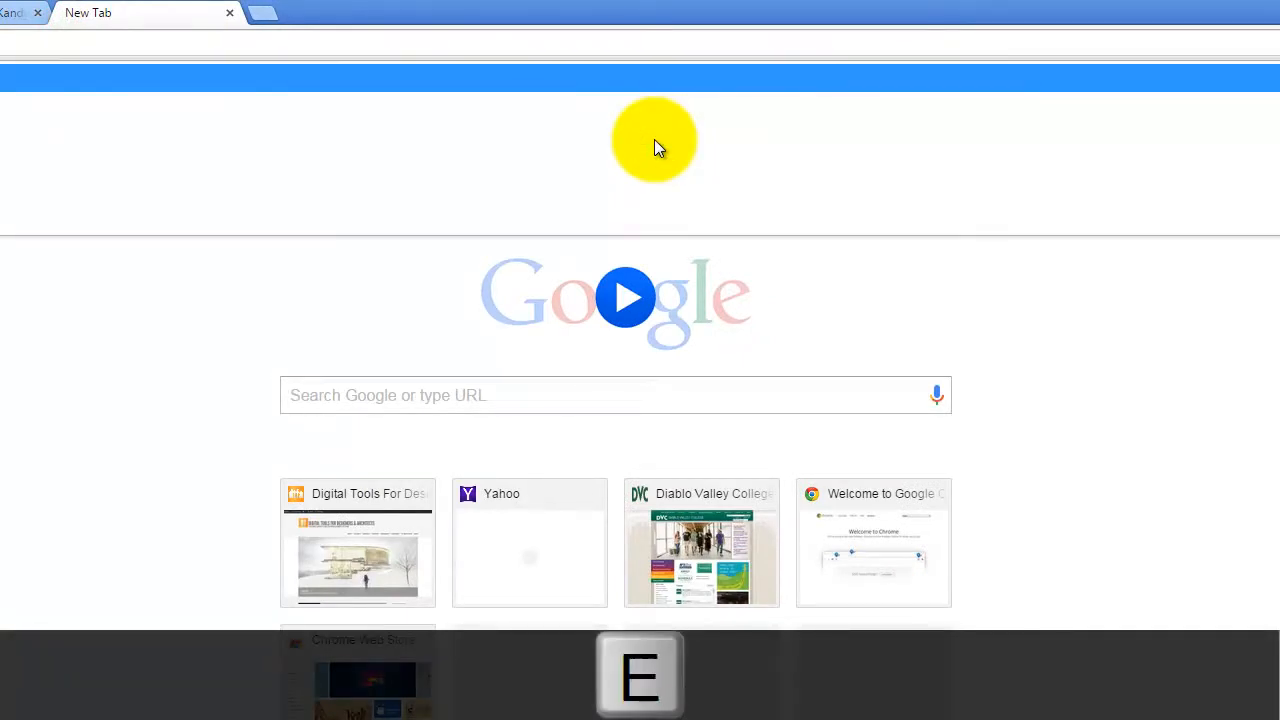
{"action": "key", "text": "Return"}
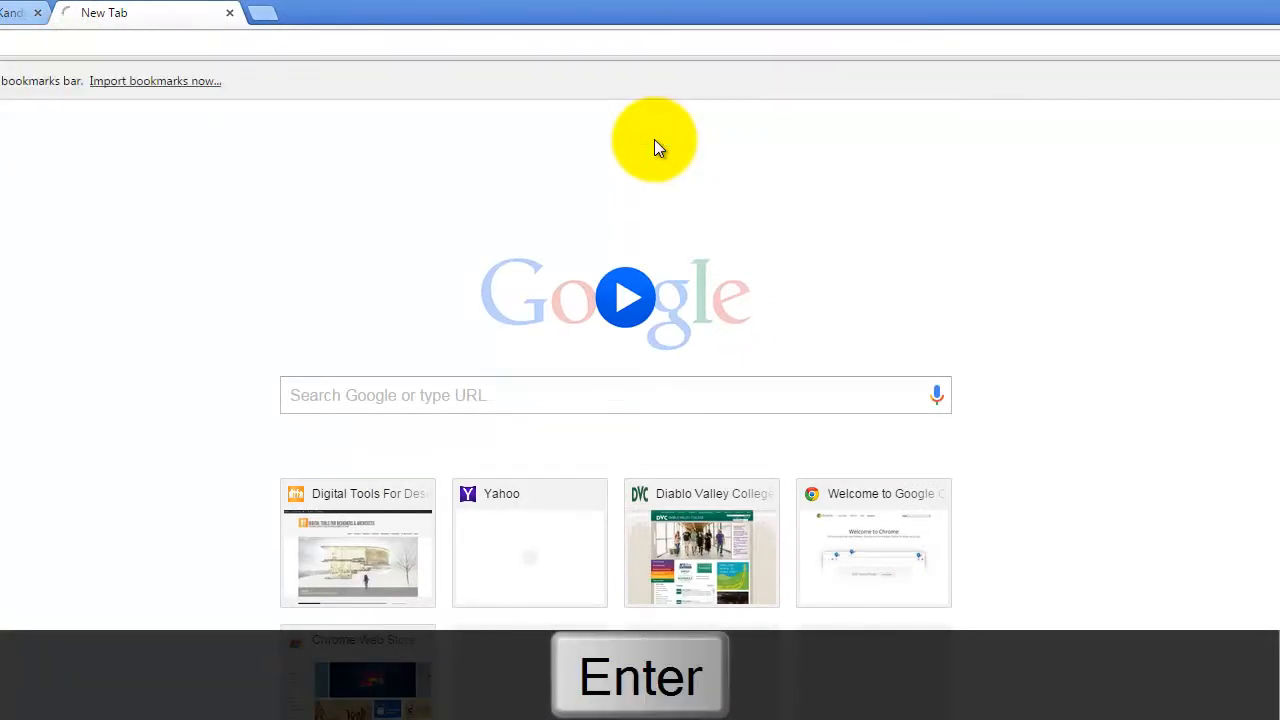
{"action": "type", "text": "grunge texture"}
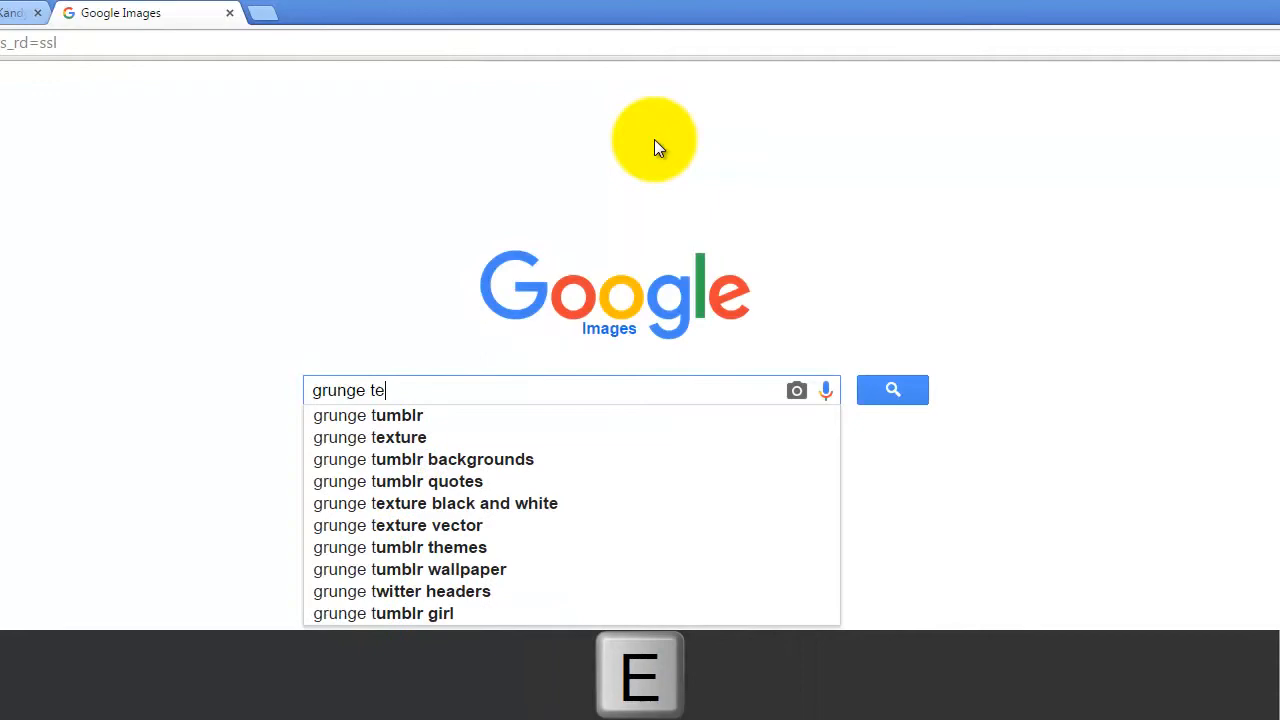
{"action": "key", "text": "Return"}
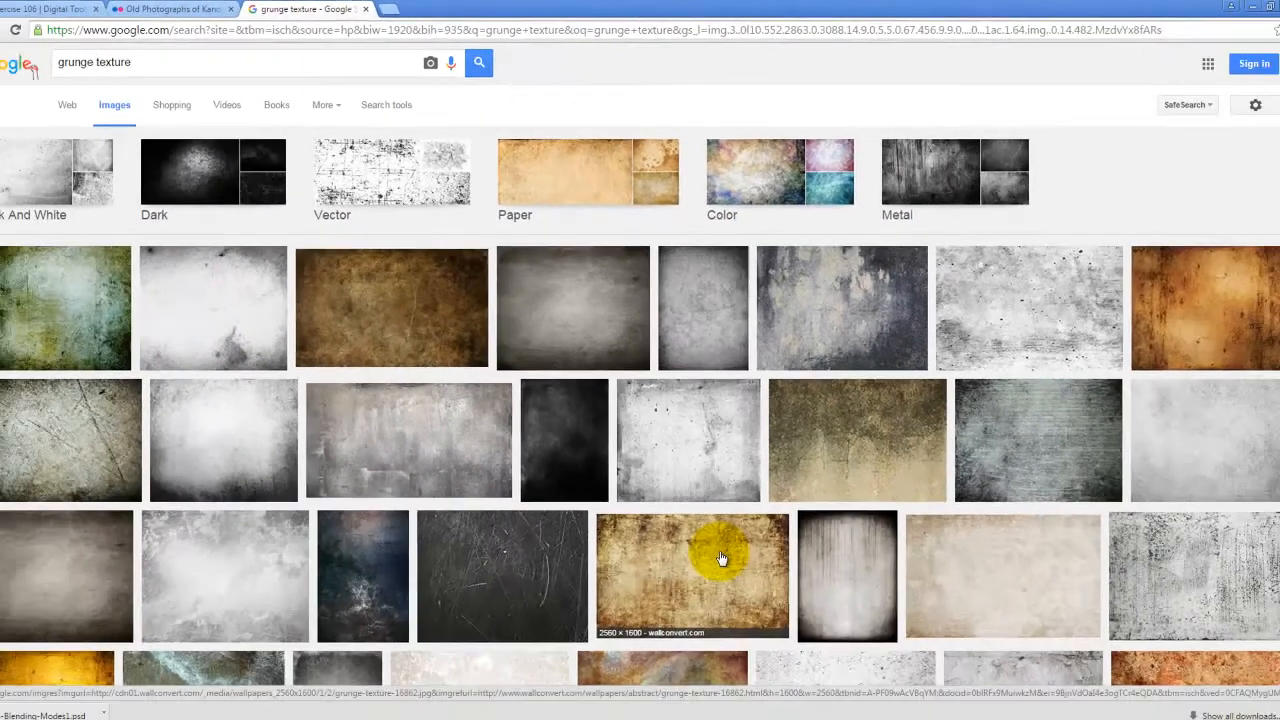
{"action": "scroll", "coordinate": [674, 639], "scroll_direction": "down", "scroll_amount": 5}
{"action": "scroll", "coordinate": [716, 428], "scroll_direction": "down", "scroll_amount": 1}
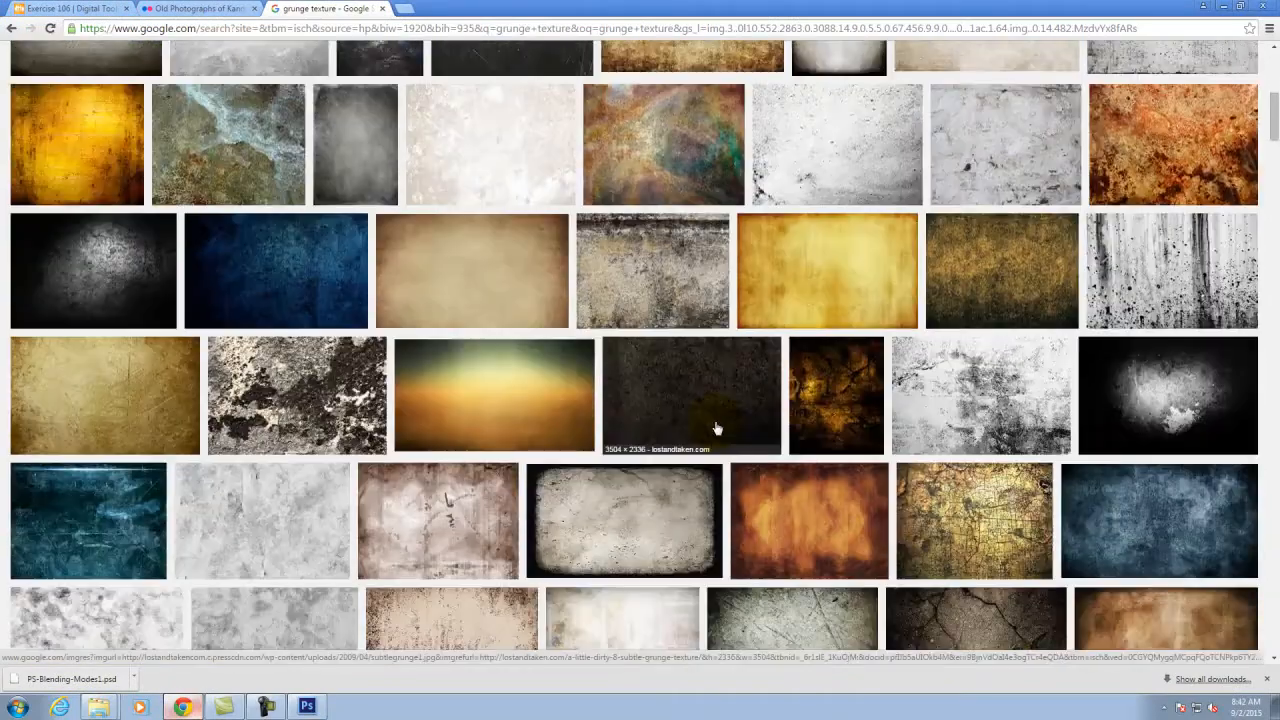
{"action": "scroll", "coordinate": [680, 340], "scroll_direction": "up", "scroll_amount": 4}
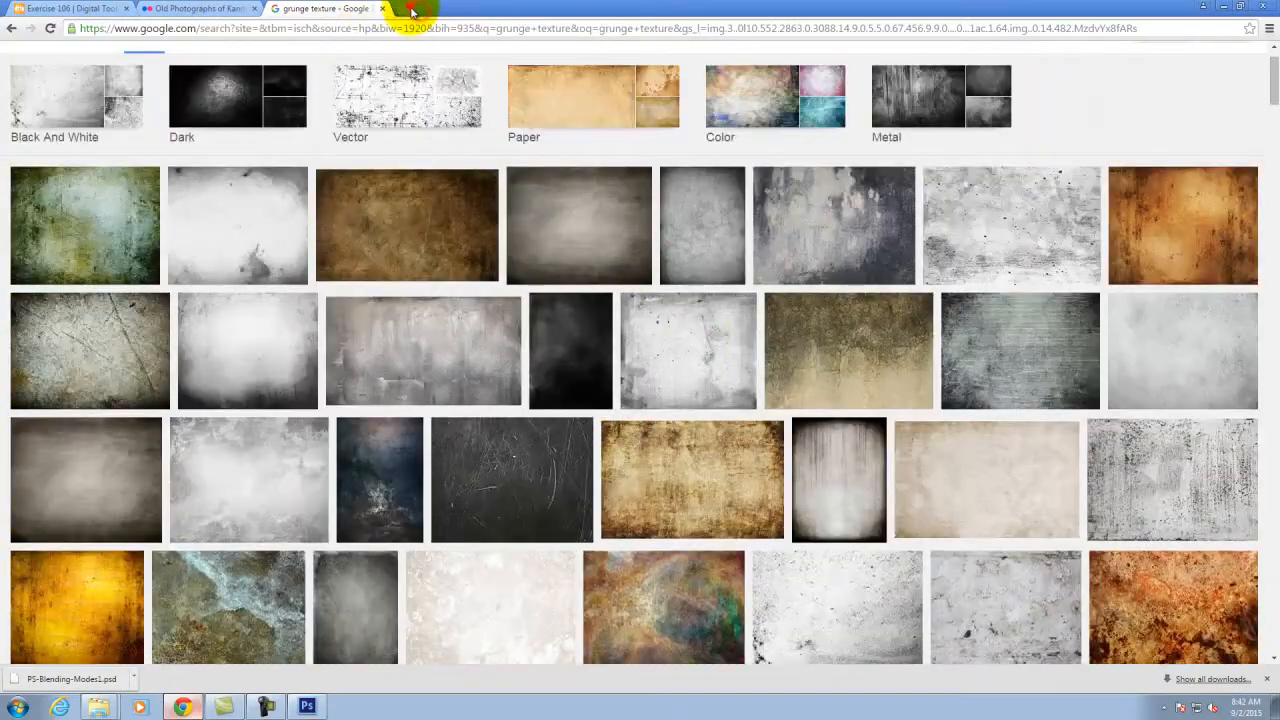
- Open search.creativecommons.org in a new tab and search Flickr for grunge texture
{"action": "left_click", "coordinate": [408, 9]}
{"action": "type", "text": "search.creativecommons.org"}
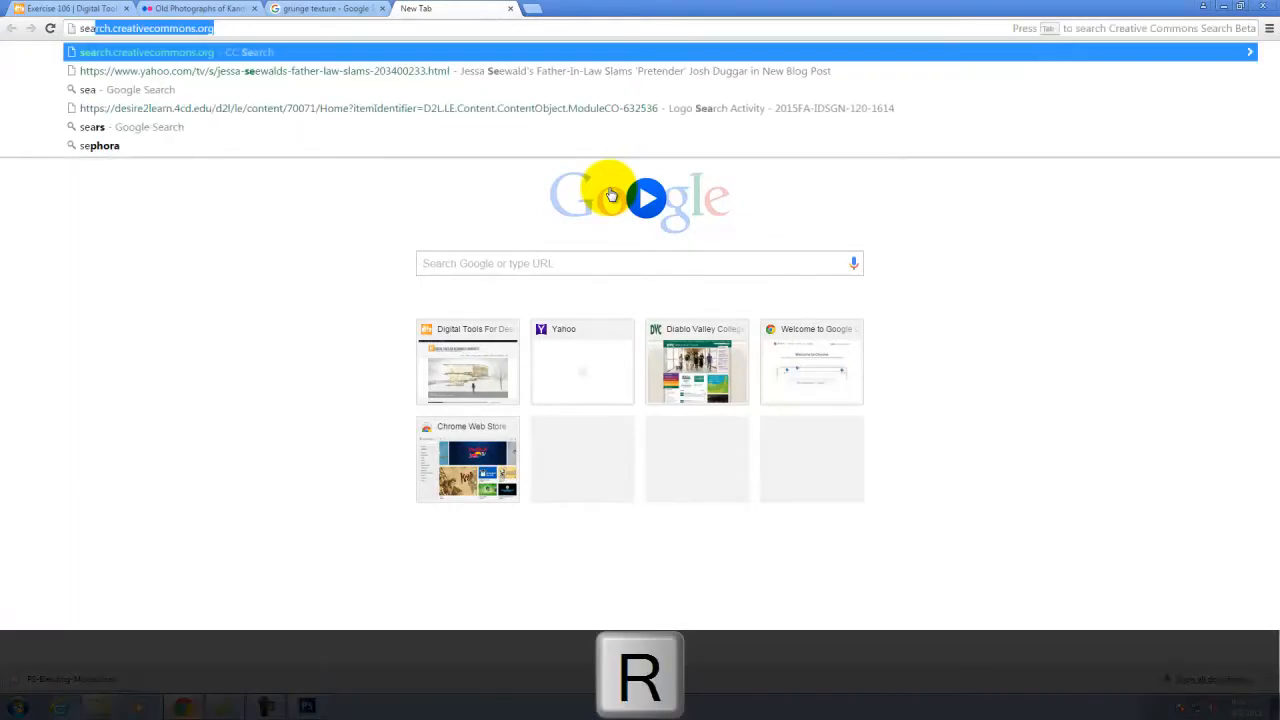
{"action": "key", "text": "Return"}
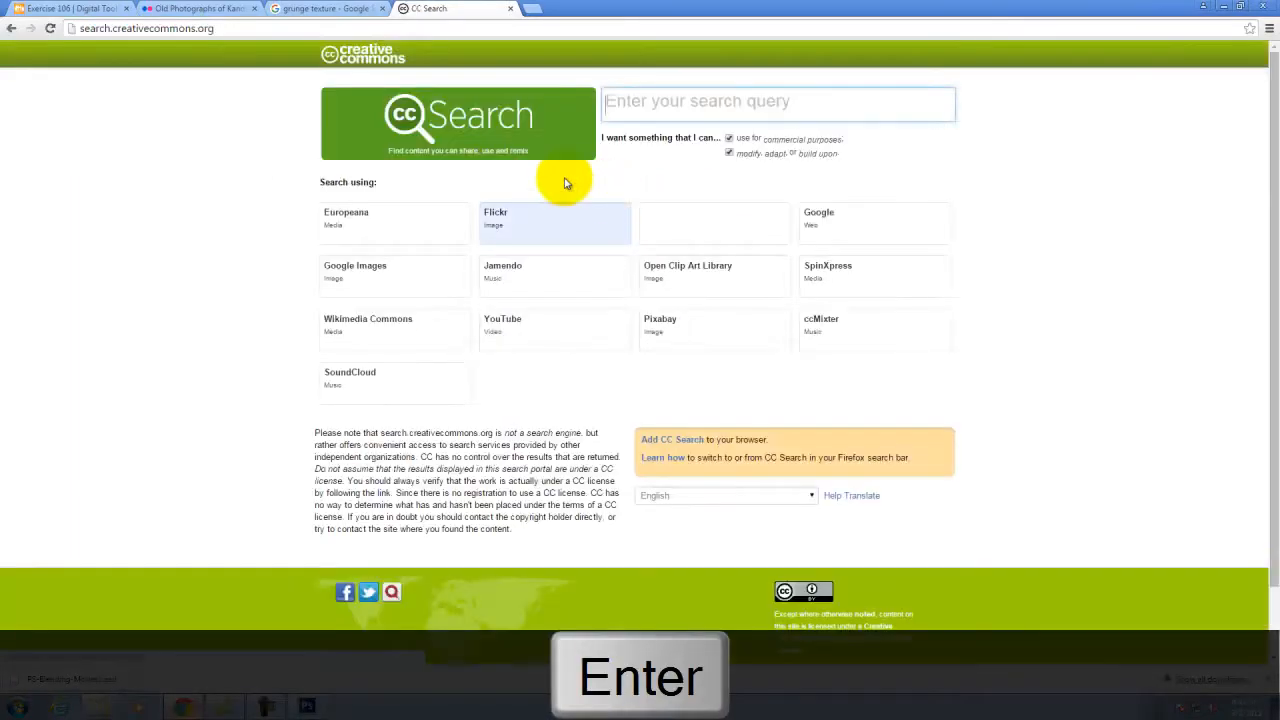
{"action": "left_click", "coordinate": [565, 210]}
{"action": "left_click", "coordinate": [670, 97]}
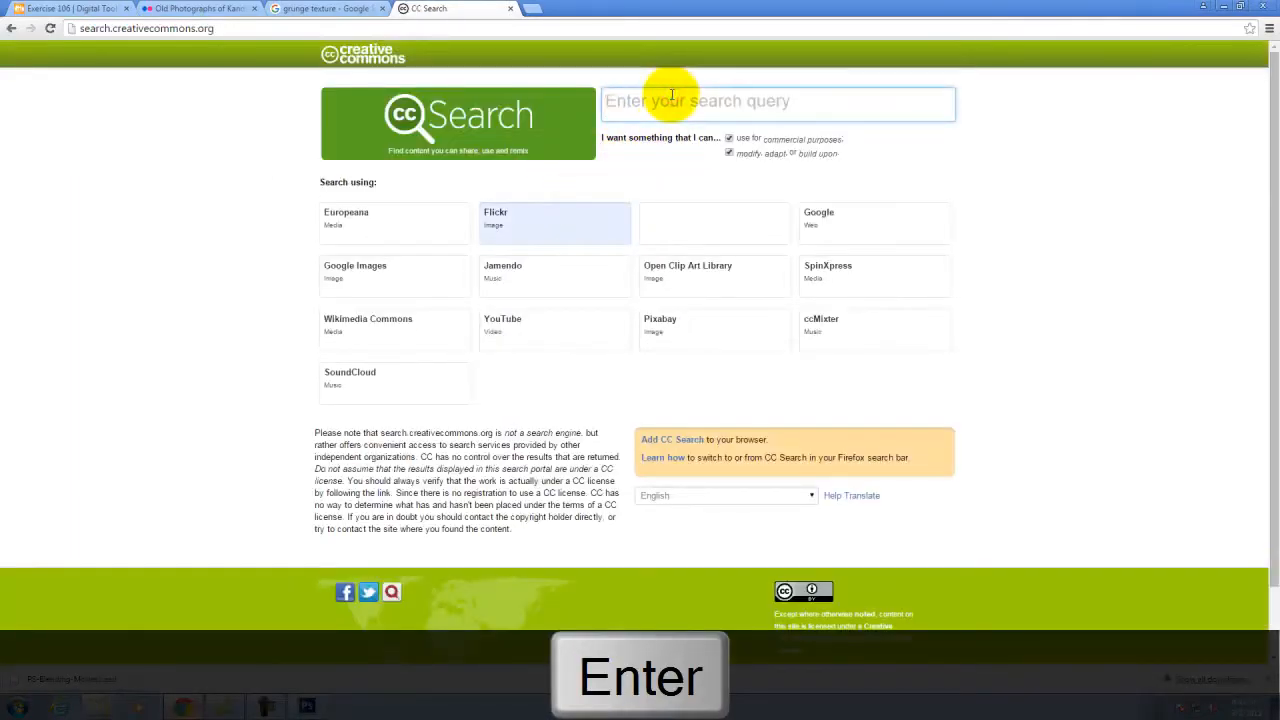
{"action": "type", "text": "grunge texture"}
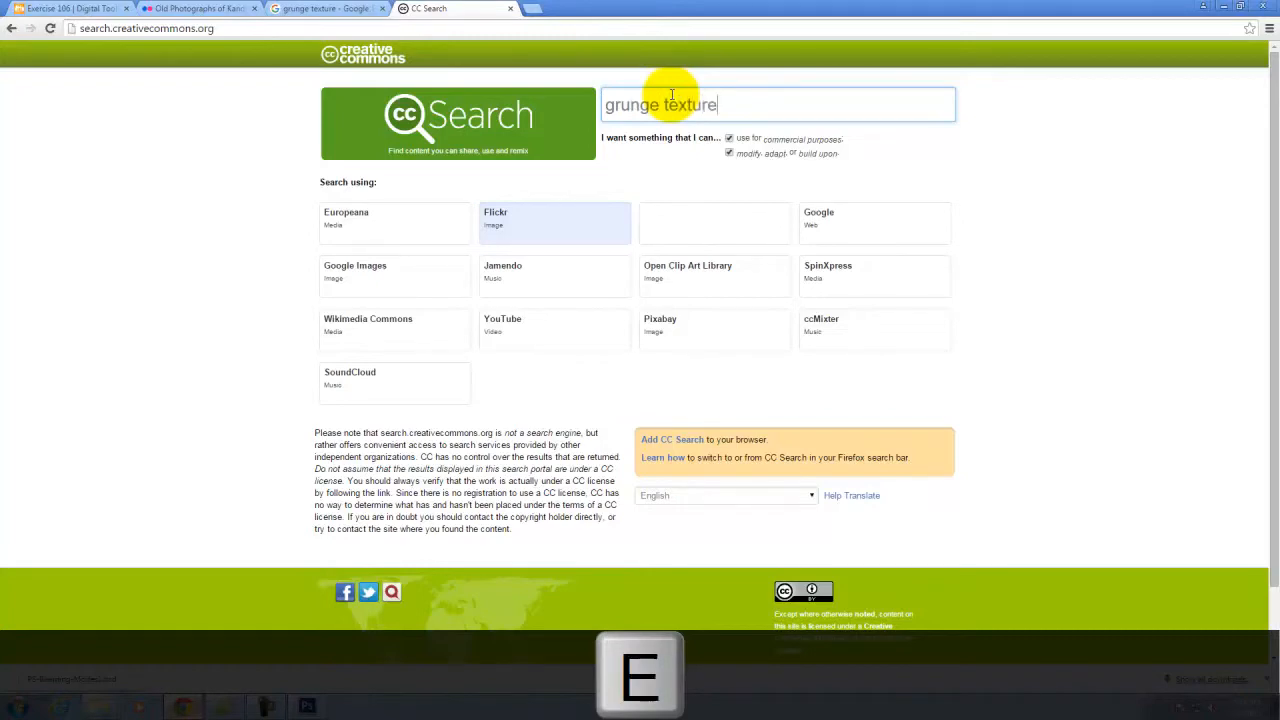
{"action": "key", "text": "Return"}
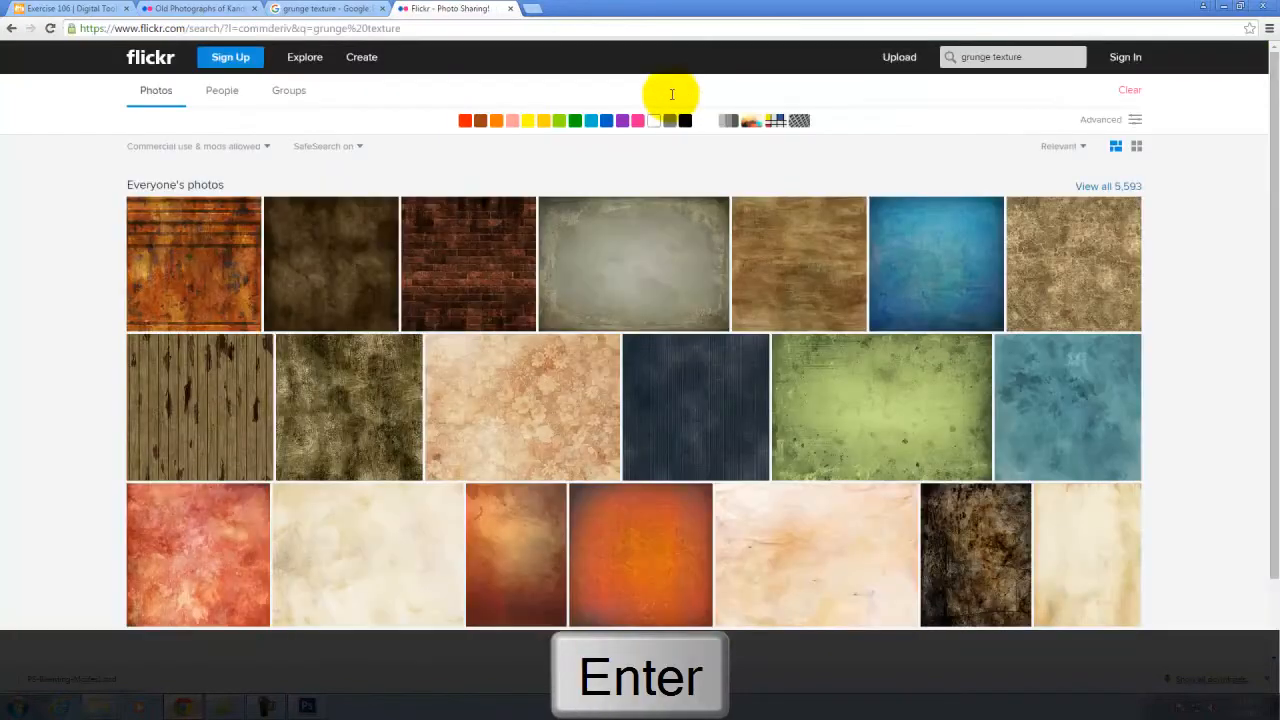
- Browse the Flickr results, open Coffee Stains Texture 07, and download it at Original size (2896 × 1944)
{"action": "scroll", "coordinate": [1120, 185], "scroll_direction": "down", "scroll_amount": 2}
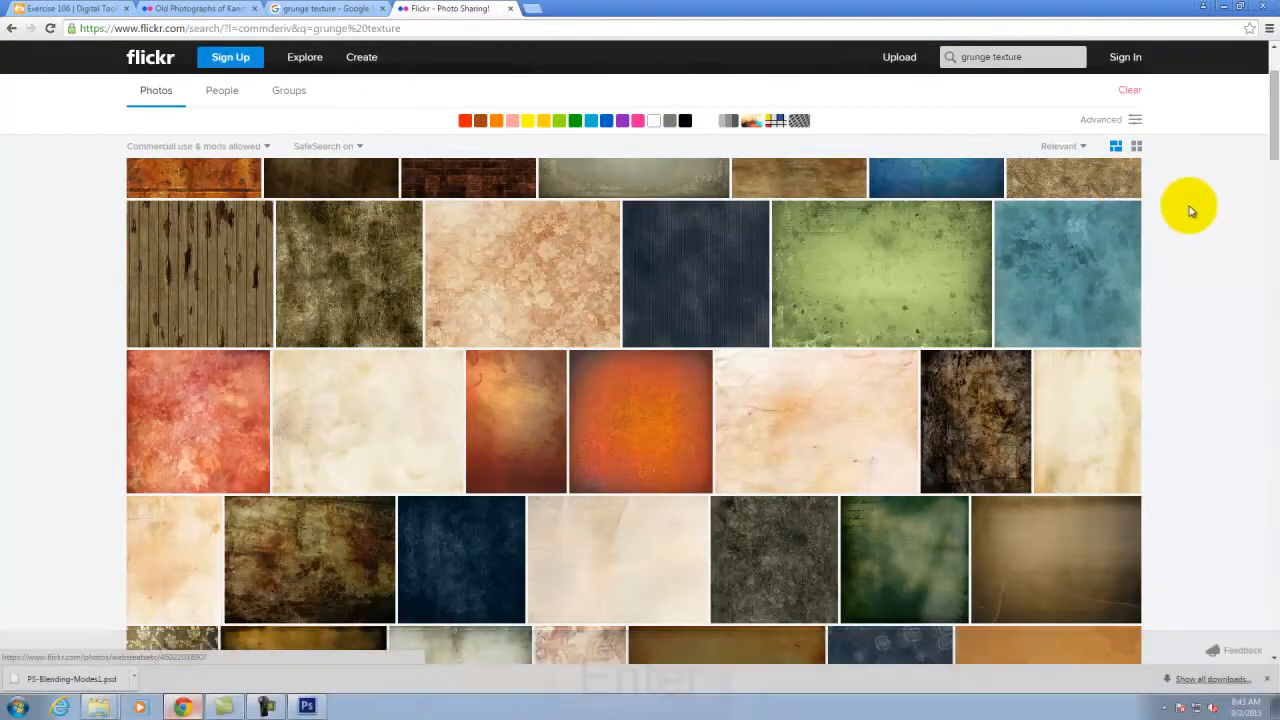
{"action": "scroll", "coordinate": [1186, 206], "scroll_direction": "down", "scroll_amount": 3}
{"action": "scroll", "coordinate": [1190, 220], "scroll_direction": "down", "scroll_amount": 1}
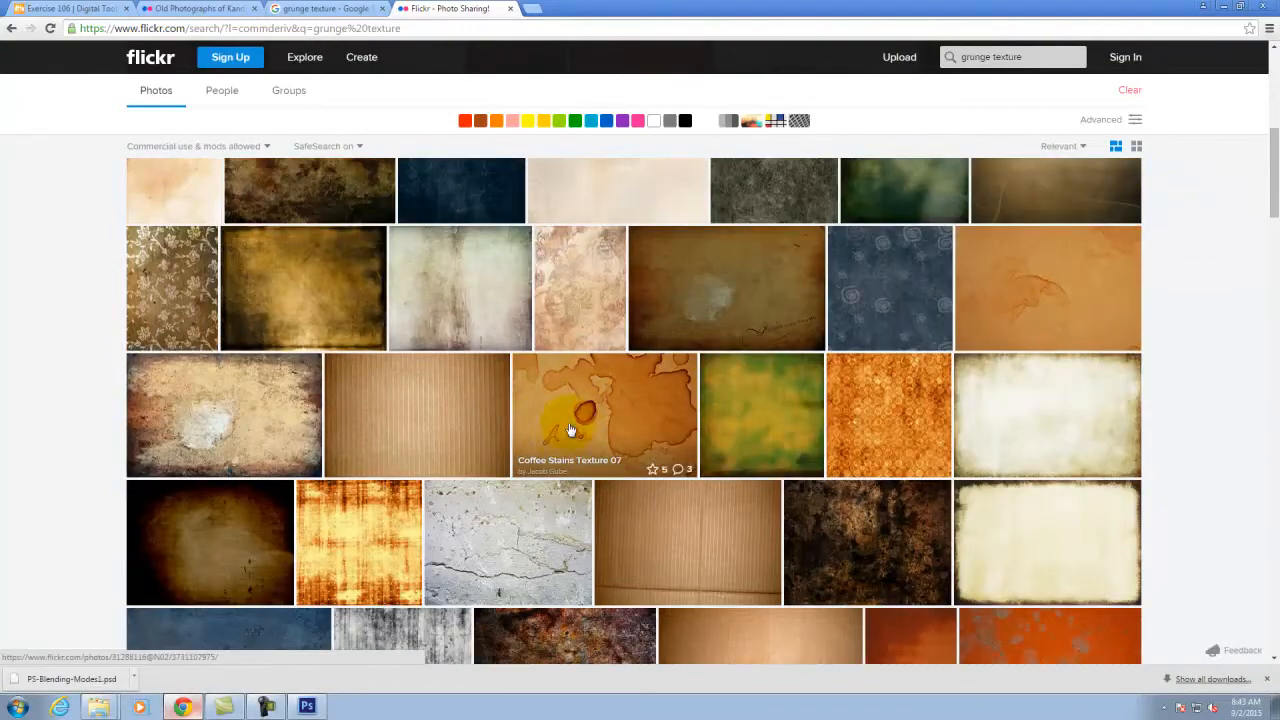
{"action": "left_click", "coordinate": [620, 390]}
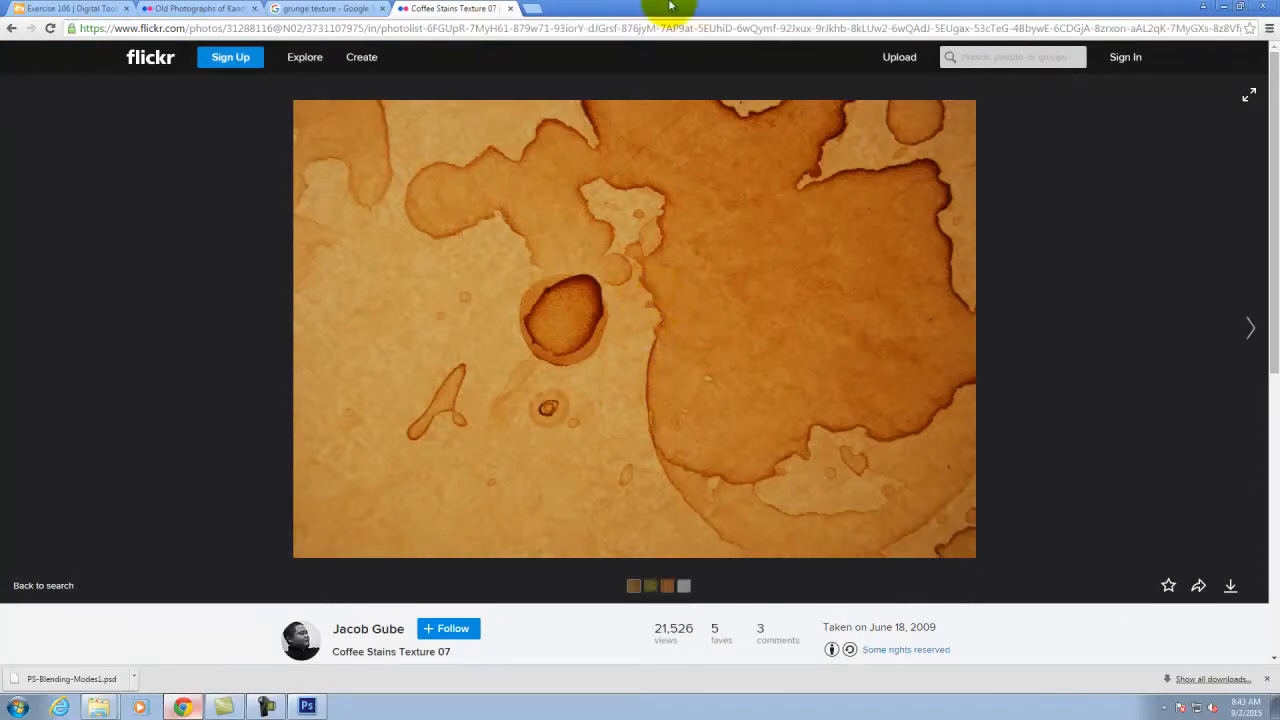
{"action": "left_click", "coordinate": [1232, 590]}
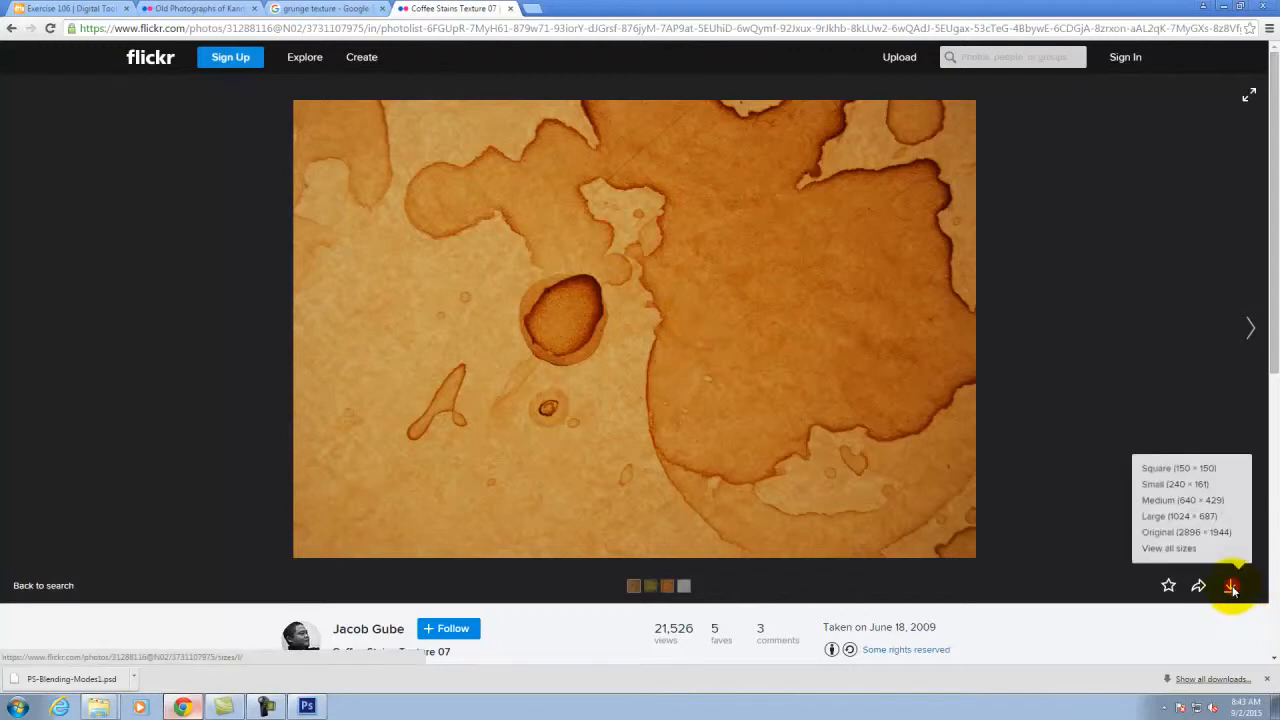
{"action": "left_click", "coordinate": [1195, 534]}
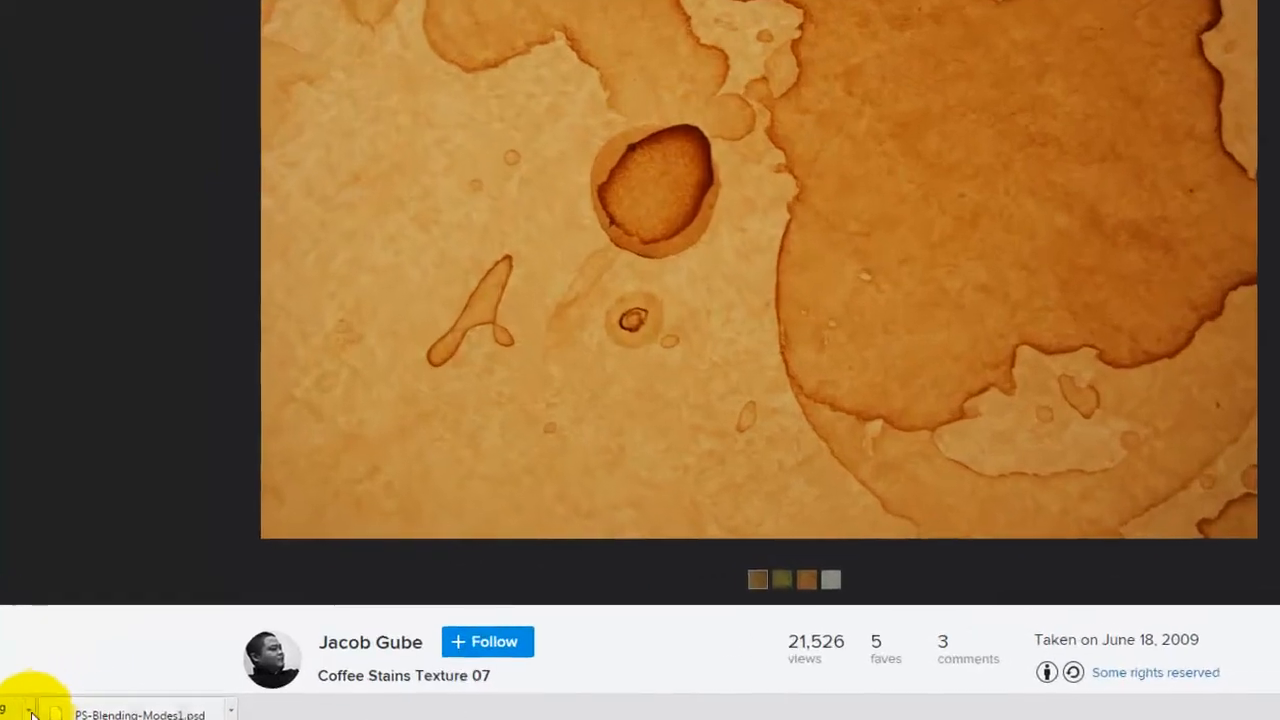
- Show the downloaded coffee stain JPEG in the Downloads folder and copy the file
{"action": "left_click", "coordinate": [133, 674]}
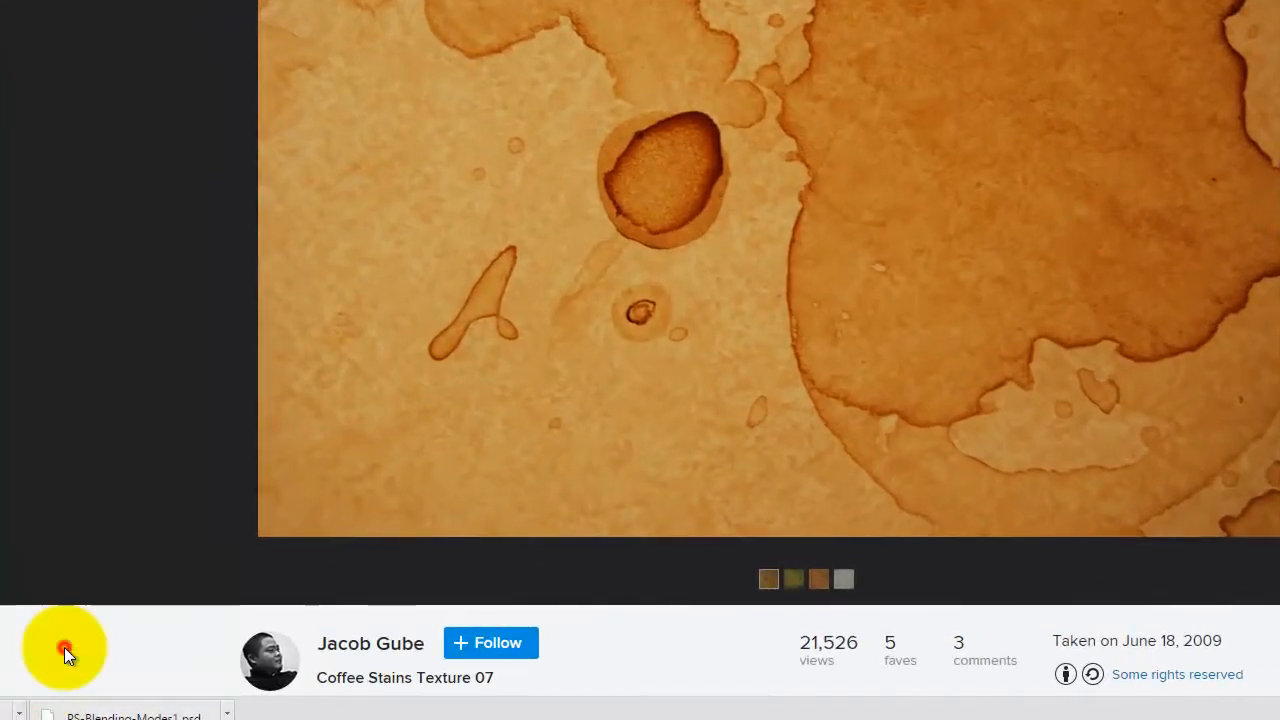
{"action": "left_click", "coordinate": [63, 649]}
{"action": "right_click", "coordinate": [451, 195]}
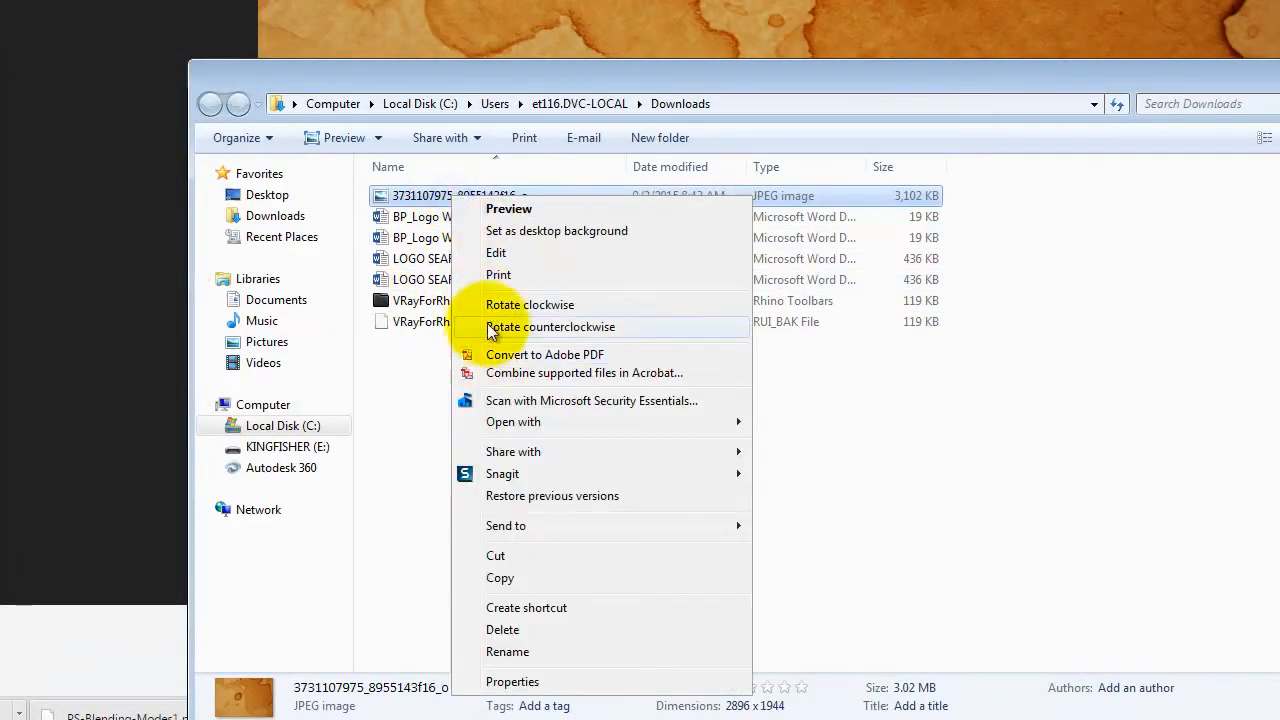
{"action": "left_click", "coordinate": [466, 570]}
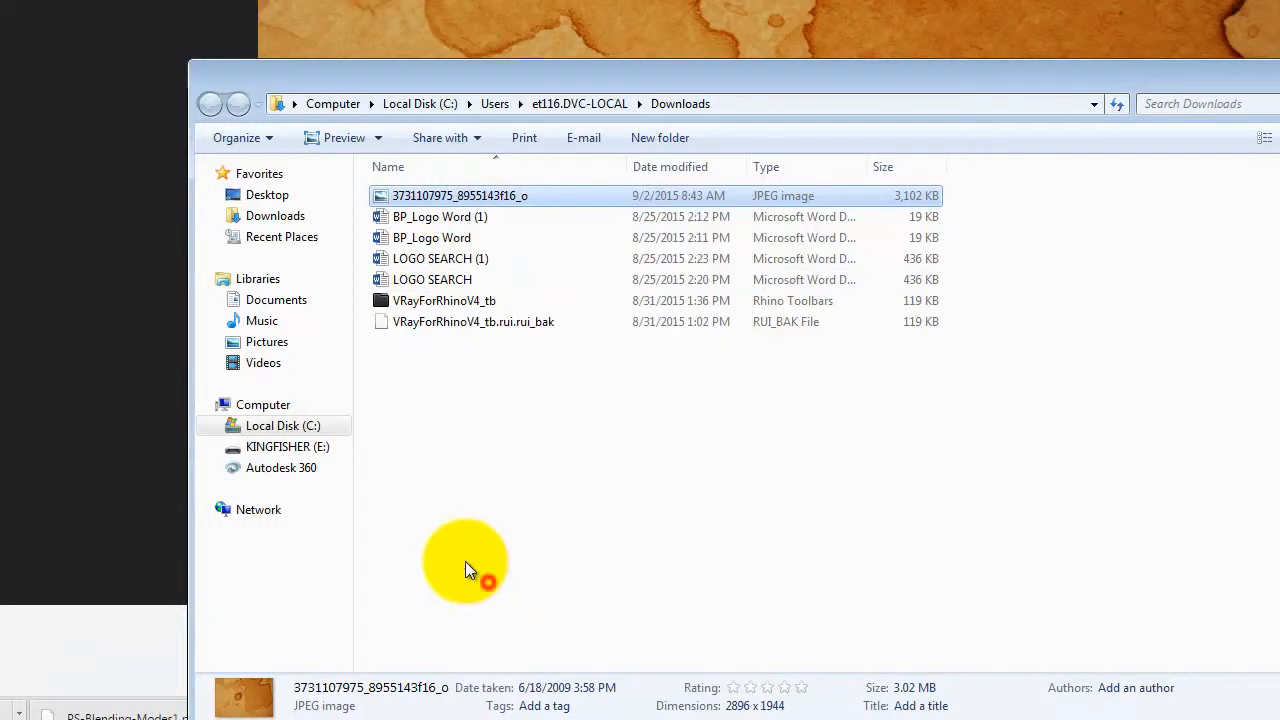
- Create a folder named Grunge Textures in the Resources folder on the KINGFISHER (E:) drive
{"action": "left_click", "coordinate": [310, 447]}
{"action": "double_click", "coordinate": [423, 261]}
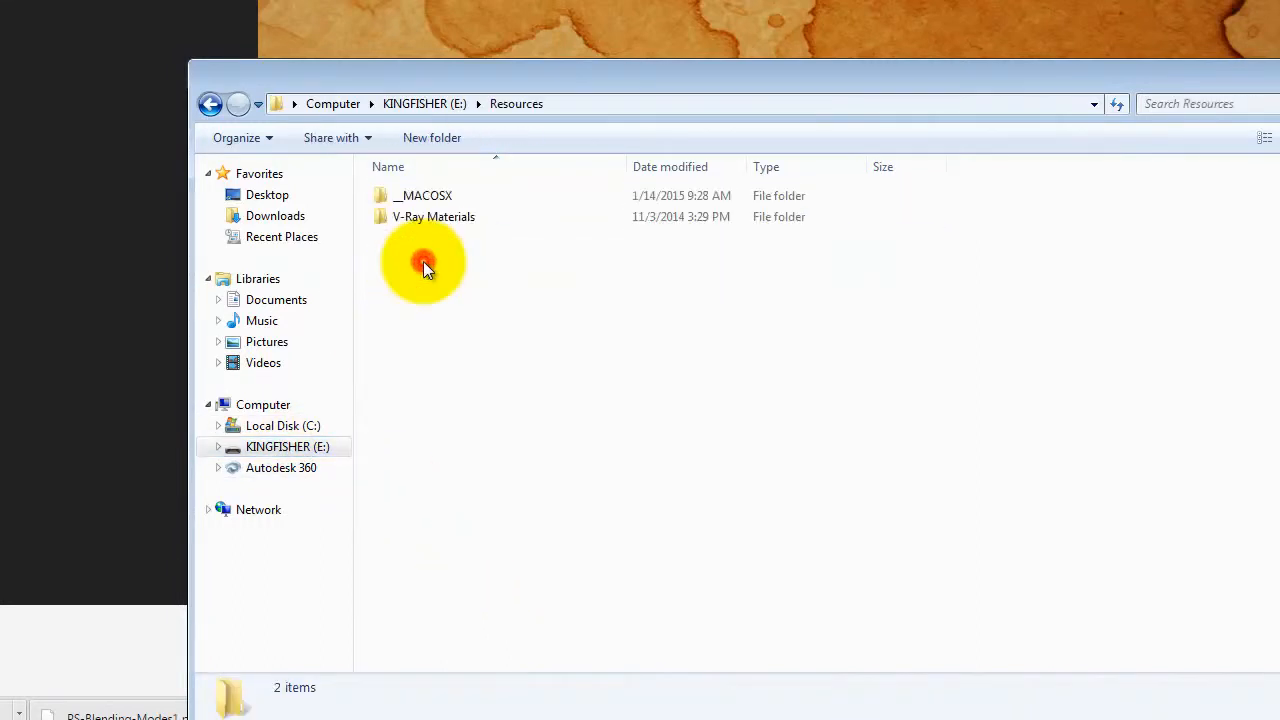
{"action": "right_click", "coordinate": [418, 295]}
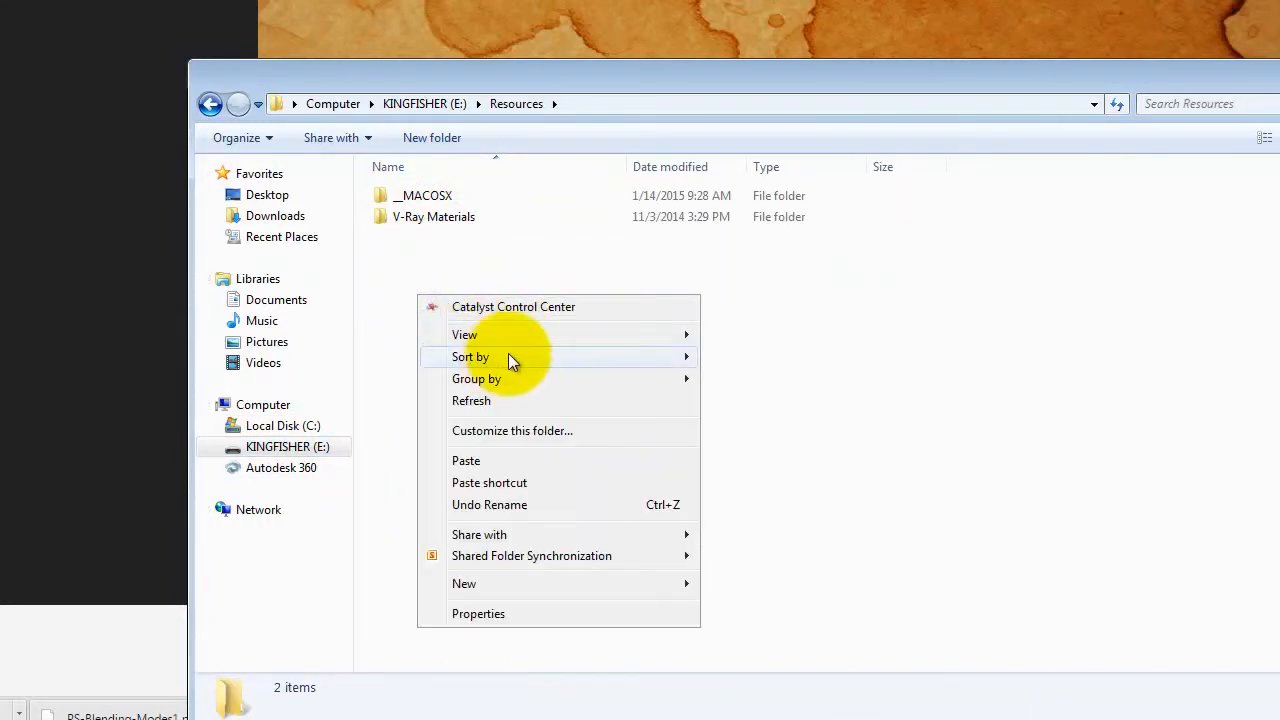
{"action": "mouse_move", "coordinate": [479, 590]}
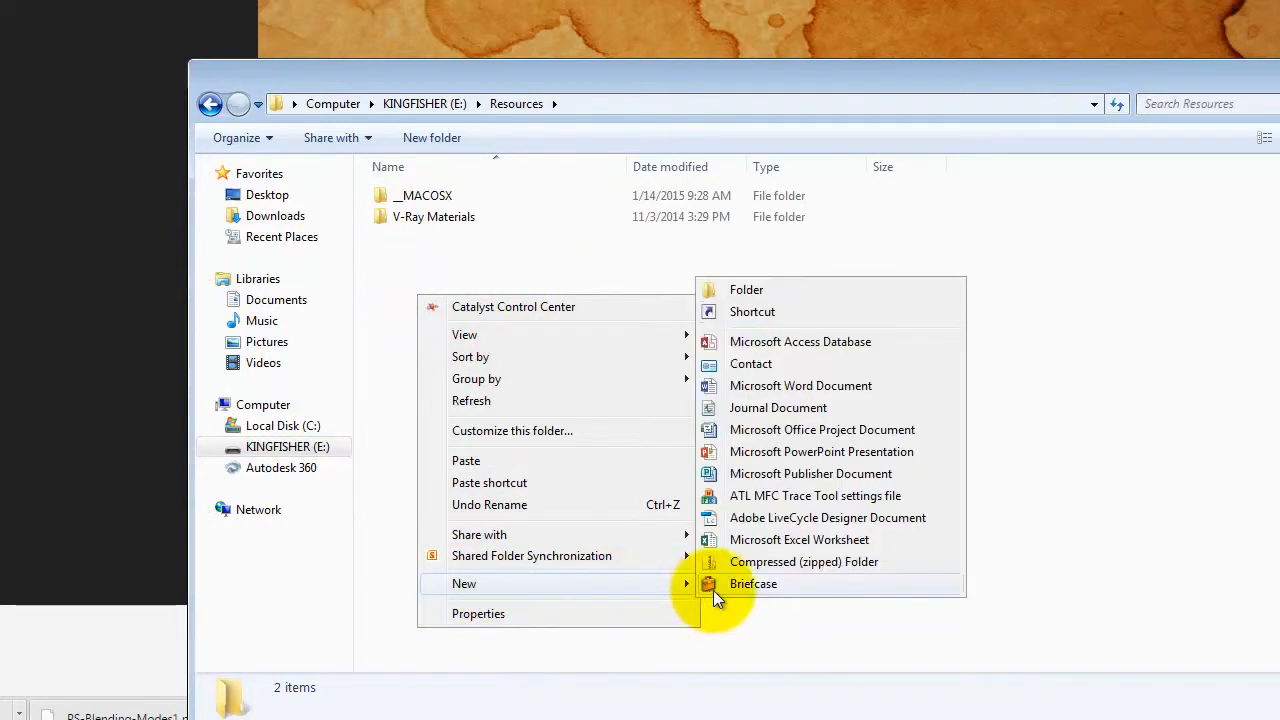
{"action": "left_click", "coordinate": [787, 290]}
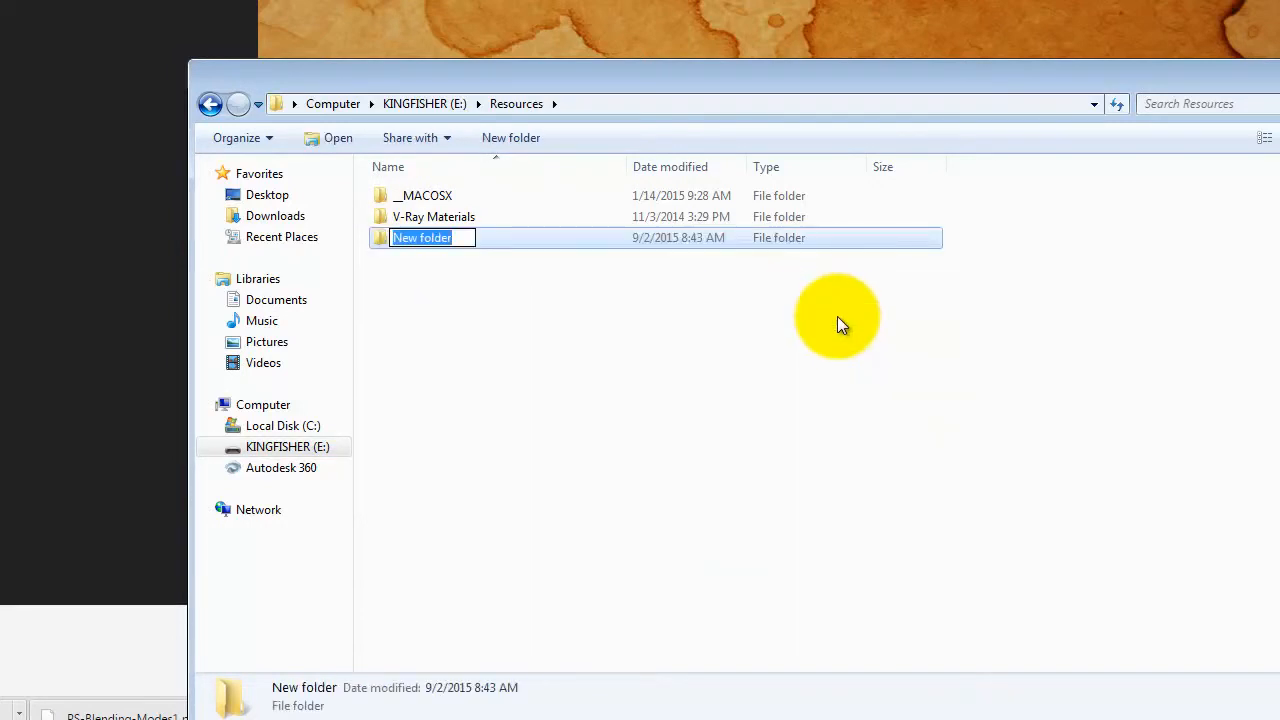
{"action": "type", "text": "Grunge Textures"}
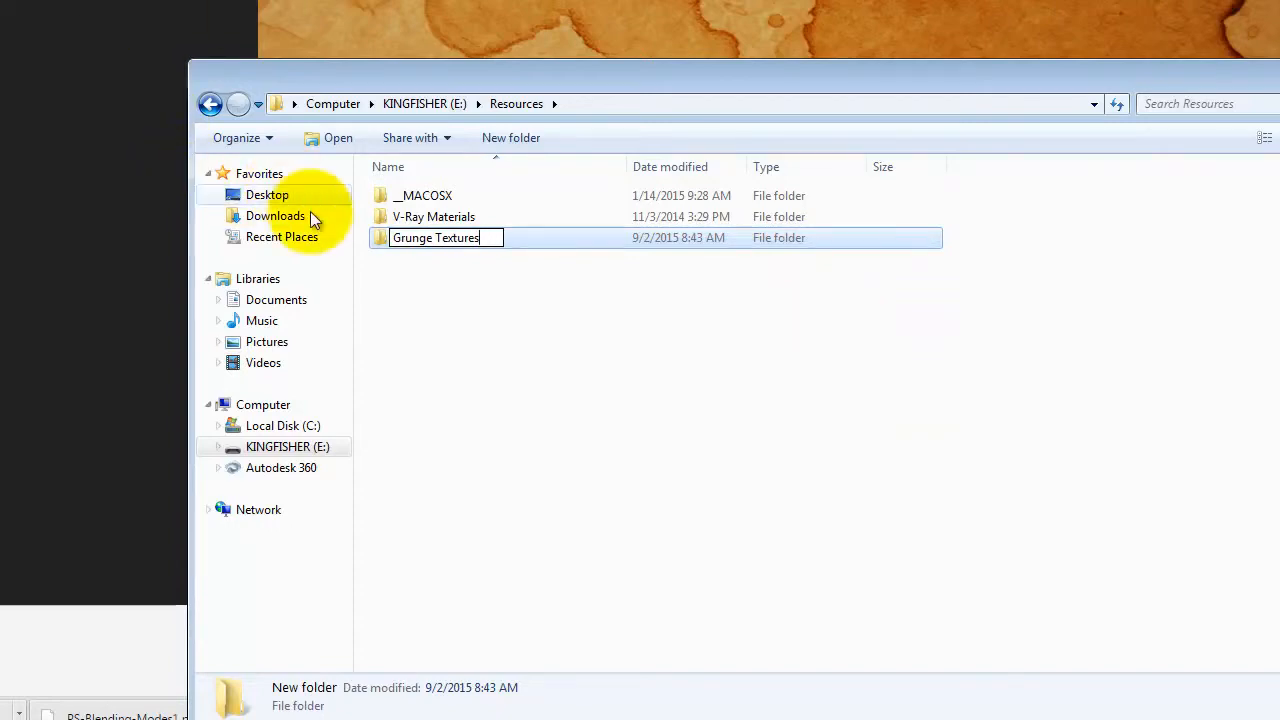
{"action": "left_click", "coordinate": [381, 242]}
- Paste the copied coffee stain JPEG into the Grunge Textures folder
{"action": "double_click", "coordinate": [381, 239]}
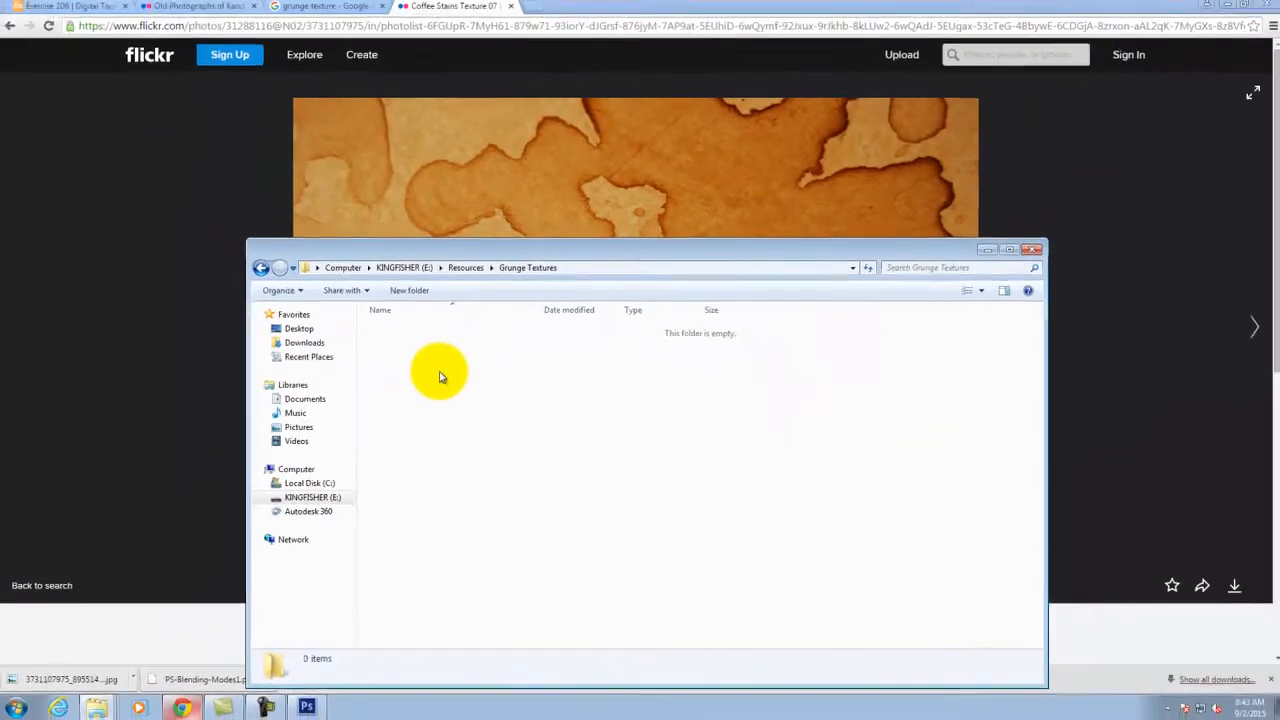
{"action": "right_click", "coordinate": [479, 260]}
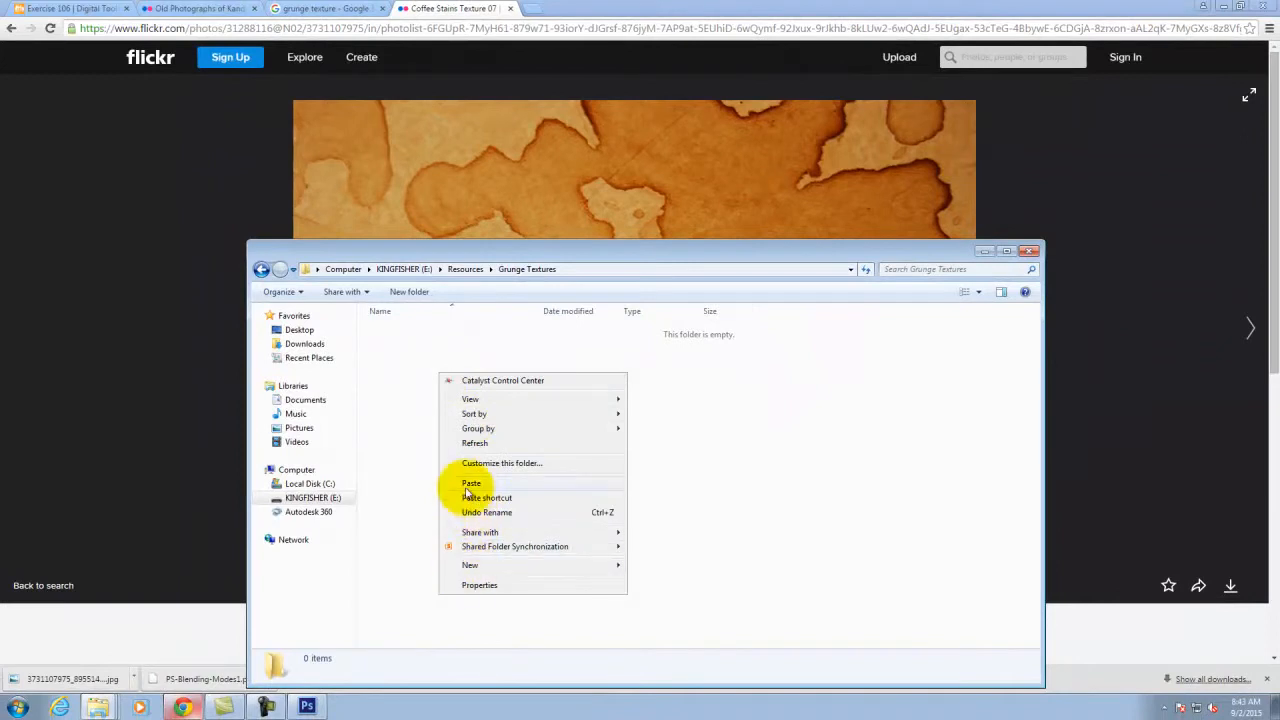
{"action": "left_click", "coordinate": [472, 485]}
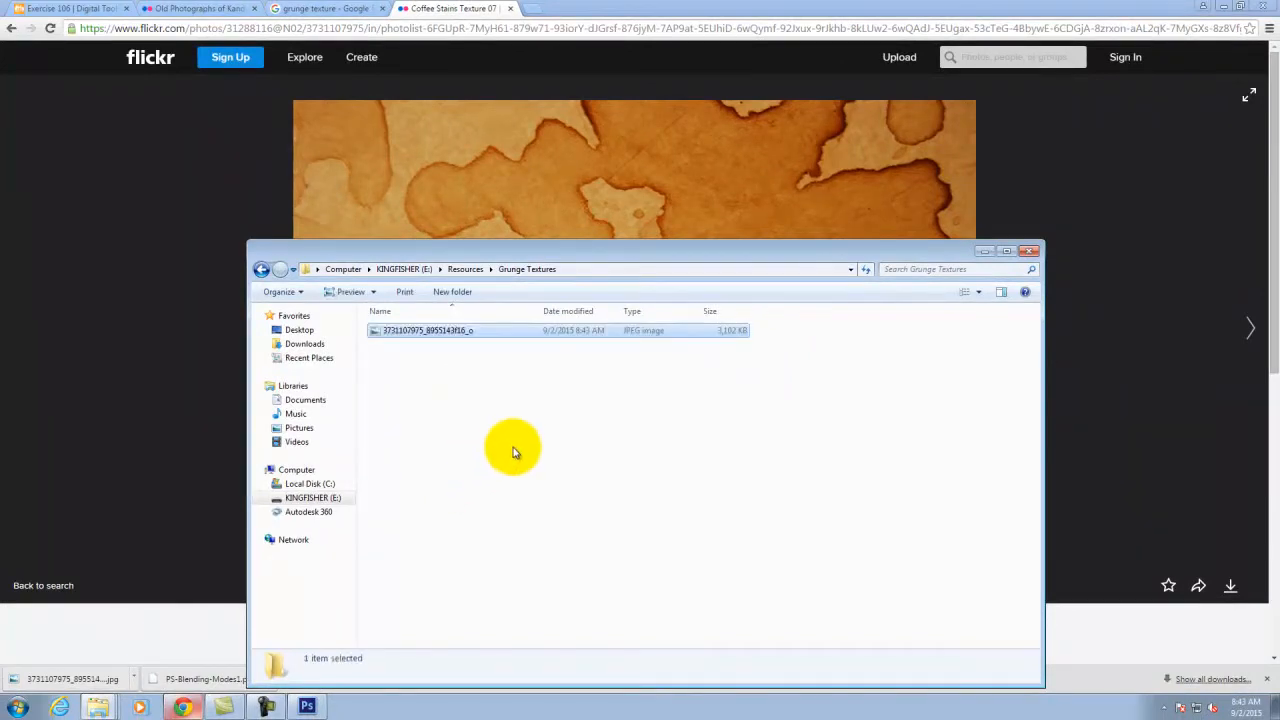
{"action": "left_click", "coordinate": [595, 438]}
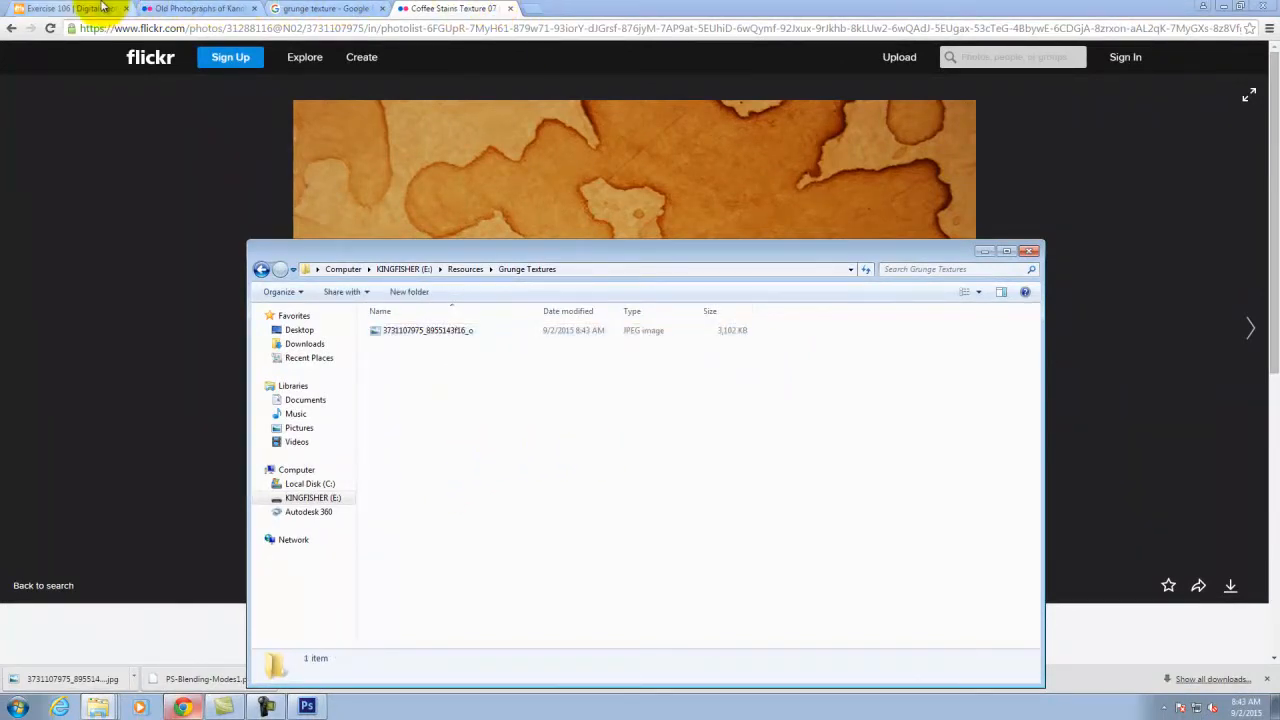
{"action": "left_click", "coordinate": [537, 10]}
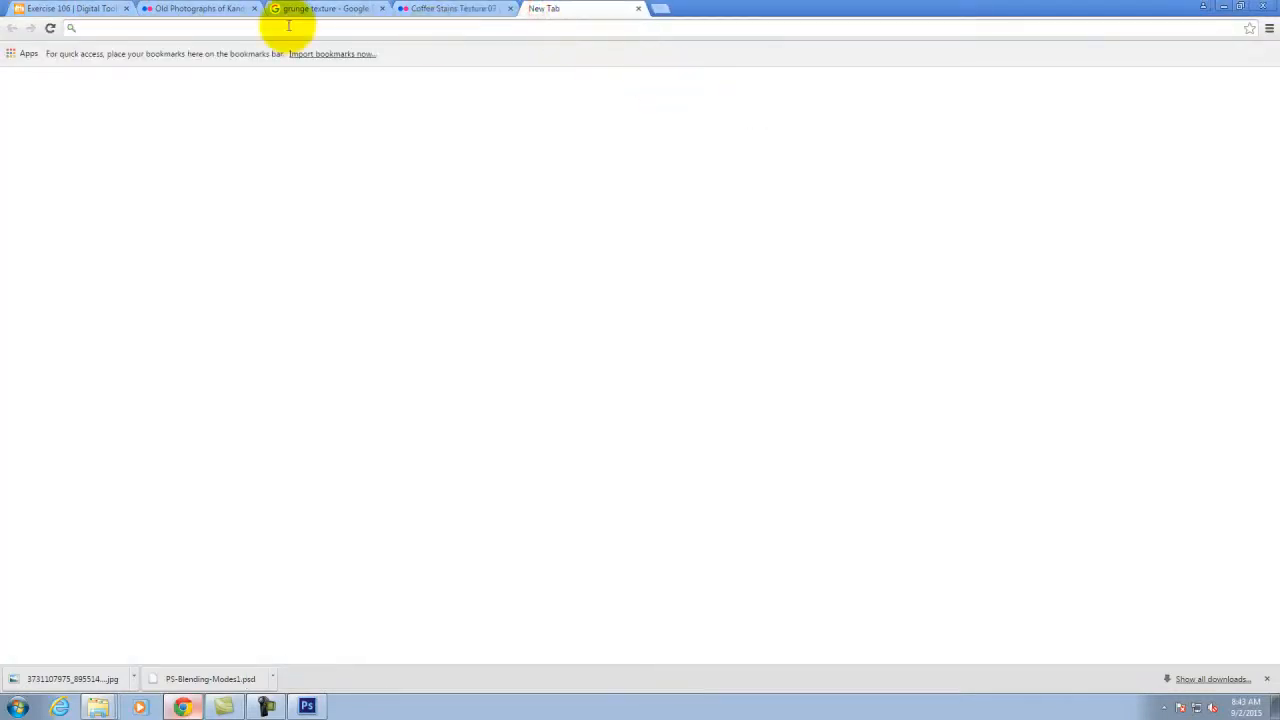
{"action": "type", "text": "www.digitaltoolsforarchitects.com"}
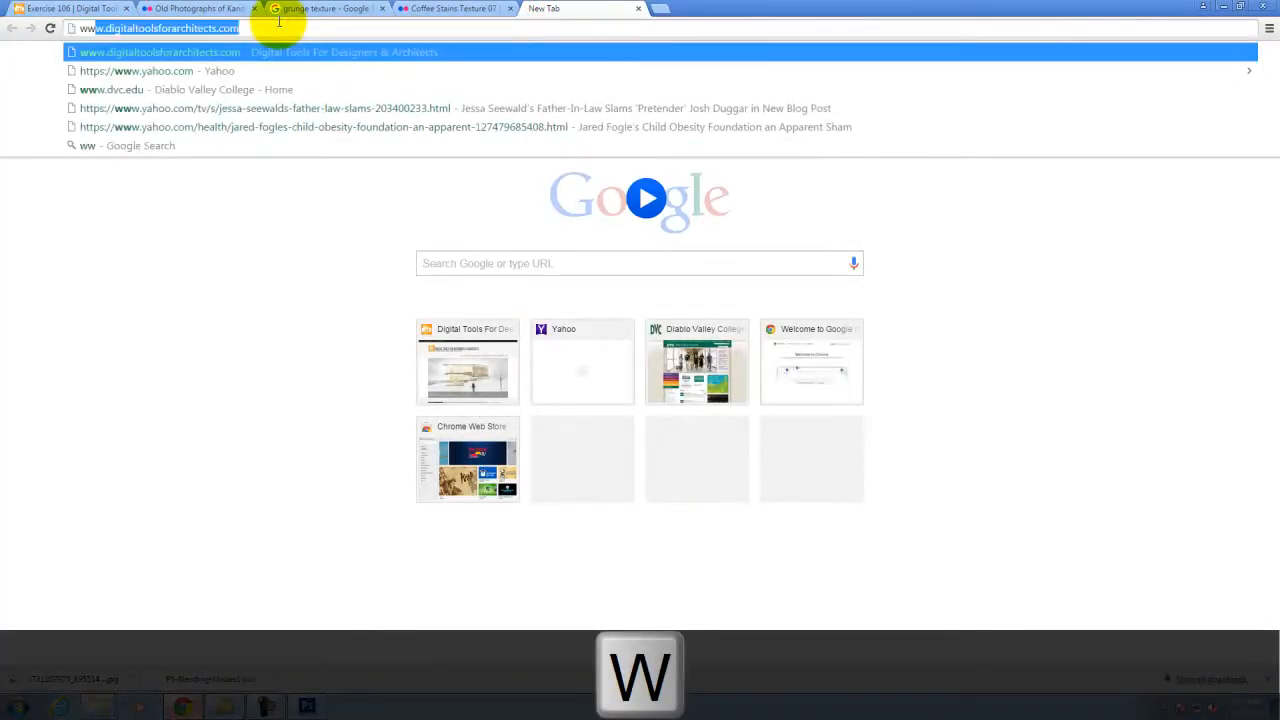
{"action": "key", "text": "Return"}
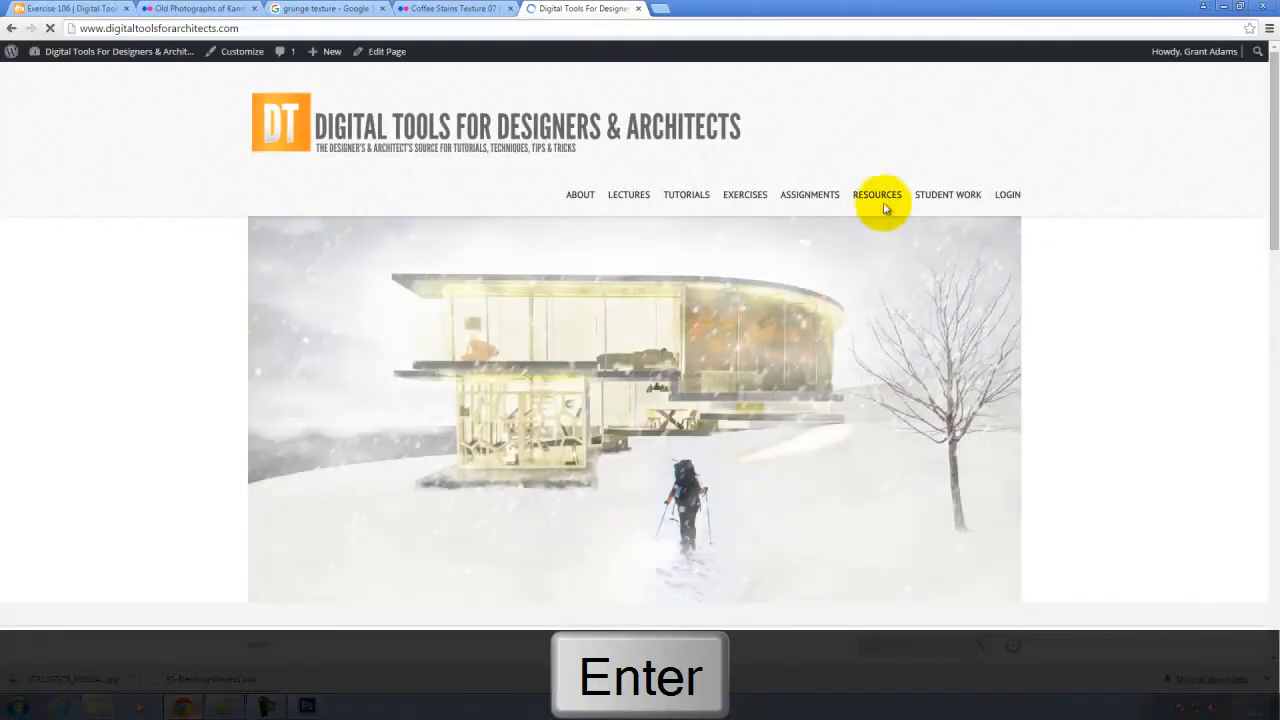
{"action": "mouse_move", "coordinate": [884, 200]}
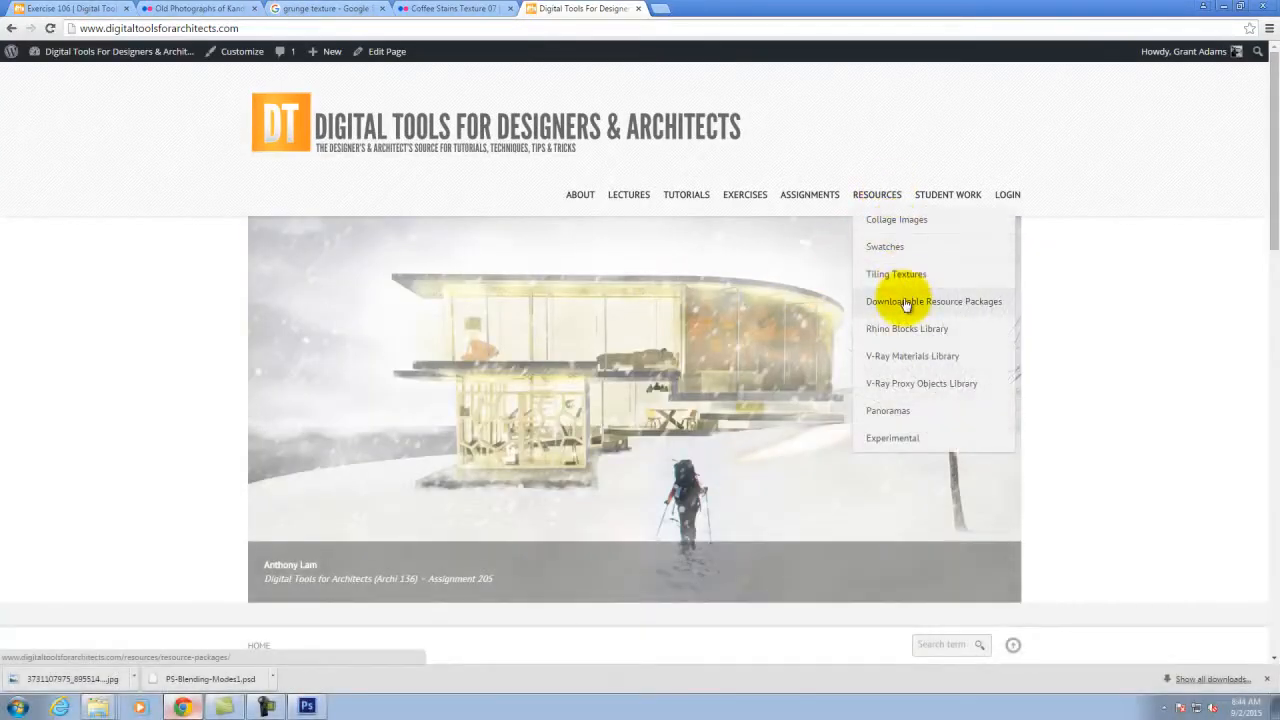
{"action": "left_click", "coordinate": [905, 303]}
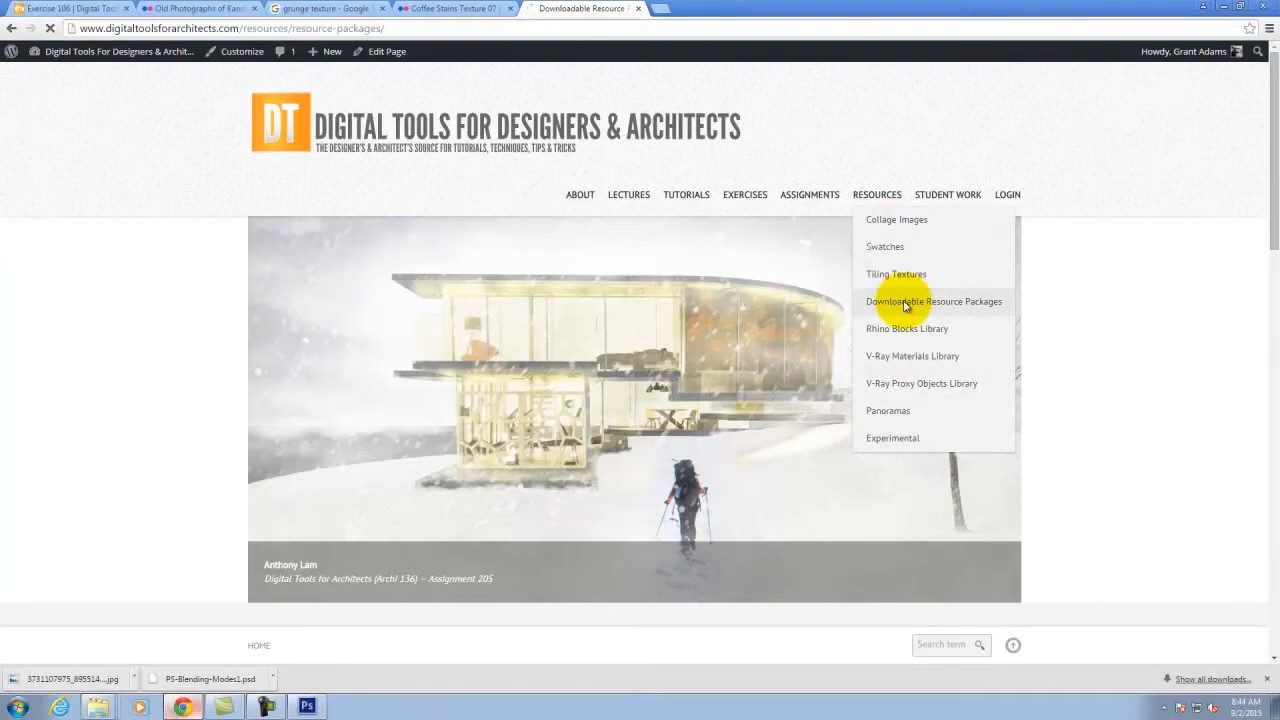
- Download the Grunge Textures .zip archive from its Dropbox page without creating an account
{"action": "scroll", "coordinate": [500, 451], "scroll_direction": "down", "scroll_amount": 3}
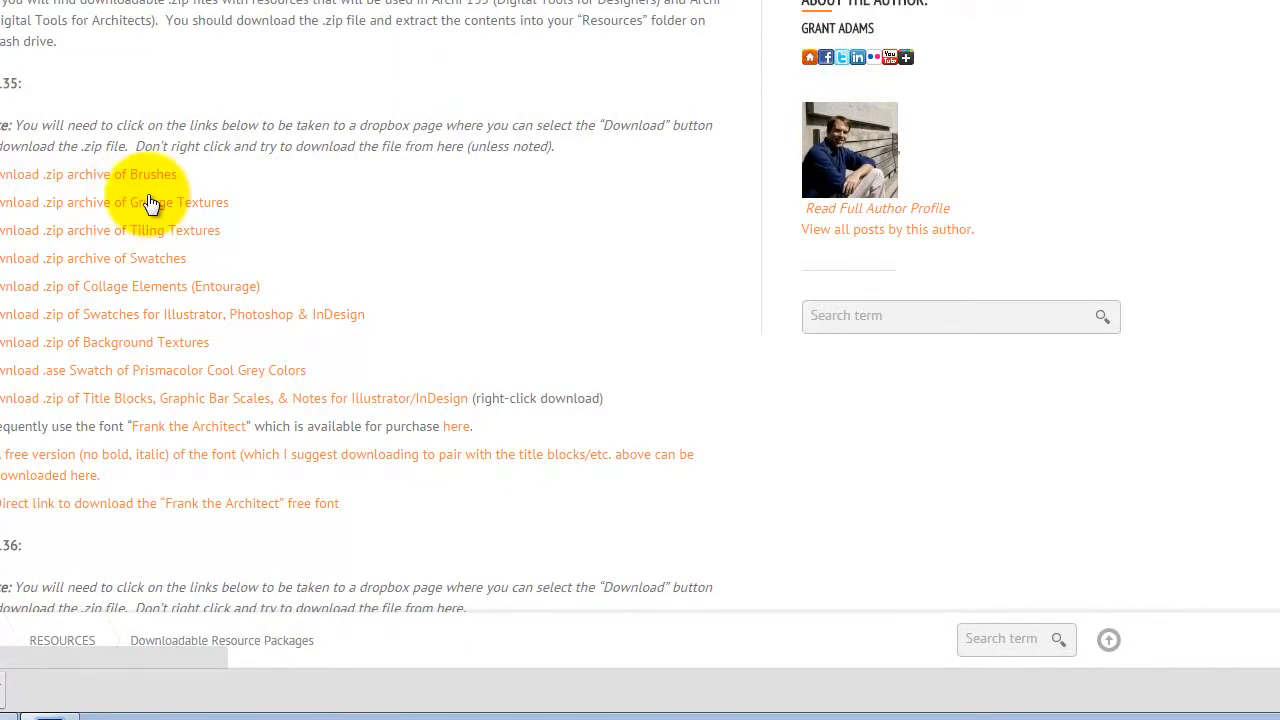
{"action": "left_click", "coordinate": [149, 204]}
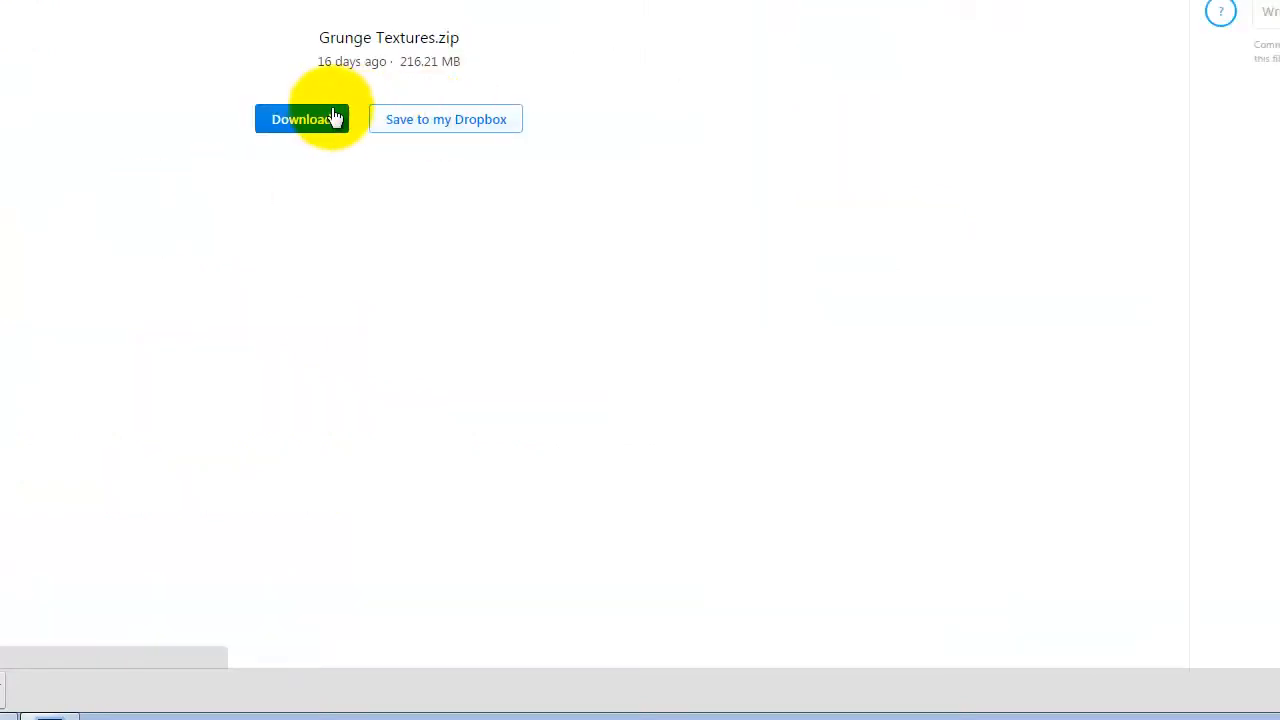
{"action": "left_click", "coordinate": [335, 119]}
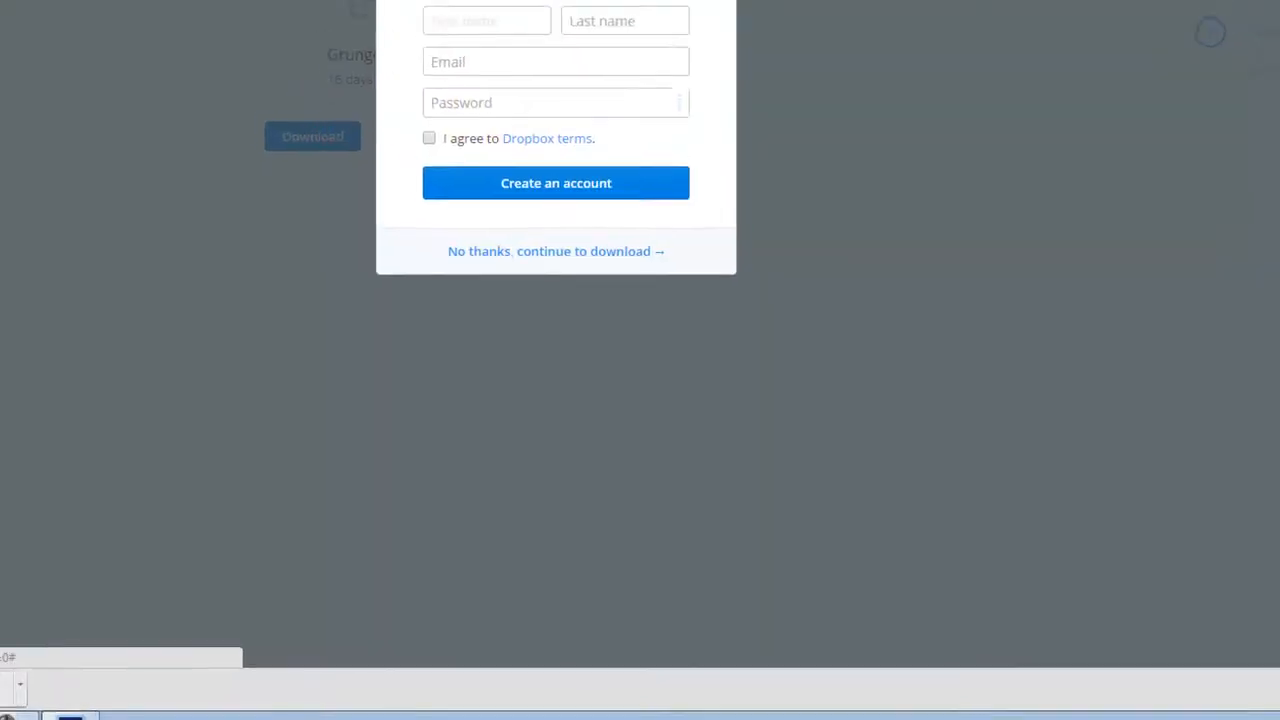
{"action": "left_click", "coordinate": [556, 251]}
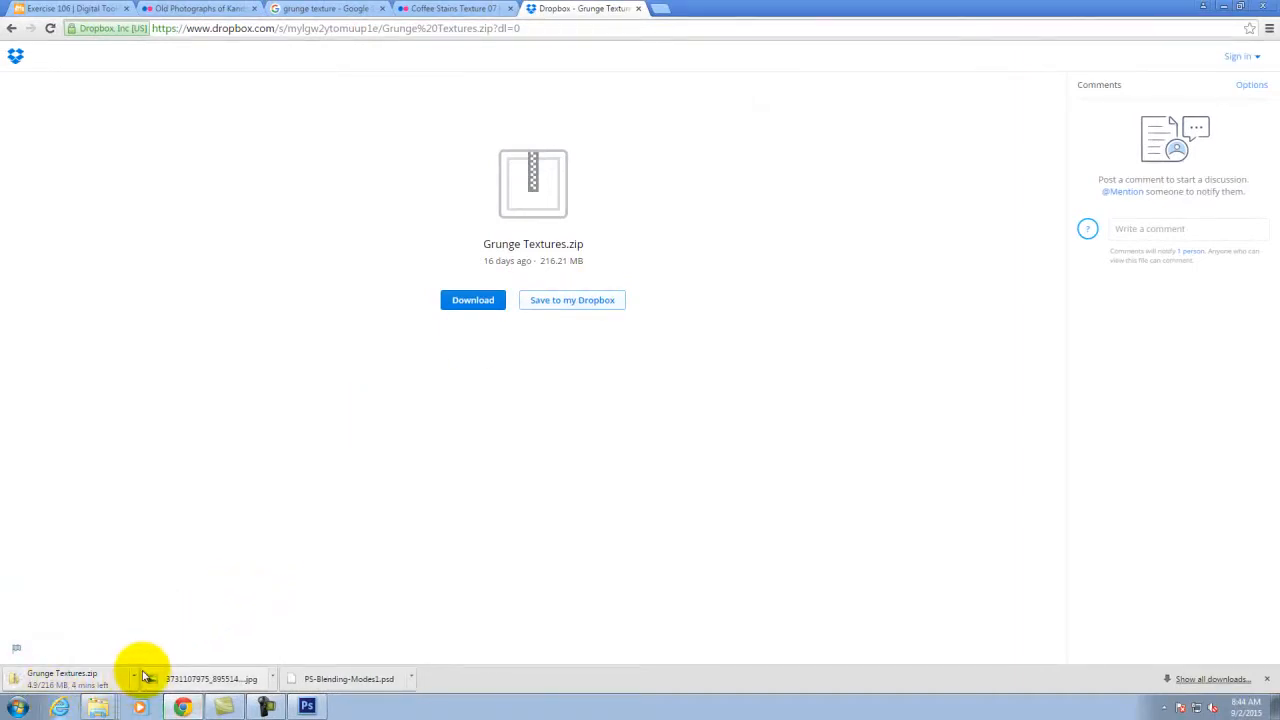
- Switch to Photoshop with the sunset photo document open
{"action": "left_click", "coordinate": [307, 706]}
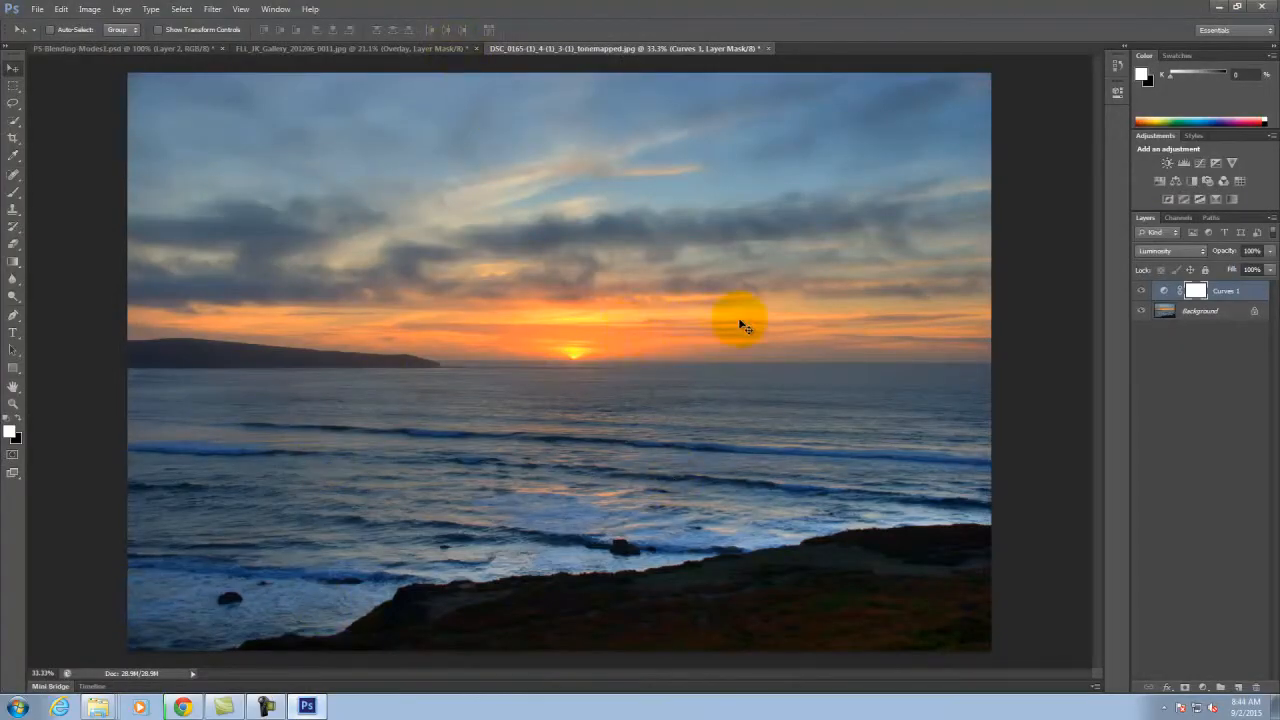
{"action": "left_click", "coordinate": [37, 10]}
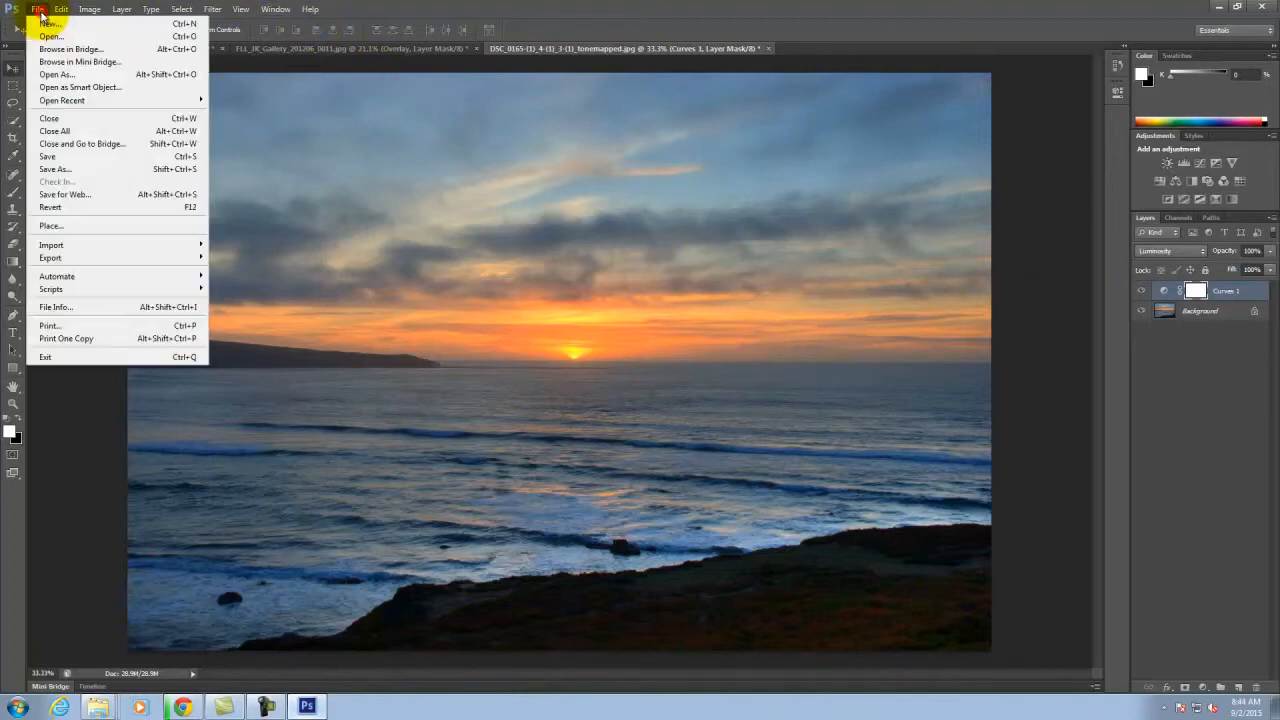
{"action": "left_click", "coordinate": [61, 230]}
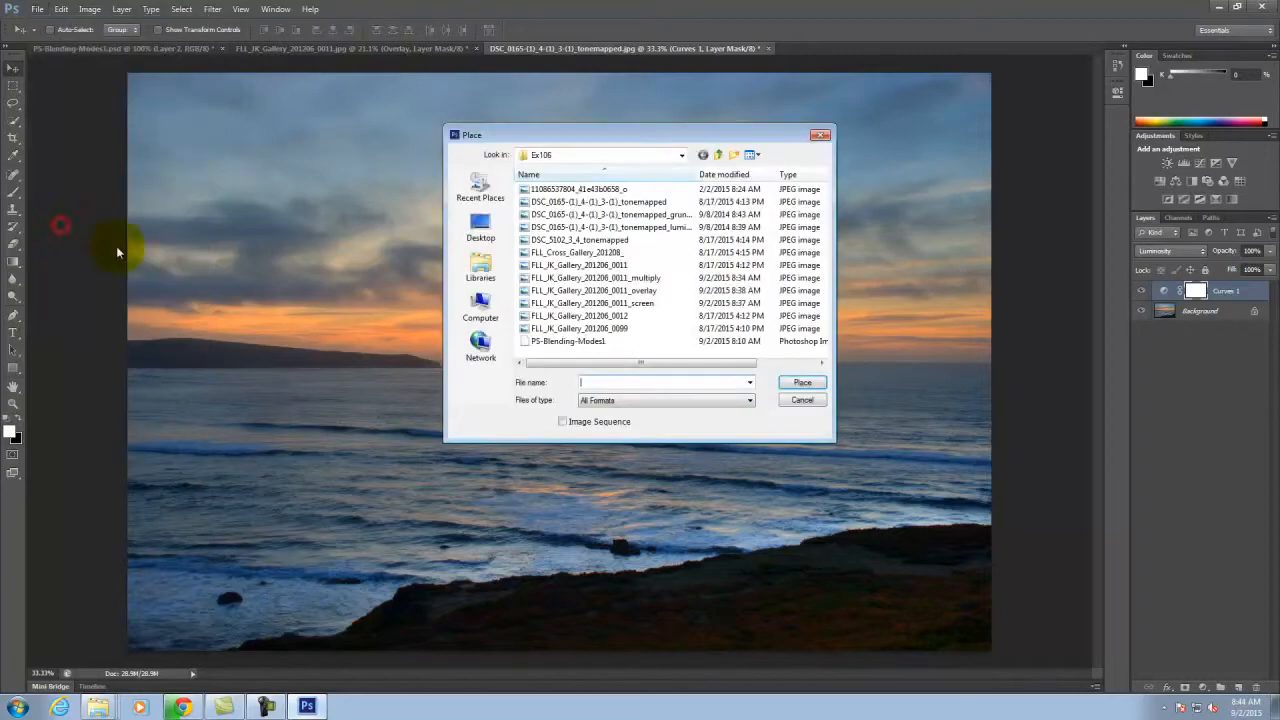
{"action": "left_click", "coordinate": [614, 190]}
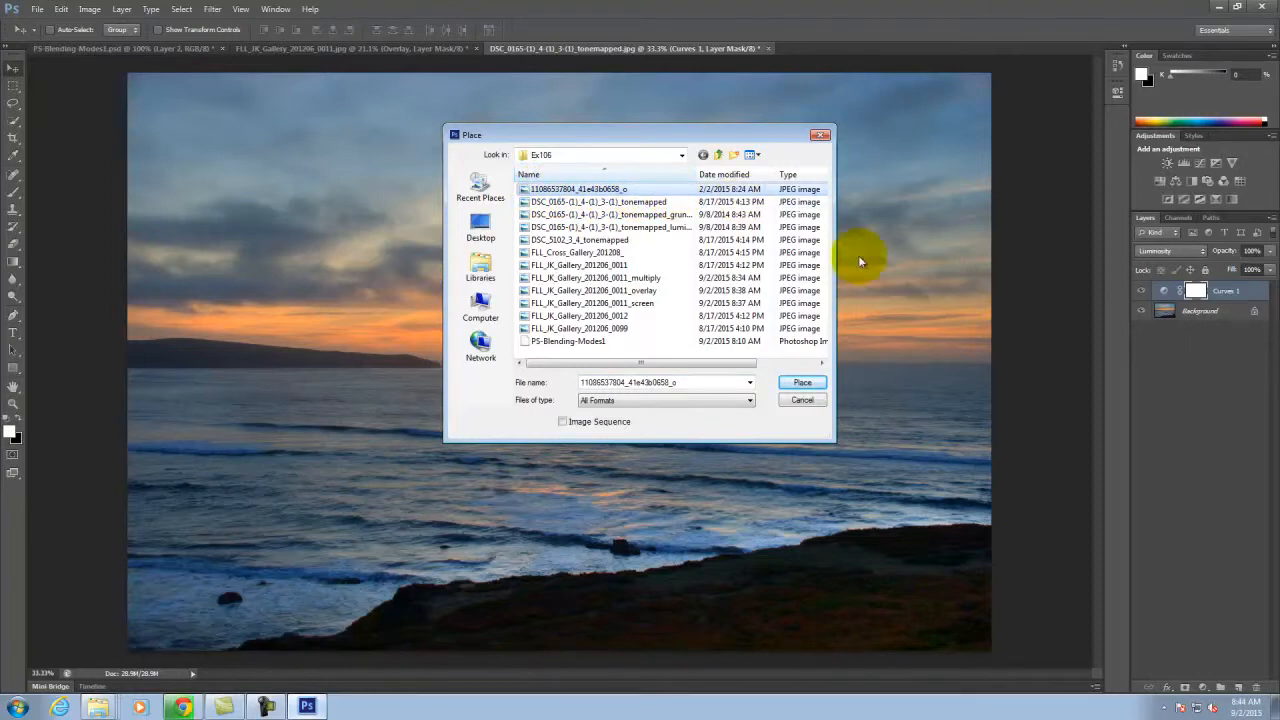
{"action": "left_click", "coordinate": [803, 384]}
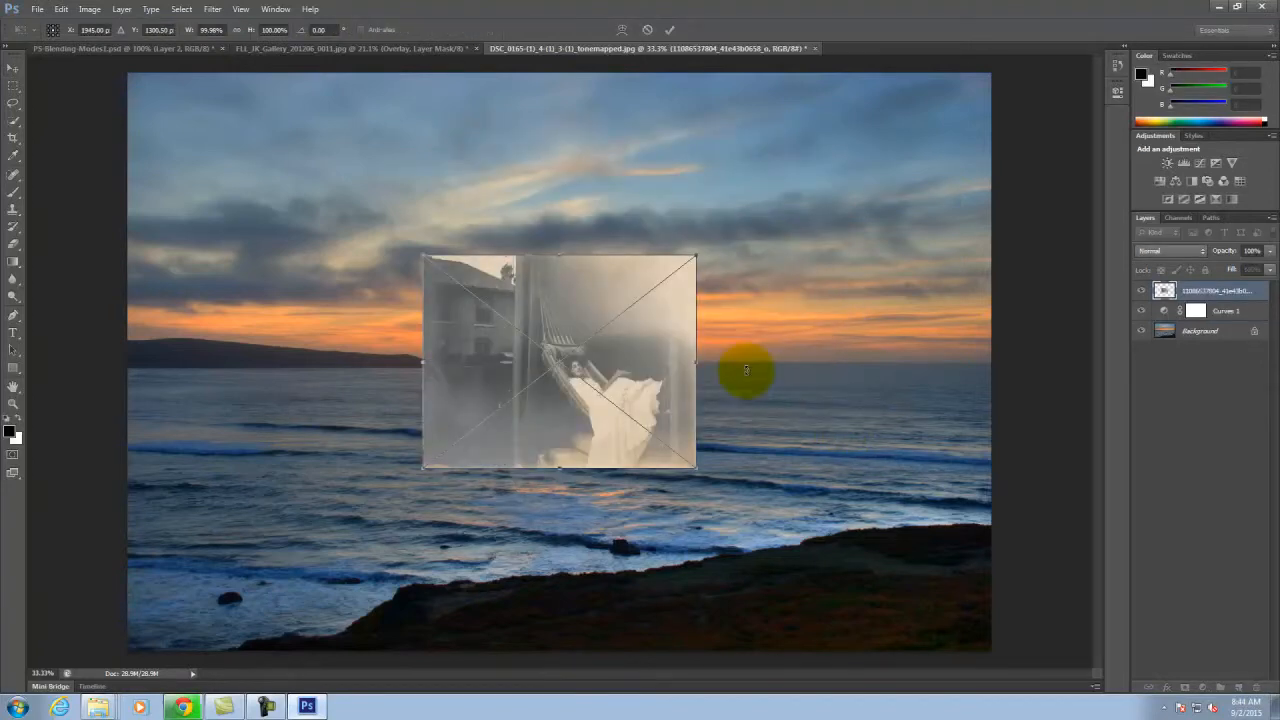
{"action": "key", "text": "Delete"}
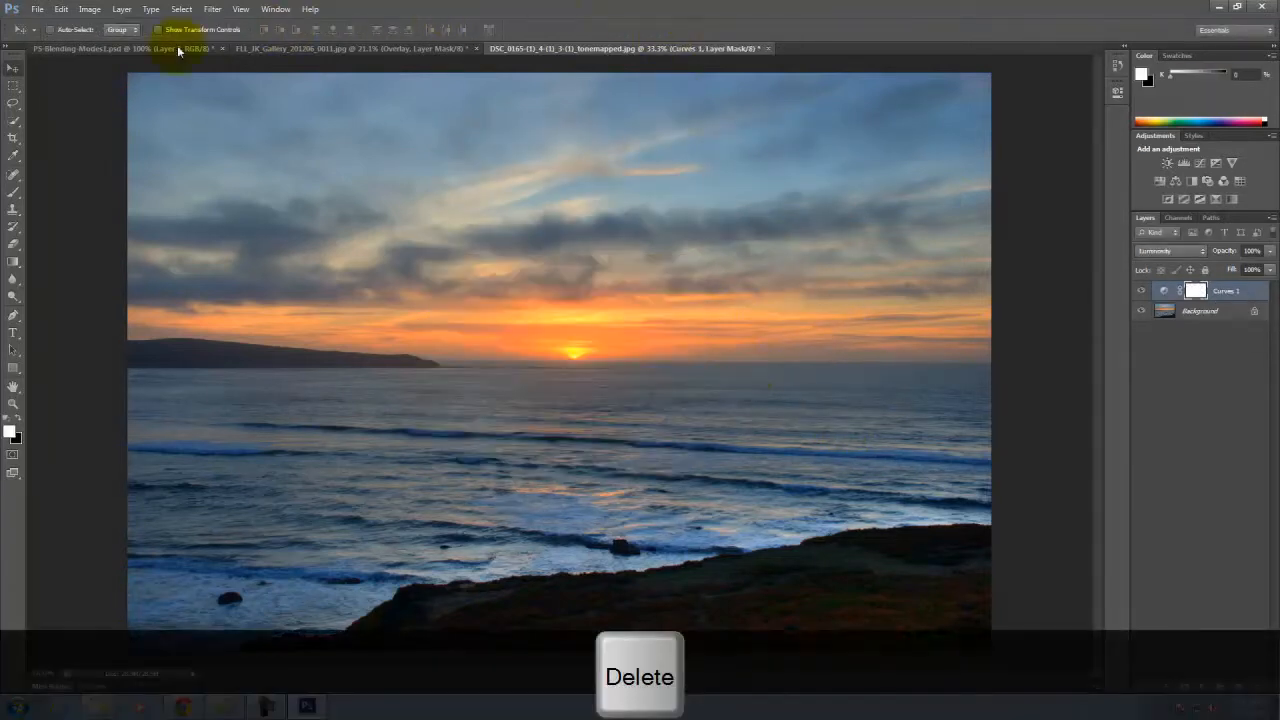
- Place the coffee stain JPEG from the Grunge Textures folder in Resources on the KINGFISHER (E:) drive into the sunset photo
{"action": "left_click", "coordinate": [36, 9]}
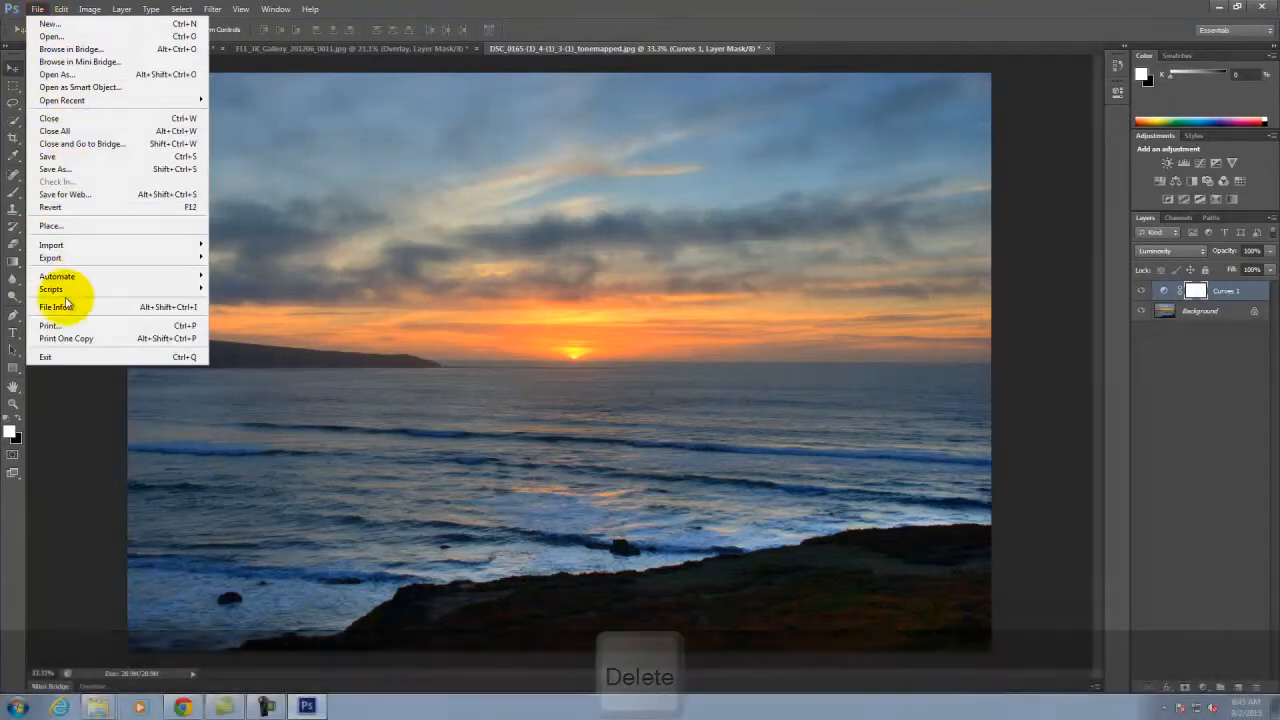
{"action": "left_click", "coordinate": [72, 228]}
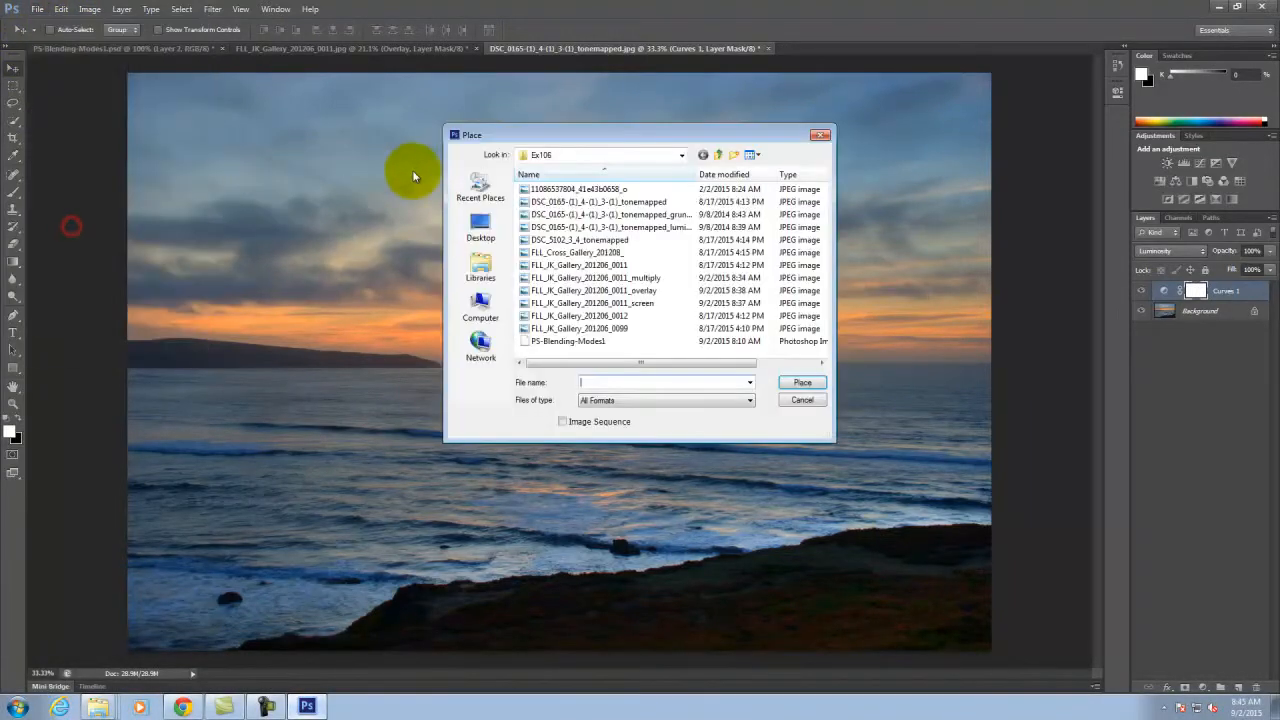
{"action": "left_click", "coordinate": [586, 156]}
{"action": "left_click", "coordinate": [561, 264]}
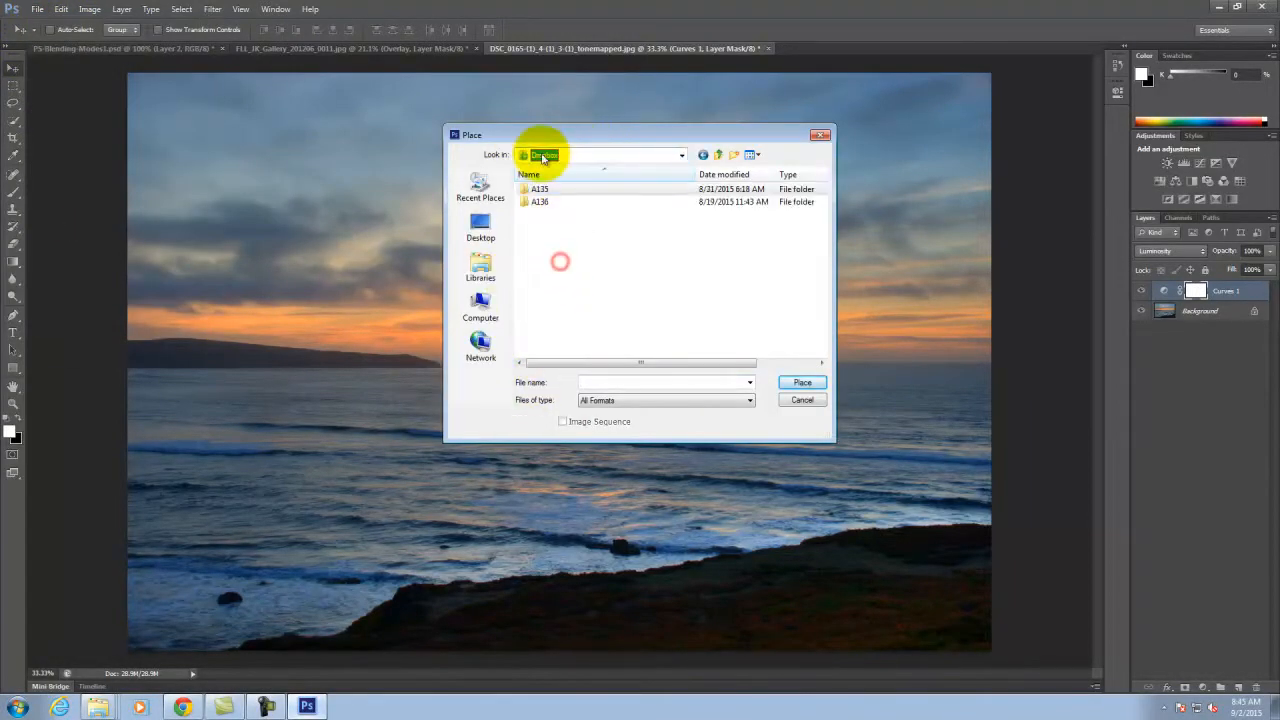
{"action": "left_click", "coordinate": [717, 155]}
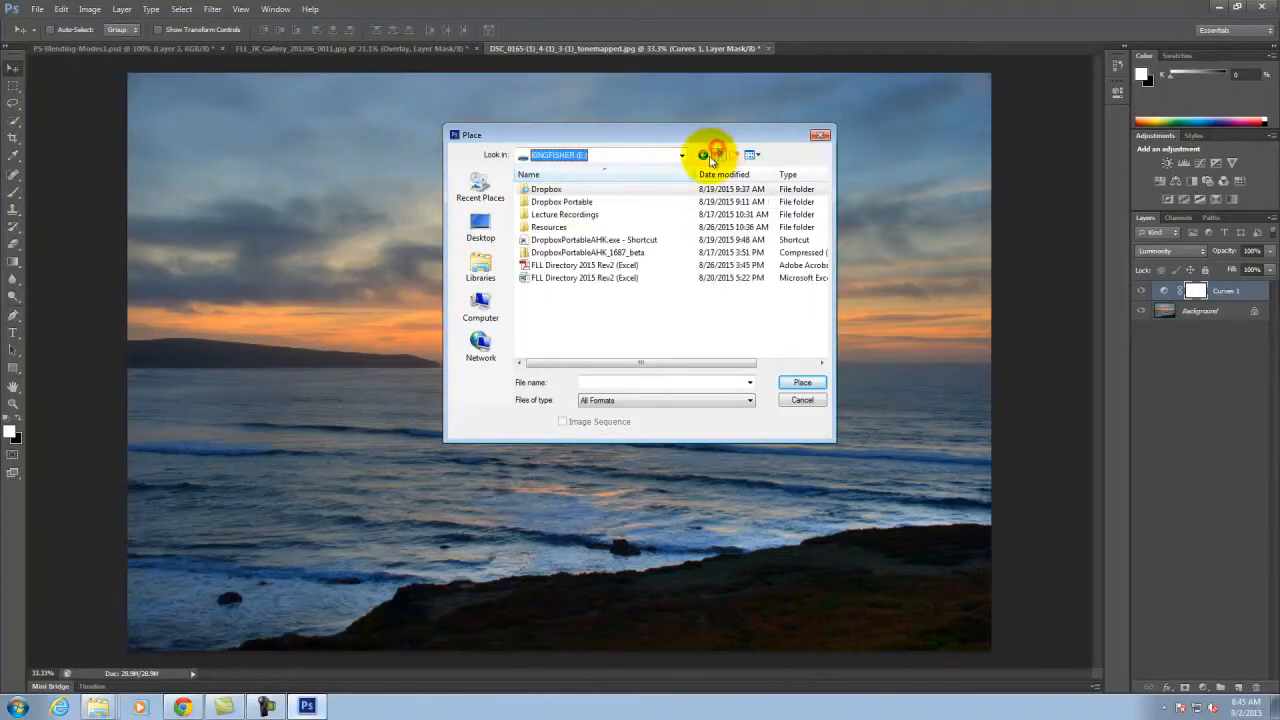
{"action": "double_click", "coordinate": [560, 228]}
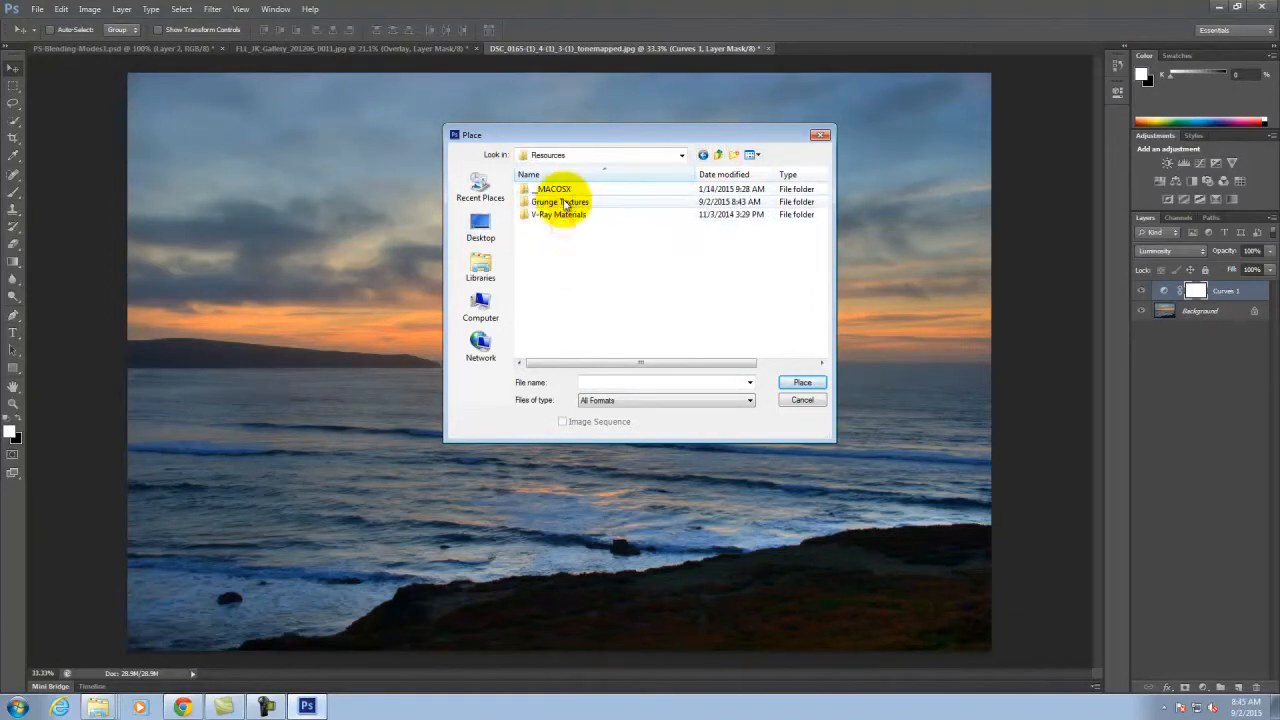
{"action": "double_click", "coordinate": [560, 184]}
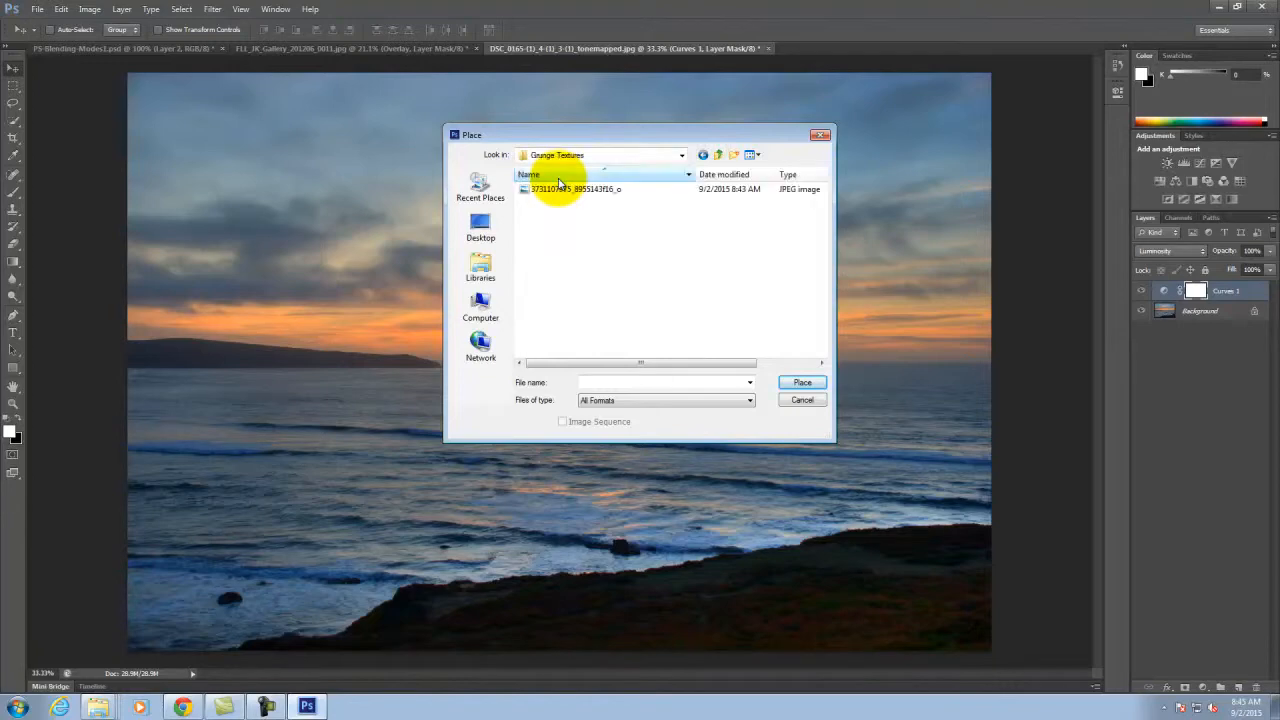
{"action": "left_click", "coordinate": [563, 188]}
{"action": "left_click", "coordinate": [815, 380]}
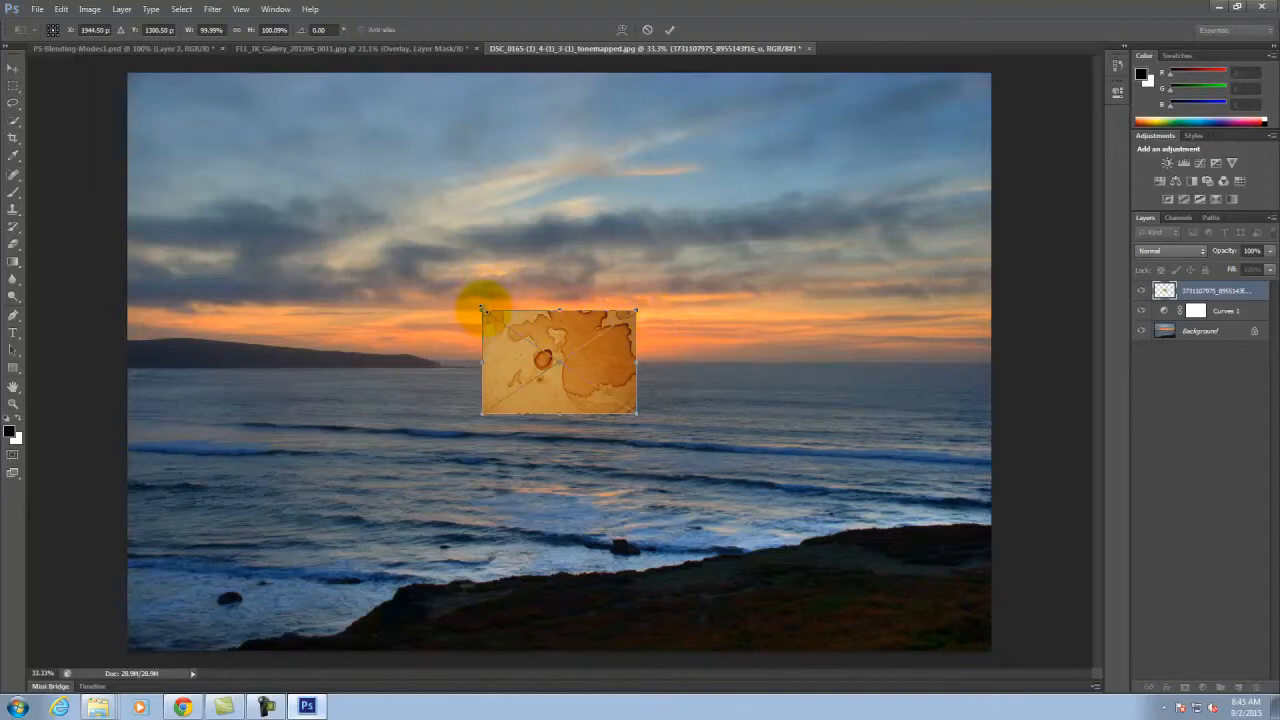
- Scale the placed coffee stain texture proportionally to about 587% so it covers the whole photo, and commit the placement
{"action": "left_click_drag", "start_coordinate": [482, 311], "coordinate": [311, 250]}
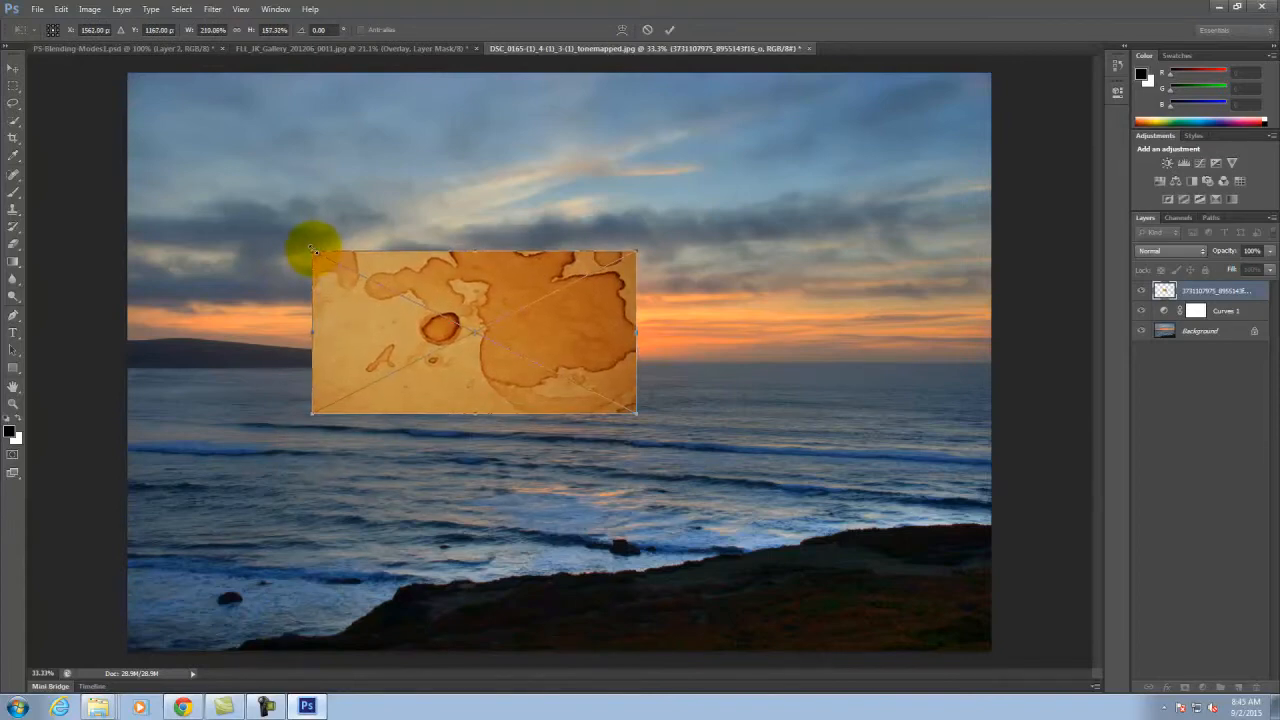
{"action": "left_click_drag", "start_coordinate": [311, 250], "coordinate": [62, 143]}
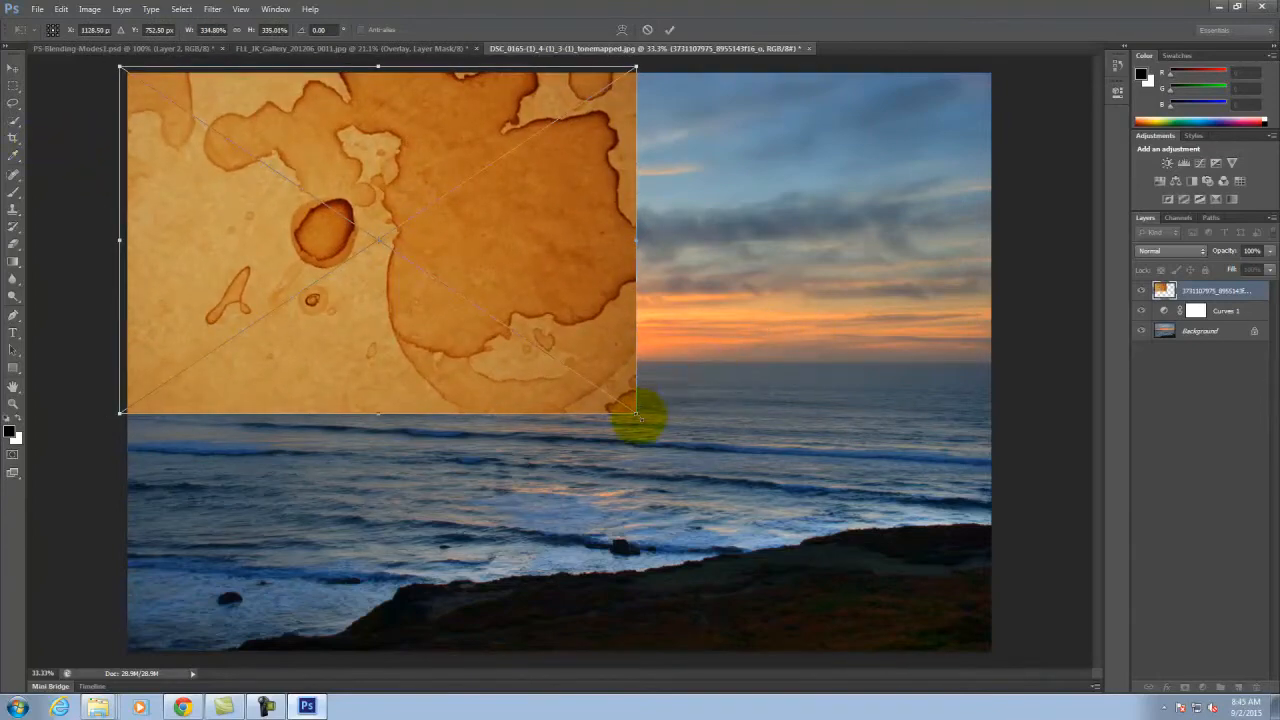
{"action": "left_click_drag", "start_coordinate": [634, 411], "coordinate": [1062, 625]}
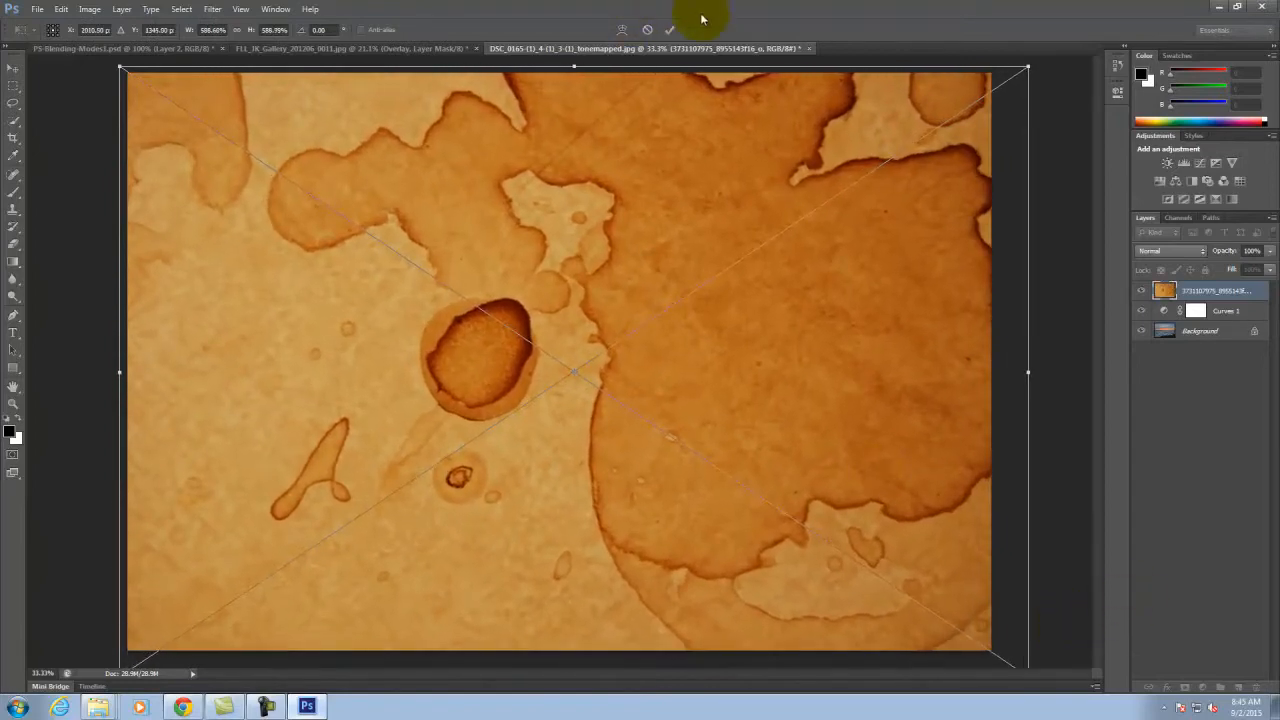
{"action": "left_click", "coordinate": [670, 29]}
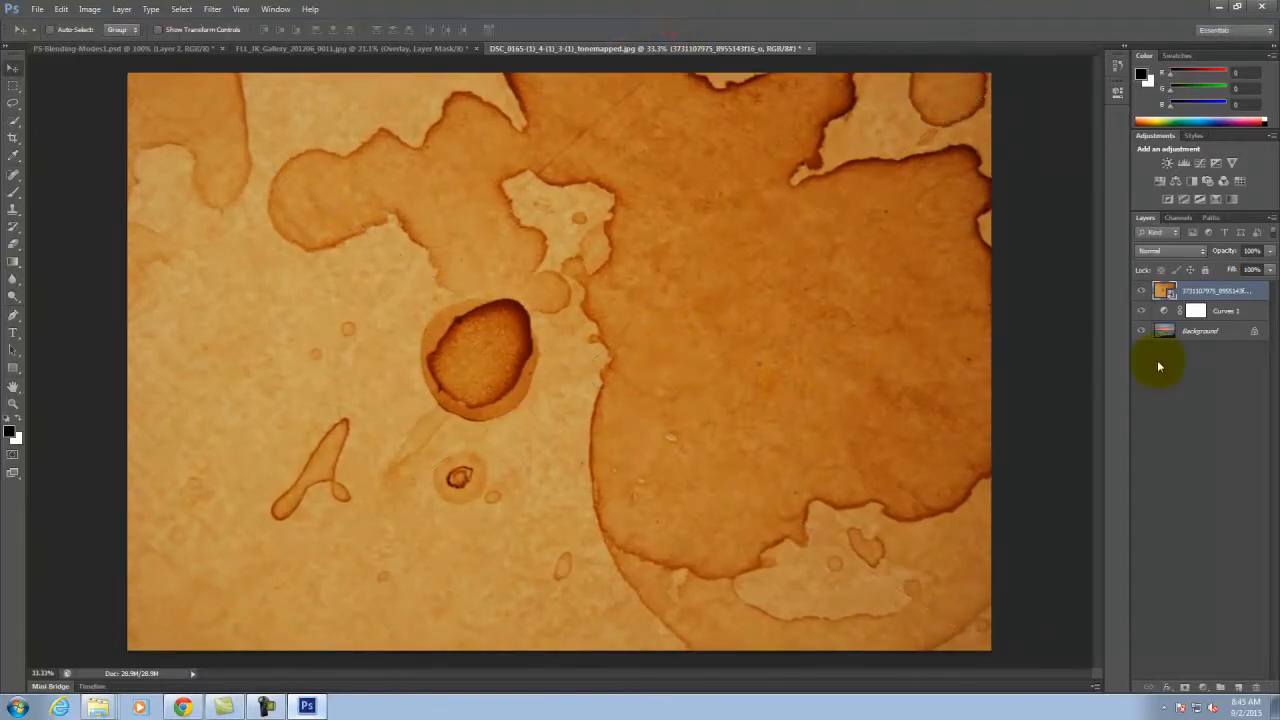
- Toggle the coffee stain layer's visibility off and on to compare it with the sunset photo beneath
{"action": "left_click", "coordinate": [1140, 291]}
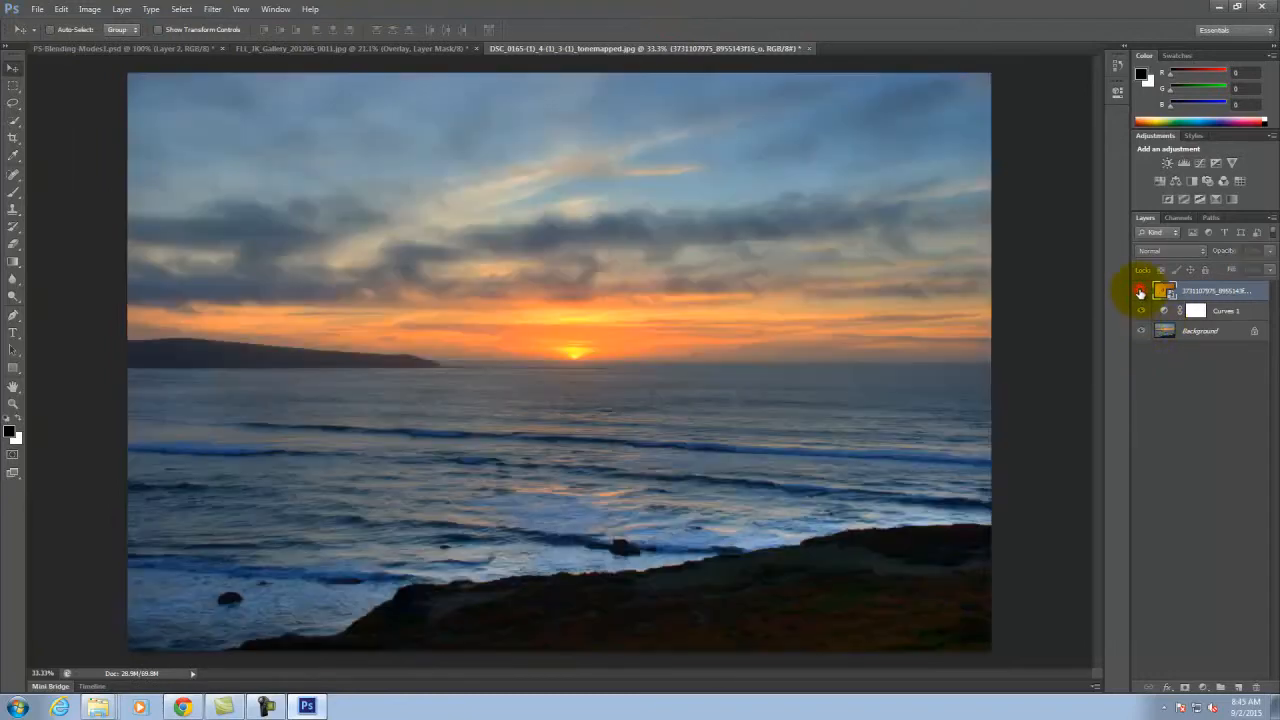
{"action": "left_click", "coordinate": [1141, 291]}
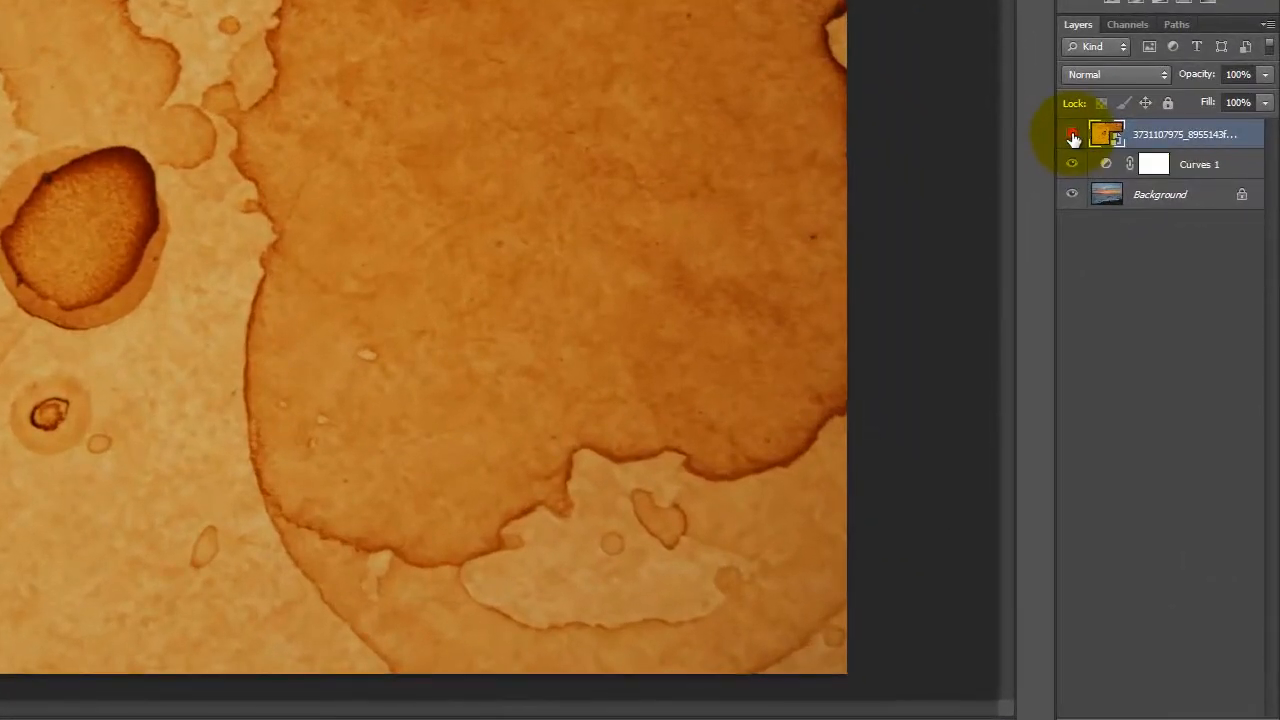
{"action": "left_click", "coordinate": [1141, 292]}
{"action": "left_click", "coordinate": [1072, 135]}
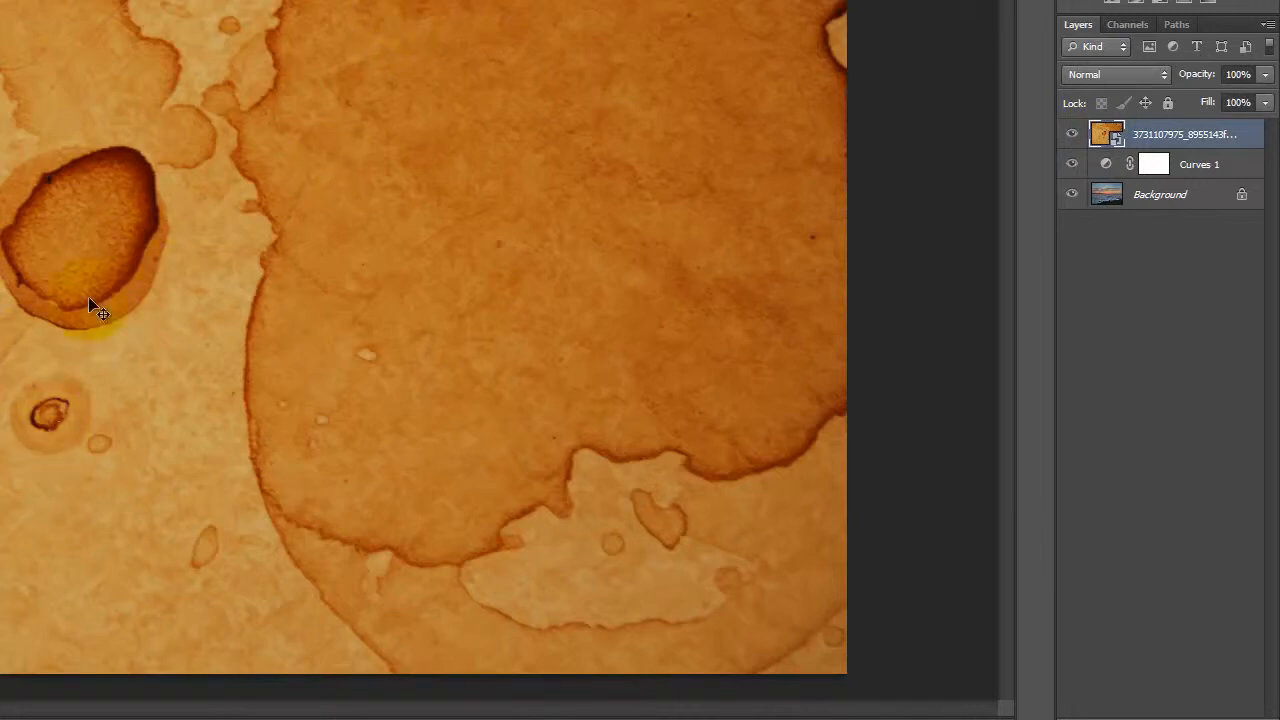
- Set the coffee stain layer's blending mode to Multiply and lower its opacity to 41%
{"action": "left_click", "coordinate": [1114, 75]}
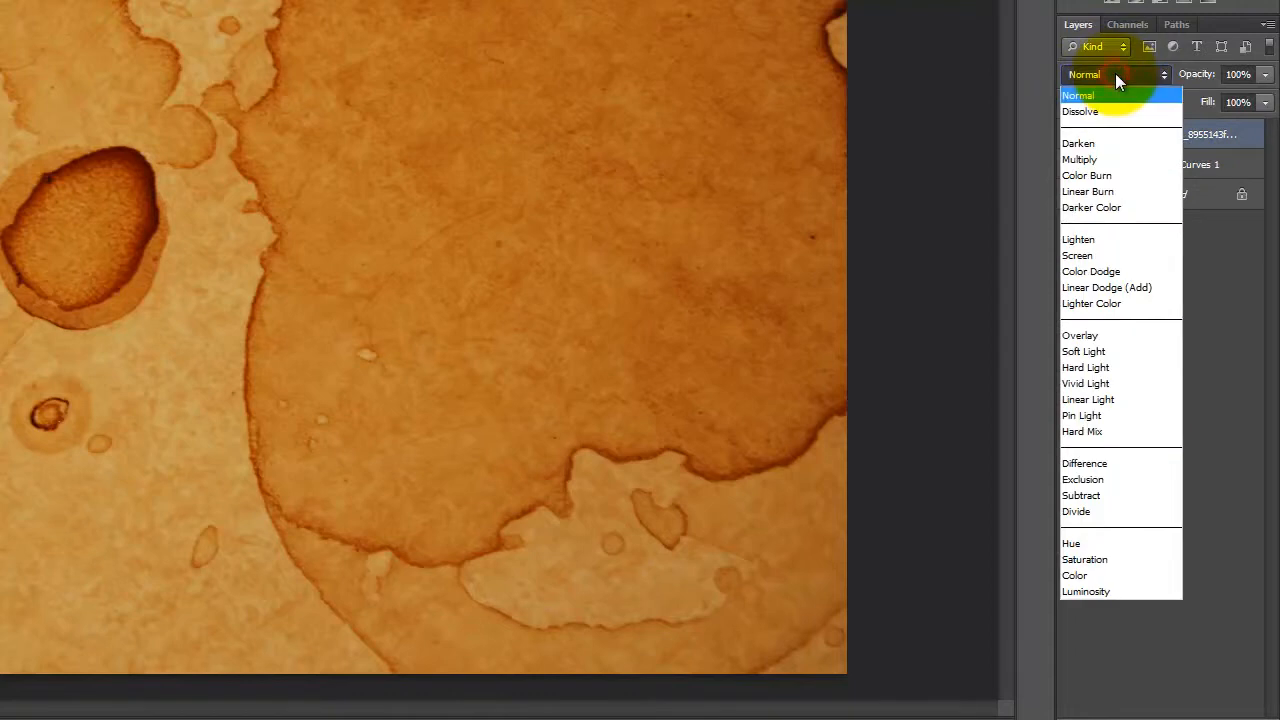
{"action": "left_click", "coordinate": [1117, 159]}
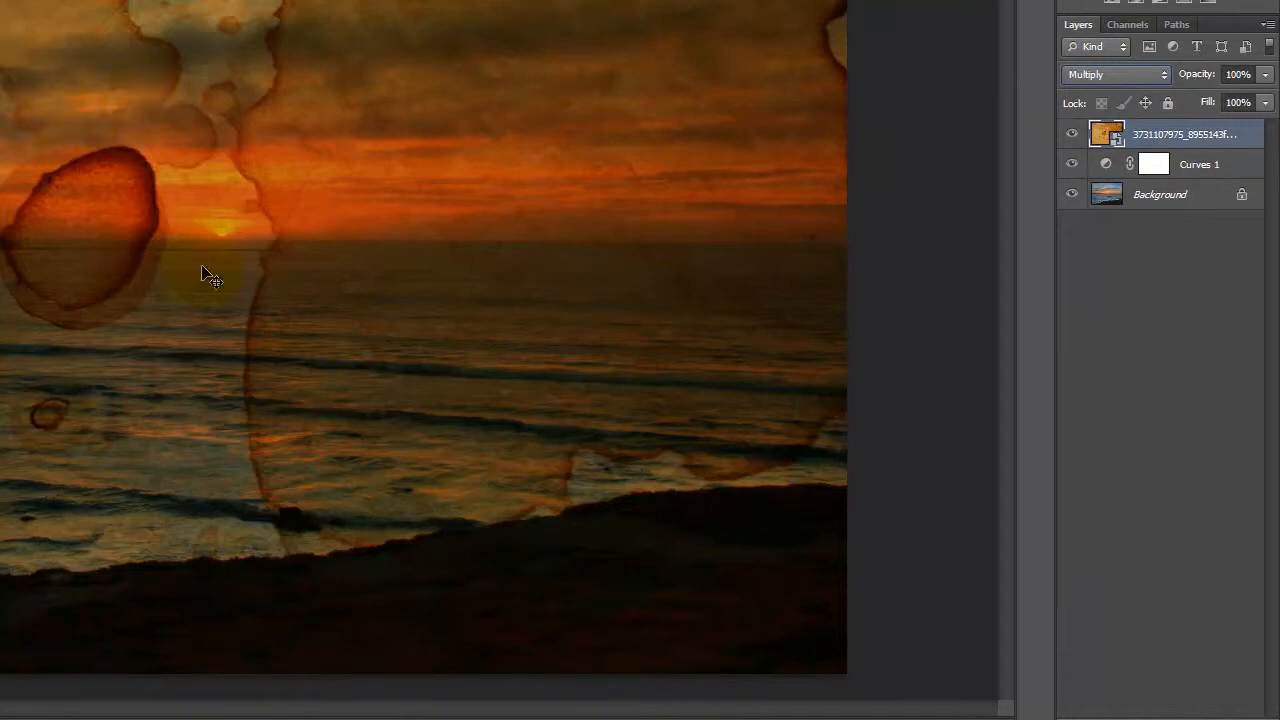
{"action": "left_click", "coordinate": [1265, 74]}
{"action": "left_click_drag", "start_coordinate": [1207, 95], "coordinate": [1206, 94]}
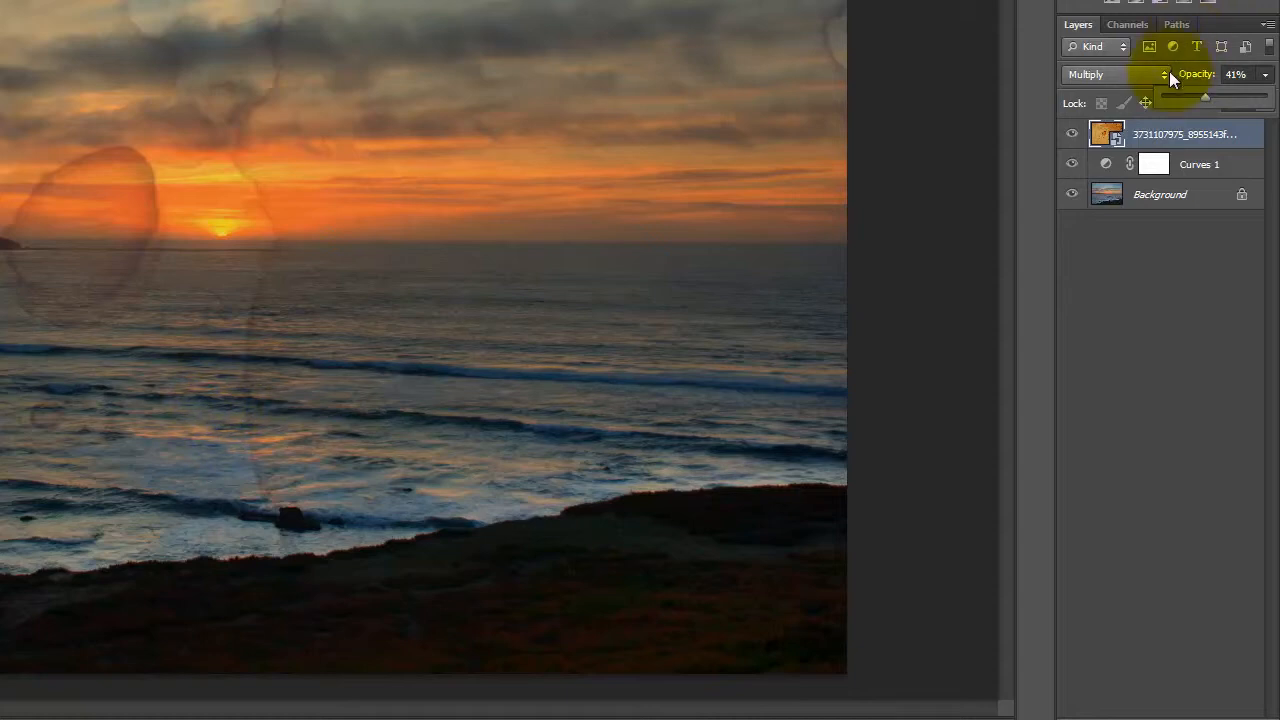
- Change the coffee stain layer's blending mode to Screen and raise its opacity to 78%
{"action": "left_click", "coordinate": [1139, 77]}
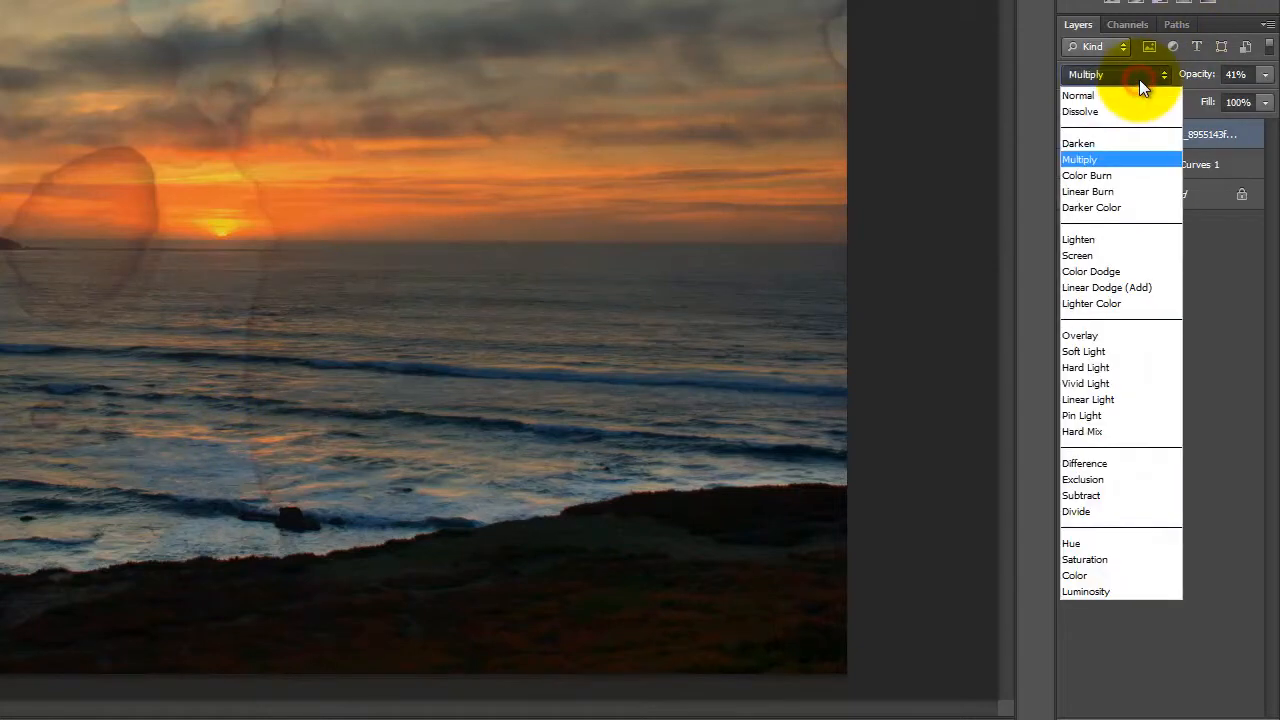
{"action": "left_click", "coordinate": [1112, 257]}
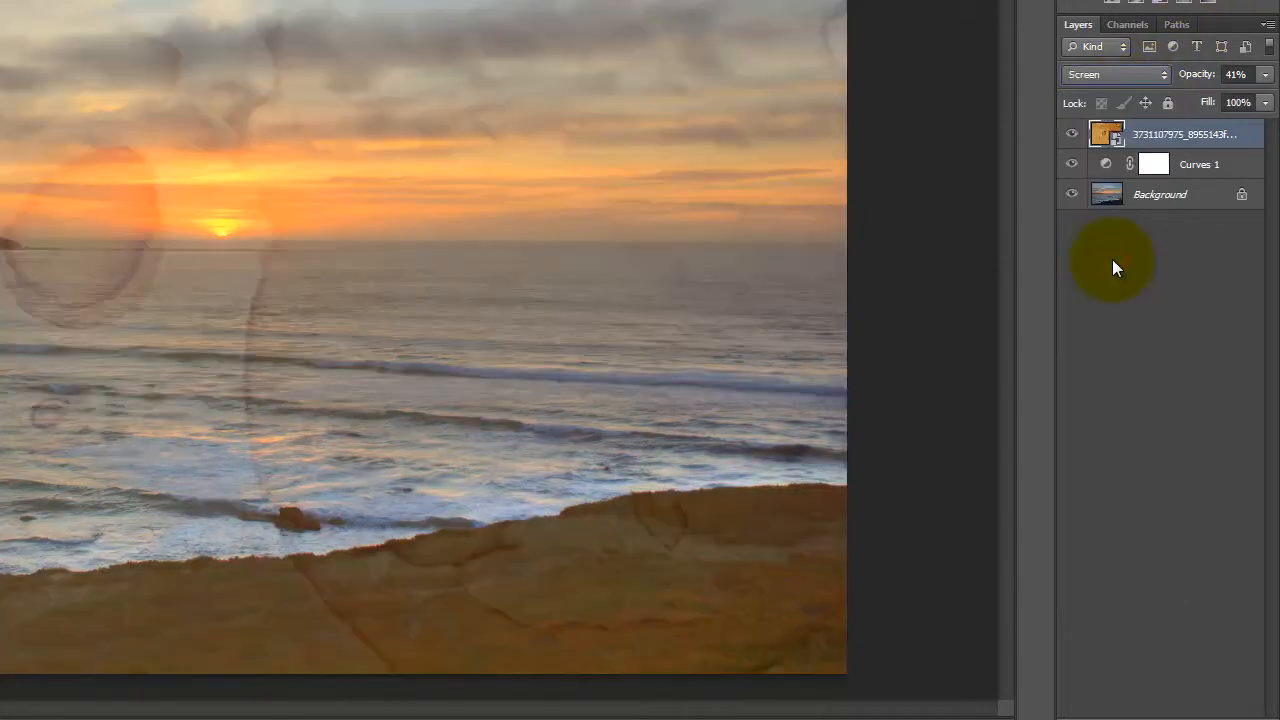
{"action": "left_click", "coordinate": [1156, 72]}
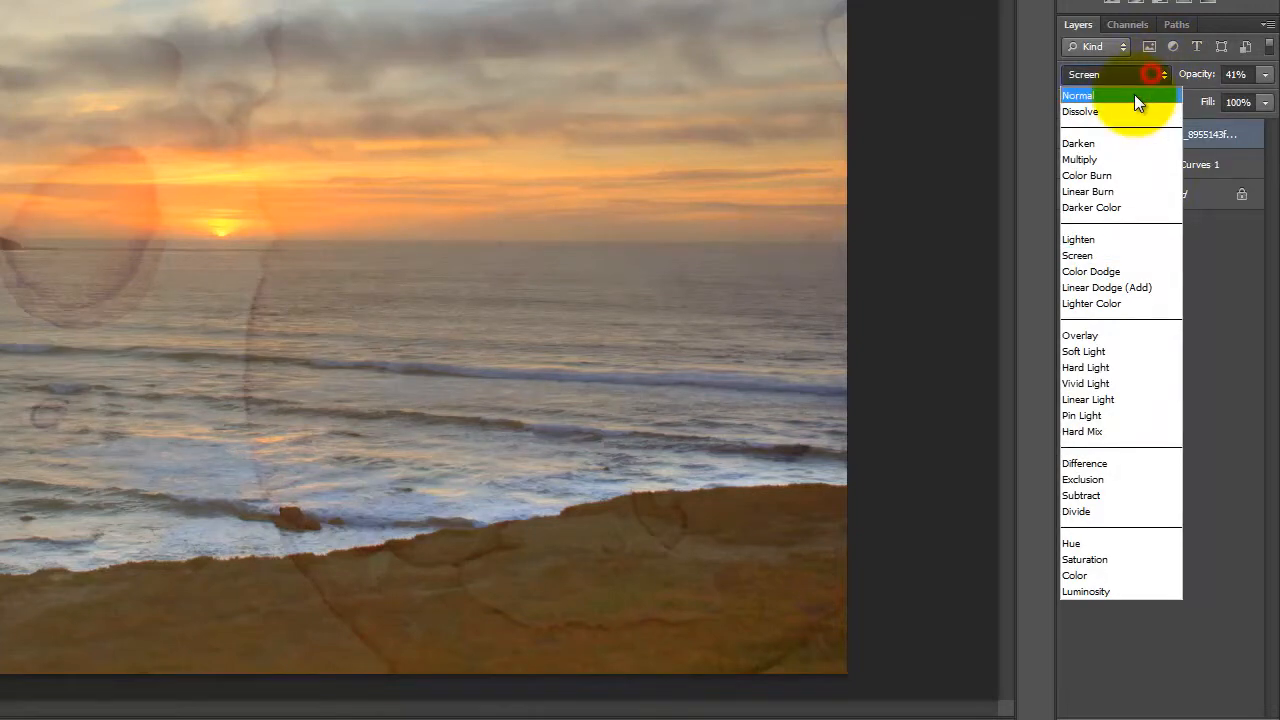
{"action": "left_click", "coordinate": [1208, 80]}
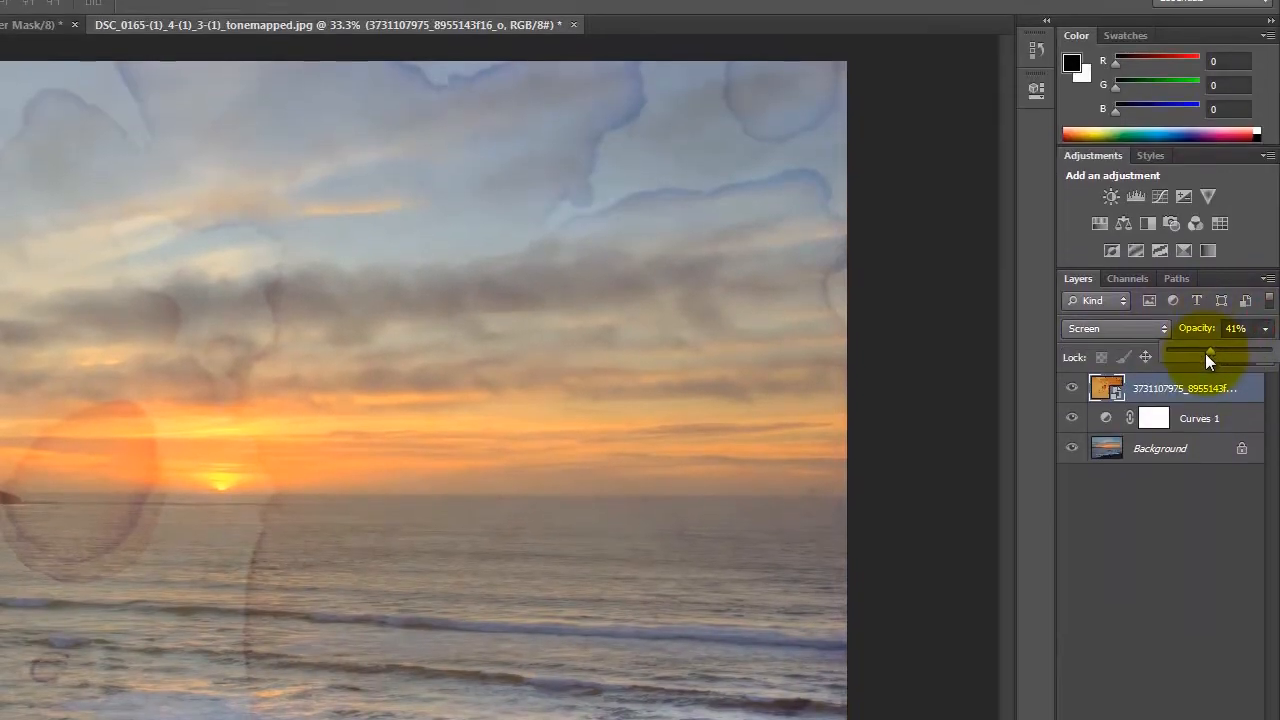
{"action": "left_click_drag", "start_coordinate": [1208, 358], "coordinate": [1250, 360]}
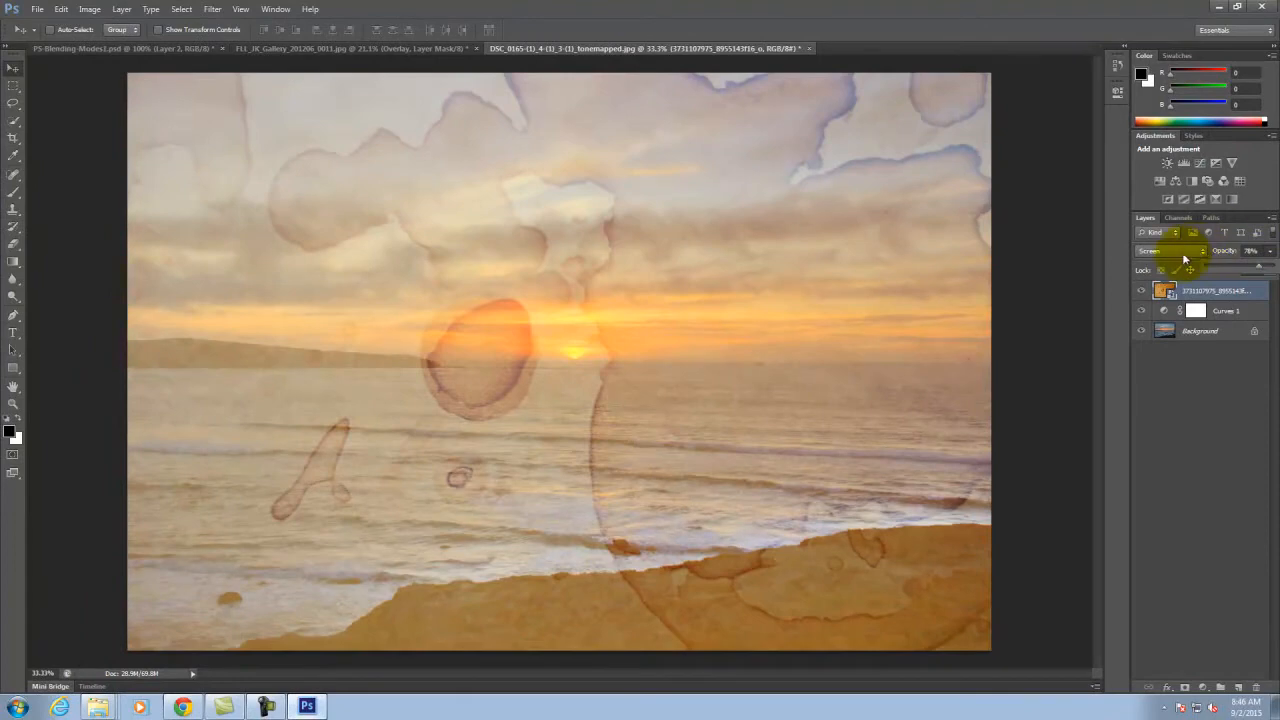
- Change the coffee stain layer's blending mode to Overlay and reduce its opacity to 66%
{"action": "left_click", "coordinate": [1185, 253]}
{"action": "left_click", "coordinate": [1147, 430]}
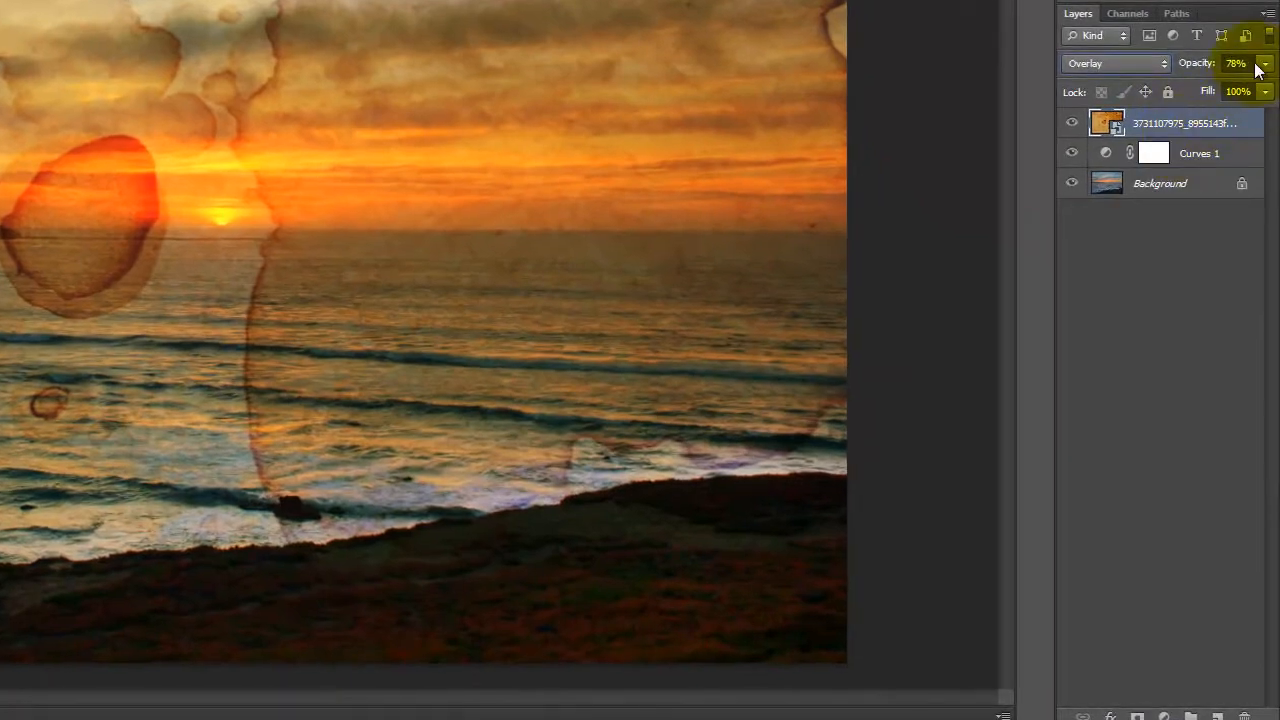
{"action": "left_click", "coordinate": [1269, 252]}
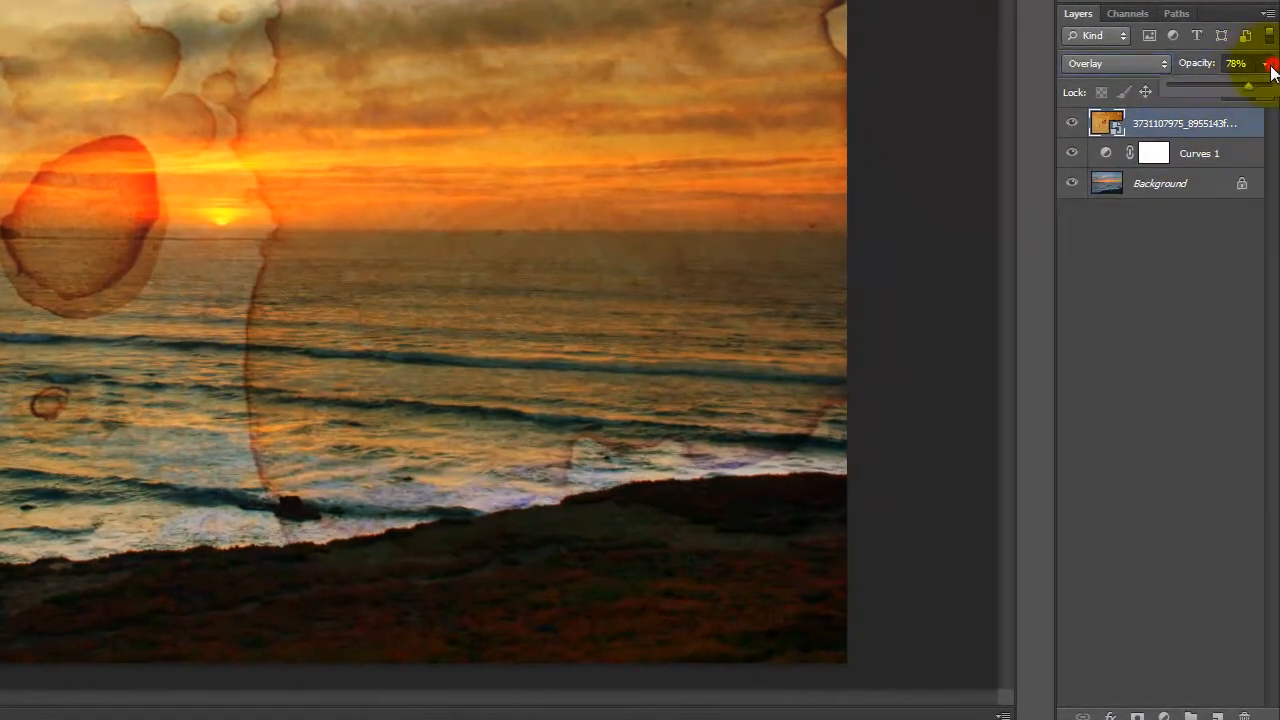
{"action": "mouse_move", "coordinate": [1247, 90]}
{"action": "left_mouse_down"}
{"action": "mouse_move", "coordinate": [1272, 90]}
{"action": "mouse_move", "coordinate": [1200, 86]}
{"action": "mouse_move", "coordinate": [1237, 91]}
{"action": "left_mouse_up"}
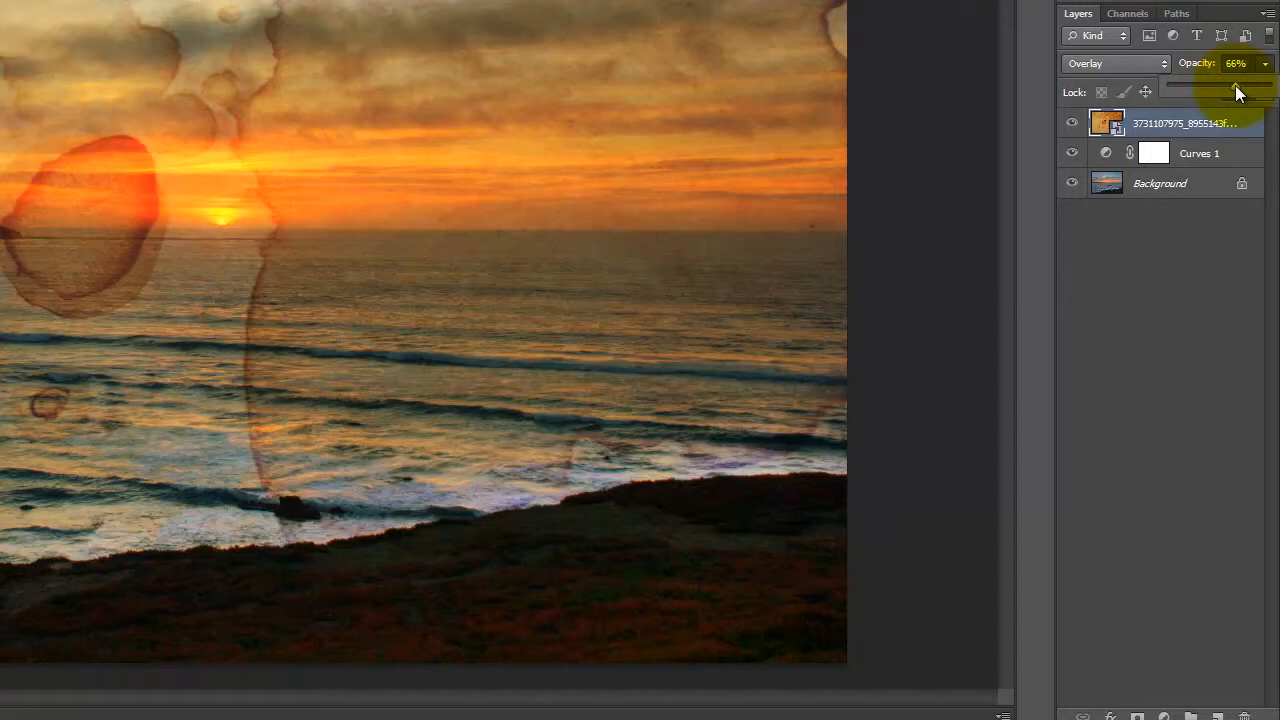
- Try the Lighten blending mode on the coffee stain layer, and switch it to Color Burn
{"action": "left_click", "coordinate": [1131, 70]}
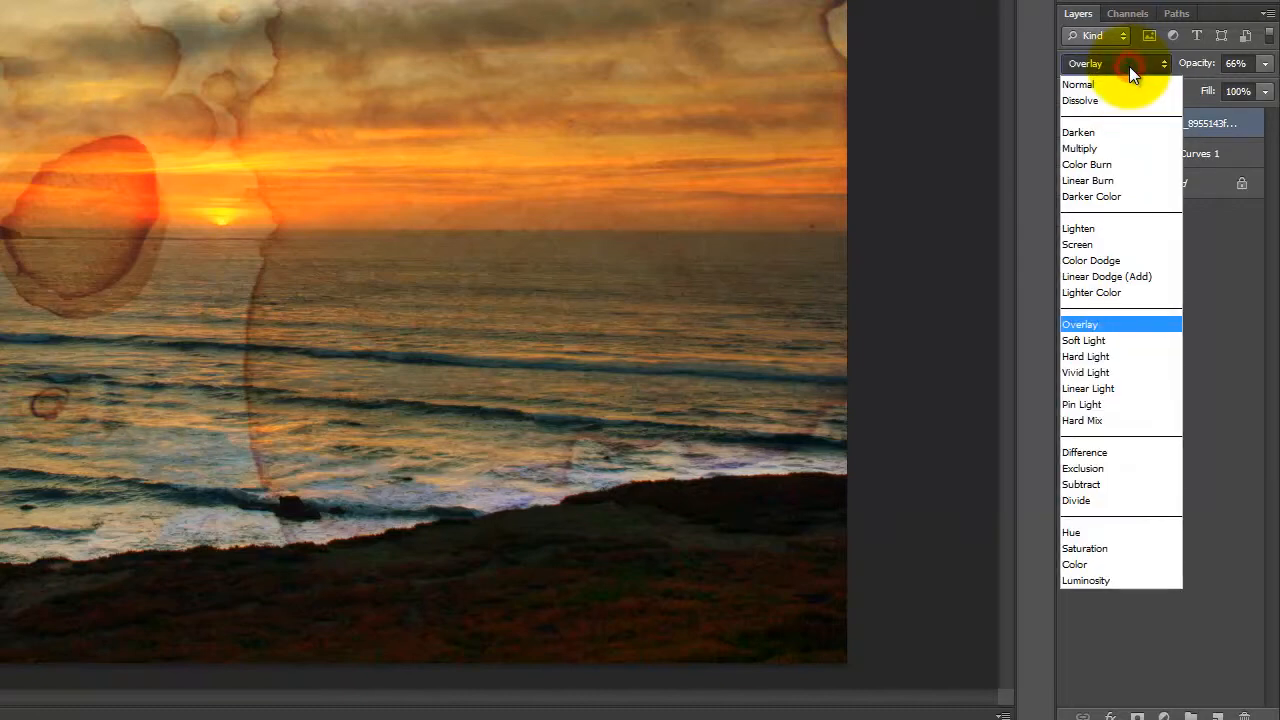
{"action": "left_click", "coordinate": [1145, 232]}
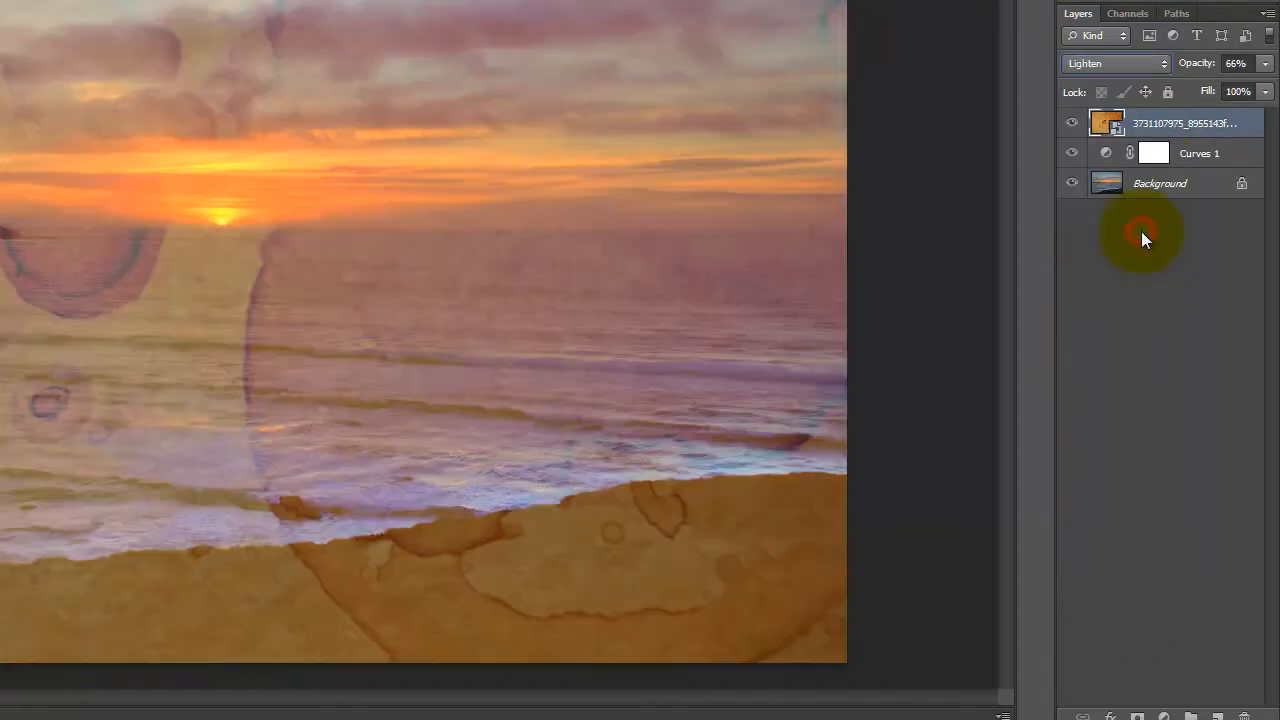
{"action": "left_click", "coordinate": [1155, 66]}
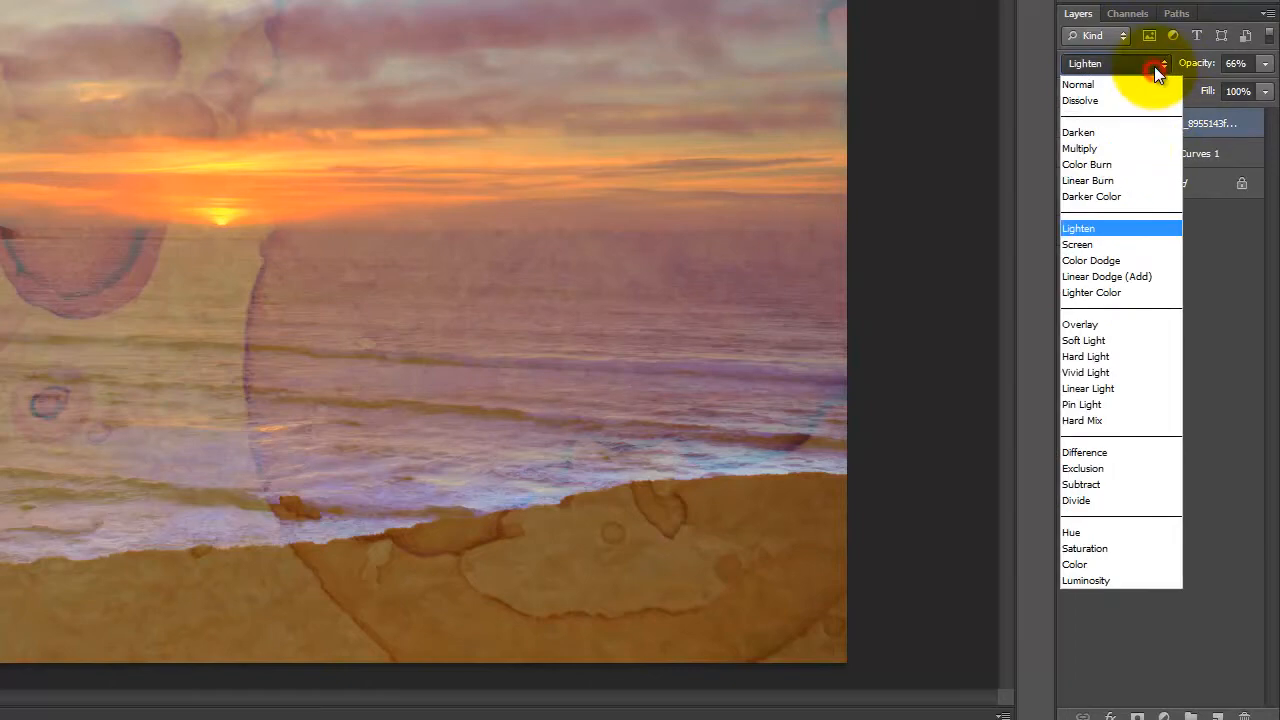
{"action": "left_click", "coordinate": [1116, 166]}
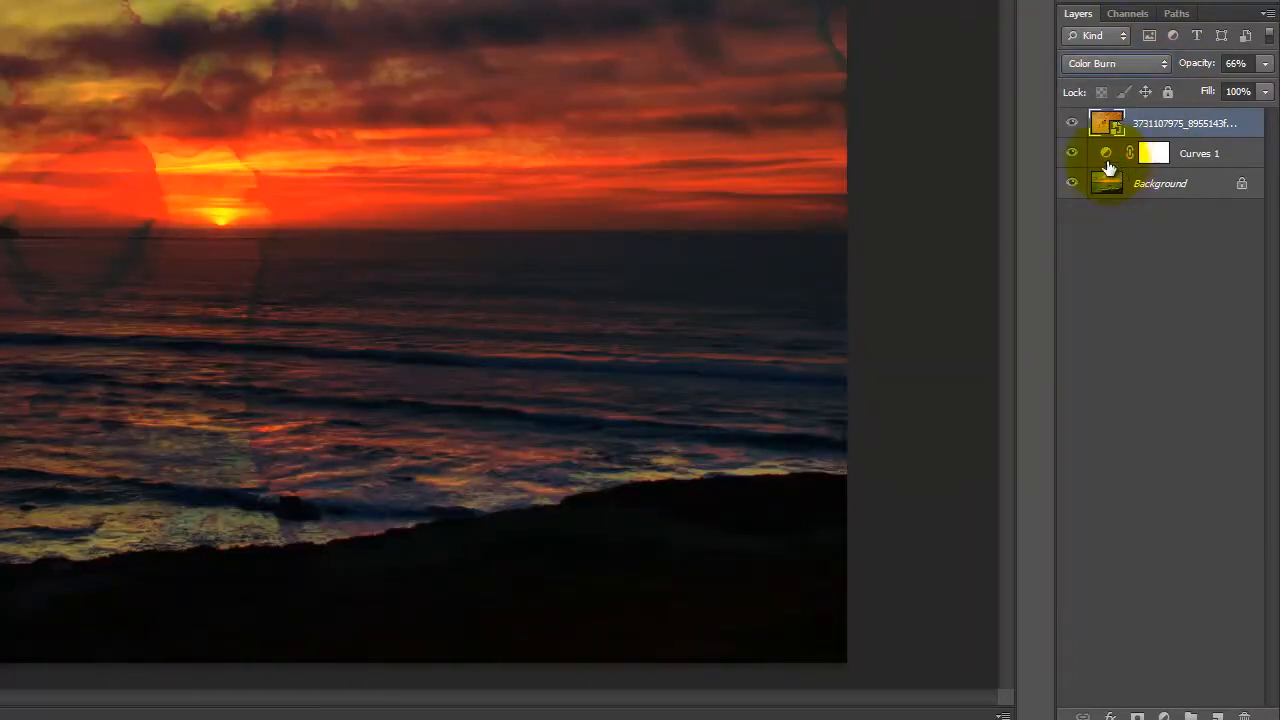
- Compare the Multiply, Color Burn and Linear Burn blending modes on the coffee stain layer
{"action": "left_click", "coordinate": [1131, 63]}
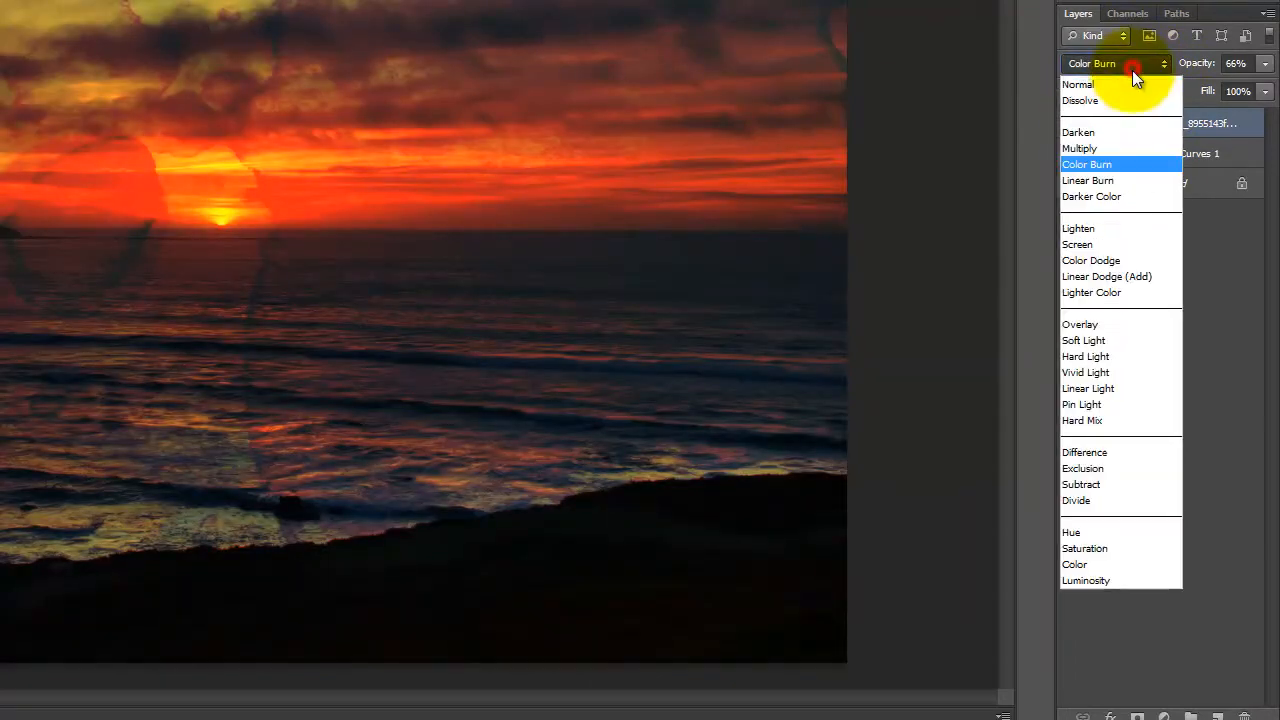
{"action": "left_click", "coordinate": [1114, 148]}
{"action": "left_click", "coordinate": [1112, 62]}
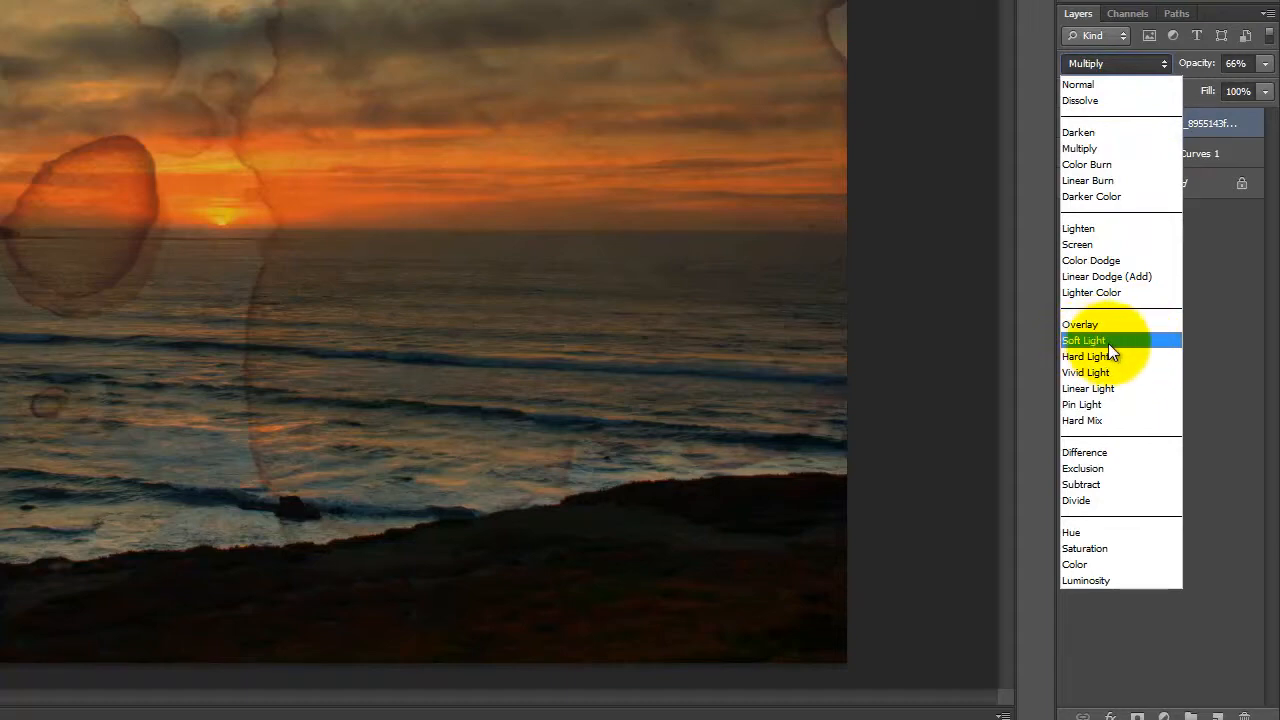
{"action": "left_click", "coordinate": [1099, 165]}
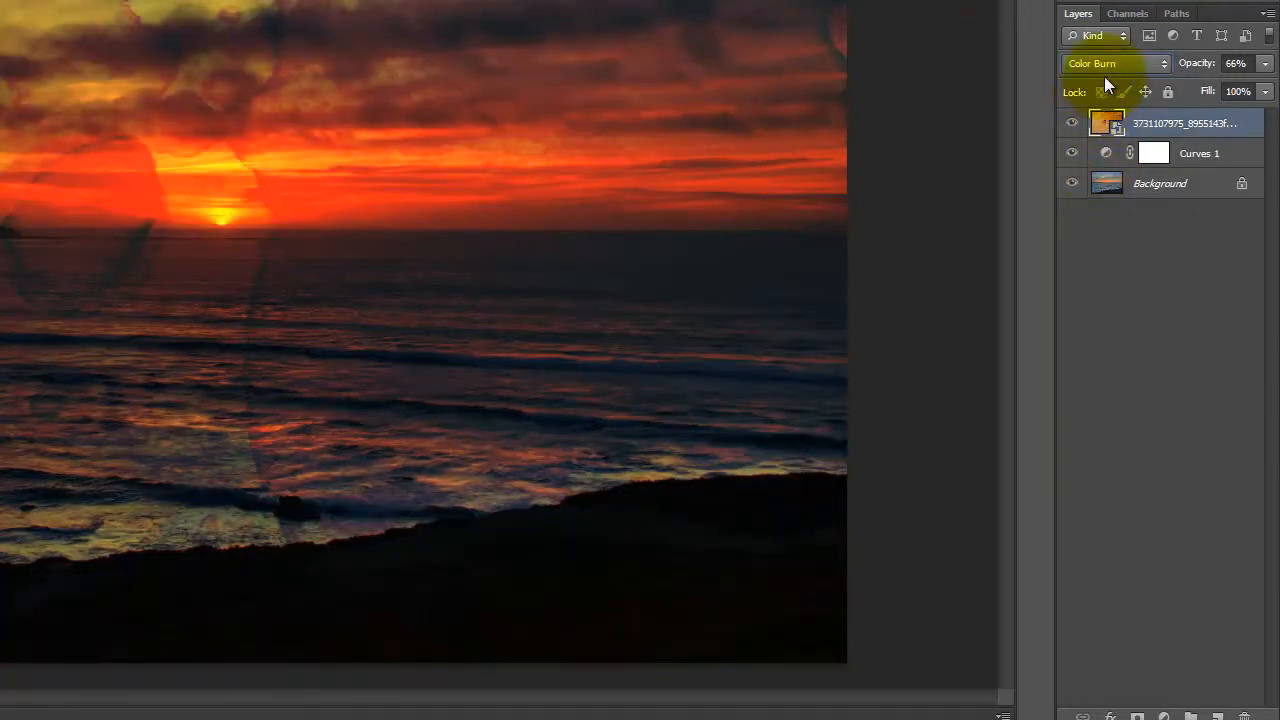
{"action": "left_click", "coordinate": [1107, 63]}
{"action": "left_click", "coordinate": [1089, 176]}
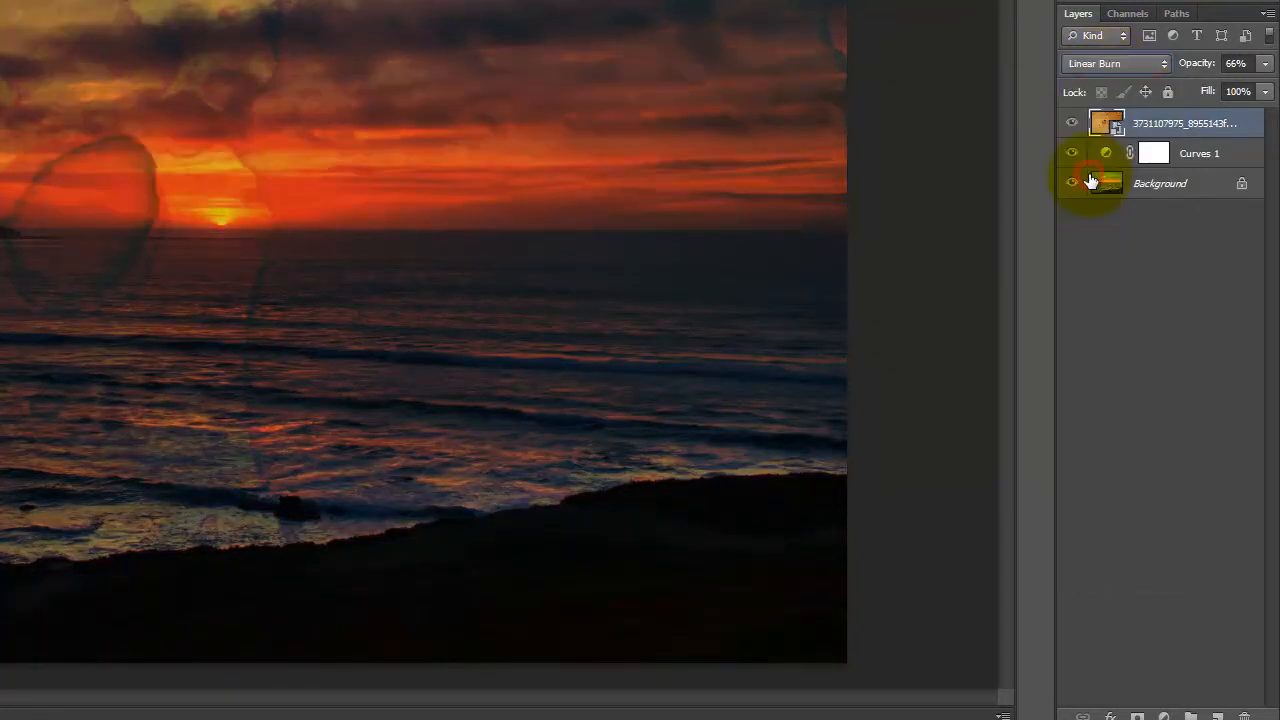
- Set the coffee stain layer's blending mode to Darker Color and hide the layer
{"action": "left_click", "coordinate": [1085, 66]}
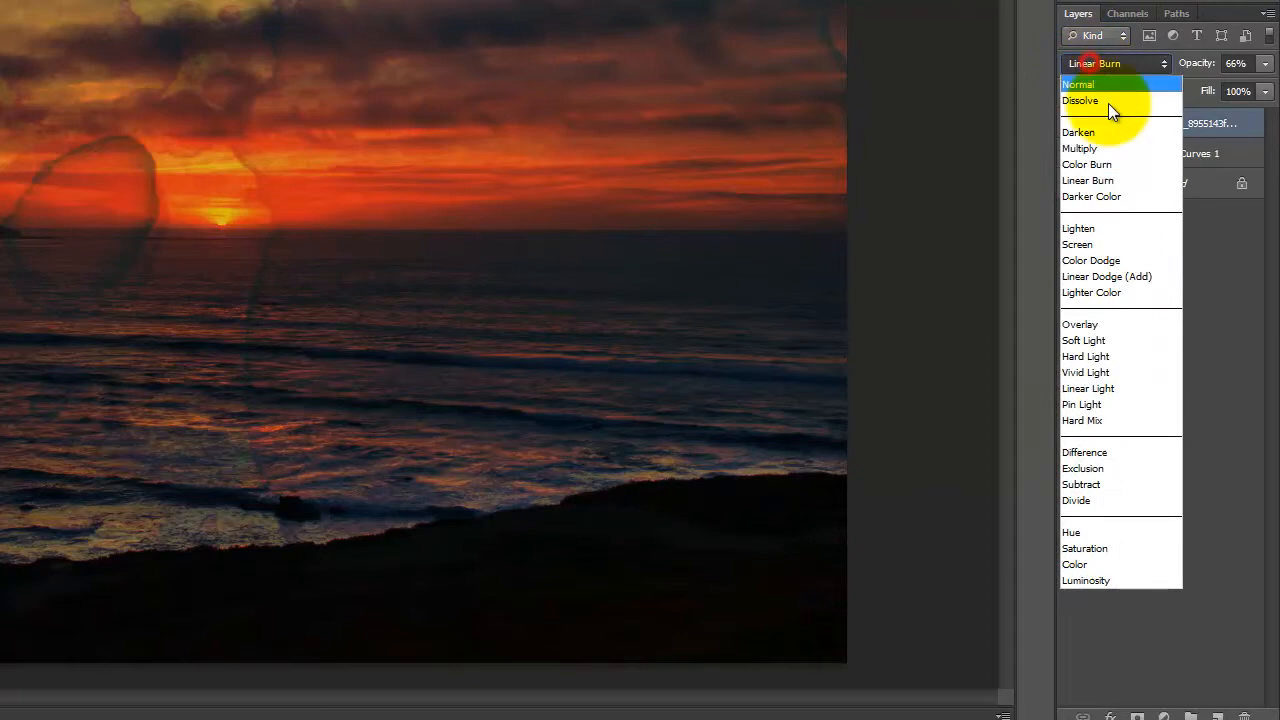
{"action": "left_click", "coordinate": [1117, 196]}
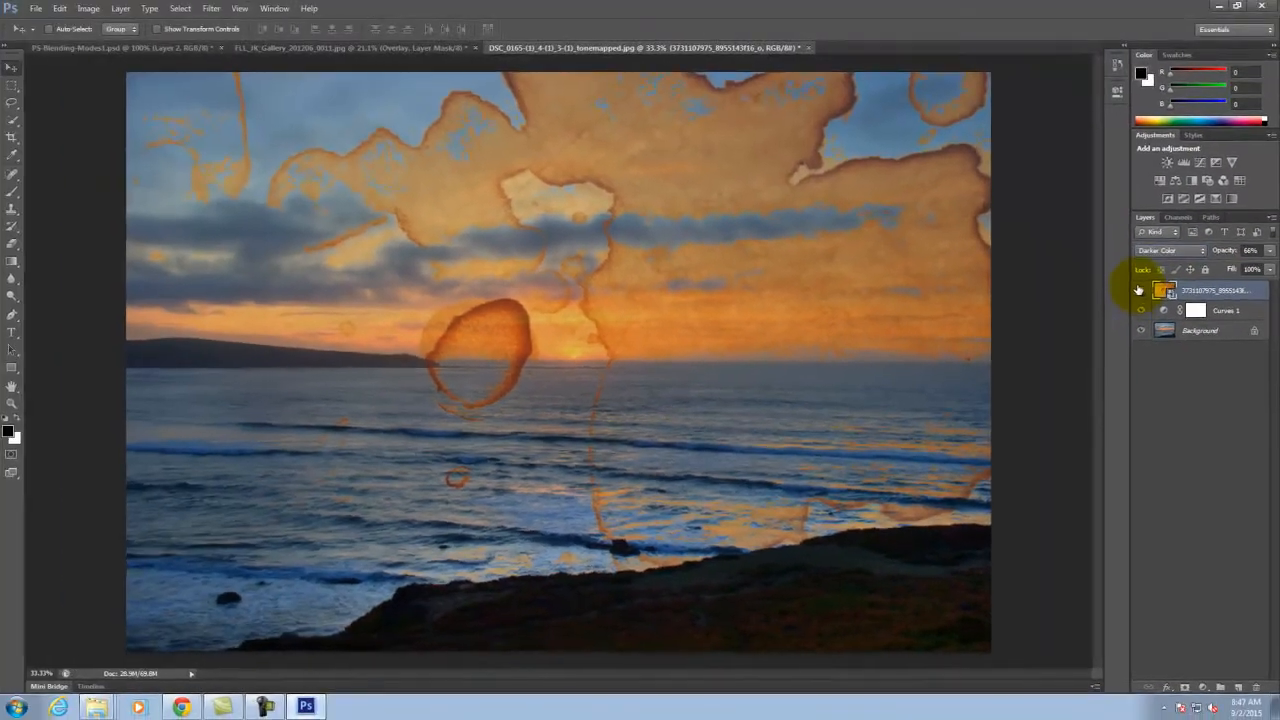
{"action": "left_click", "coordinate": [1140, 290]}
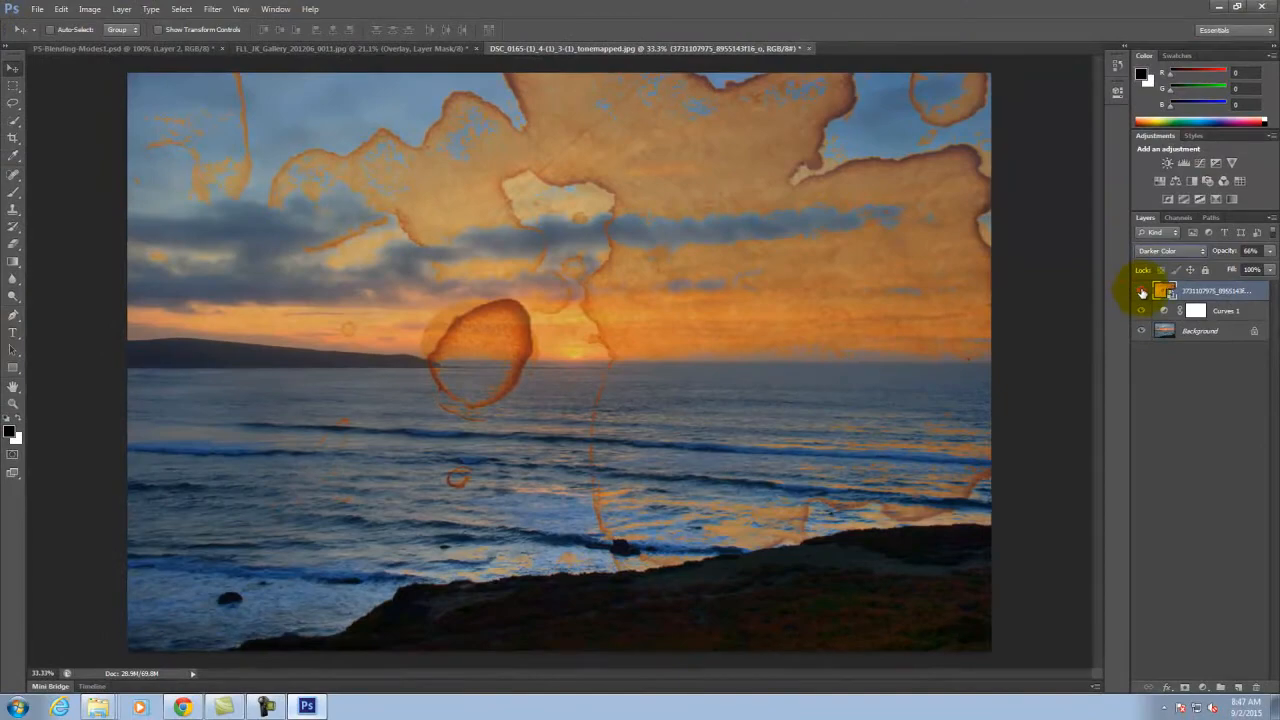
- Switch to Chrome, go back to the Flickr grunge texture search results, and open the vertically striped cardboard texture
{"action": "left_click", "coordinate": [186, 708]}
{"action": "left_click", "coordinate": [328, 12]}
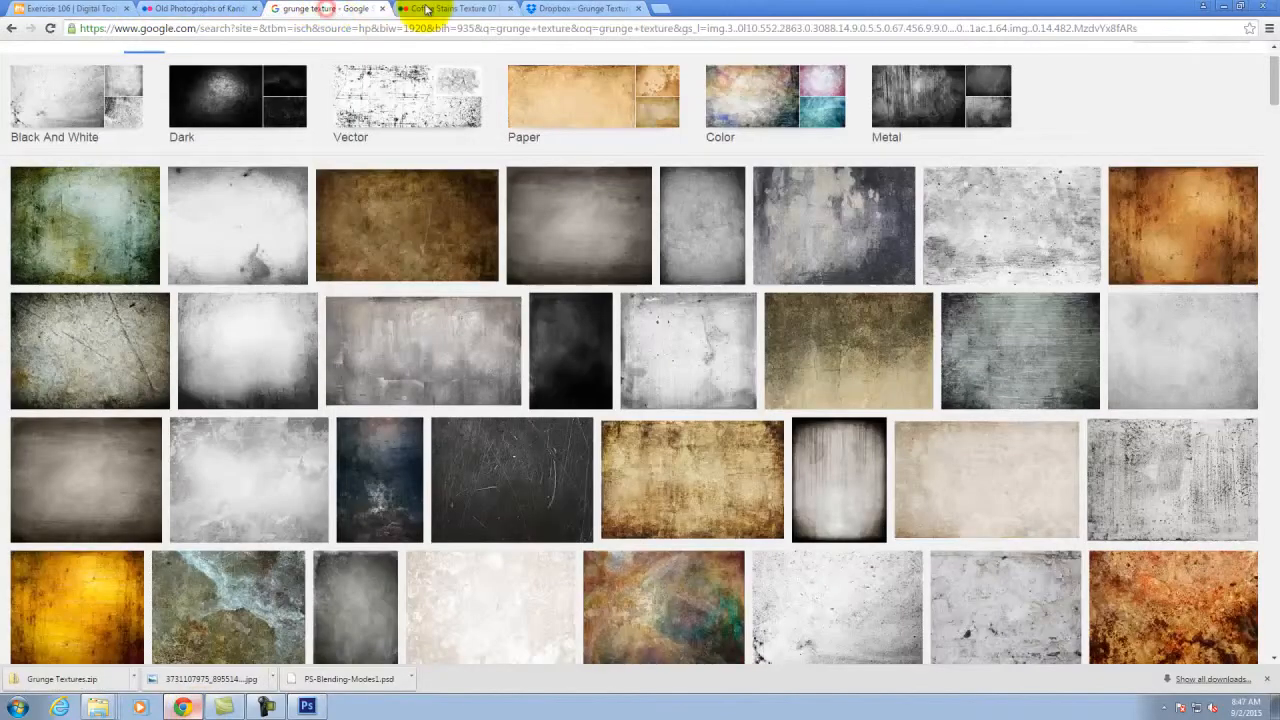
{"action": "left_click", "coordinate": [425, 10]}
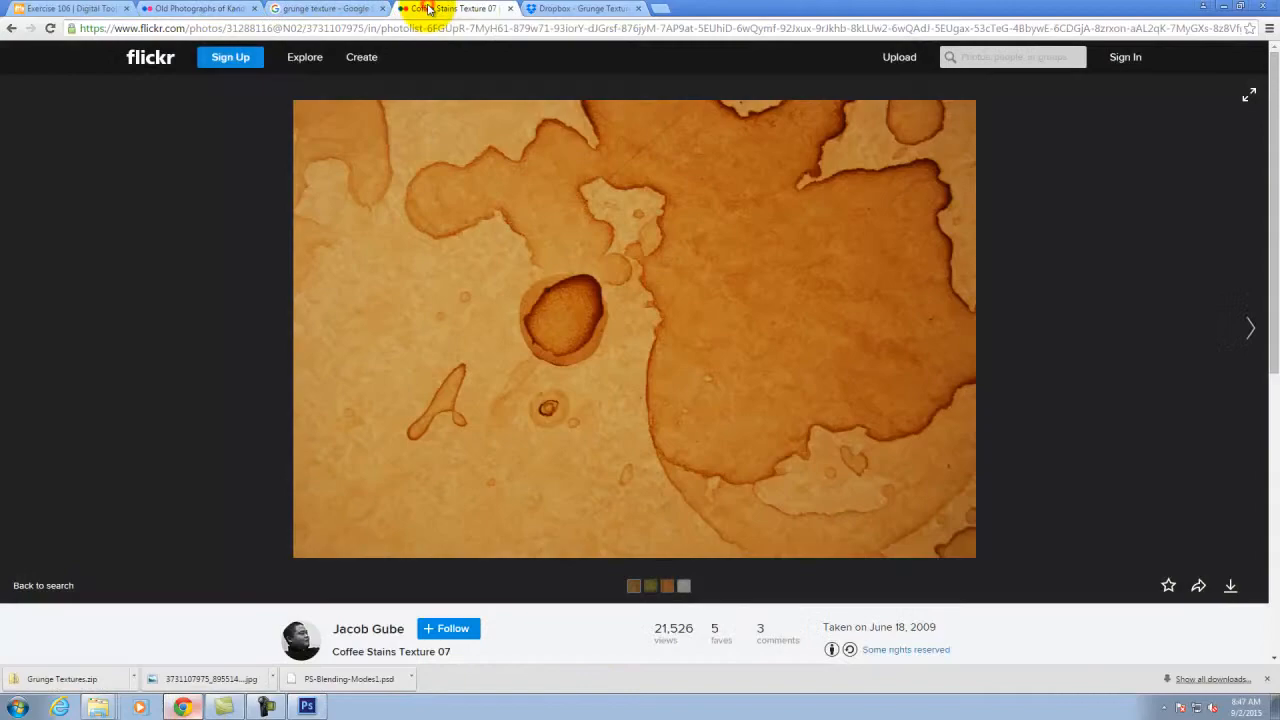
{"action": "left_click", "coordinate": [11, 28]}
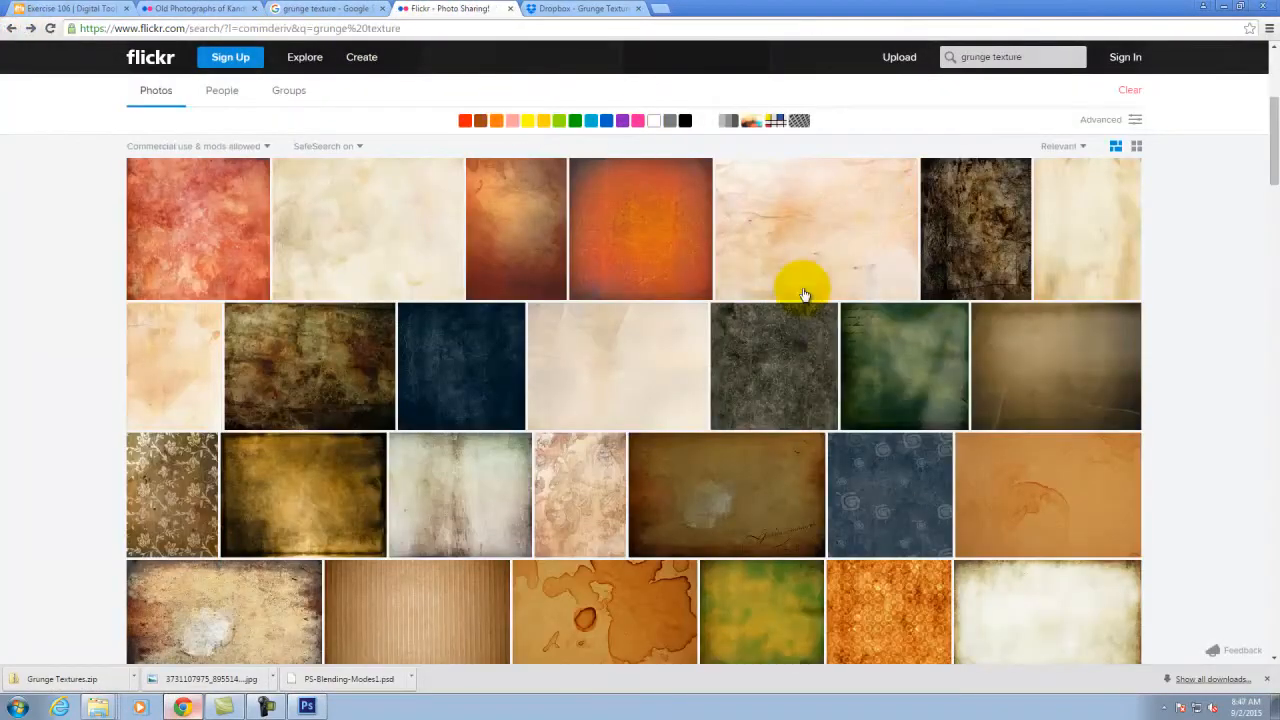
{"action": "scroll", "coordinate": [808, 357], "scroll_direction": "down", "scroll_amount": 5}
{"action": "scroll", "coordinate": [918, 380], "scroll_direction": "up", "scroll_amount": 2}
{"action": "left_click", "coordinate": [418, 287]}
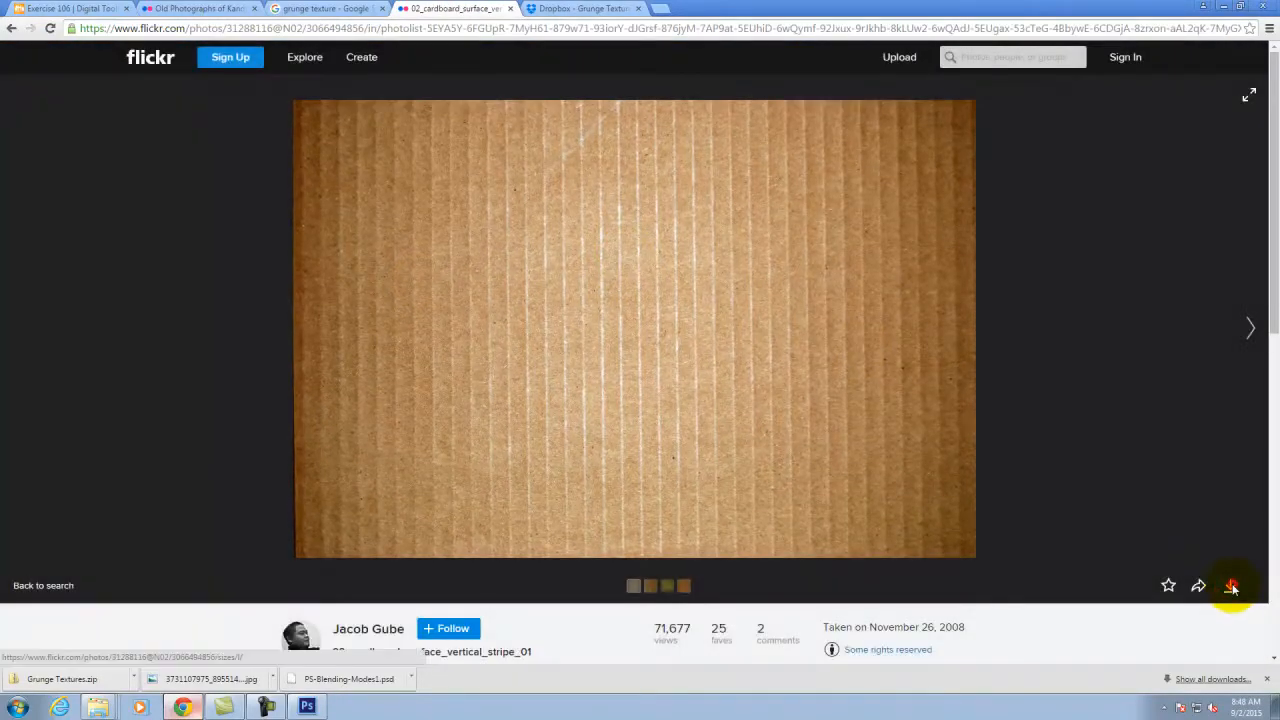
- Download the cardboard texture in its Original (2896 × 1944) size and show the file in its folder
{"action": "left_click", "coordinate": [1230, 587]}
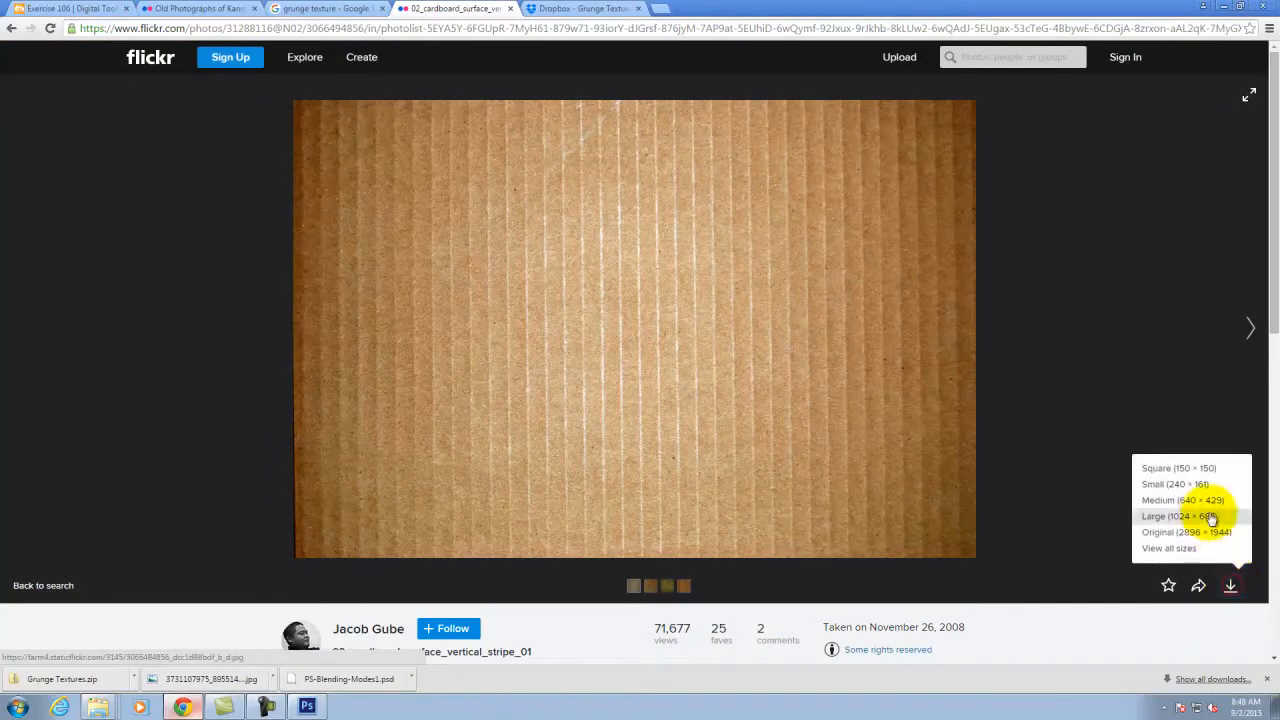
{"action": "left_click", "coordinate": [1208, 531]}
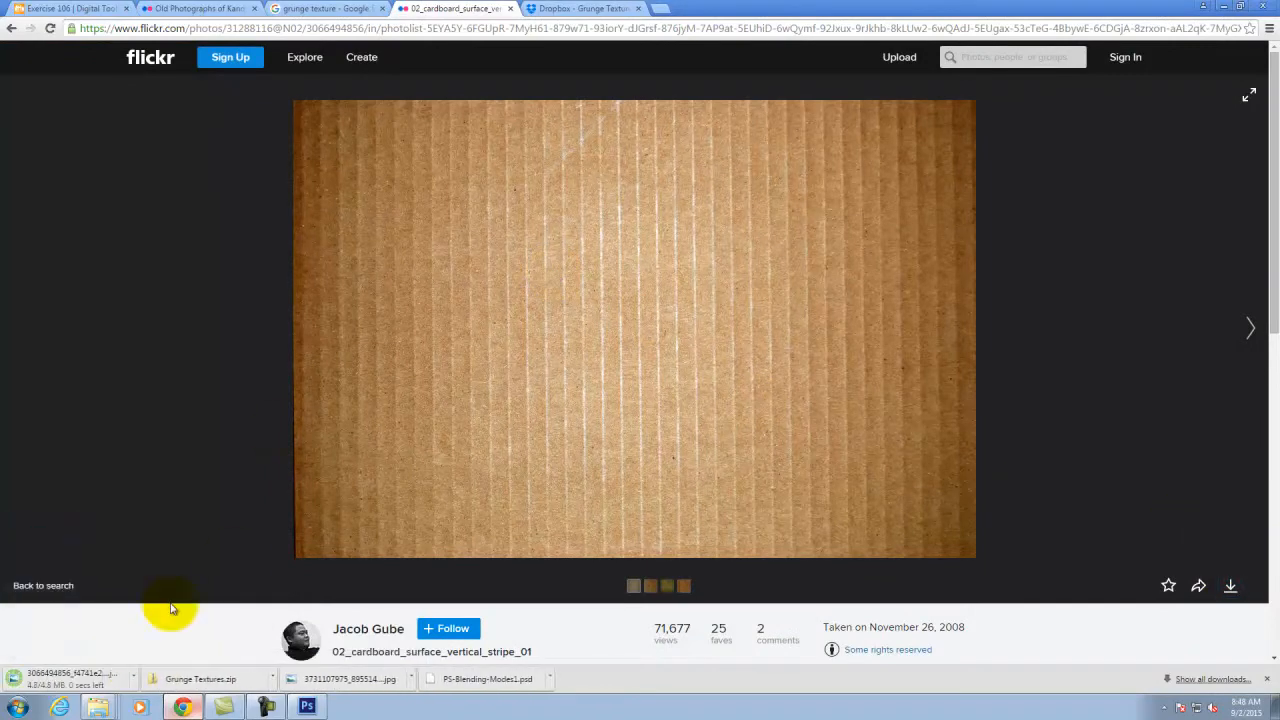
{"action": "left_click", "coordinate": [134, 680]}
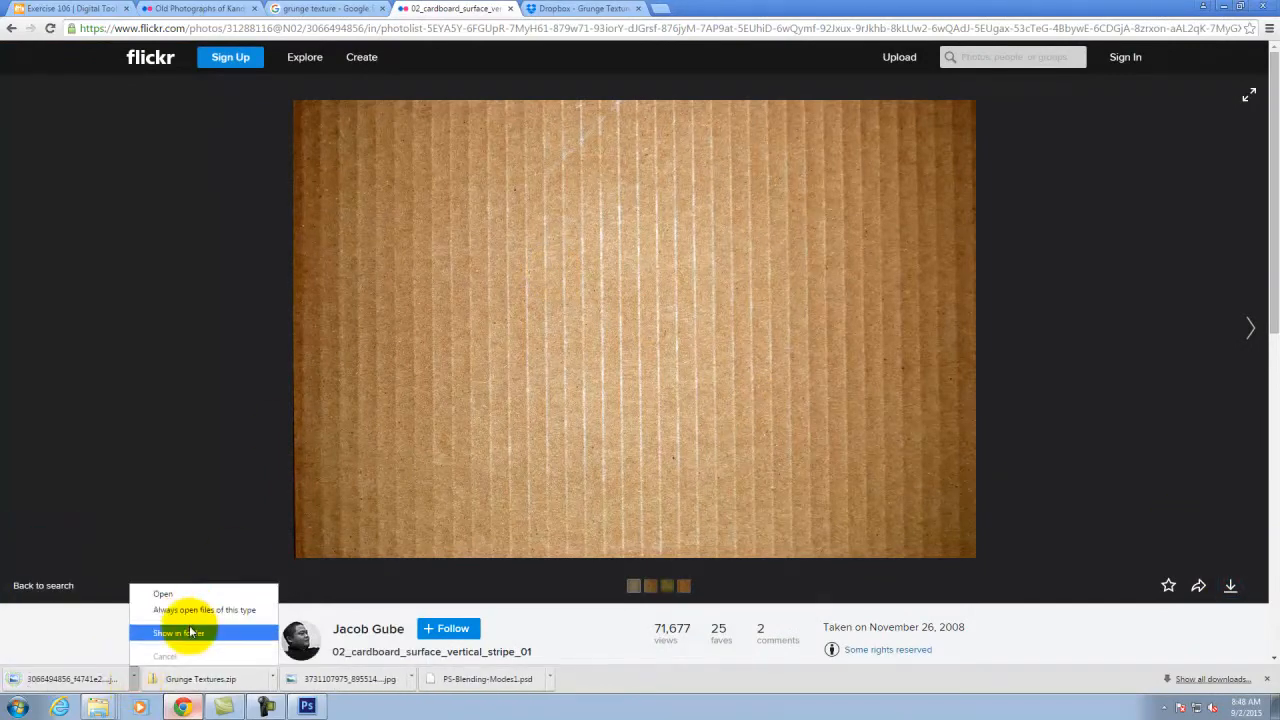
{"action": "left_click", "coordinate": [190, 632]}
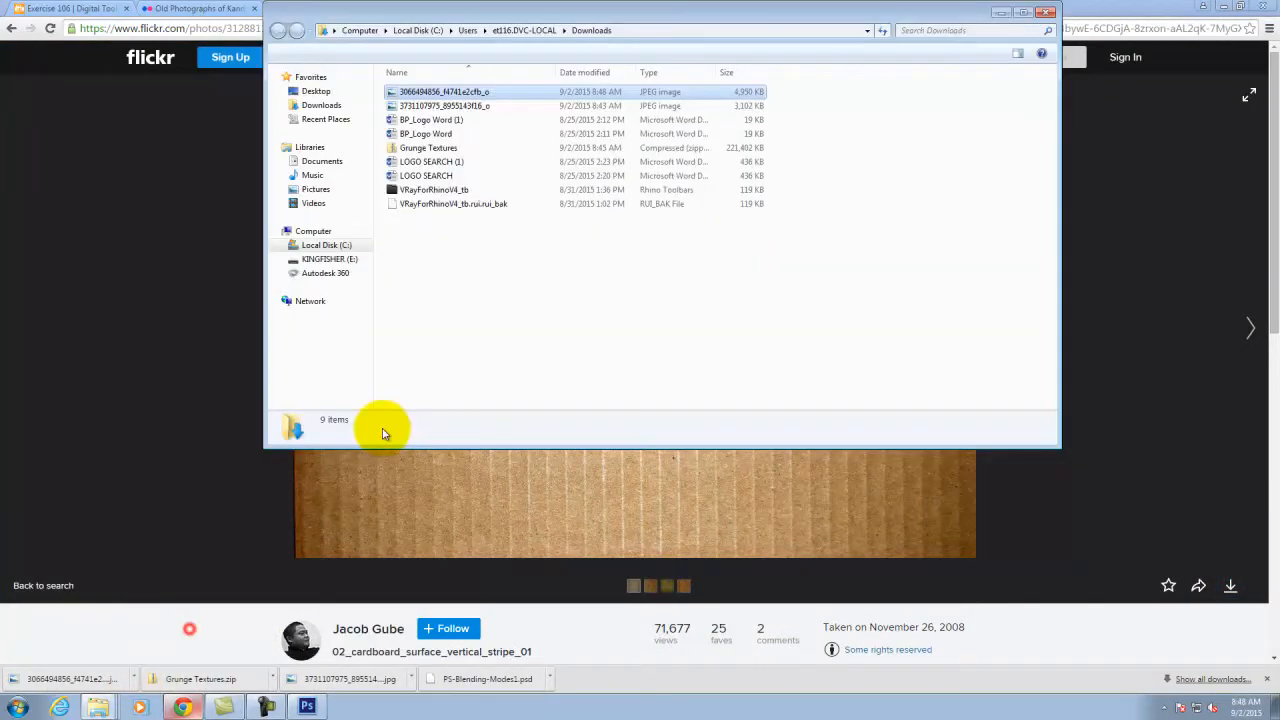
{"action": "right_click", "coordinate": [437, 92]}
{"action": "left_click", "coordinate": [485, 350]}
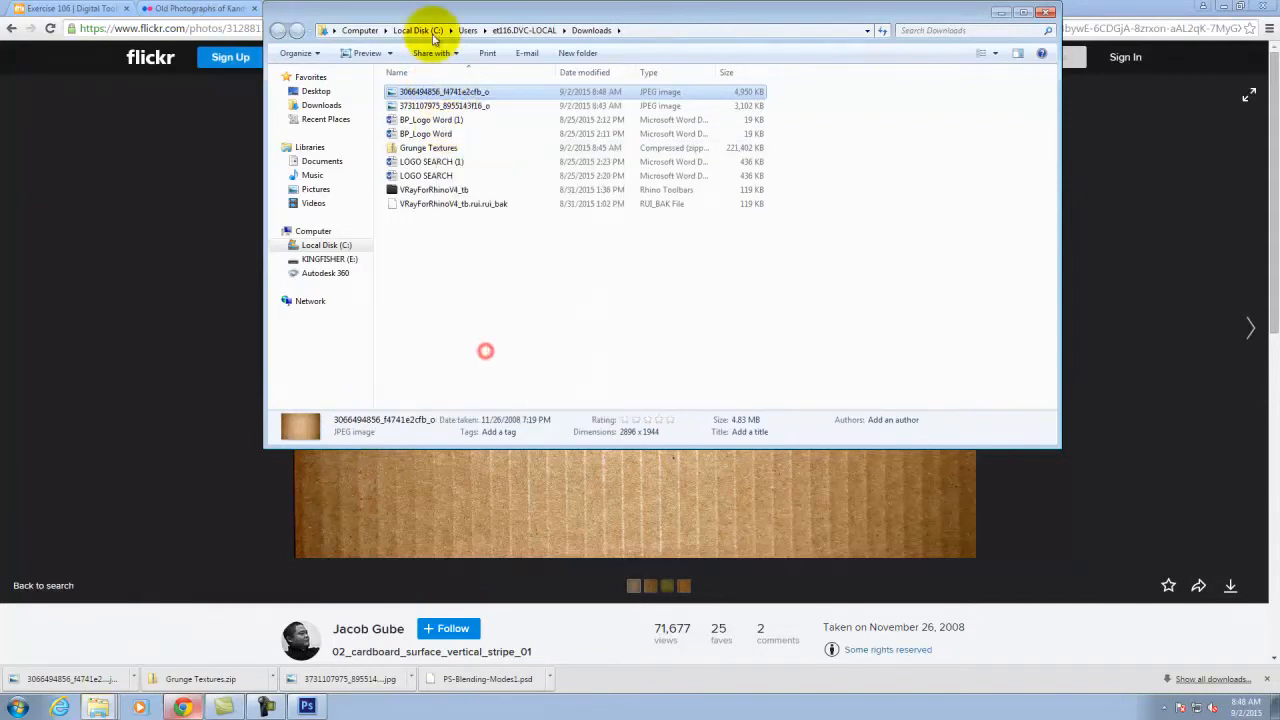
{"action": "left_click", "coordinate": [327, 259]}
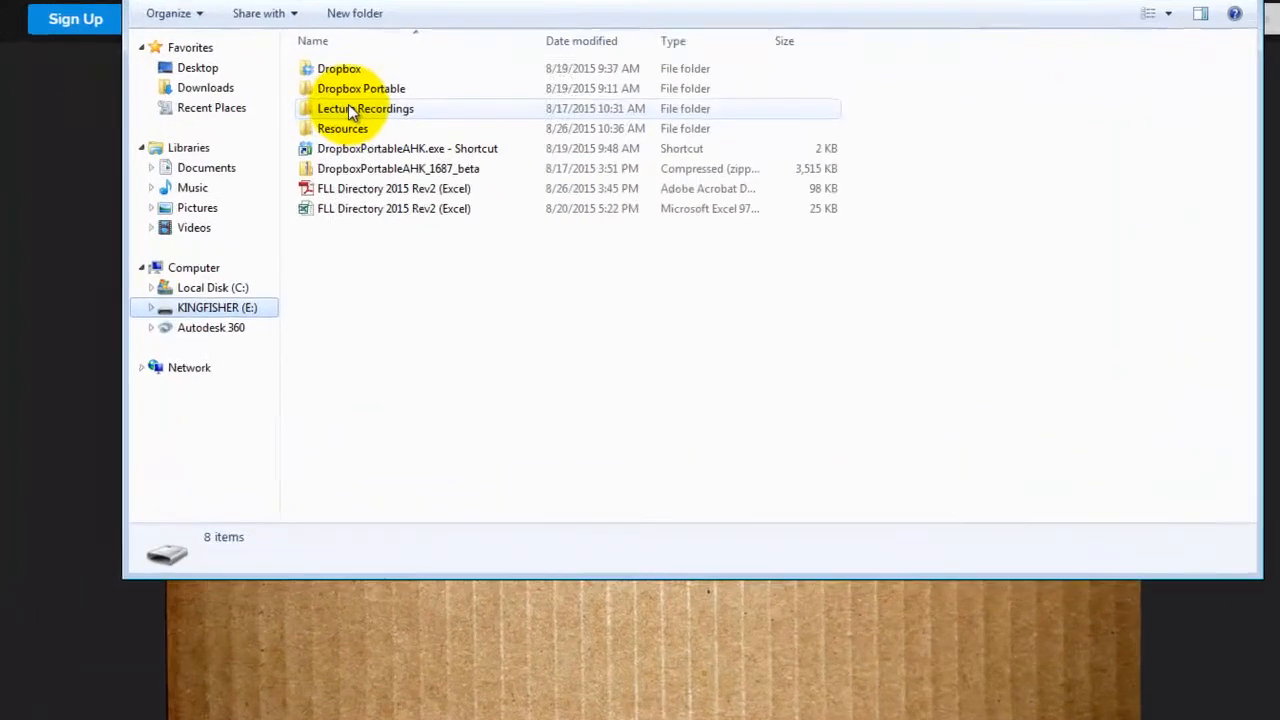
{"action": "double_click", "coordinate": [341, 68]}
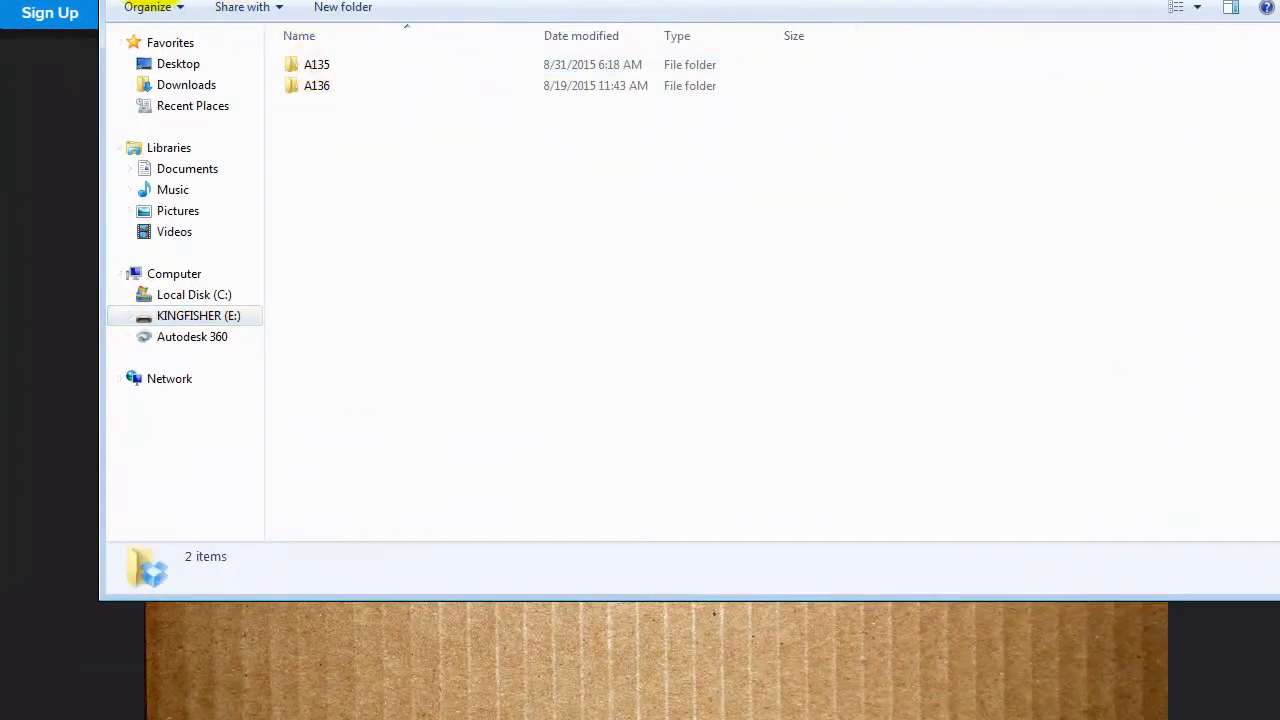
{"action": "key", "text": "BackSpace"}
{"action": "double_click", "coordinate": [338, 128]}
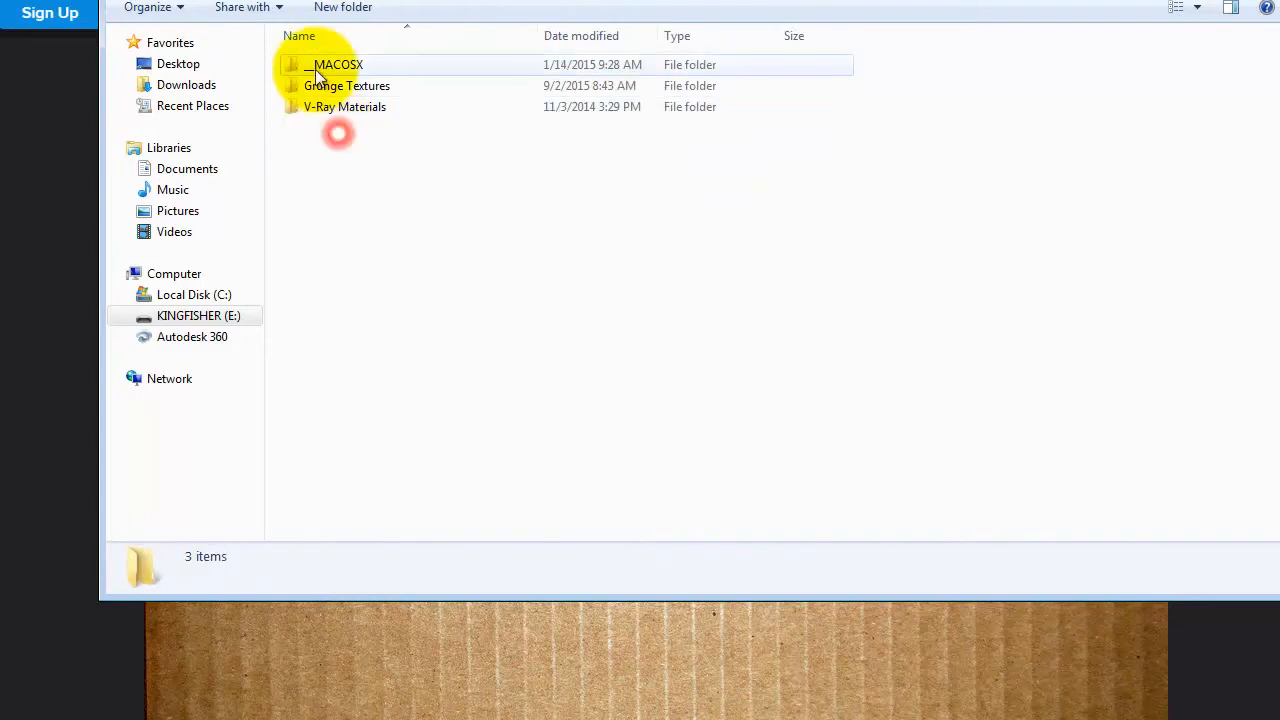
{"action": "double_click", "coordinate": [318, 85]}
{"action": "right_click", "coordinate": [368, 168]}
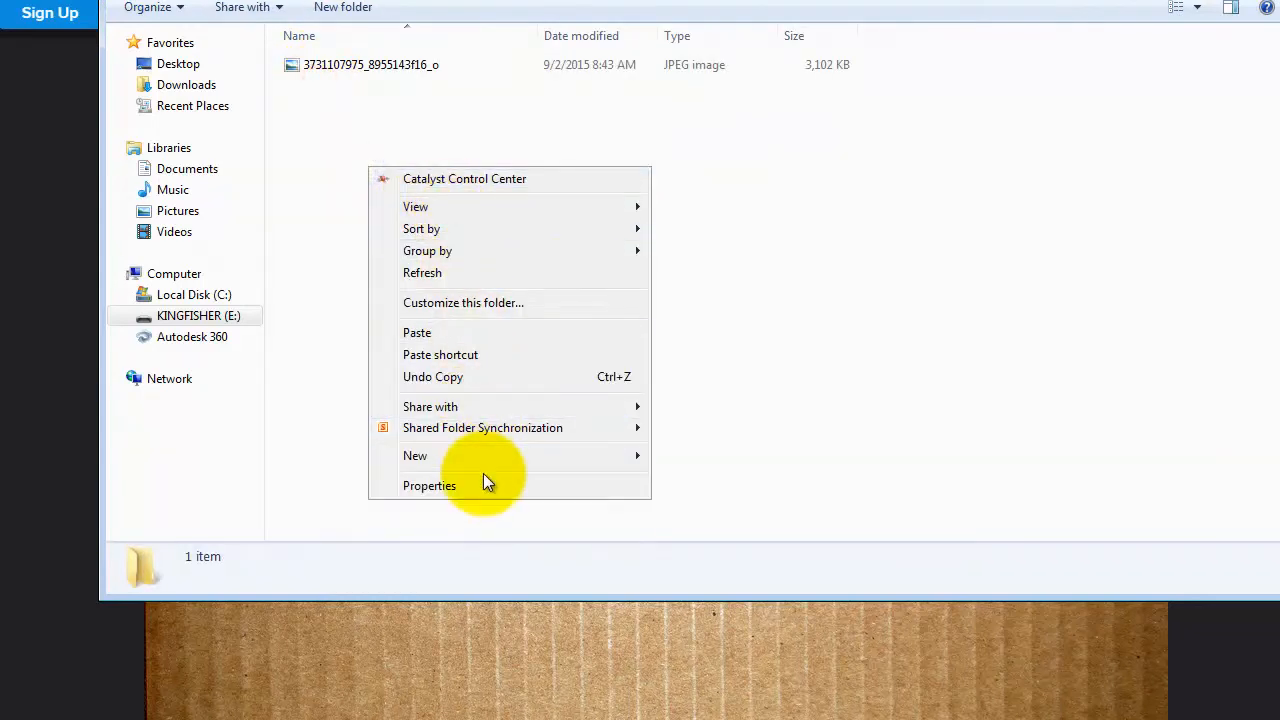
{"action": "left_click", "coordinate": [457, 333]}
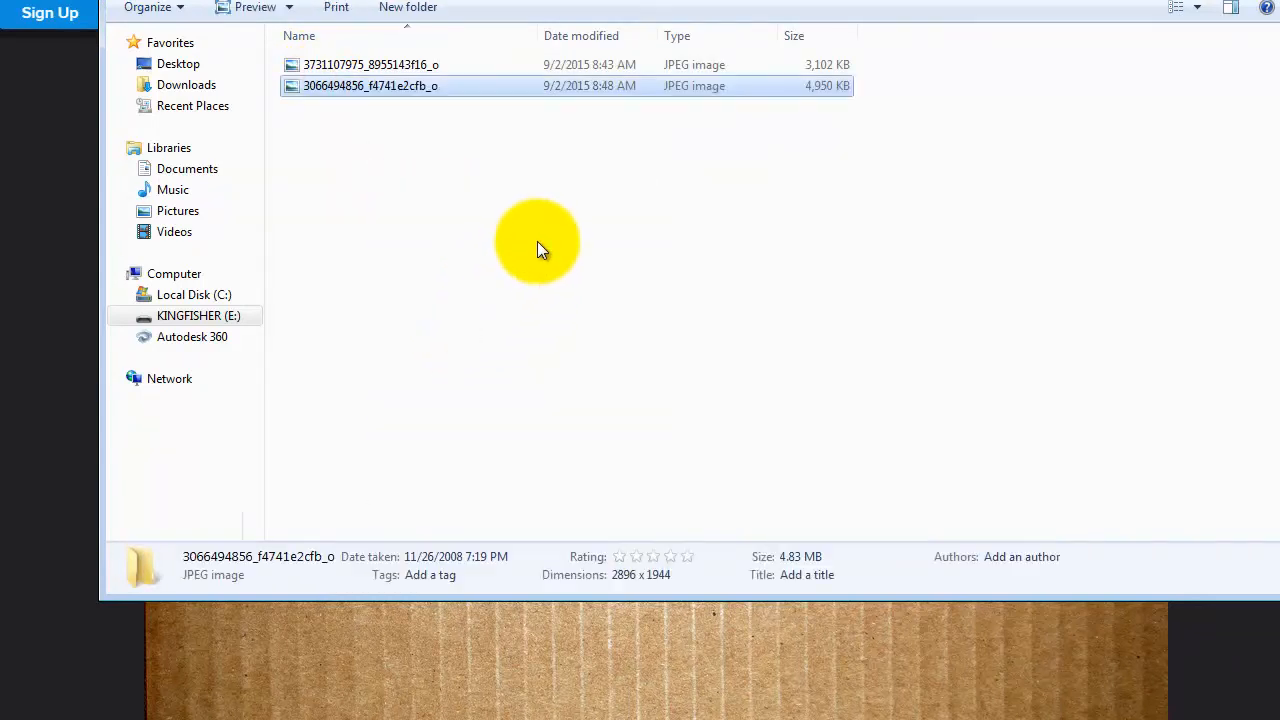
{"action": "left_click", "coordinate": [606, 260]}
{"action": "left_click", "coordinate": [166, 157]}
{"action": "left_click", "coordinate": [306, 703]}
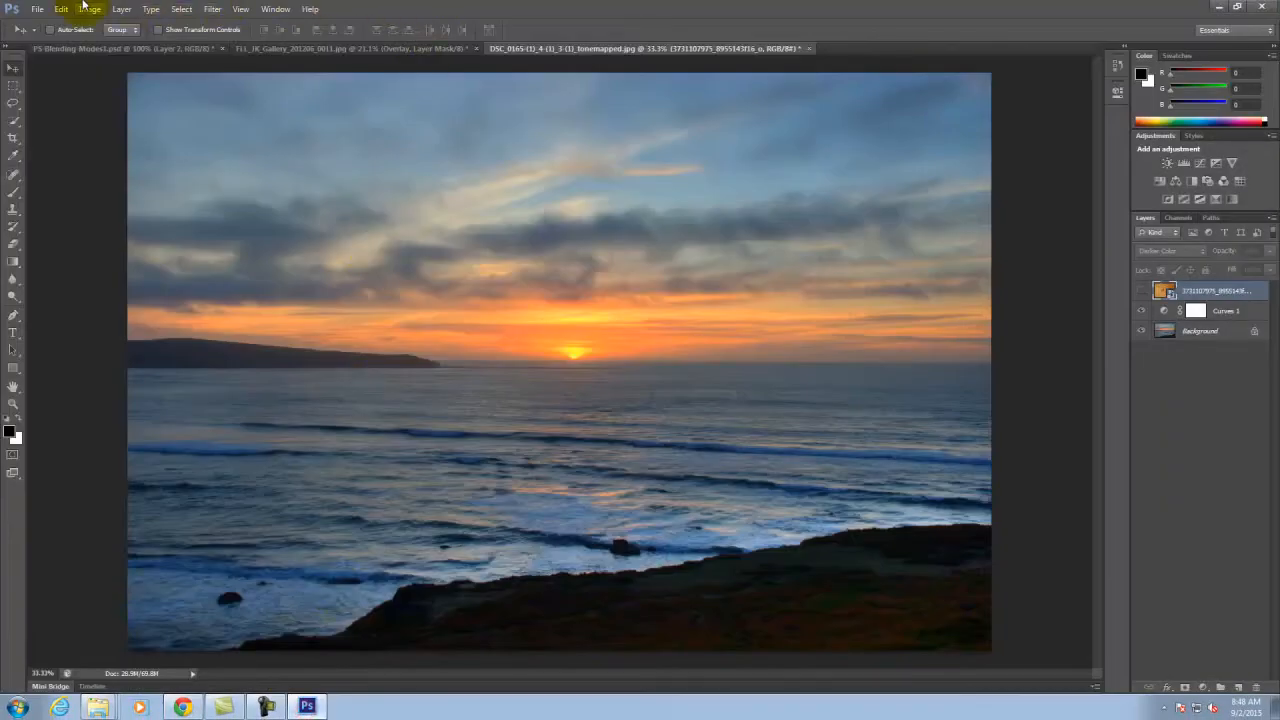
{"action": "left_click", "coordinate": [37, 9]}
{"action": "left_click", "coordinate": [55, 222]}
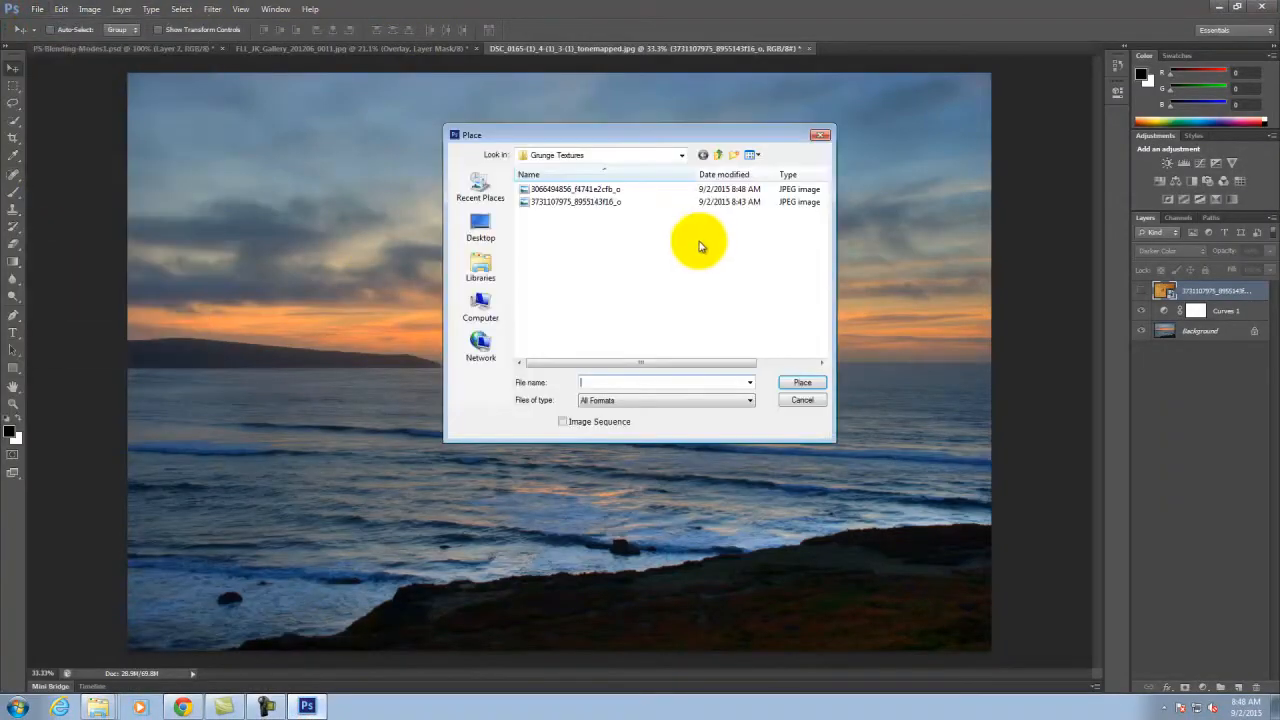
{"action": "left_click", "coordinate": [560, 190]}
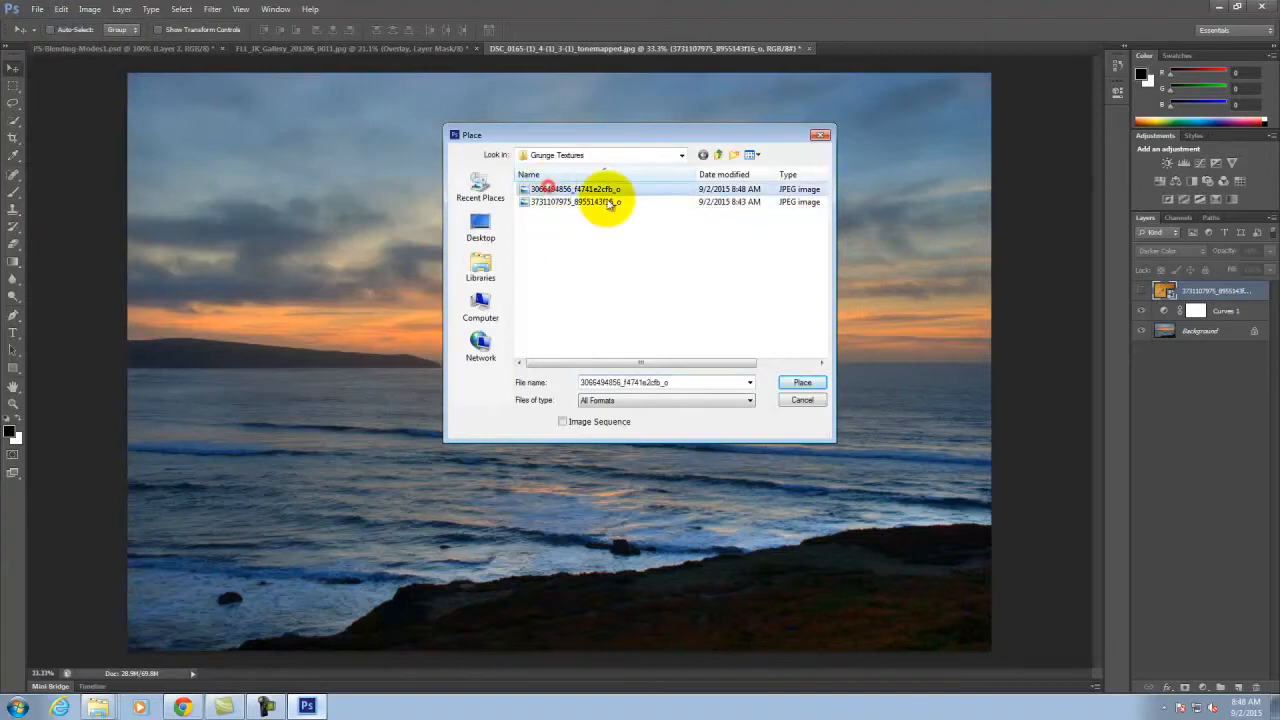
{"action": "left_click", "coordinate": [802, 382]}
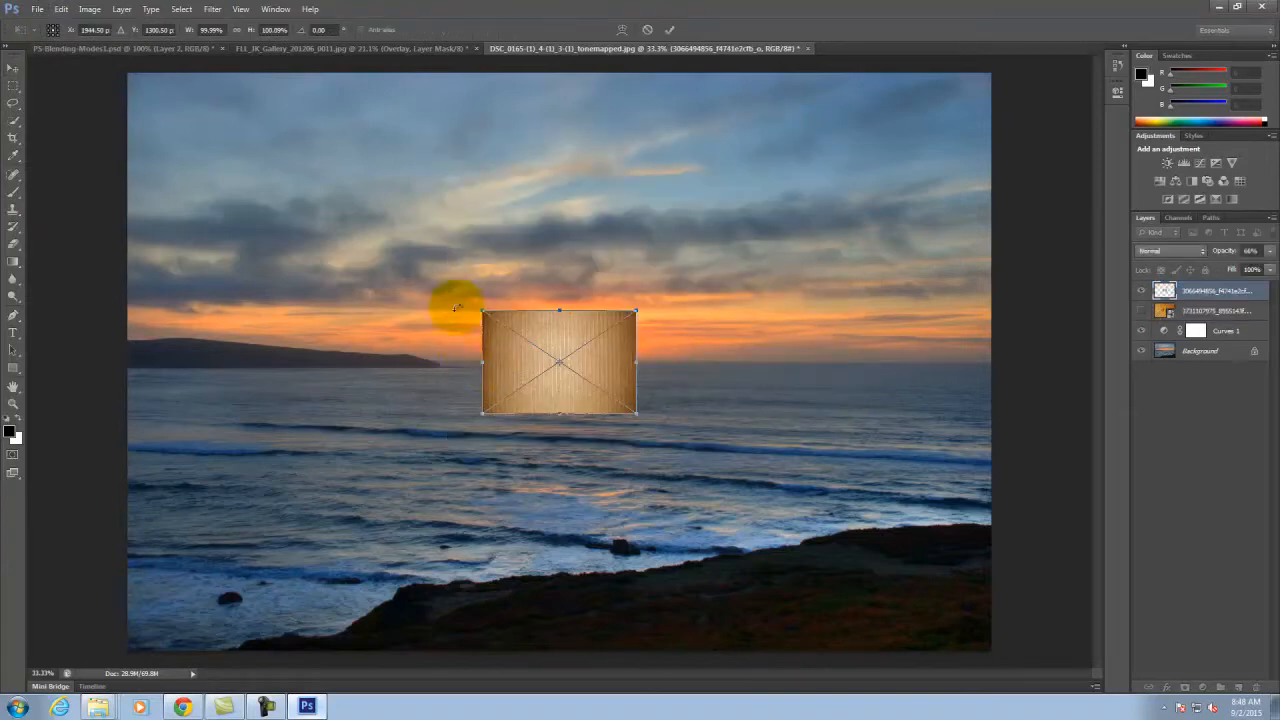
{"action": "left_click_drag", "start_coordinate": [483, 312], "coordinate": [85, 119]}
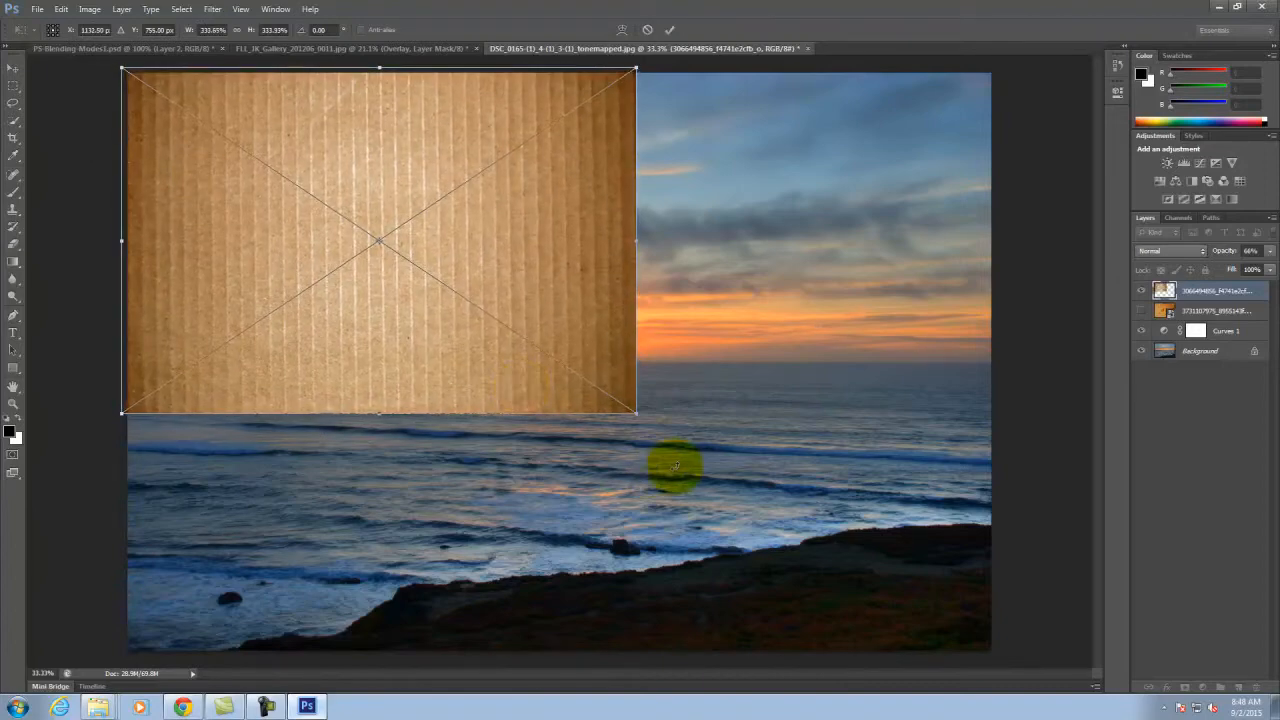
{"action": "left_click_drag", "start_coordinate": [636, 412], "coordinate": [993, 652]}
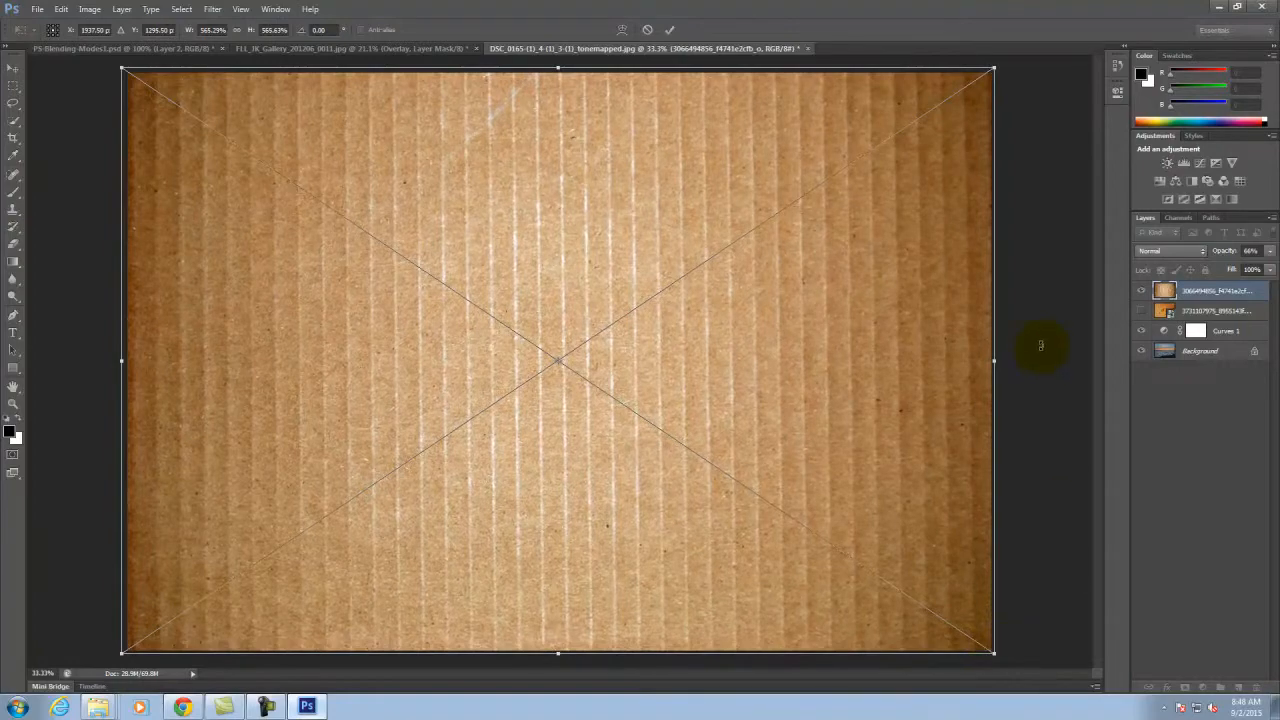
- Set the cardboard layer's blending mode to Multiply with 39% opacity and commit its placement
{"action": "left_click", "coordinate": [1170, 251]}
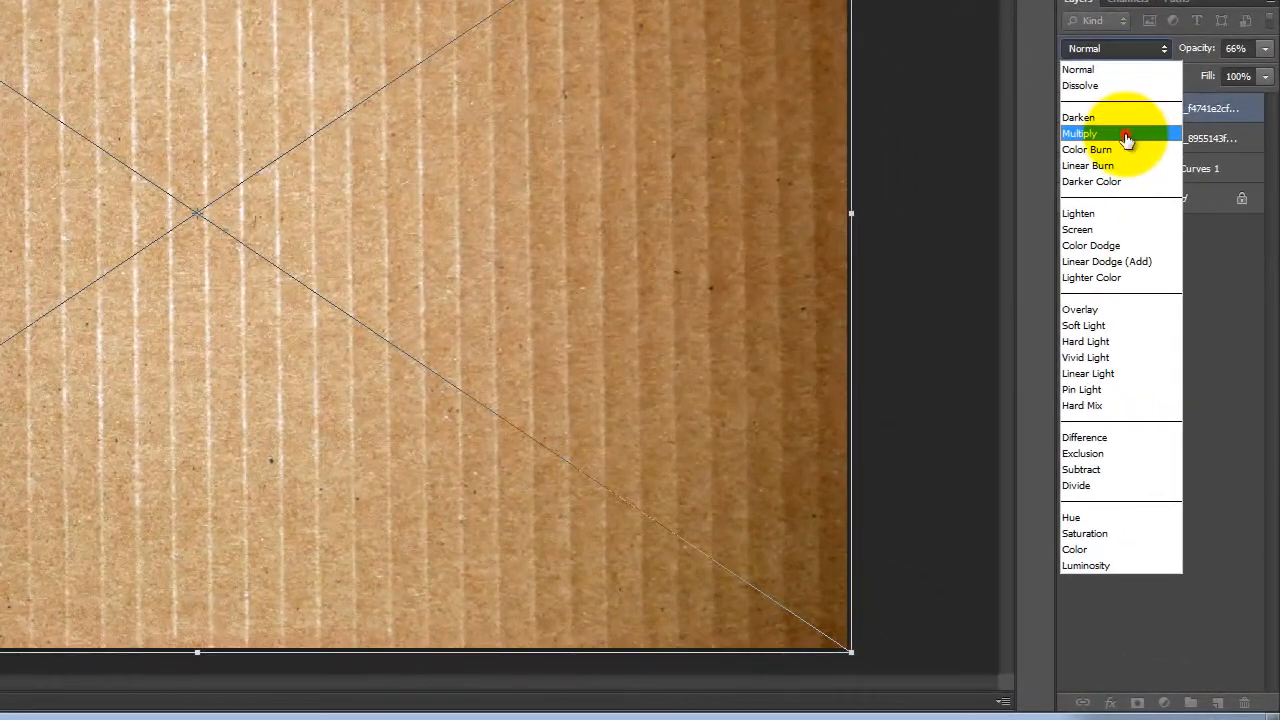
{"action": "left_click", "coordinate": [1134, 153]}
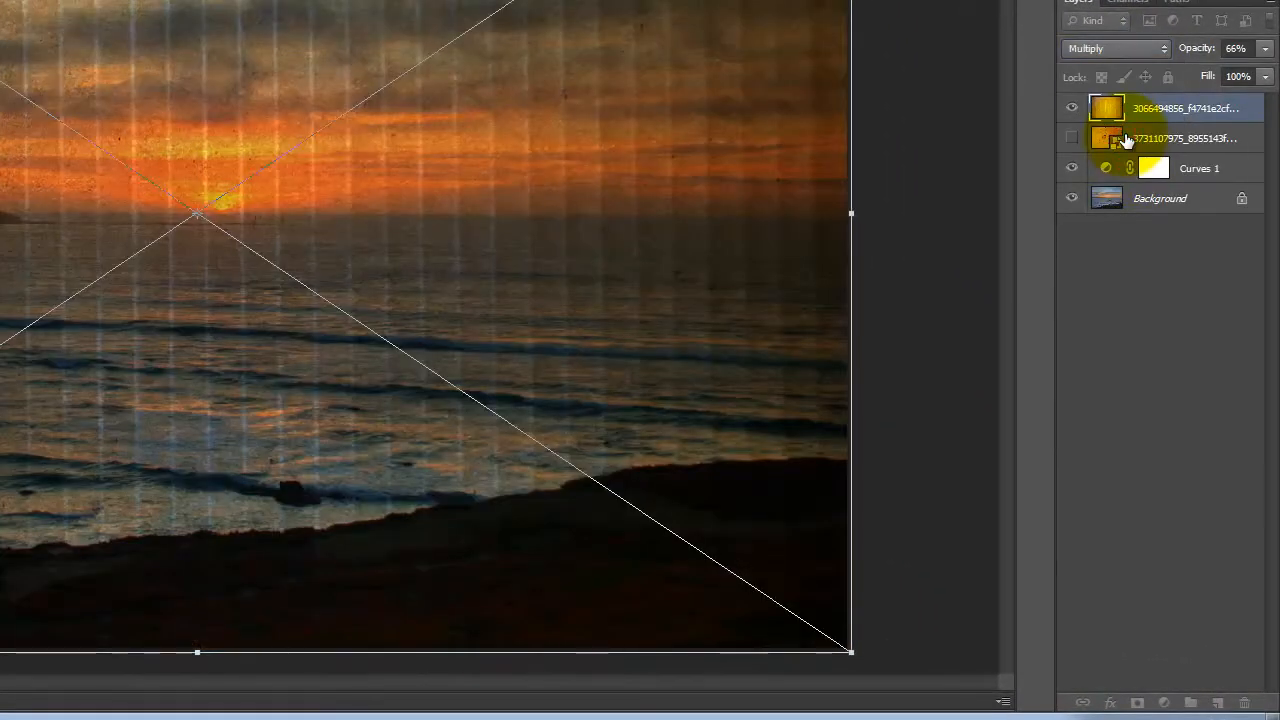
{"action": "left_click", "coordinate": [1264, 48]}
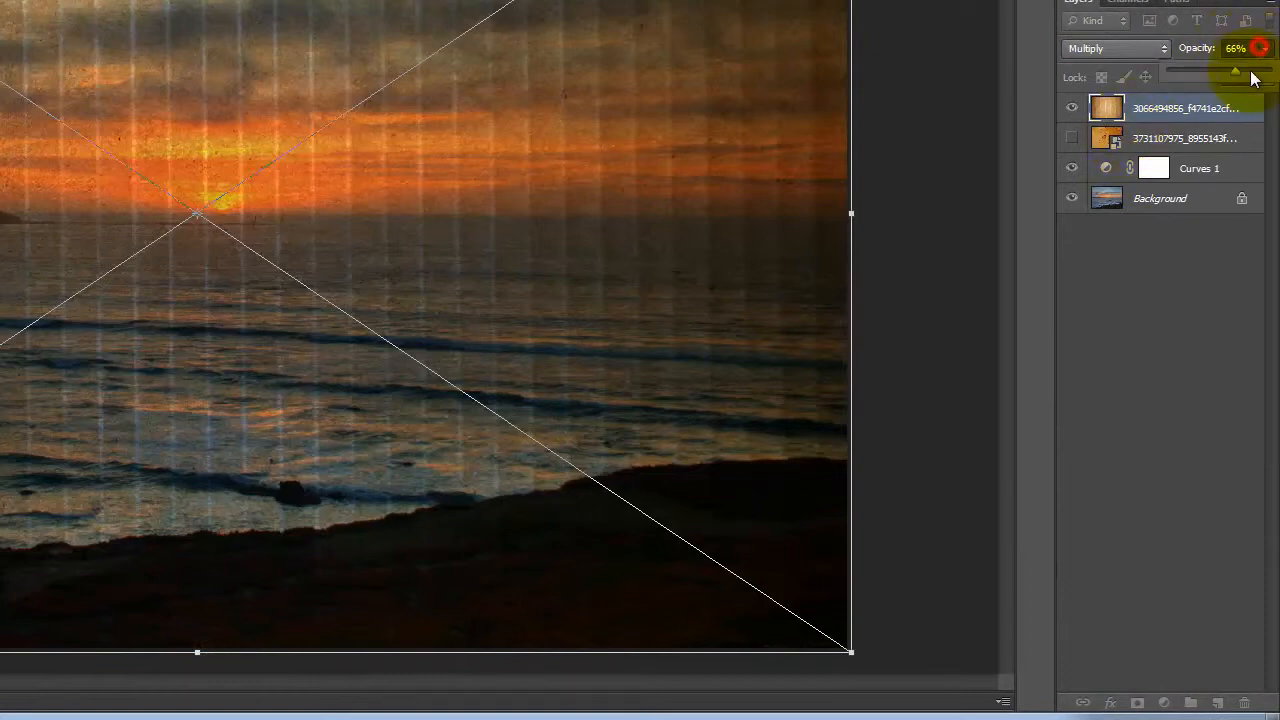
{"action": "left_click_drag", "start_coordinate": [1235, 70], "coordinate": [1210, 73]}
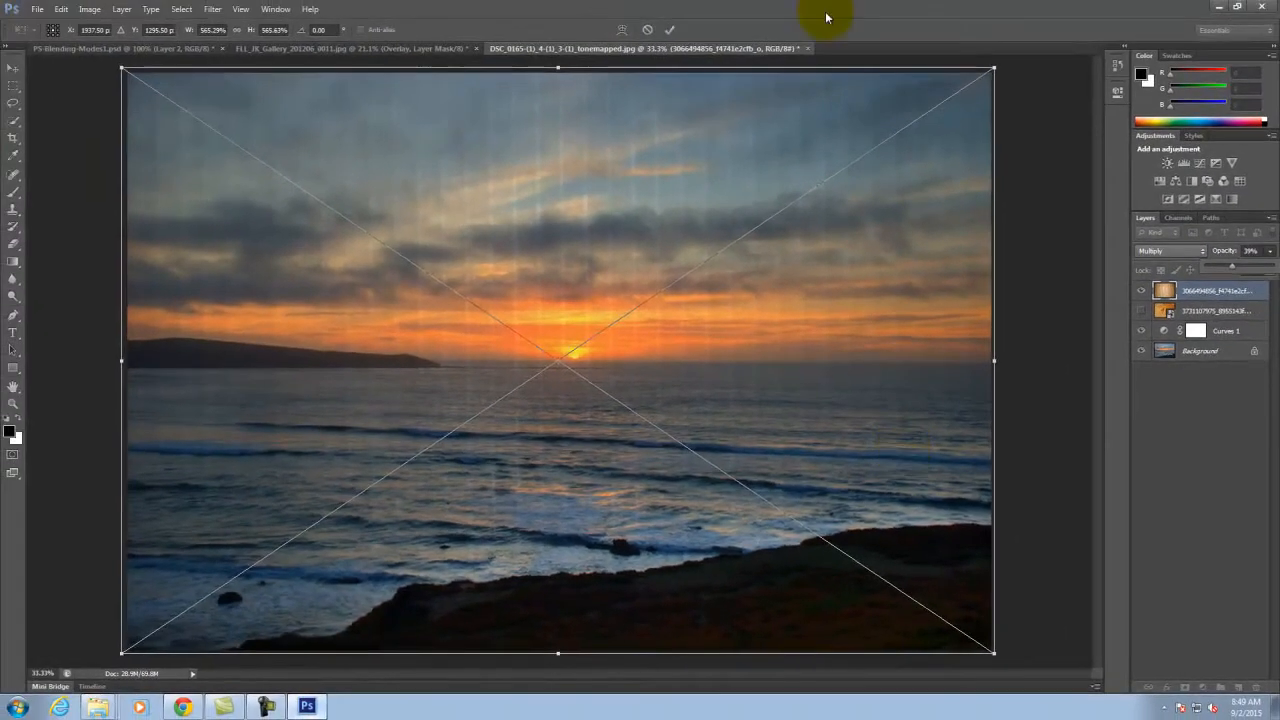
{"action": "double_click", "coordinate": [685, 24]}
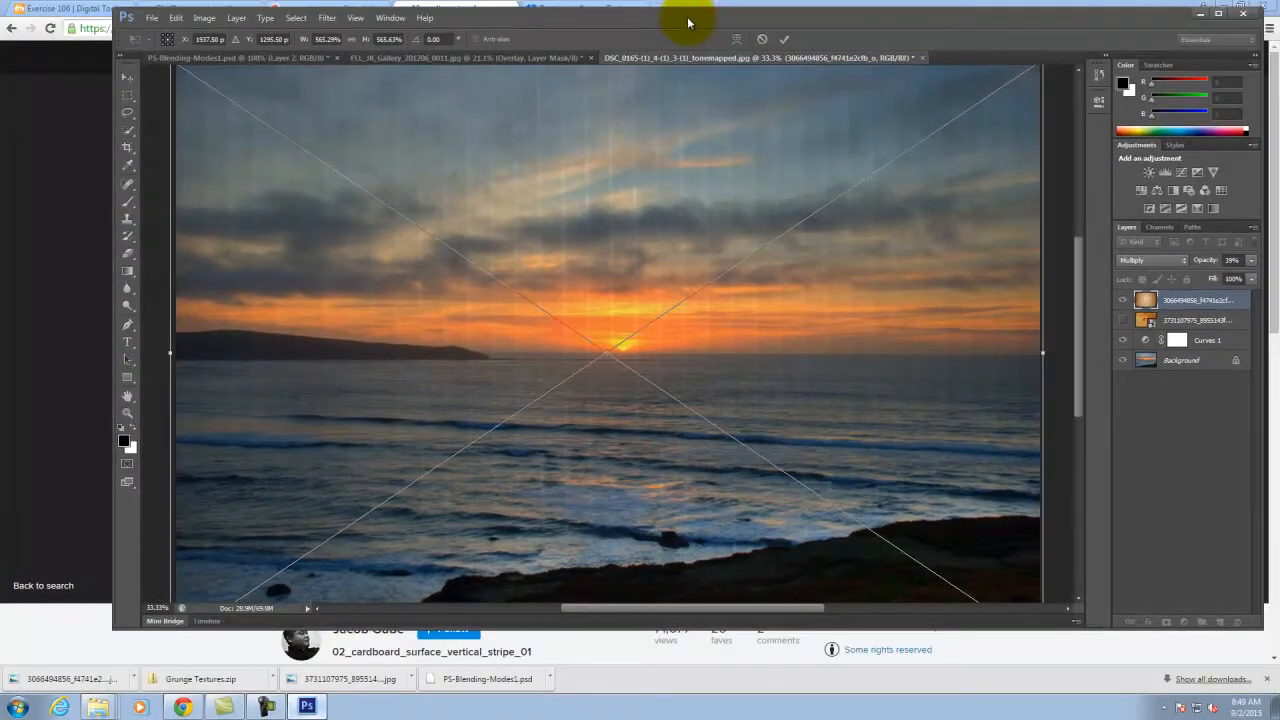
{"action": "double_click", "coordinate": [685, 24]}
{"action": "left_click", "coordinate": [668, 31]}
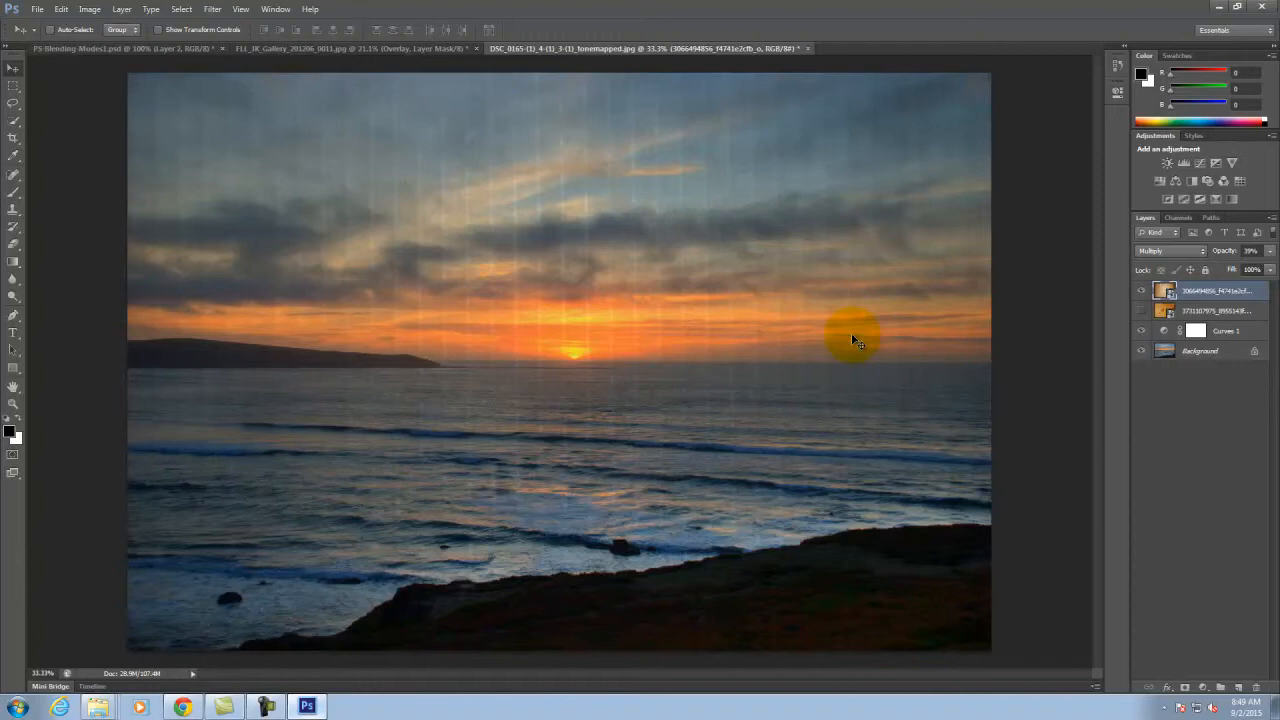
- Change the cardboard texture layer's blending mode to Screen
{"action": "left_click", "coordinate": [1192, 251]}
{"action": "left_click", "coordinate": [1176, 354]}
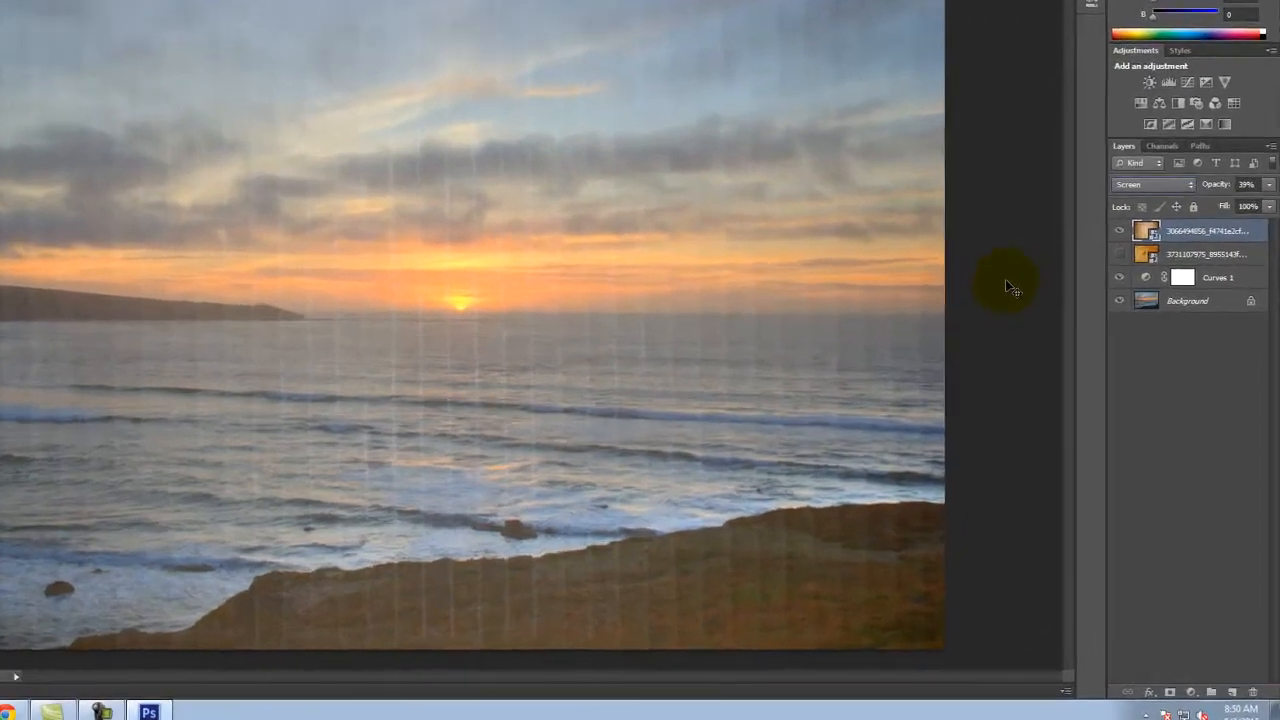
{"action": "left_click", "coordinate": [1044, 316]}
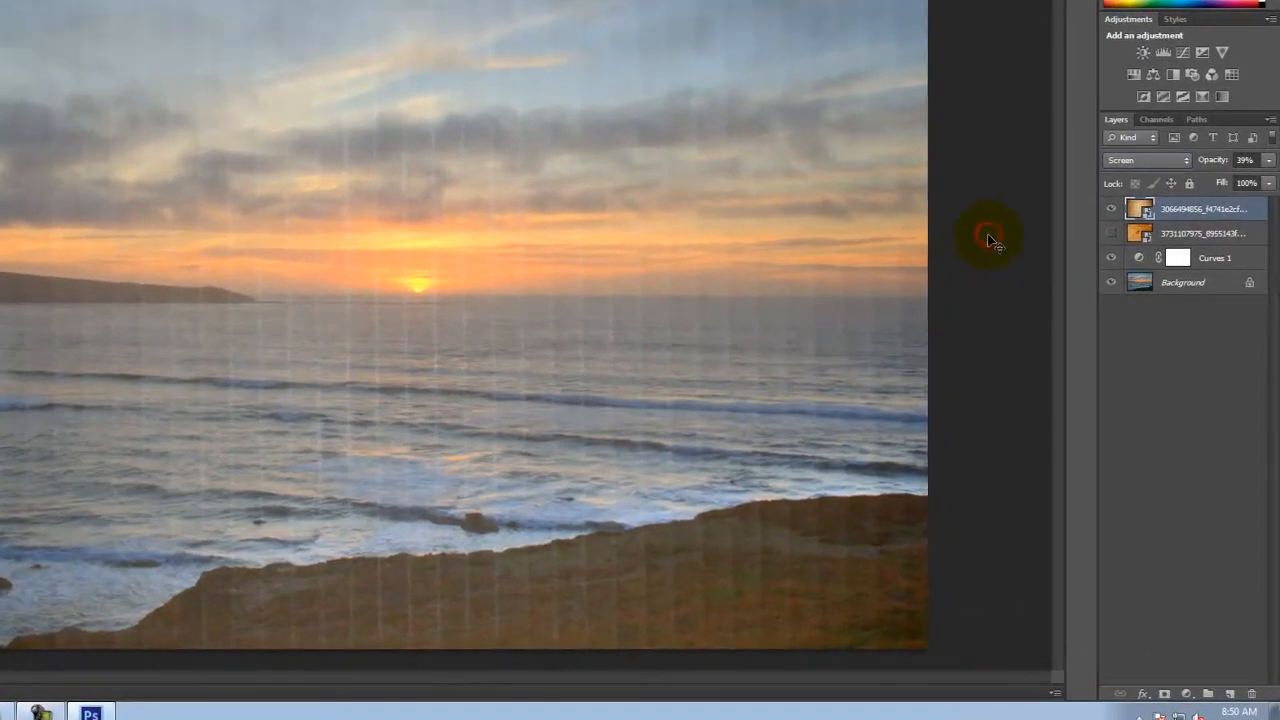